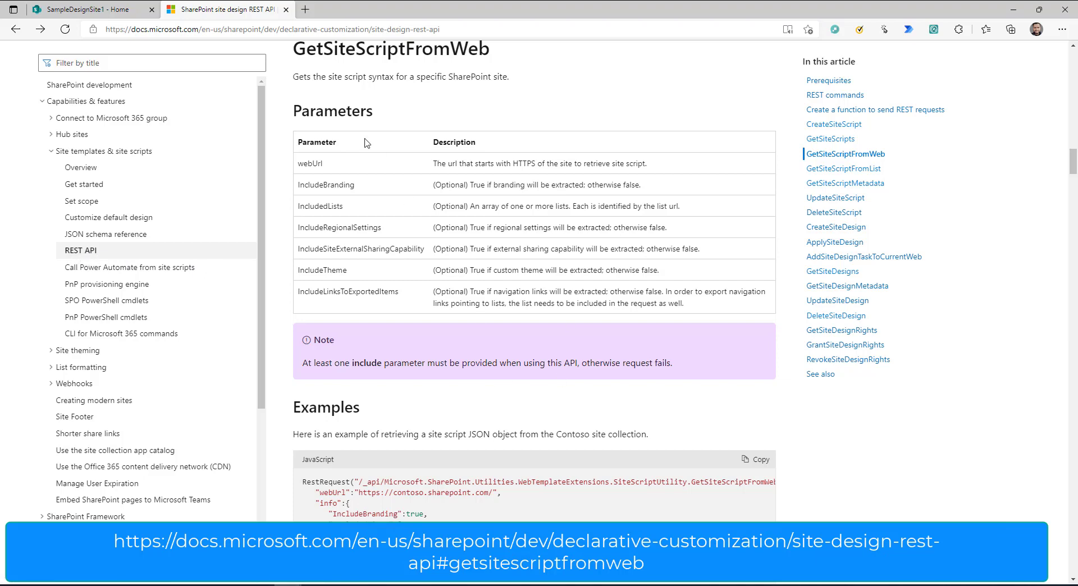
- Examine the GetSiteScriptFromWeb documentation, covering its parameters and the example REST request
left_click_drag(294, 64, 494, 66)
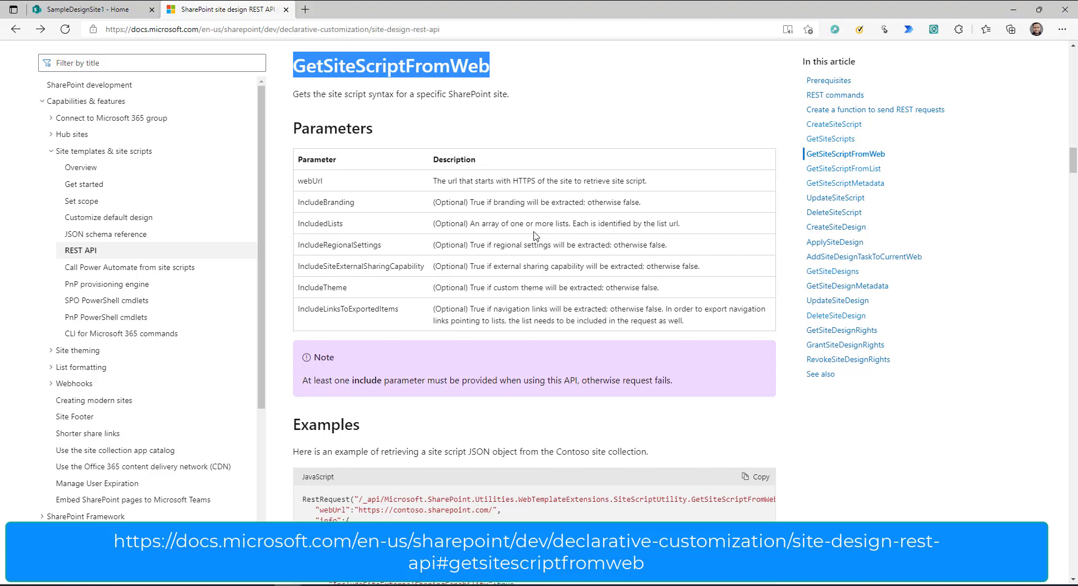
scroll(534, 236, "down", 4)
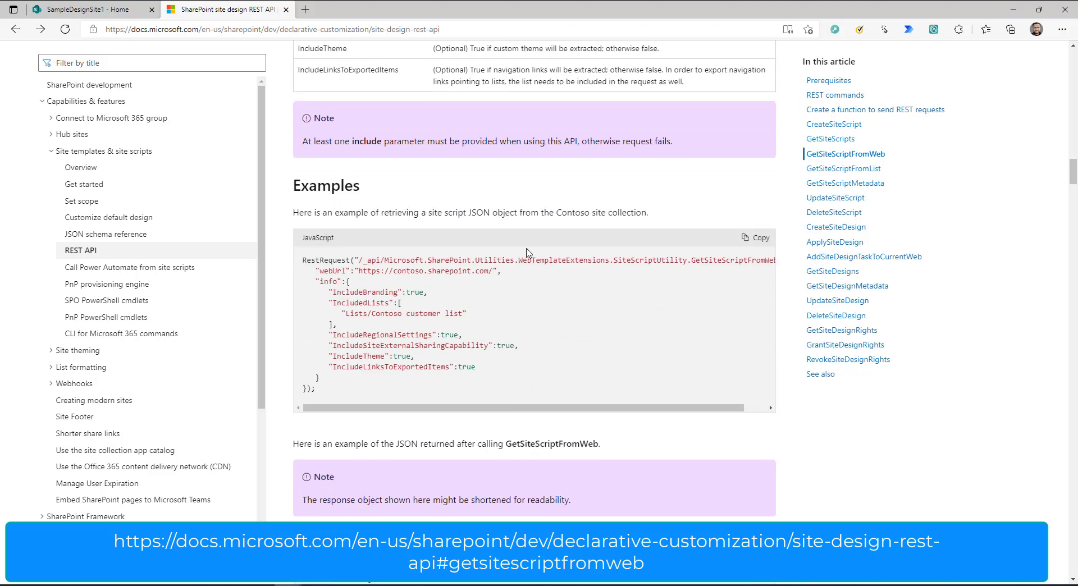
left_click_drag(333, 387, 295, 260)
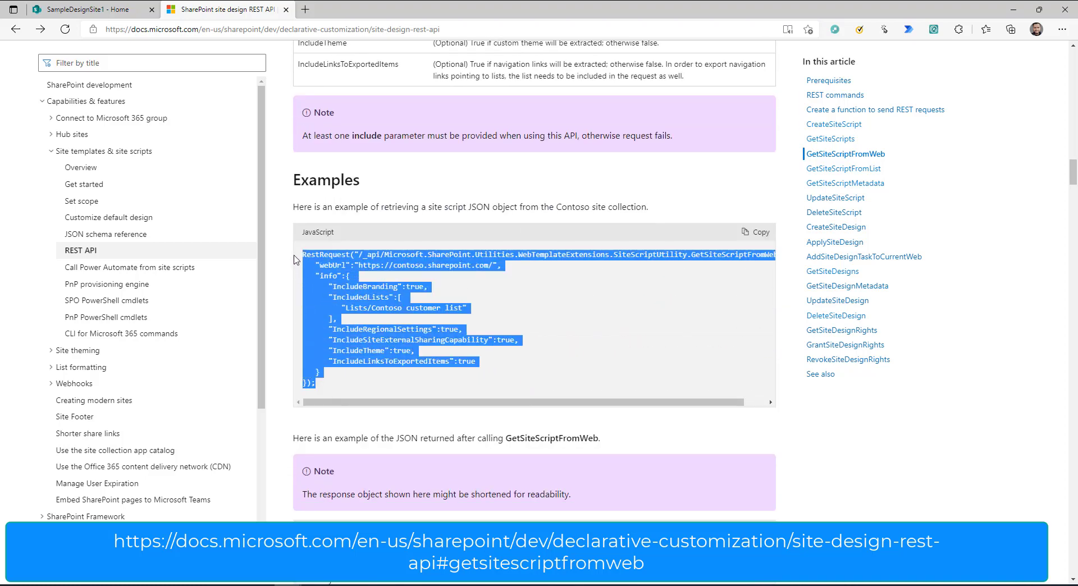
left_click(305, 279)
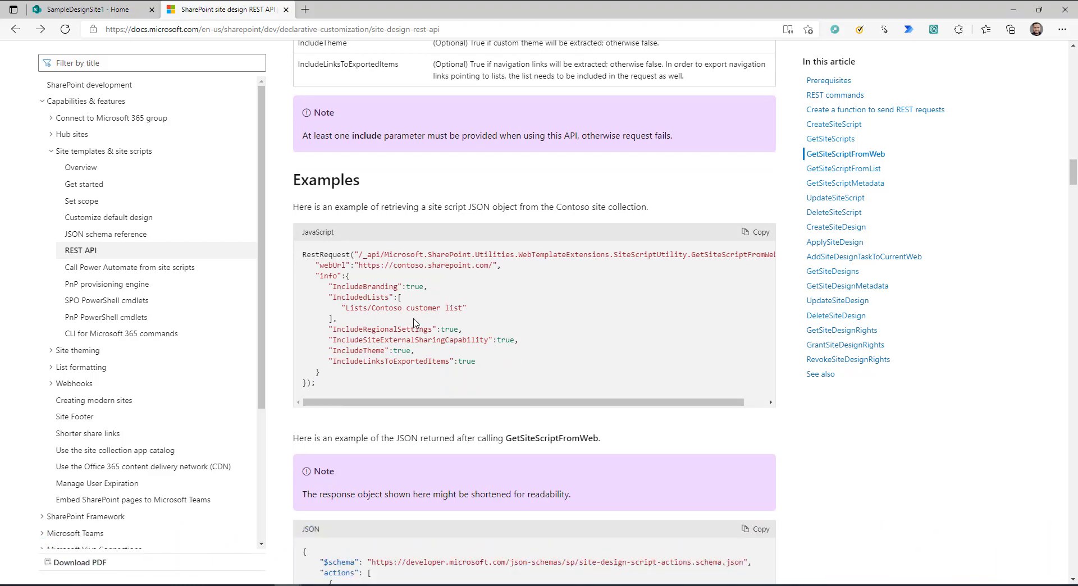
- Open flow.microsoft.com in a new browser tab and create an instant cloud flow with the "Manually trigger a flow" trigger
left_click(304, 9)
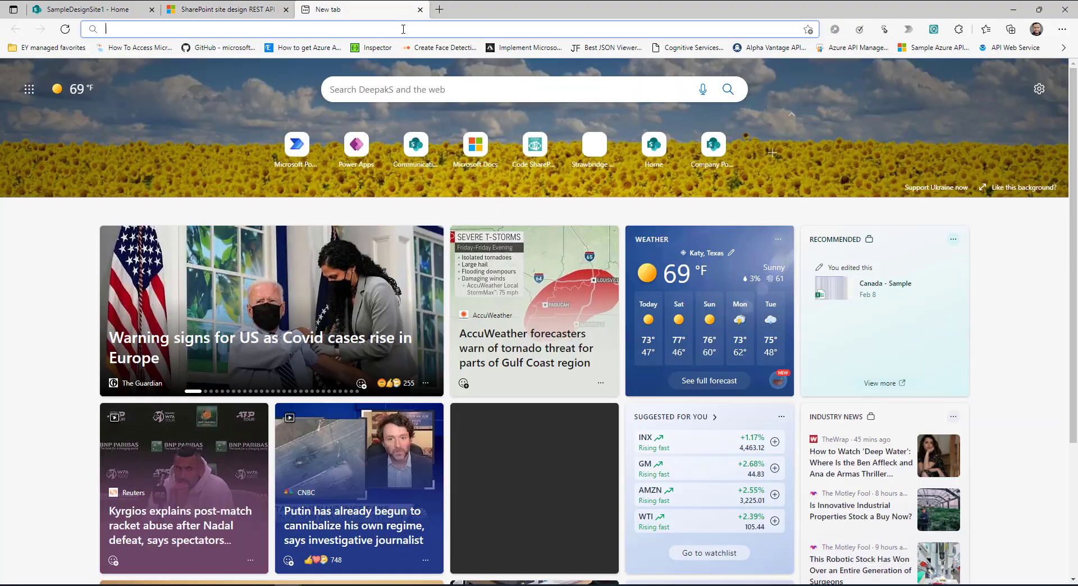
type("flow.microsoft.com/")
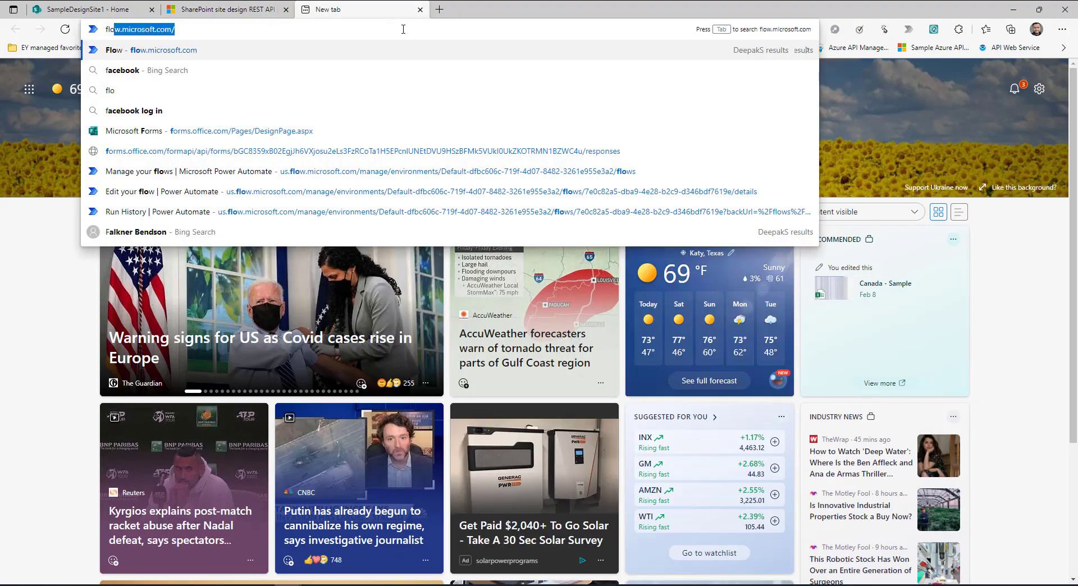
key("Return")
left_click(46, 178)
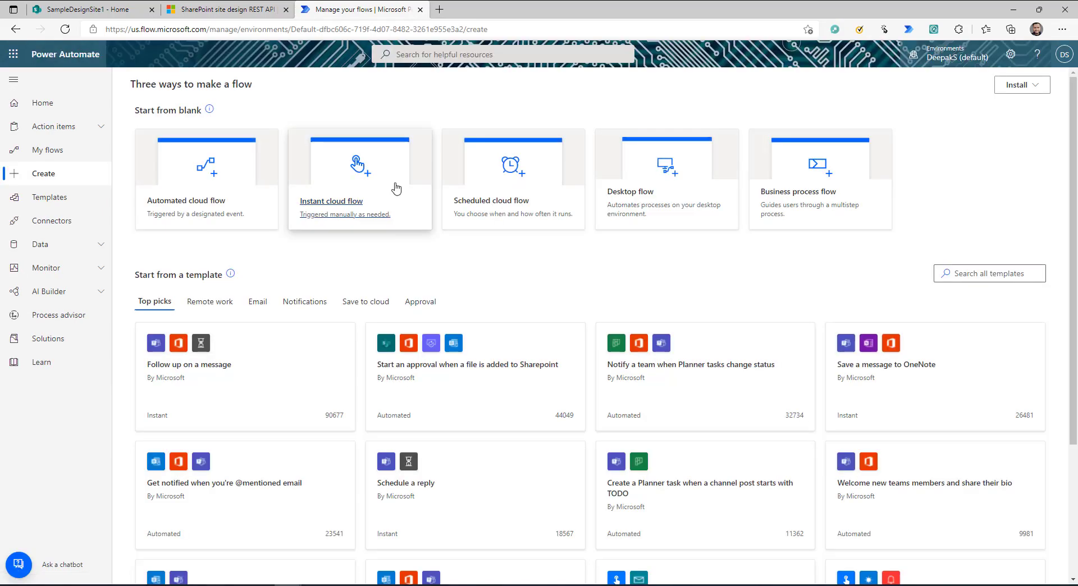
left_click(359, 169)
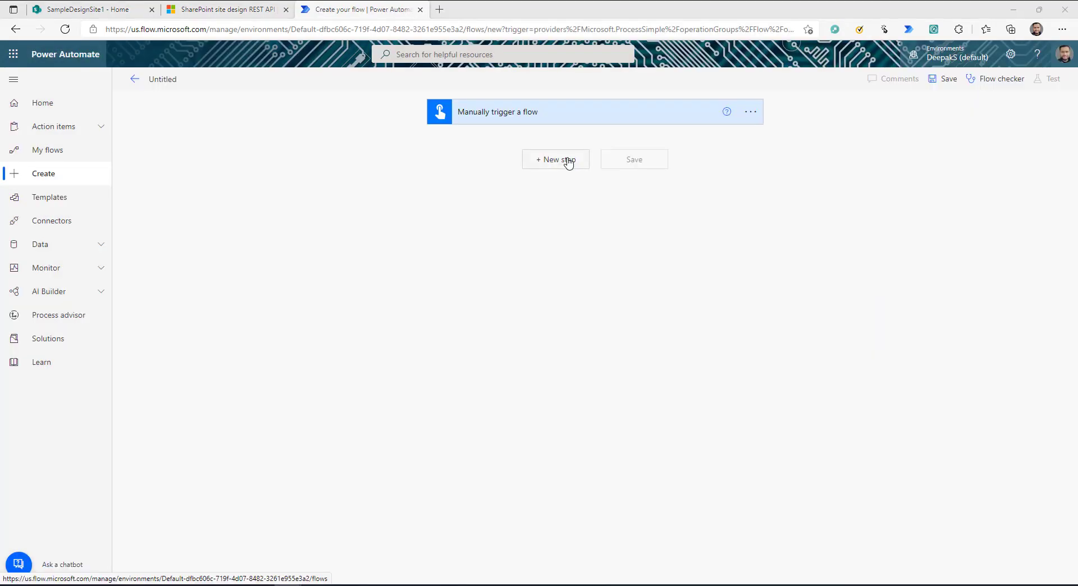
- Add an Initialize variable action named SiteInfo with type Array after the manual trigger
left_click(569, 160)
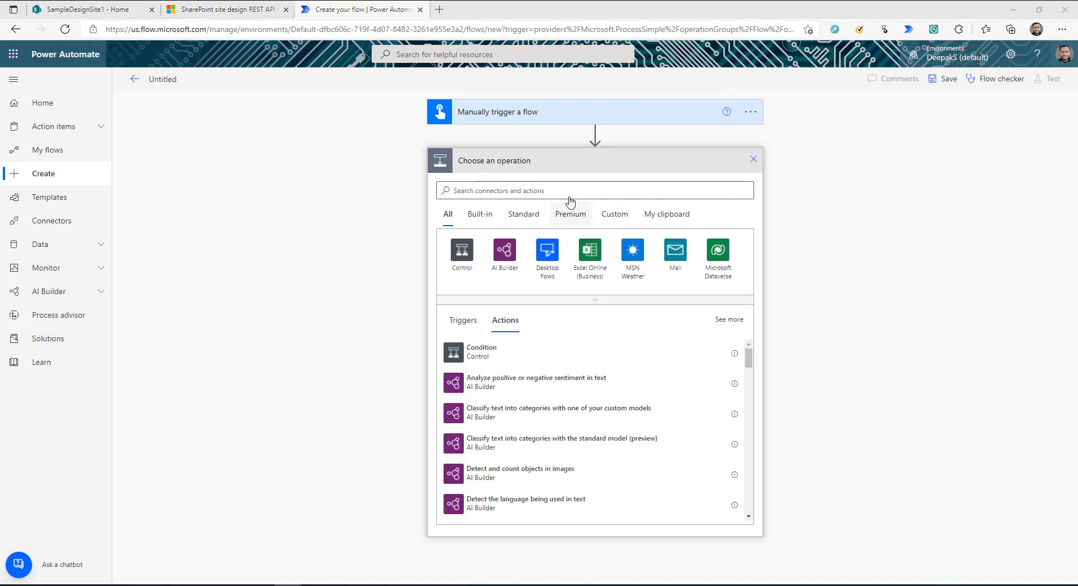
left_click(483, 190)
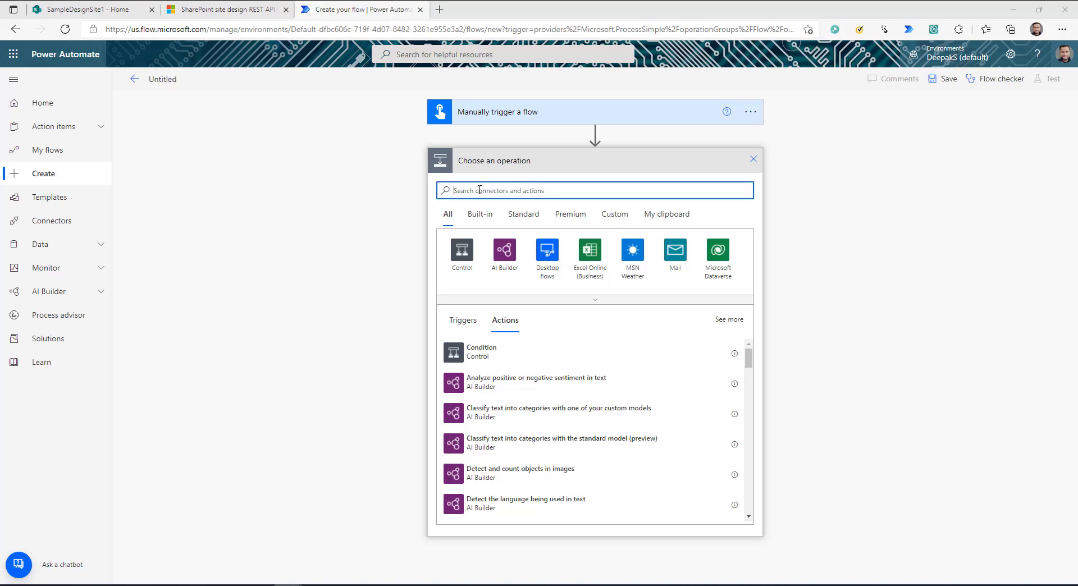
type("var")
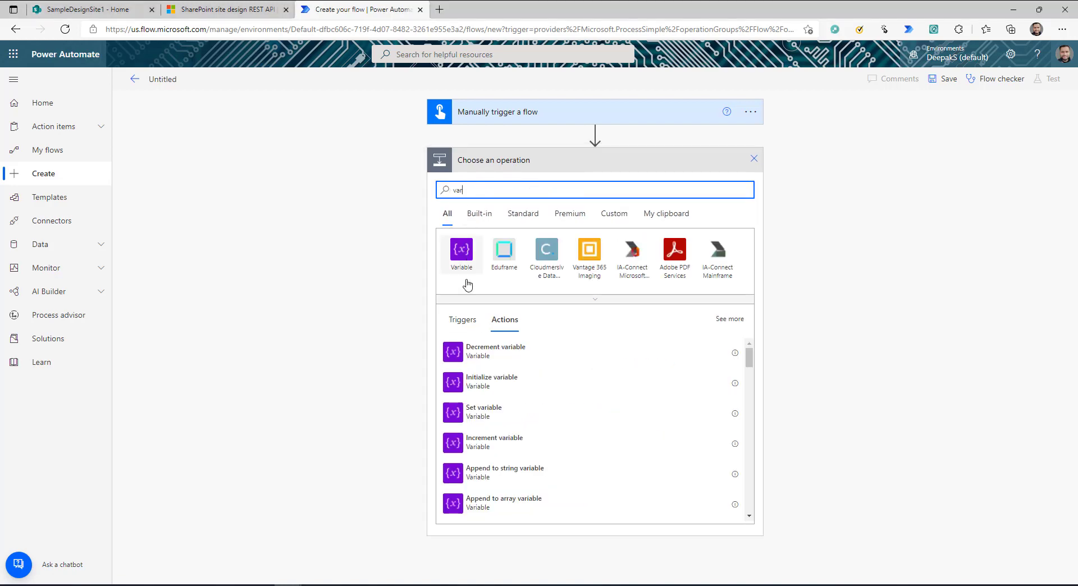
left_click(507, 388)
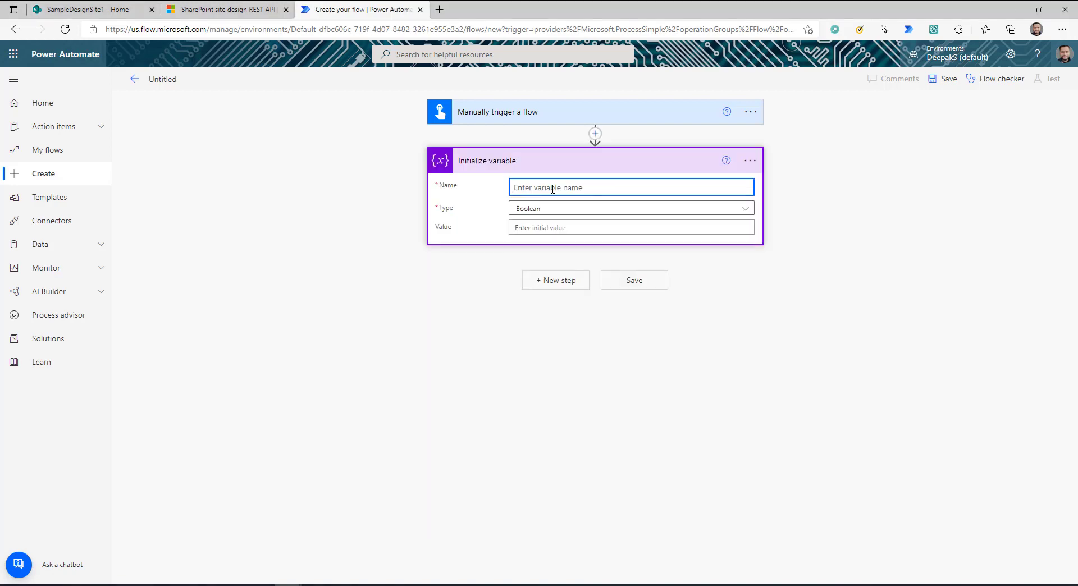
type("SiteInfo")
left_click(548, 209)
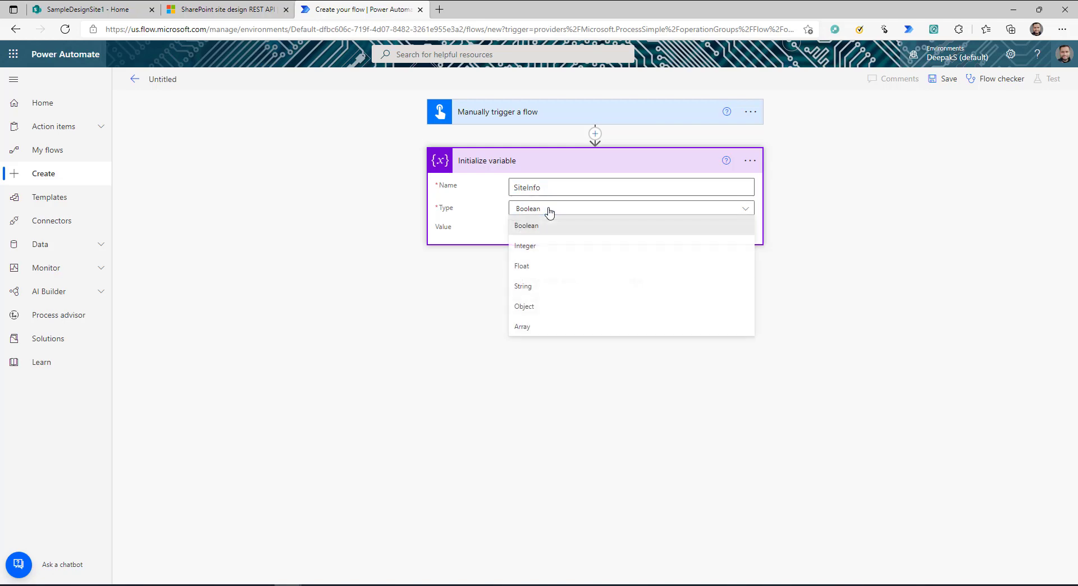
left_click(532, 327)
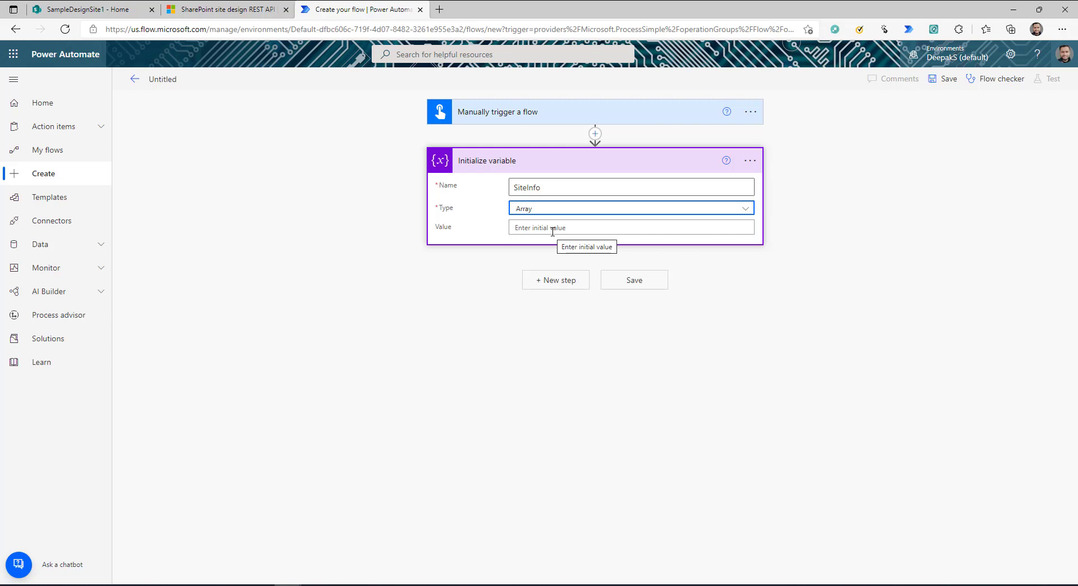
left_click(482, 251)
- Add the SharePoint action Get all lists and libraries with SampleDesignSite1 as its site address
left_click(583, 287)
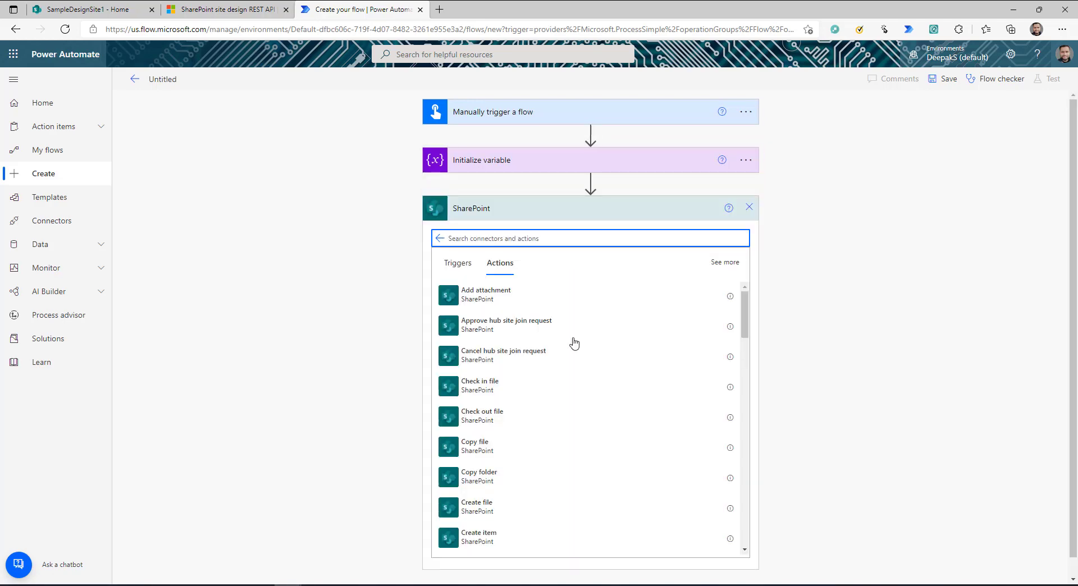
scroll(576, 458, "down", 3)
scroll(555, 491, "down", 5)
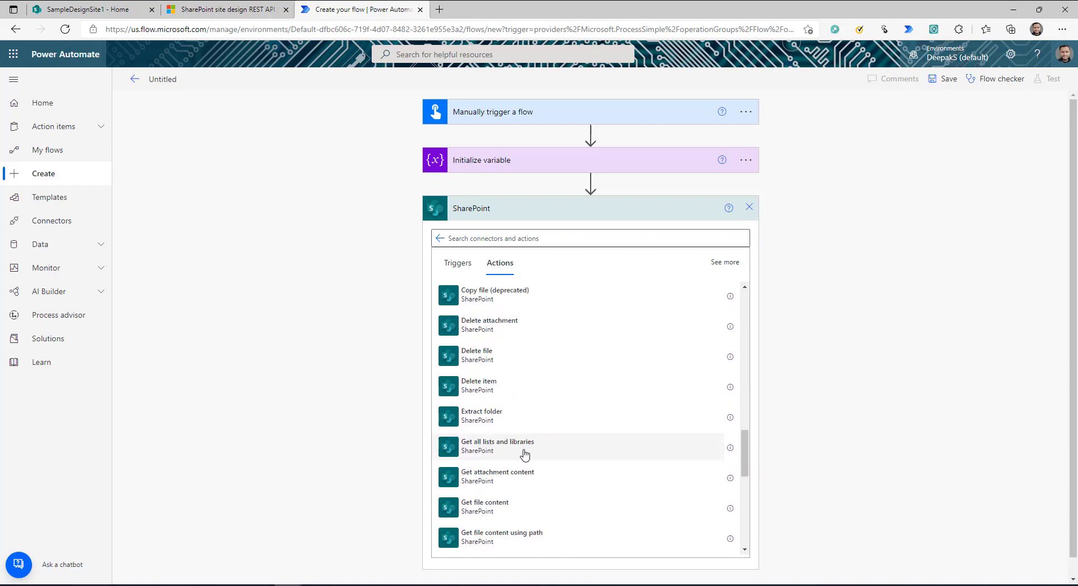
left_click(525, 454)
left_click(749, 239)
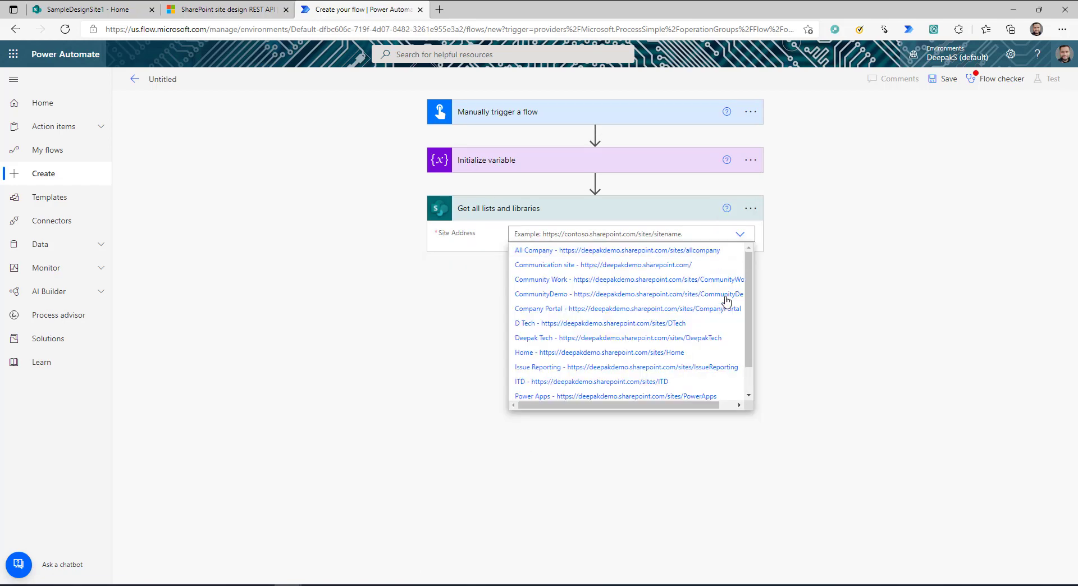
scroll(699, 351, "down", 1)
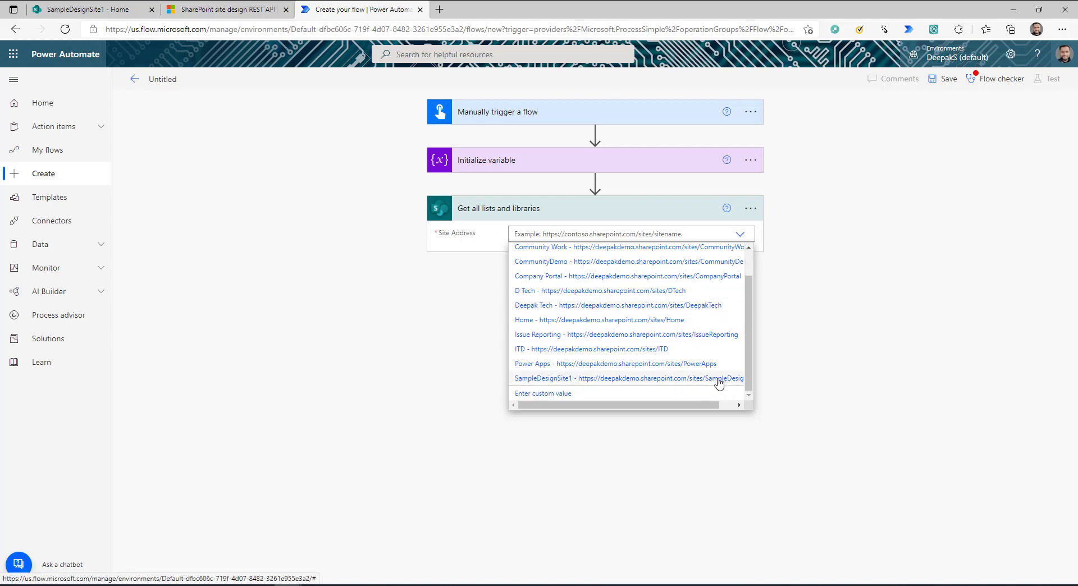
left_click(620, 382)
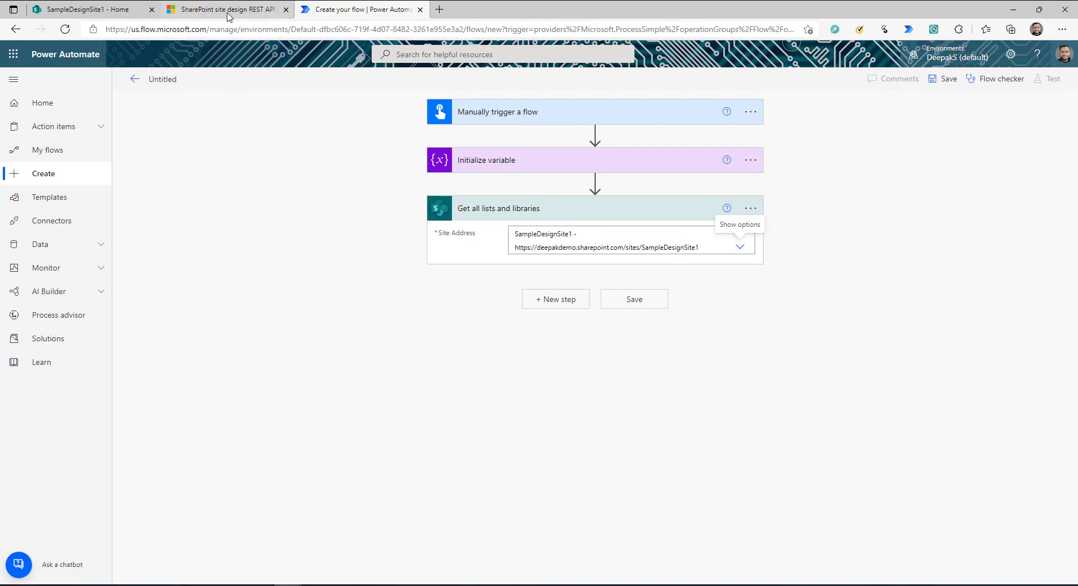
- Examine the endpoint URL and the webUrl and info request body in the GetSiteScriptFromWeb documentation example
left_click(272, 10)
left_click_drag(302, 239, 854, 238)
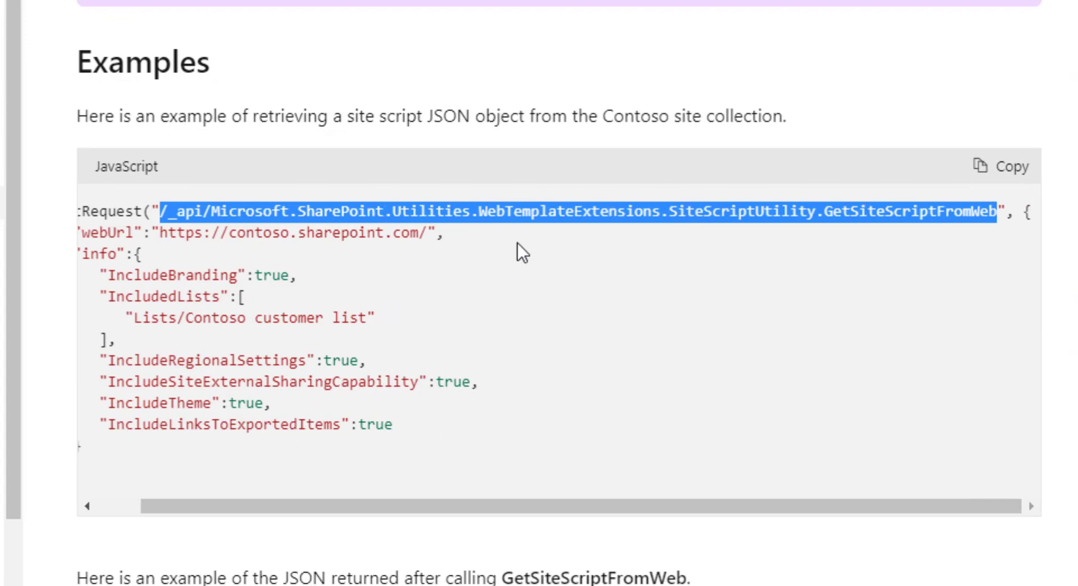
left_click_drag(1023, 212, 780, 454)
left_click_drag(797, 506, 573, 552)
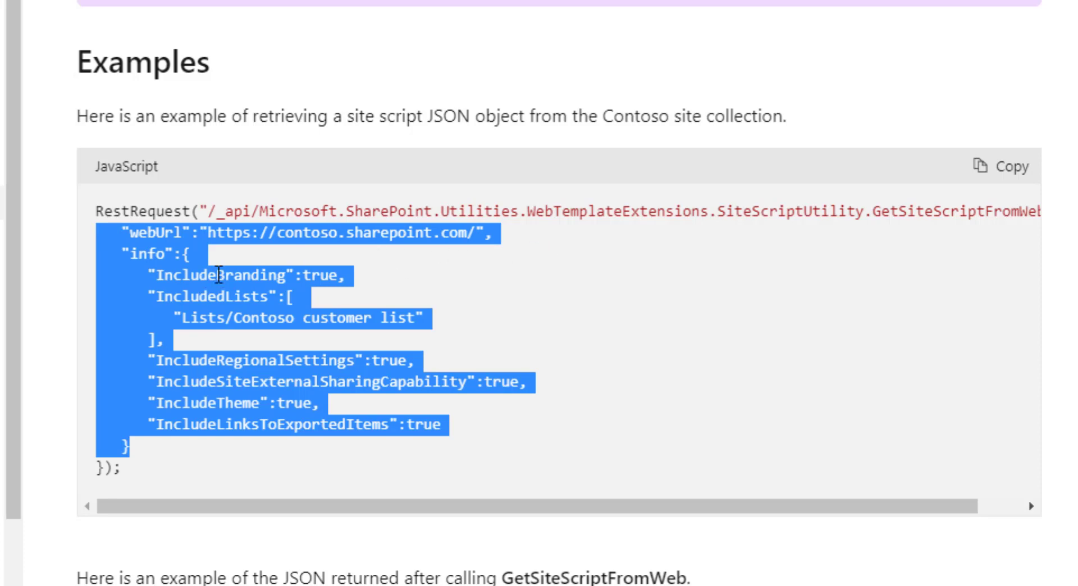
double_click(219, 274)
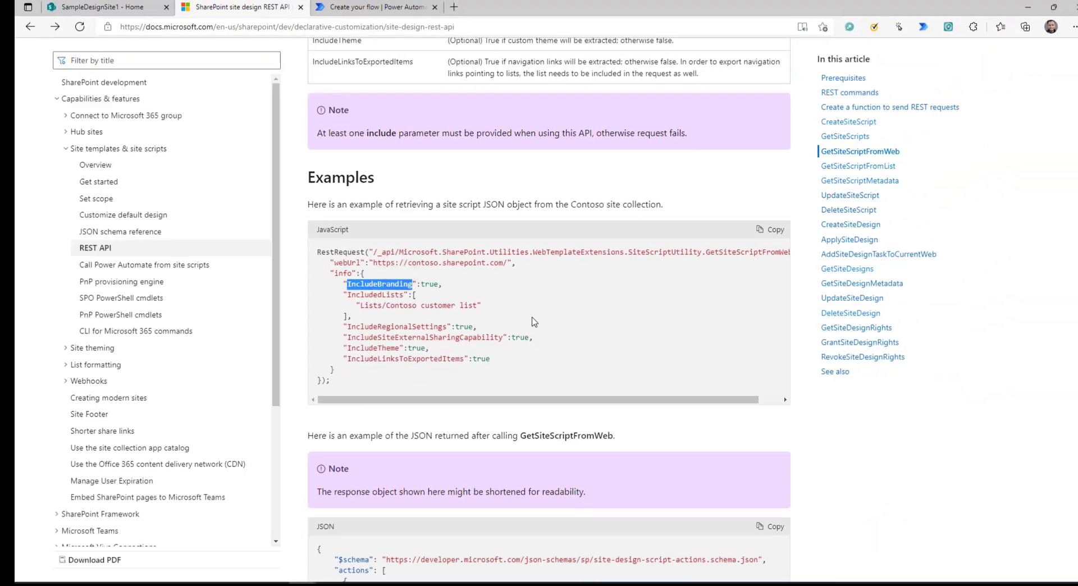
- Examine the request's include options for branding, lists, regional settings, external sharing, theme and exported links
left_click(106, 7)
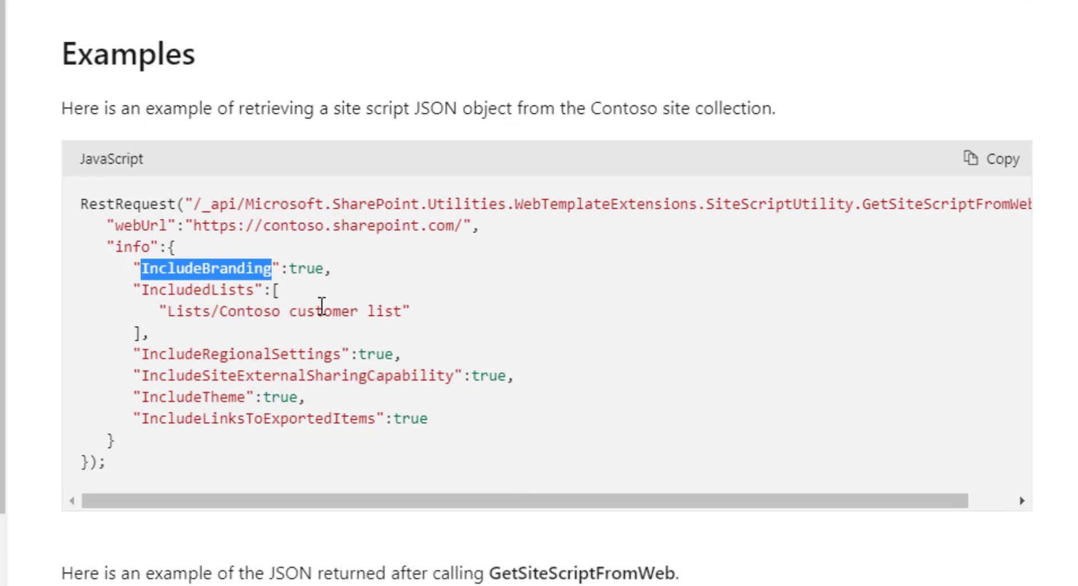
double_click(310, 268)
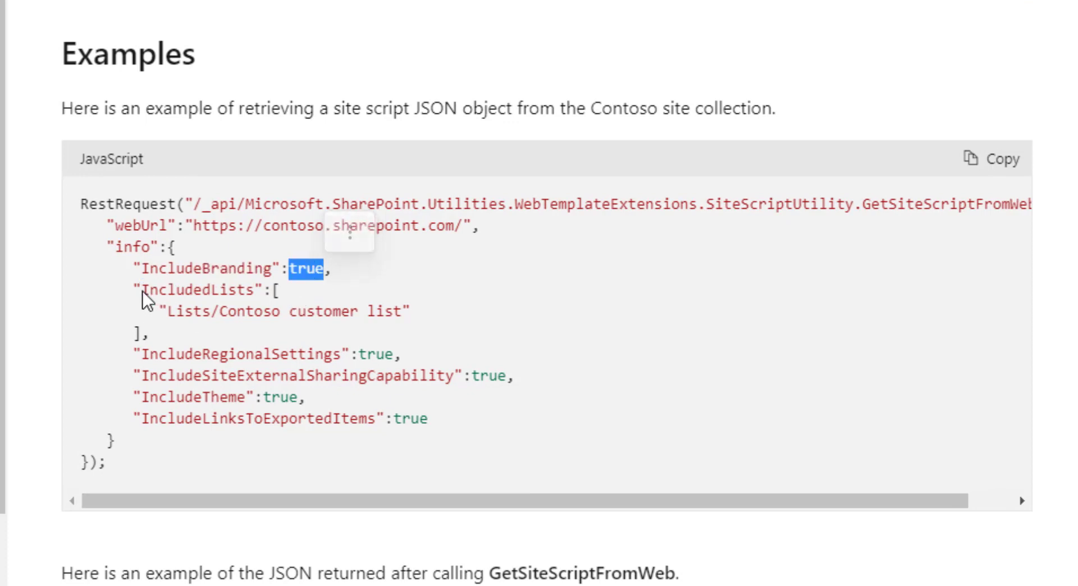
left_click_drag(141, 290, 261, 290)
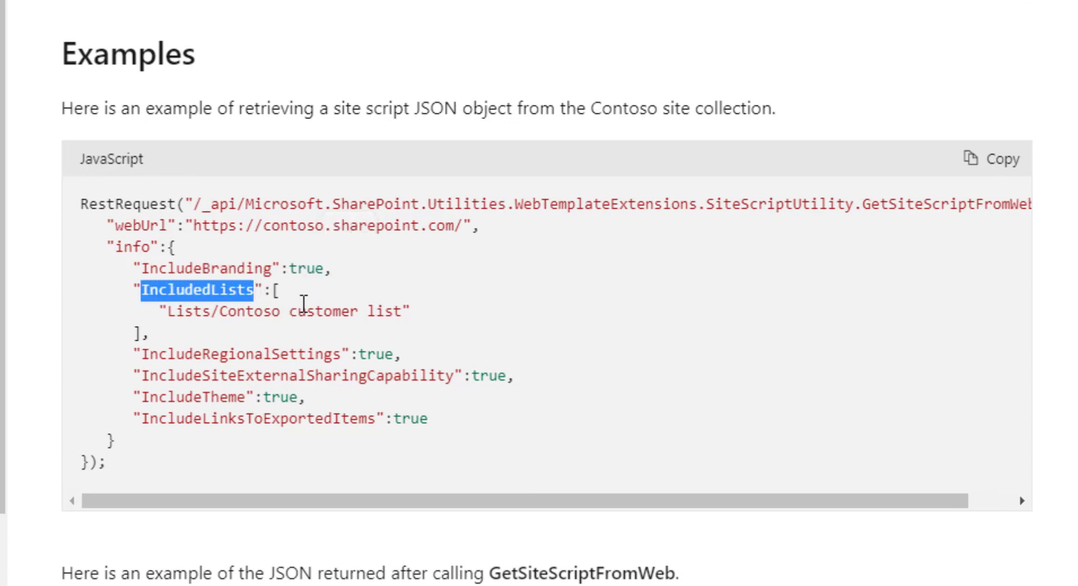
left_click(279, 312)
left_click_drag(164, 311, 417, 315)
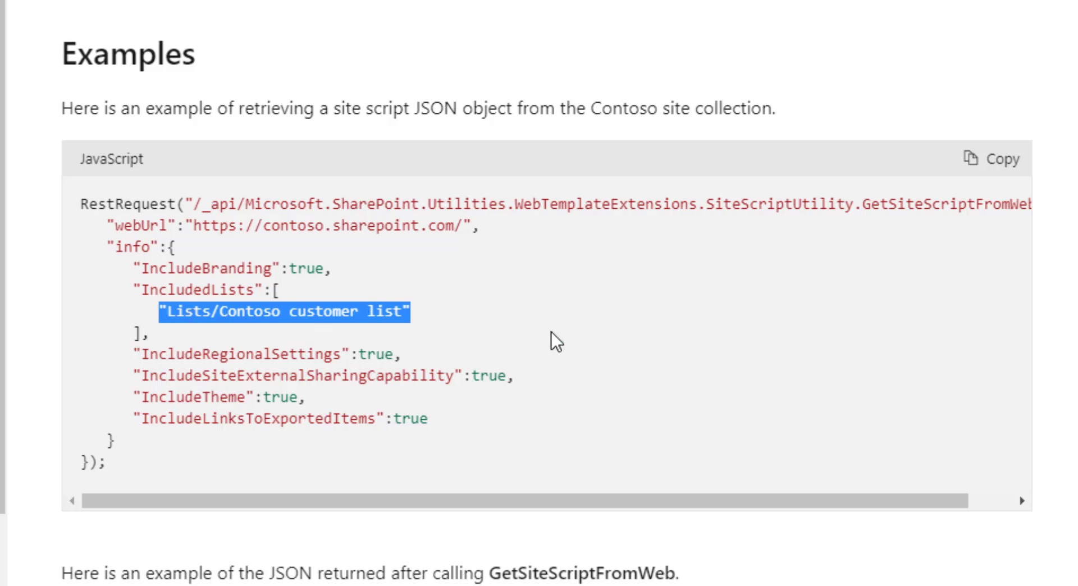
left_click(227, 355)
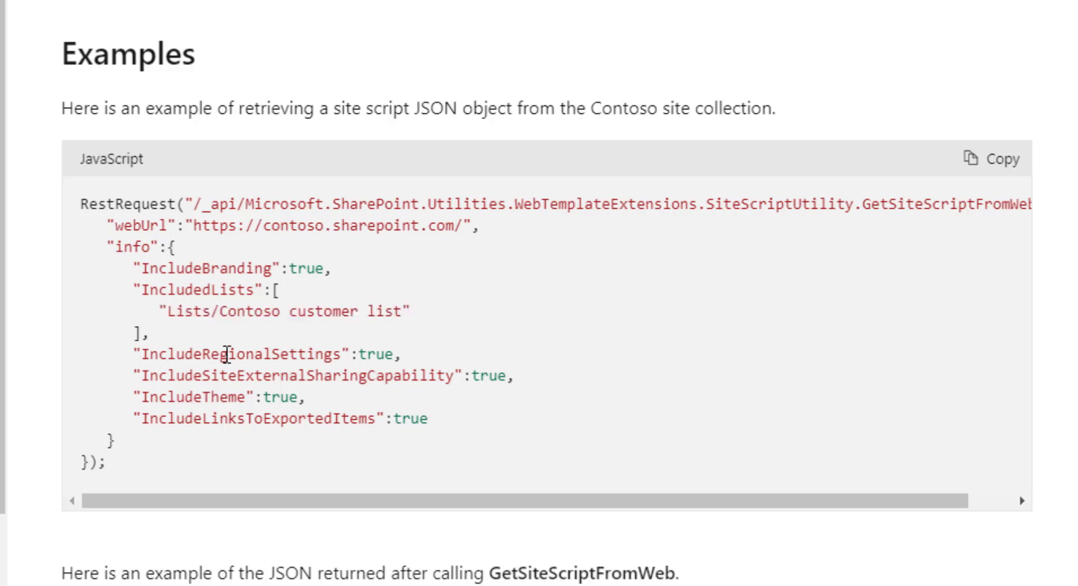
double_click(292, 376)
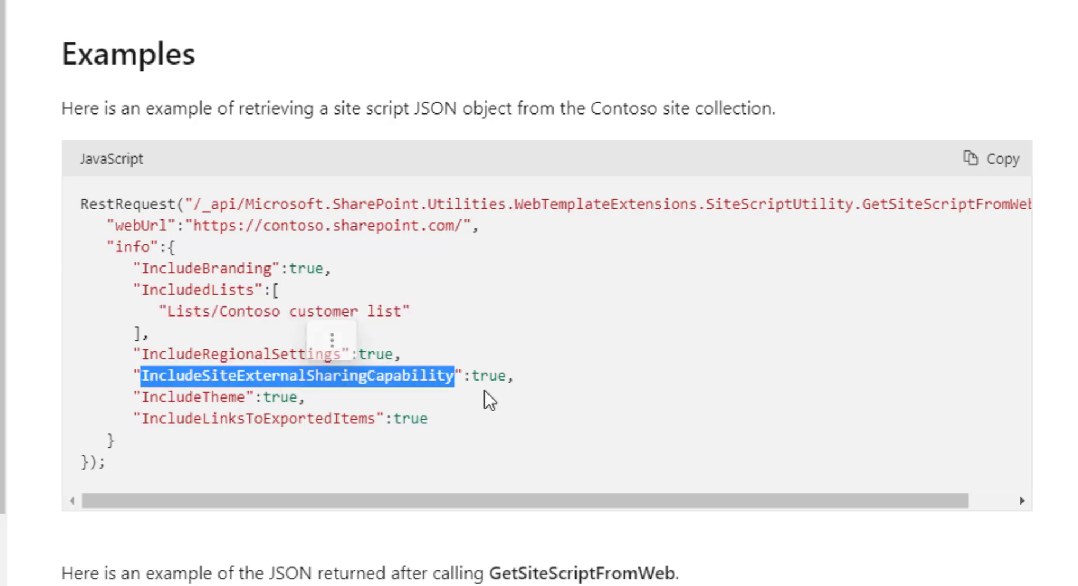
double_click(195, 397)
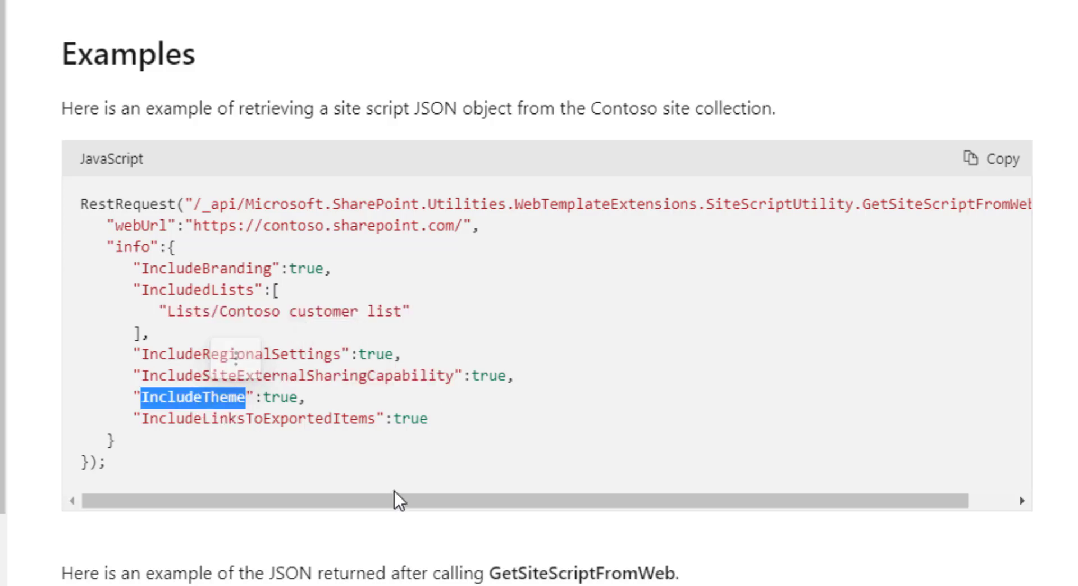
double_click(240, 419)
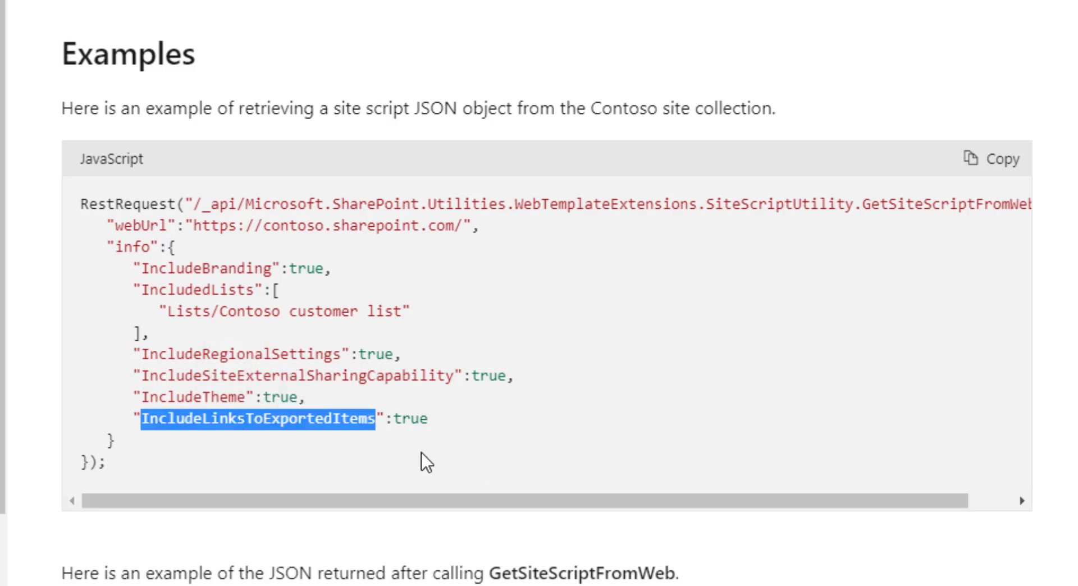
left_click(212, 466)
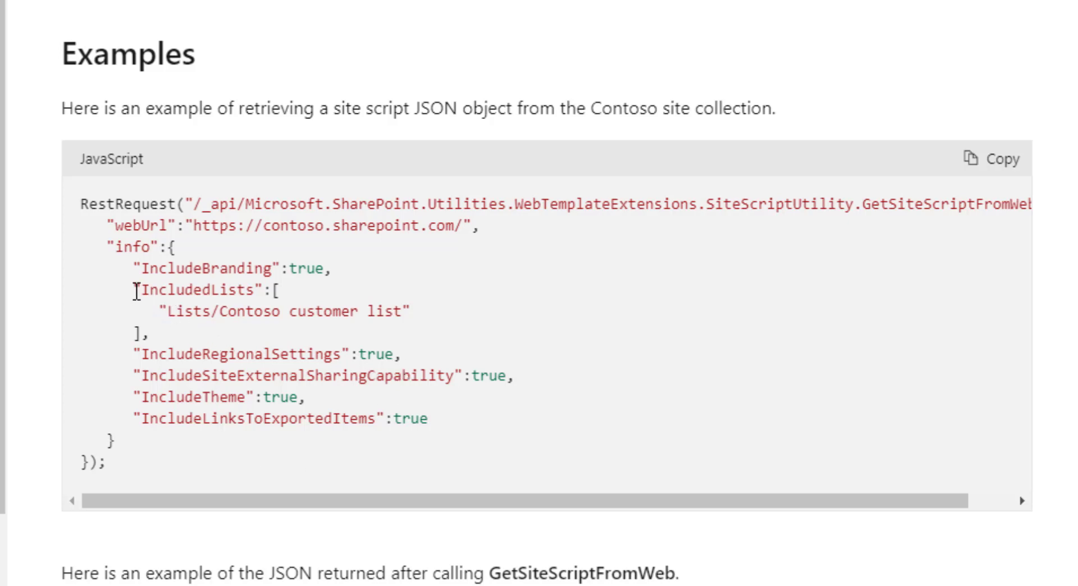
- Examine how the IncludedLists array names its lists in the request example, and return to the Power Automate flow
left_click_drag(144, 294, 155, 332)
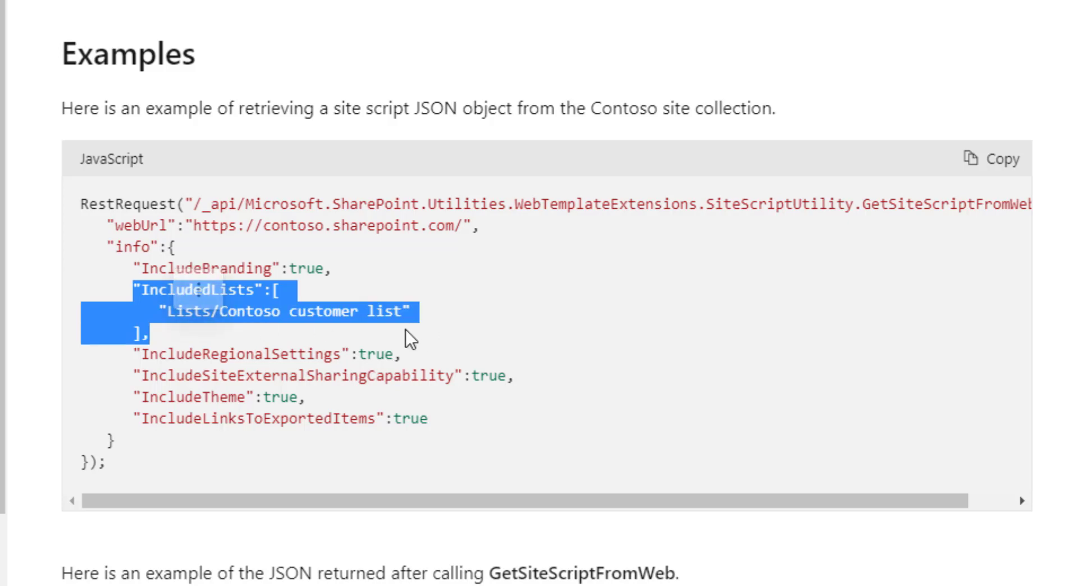
left_click(211, 341)
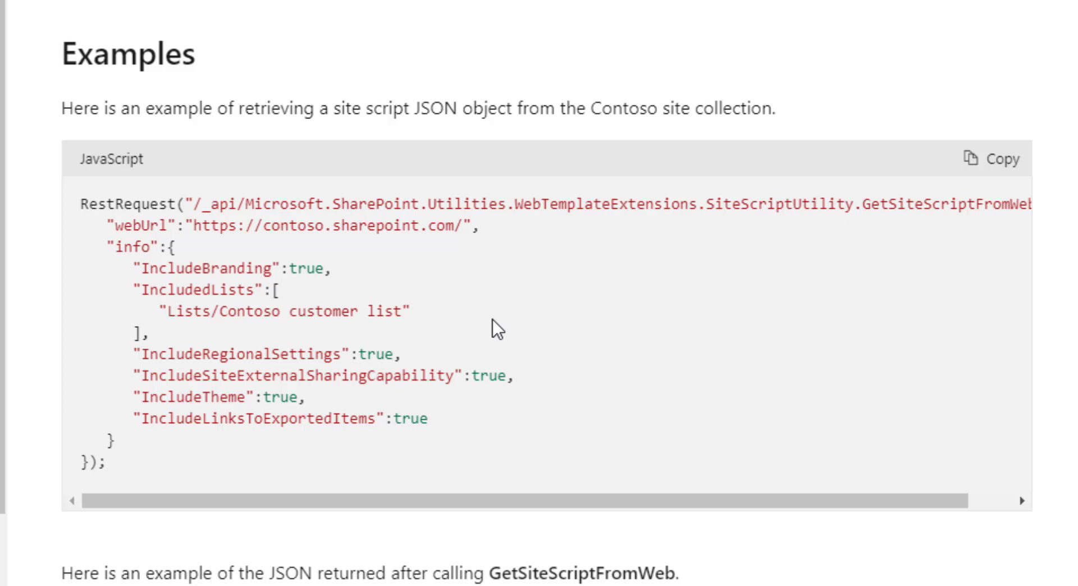
left_click_drag(160, 311, 432, 321)
left_click_drag(268, 291, 289, 328)
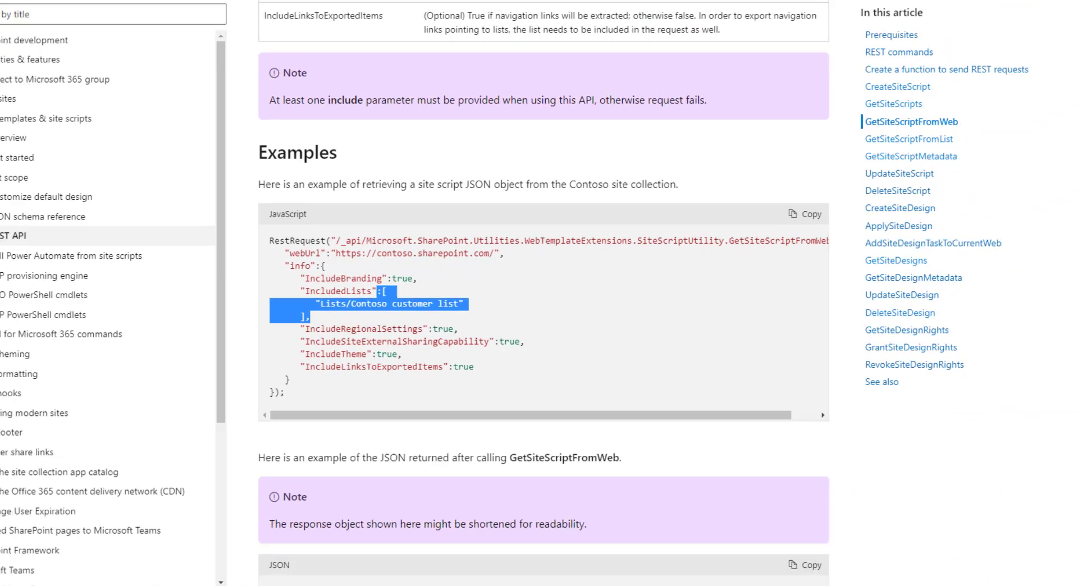
left_click(348, 6)
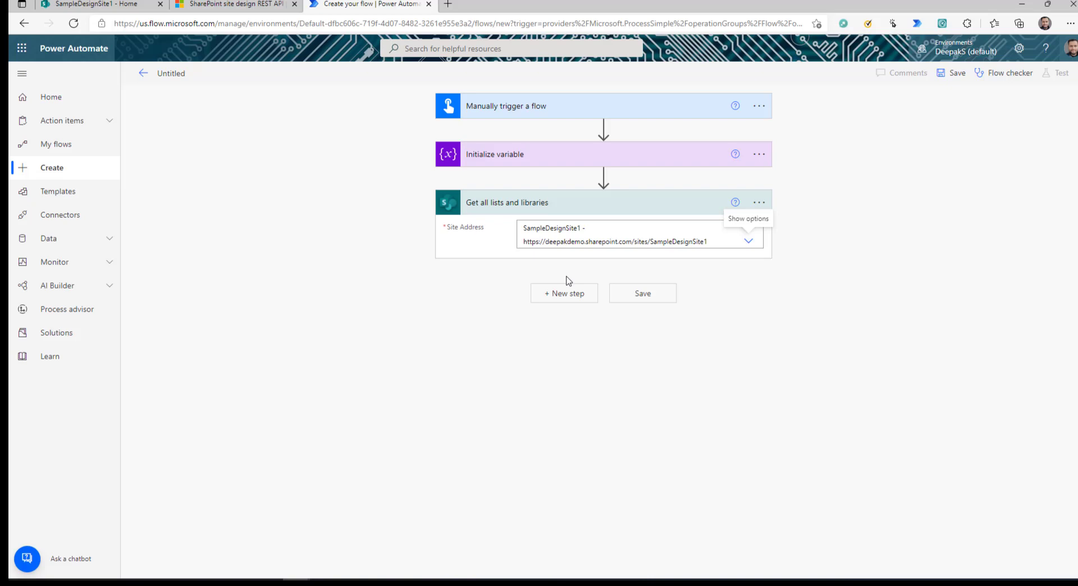
- Save and test-run the flow, and open the run details of the Get all lists and libraries action
left_click(939, 75)
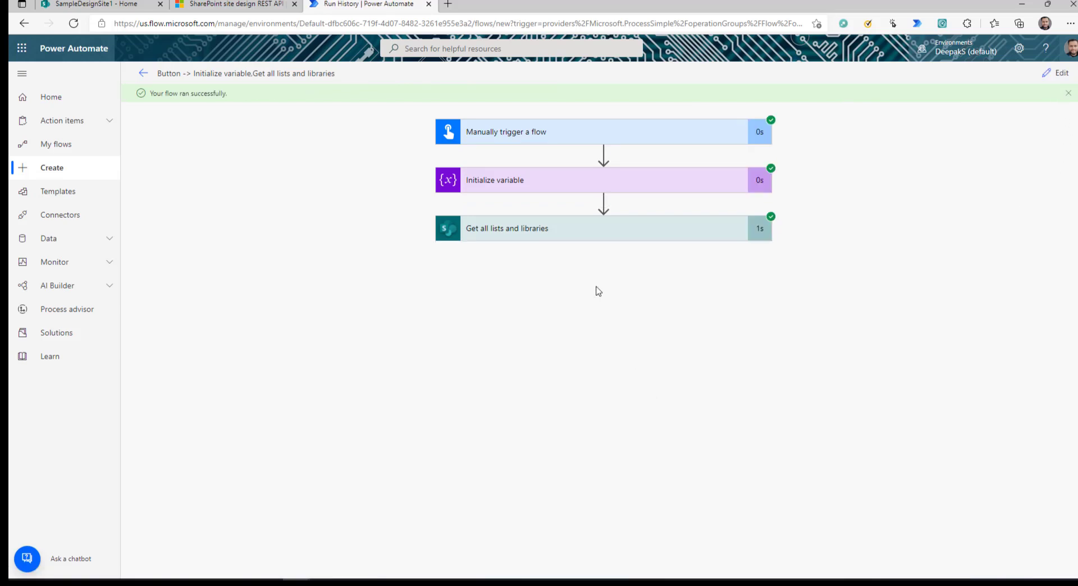
left_click(560, 237)
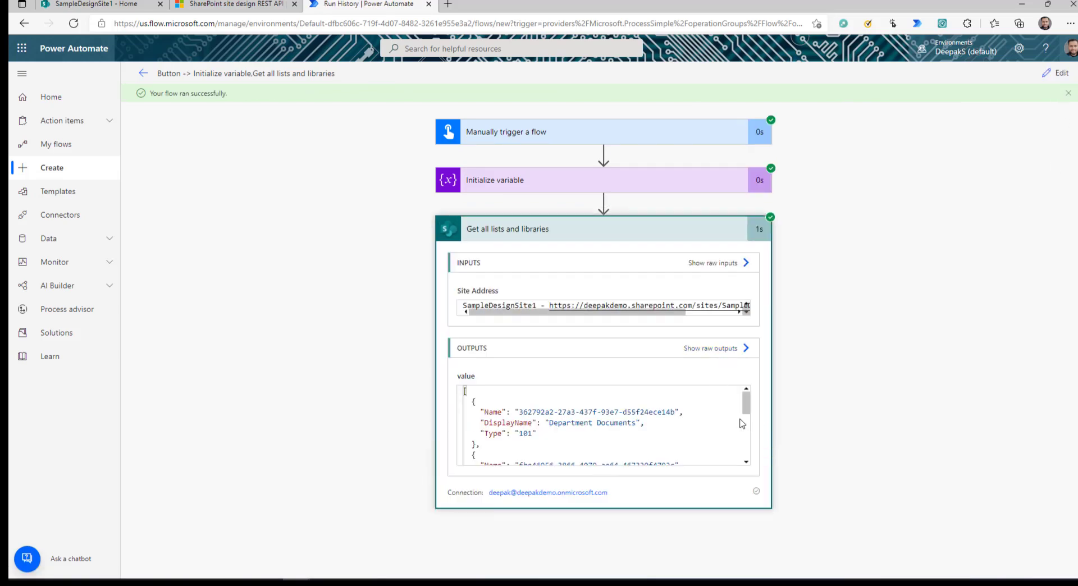
scroll(740, 423, "down", 1)
scroll(646, 433, "up", 1)
scroll(604, 403, "up", 2)
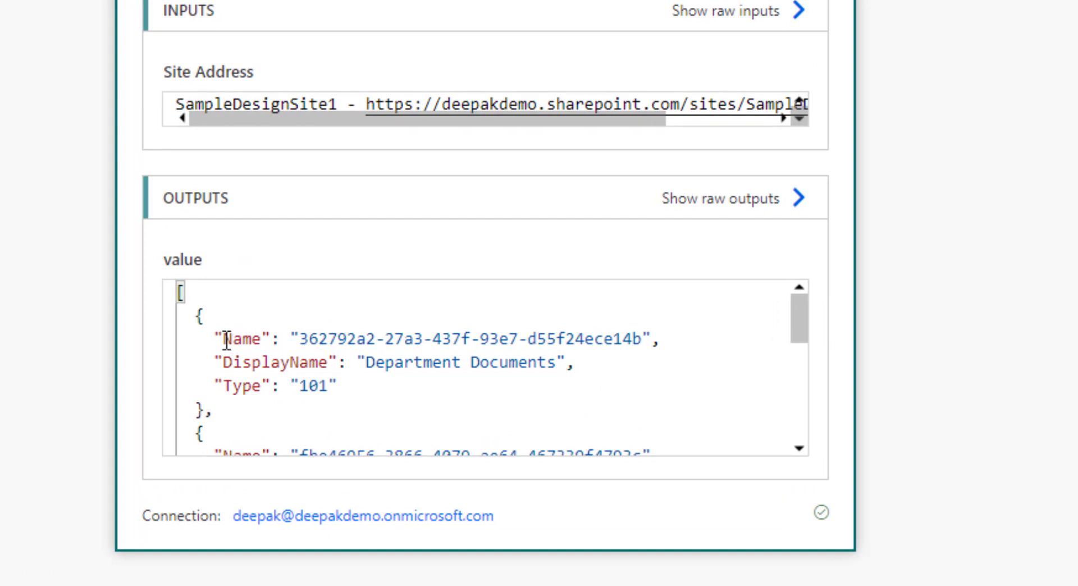
- Examine the Name, DisplayName and Type properties of the Department Documents and Employee onboarding entries in the action's outputs
left_click_drag(226, 340, 664, 336)
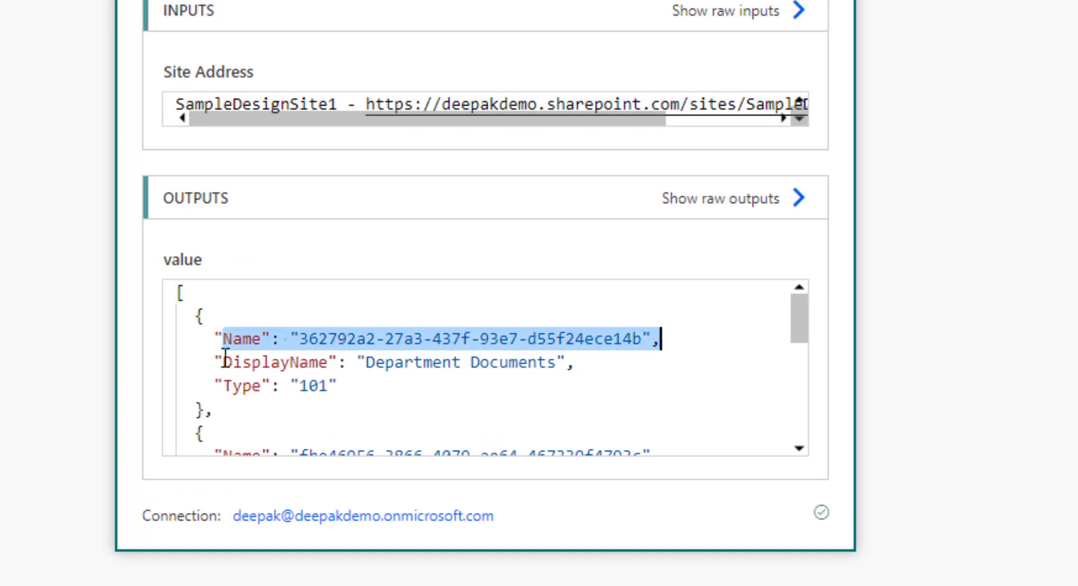
left_click_drag(222, 362, 575, 363)
left_click_drag(212, 387, 423, 396)
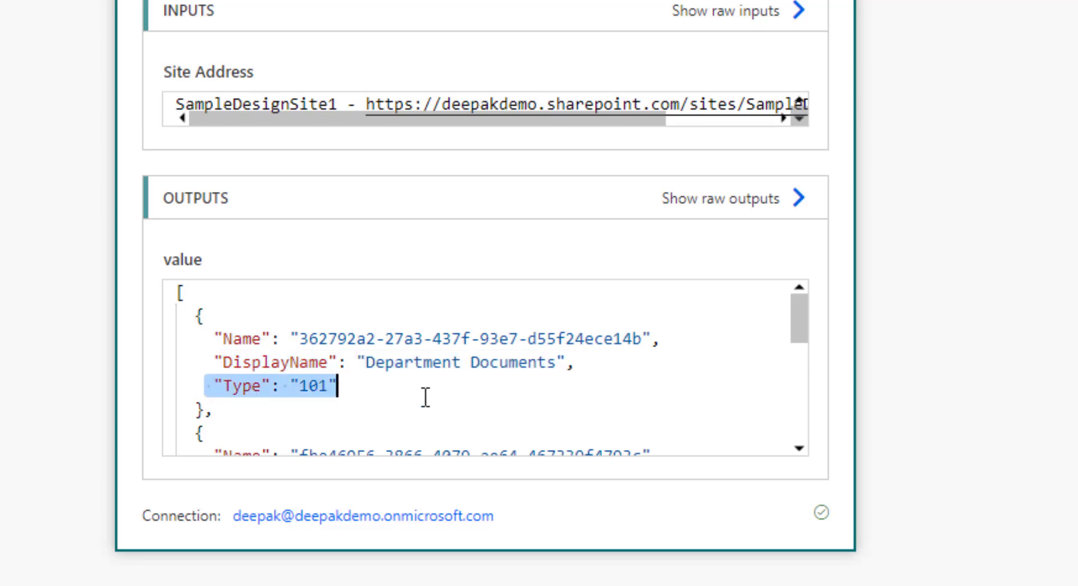
left_click_drag(301, 386, 328, 386)
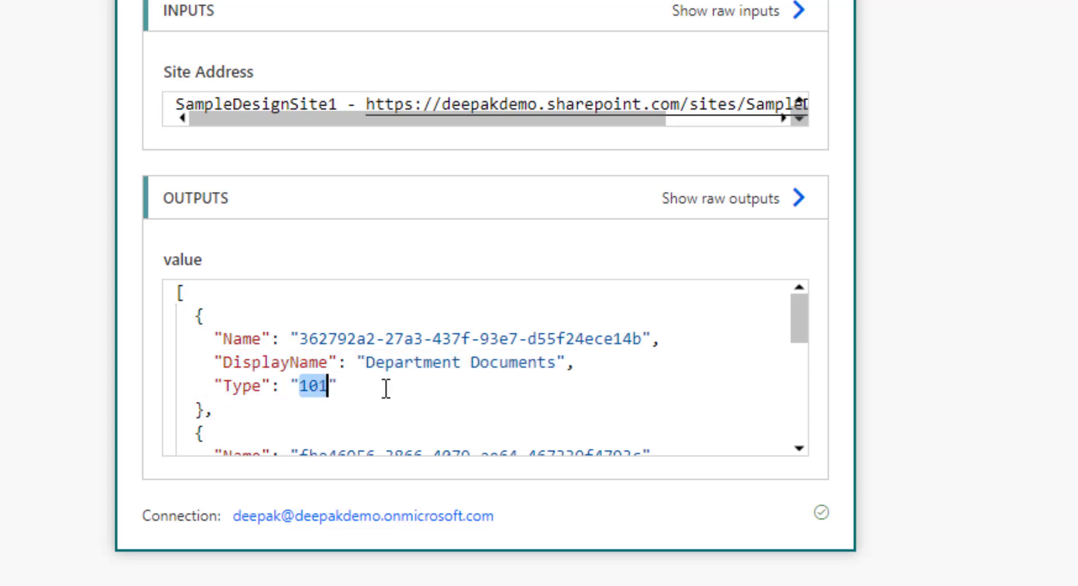
scroll(386, 388, "down", 2)
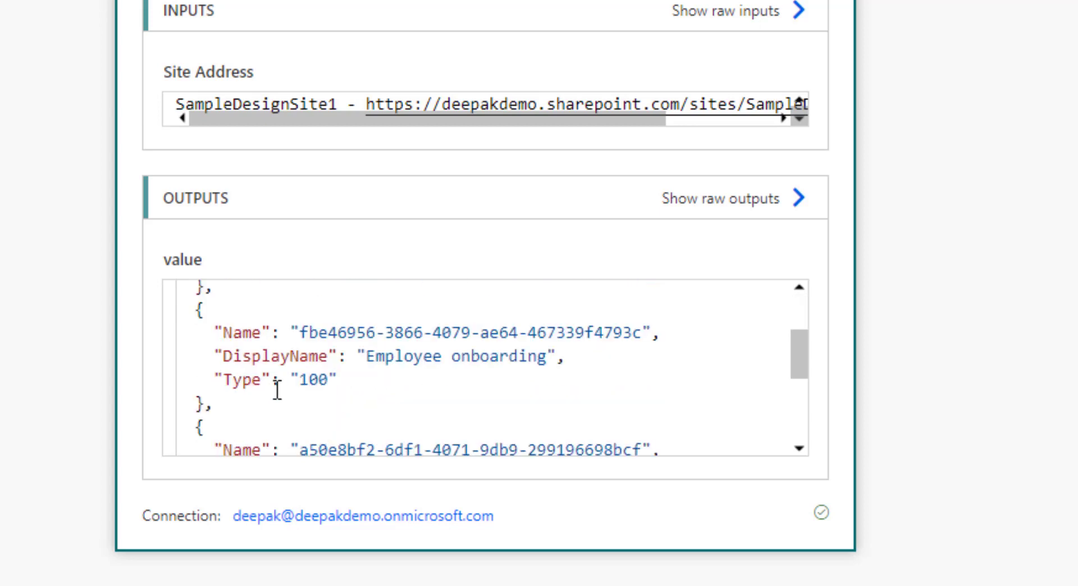
left_click_drag(300, 379, 328, 379)
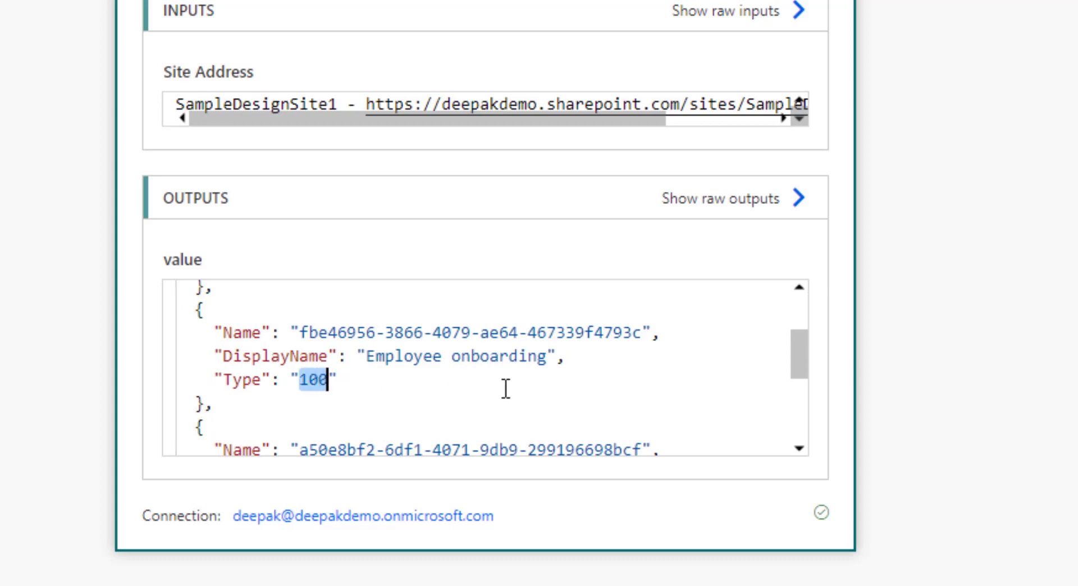
scroll(463, 380, "up", 2)
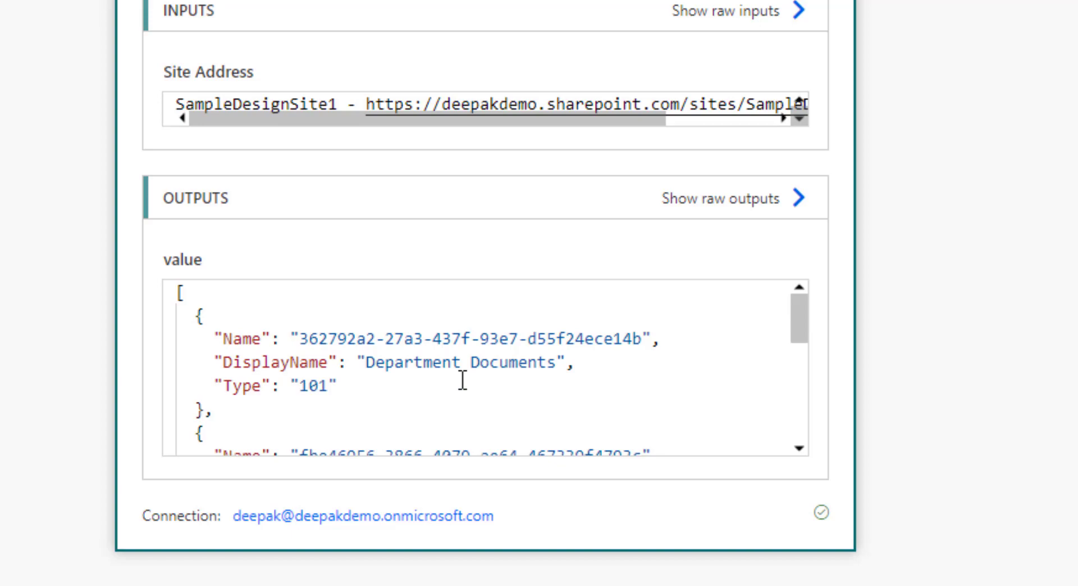
- Examine the Lists prefix and the list name in the IncludedLists entry of the GetSiteScriptFromWeb documentation example
left_click(252, 10)
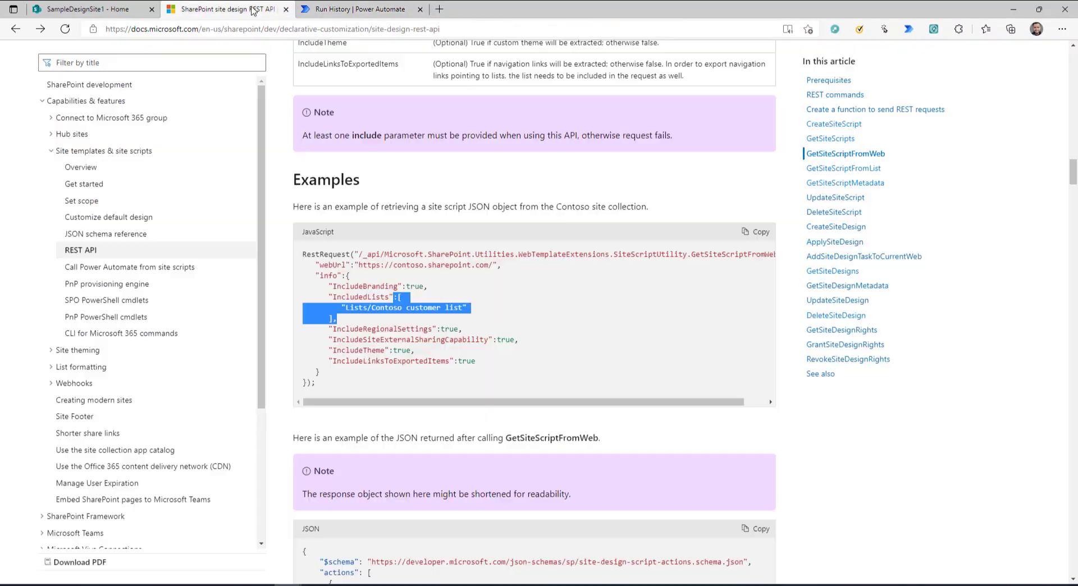
left_click(479, 322)
left_click_drag(341, 308, 452, 320)
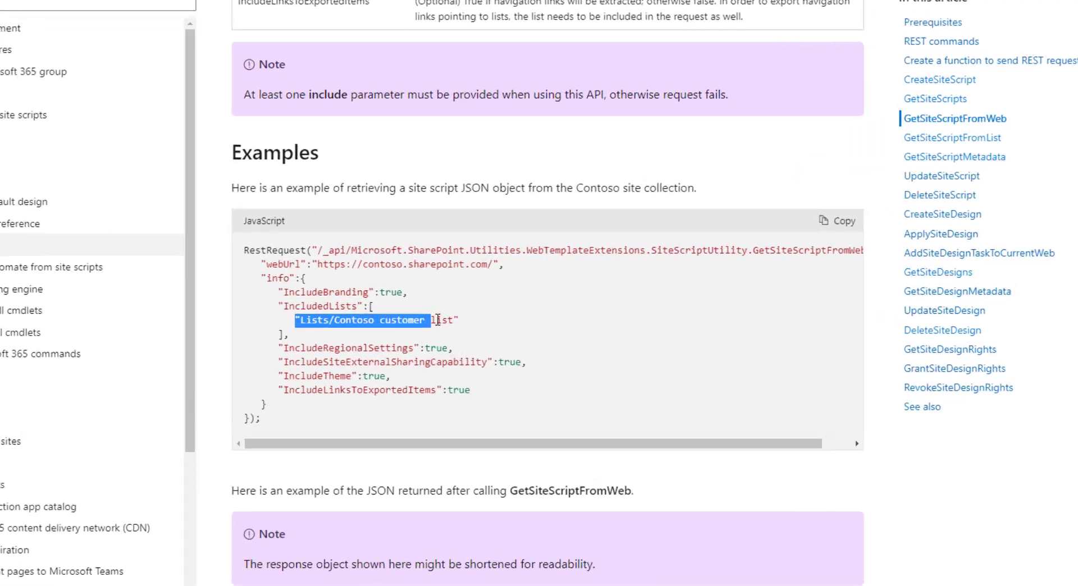
left_click(322, 321)
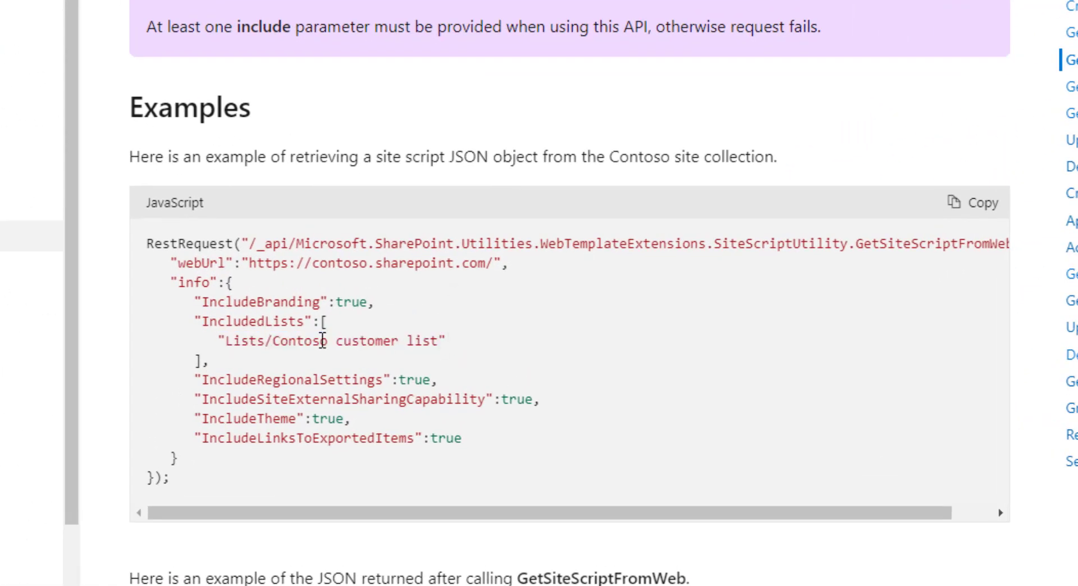
left_click_drag(275, 343, 439, 343)
left_click(235, 340)
double_click(235, 340)
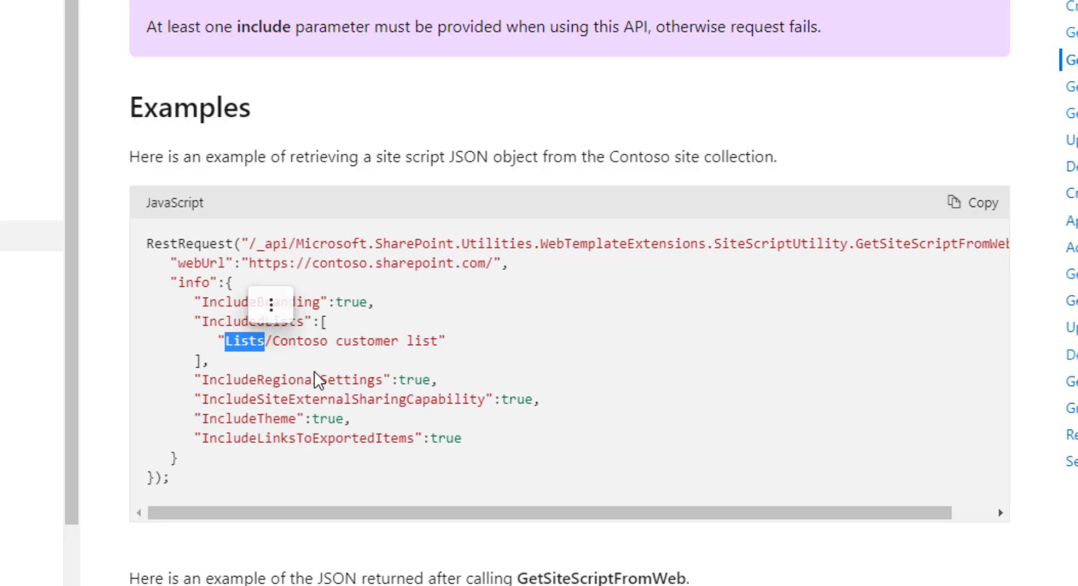
left_click(277, 341)
left_click_drag(275, 340, 440, 342)
- Return to the flow run and examine the DisplayName of the Issue tracker entry in the outputs
left_click(348, 9)
scroll(494, 429, "down", 2)
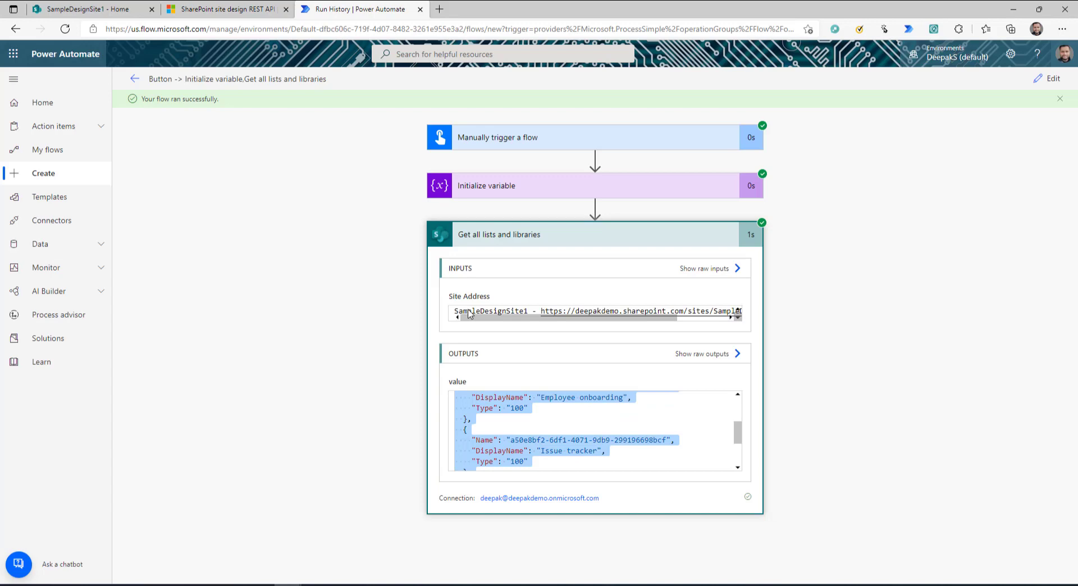
left_click(577, 456)
left_click_drag(476, 444, 609, 448)
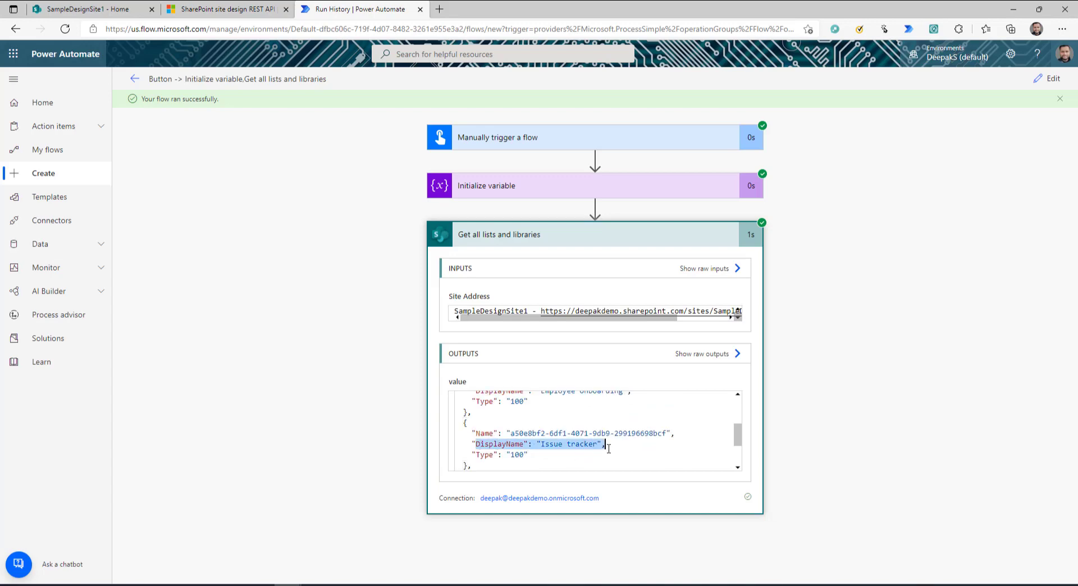
- Compare the documentation's IncludedLists array and its list path format with the list entries in the flow run outputs
left_click(226, 5)
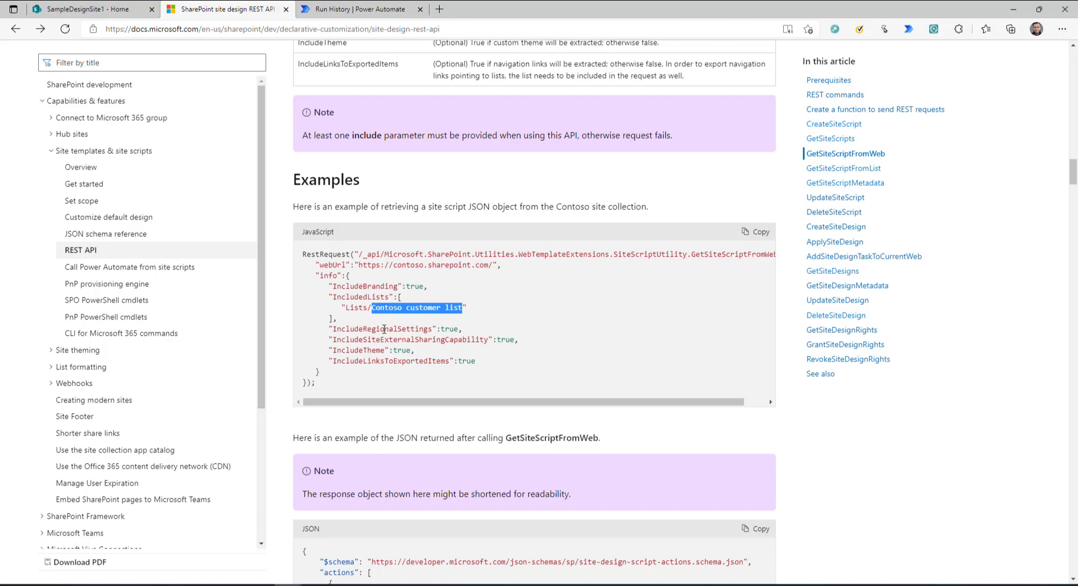
left_click_drag(347, 309, 358, 310)
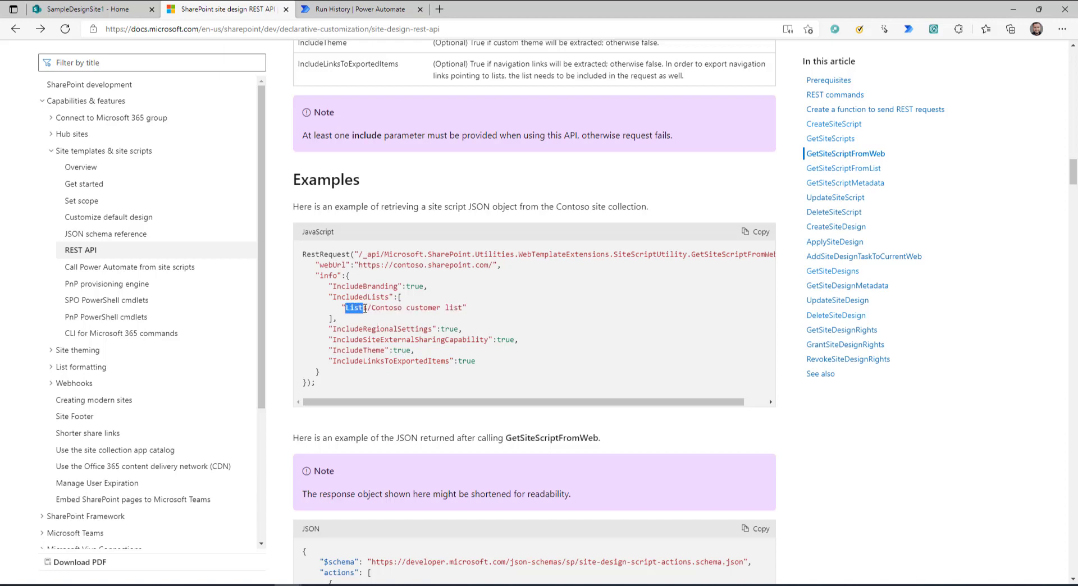
left_click(343, 310)
left_click_drag(375, 309, 465, 310)
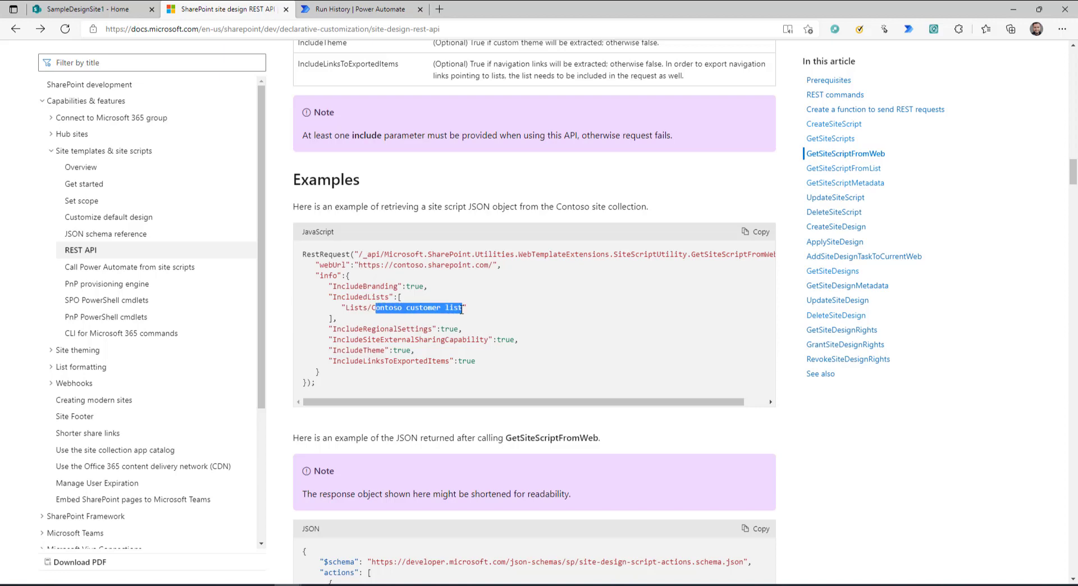
key("ctrl+Tab")
left_click(539, 416)
scroll(549, 421, "up", 5)
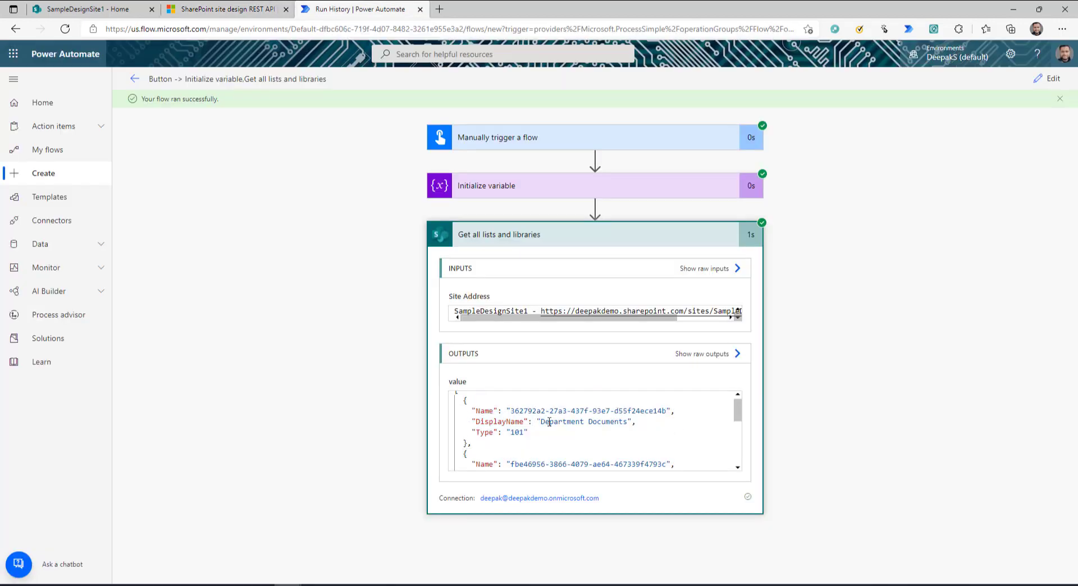
key("ctrl+shift+Tab")
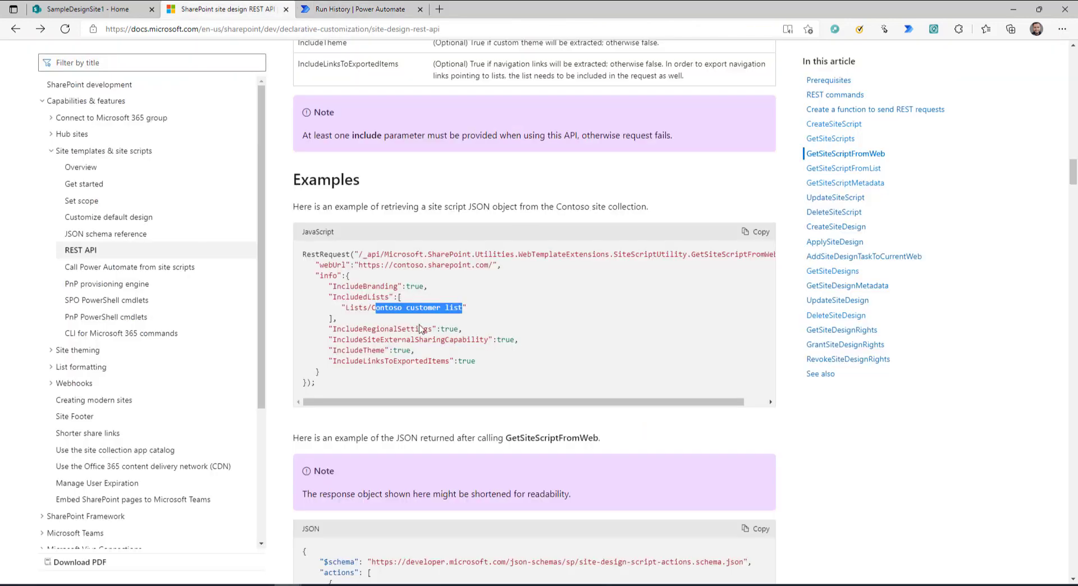
left_click_drag(397, 296, 332, 318)
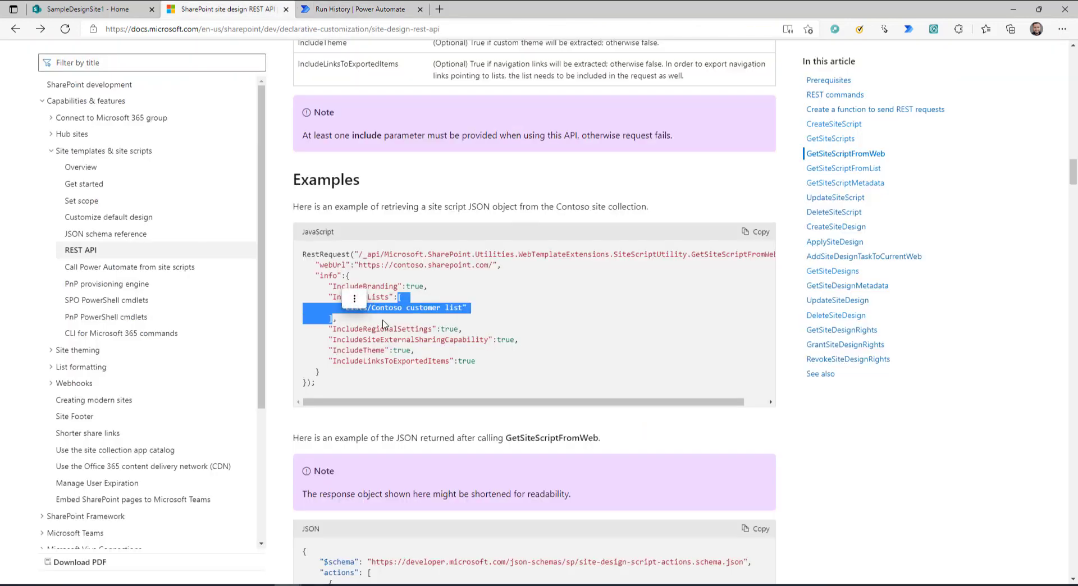
key("ctrl+Tab")
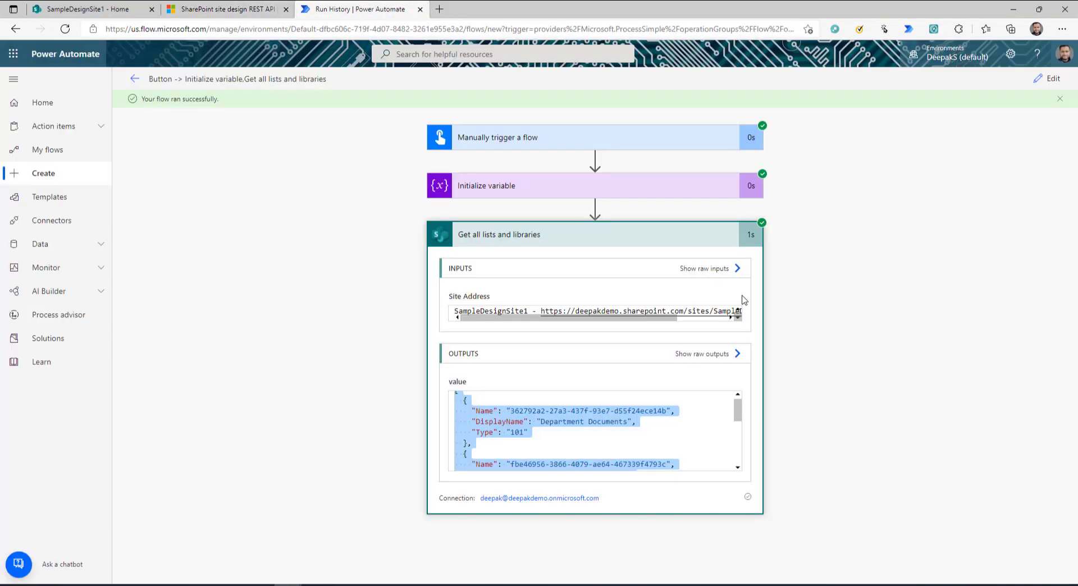
- Reopen the flow for editing and add a Condition control after Get all lists and libraries
left_click(1045, 82)
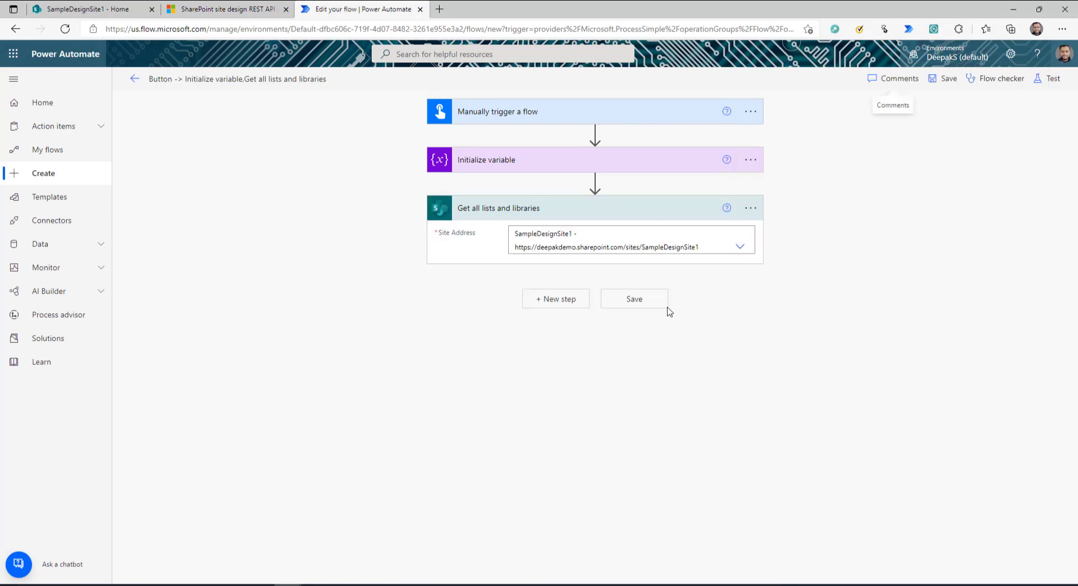
left_click(555, 301)
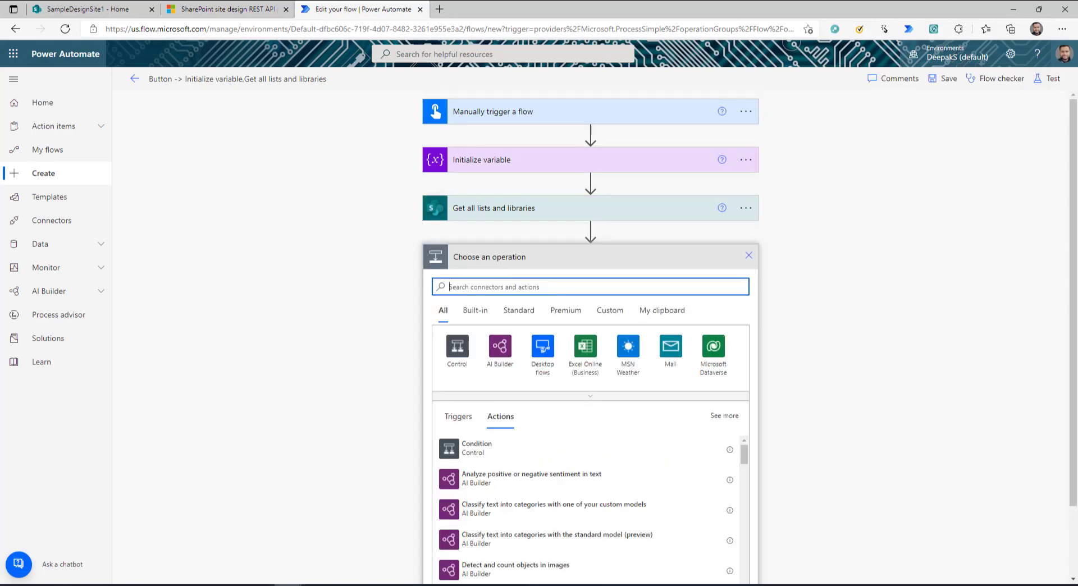
left_click(457, 347)
left_click(486, 343)
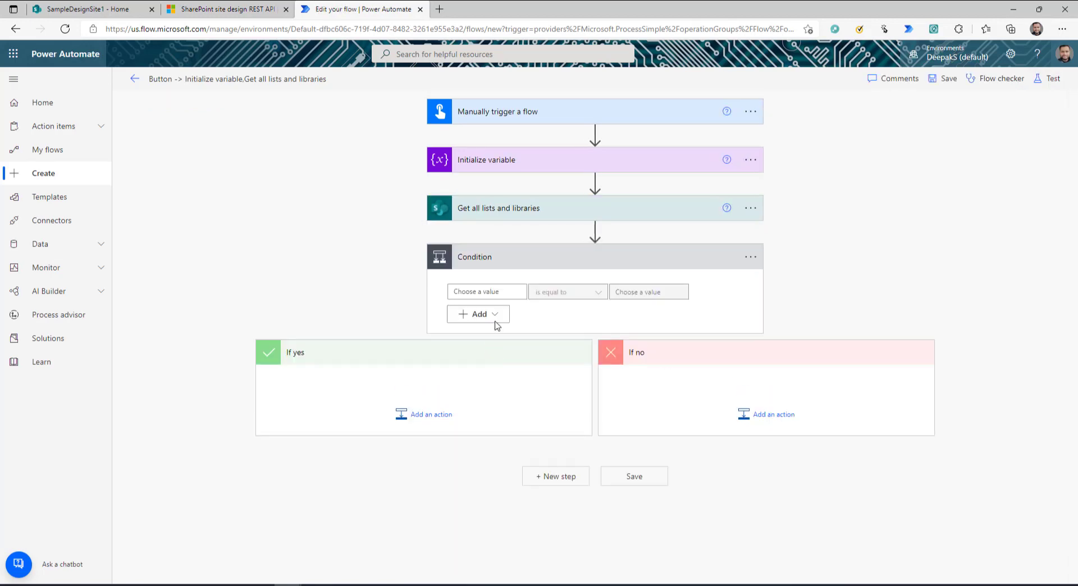
left_click(487, 291)
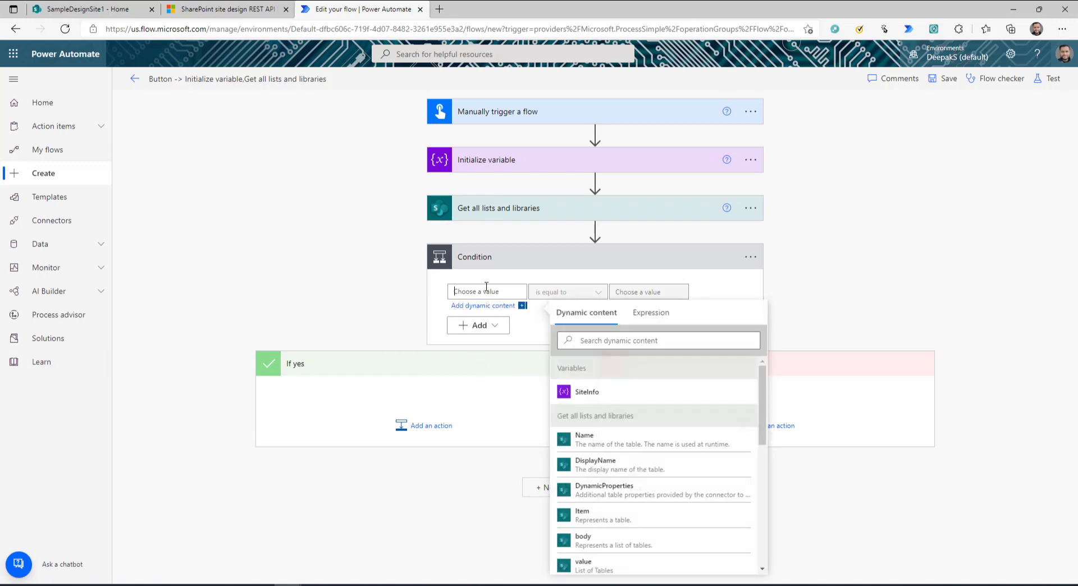
- Check in the documentation example how "Lists/Contoso customer list" combines the Lists prefix with the list name
left_click_drag(341, 307, 466, 307)
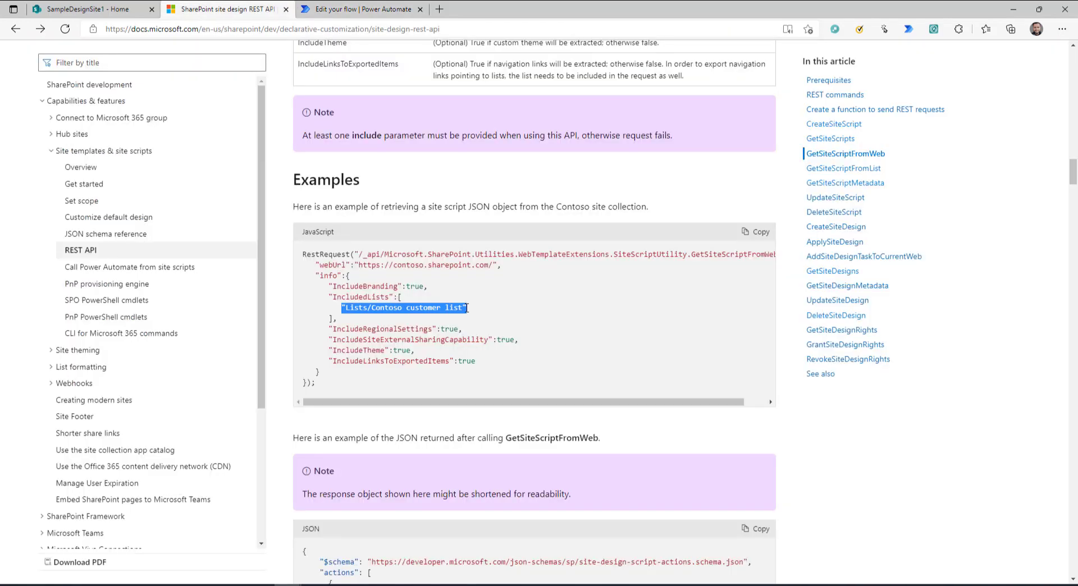
left_click(366, 308)
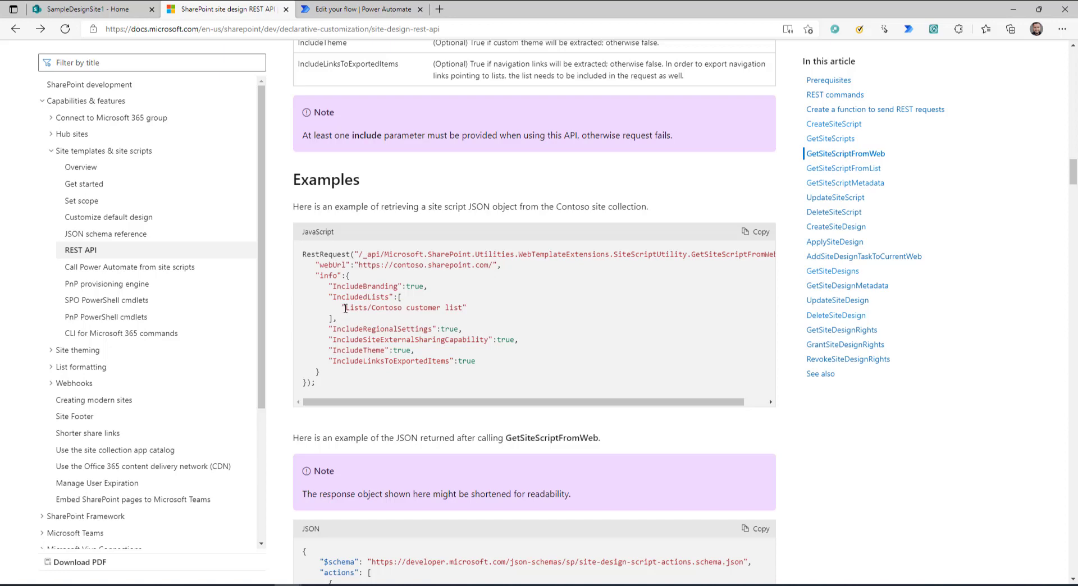
left_click_drag(345, 308, 460, 308)
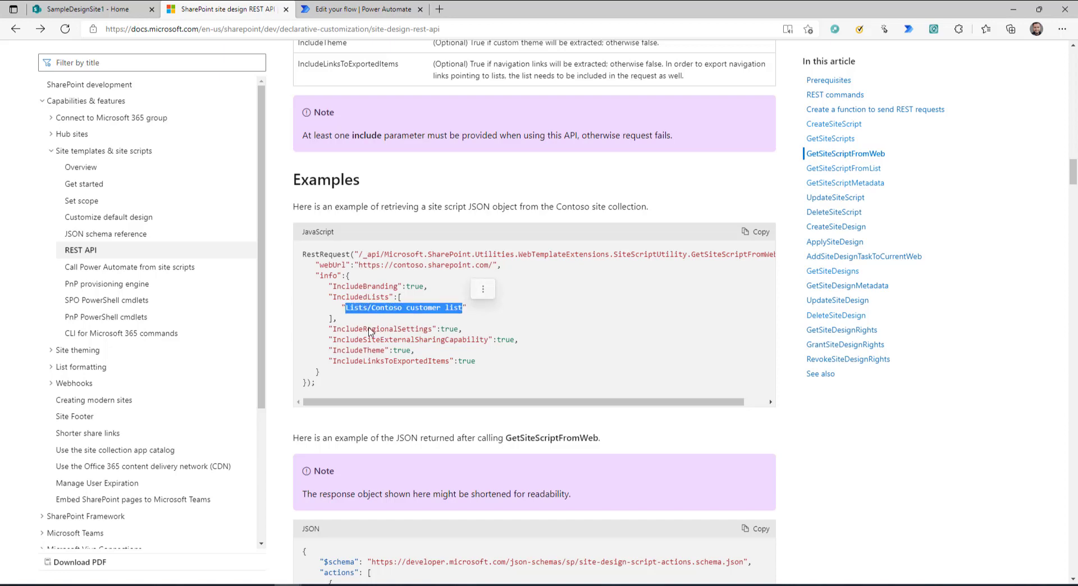
left_click(369, 320)
left_click_drag(370, 308, 466, 308)
left_click(356, 309)
double_click(357, 309)
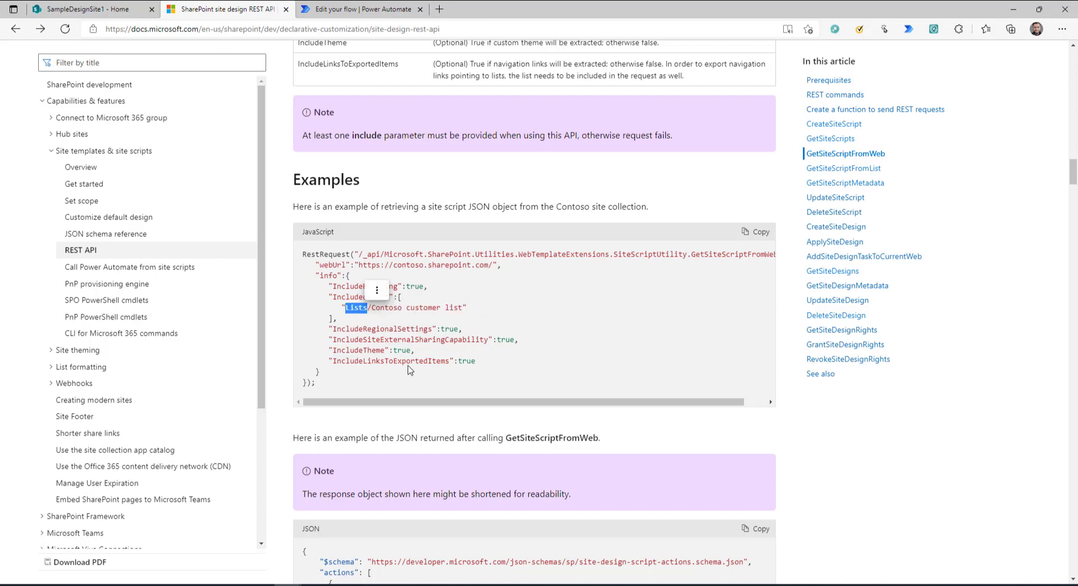
- Return to the flow and insert the Name output of Get all lists and libraries as the condition's first value
left_click(370, 7)
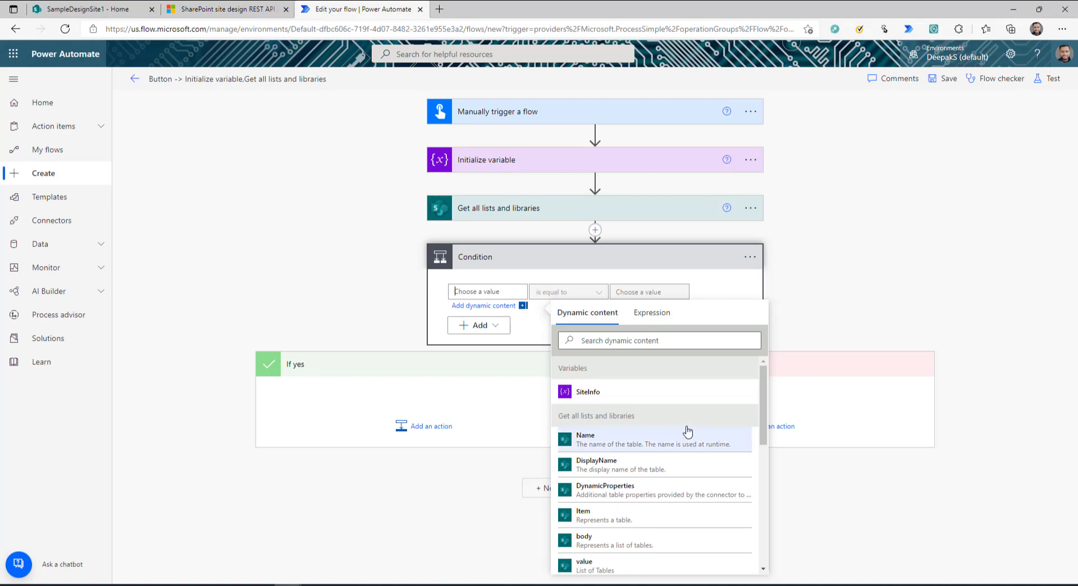
scroll(673, 449, "down", 1)
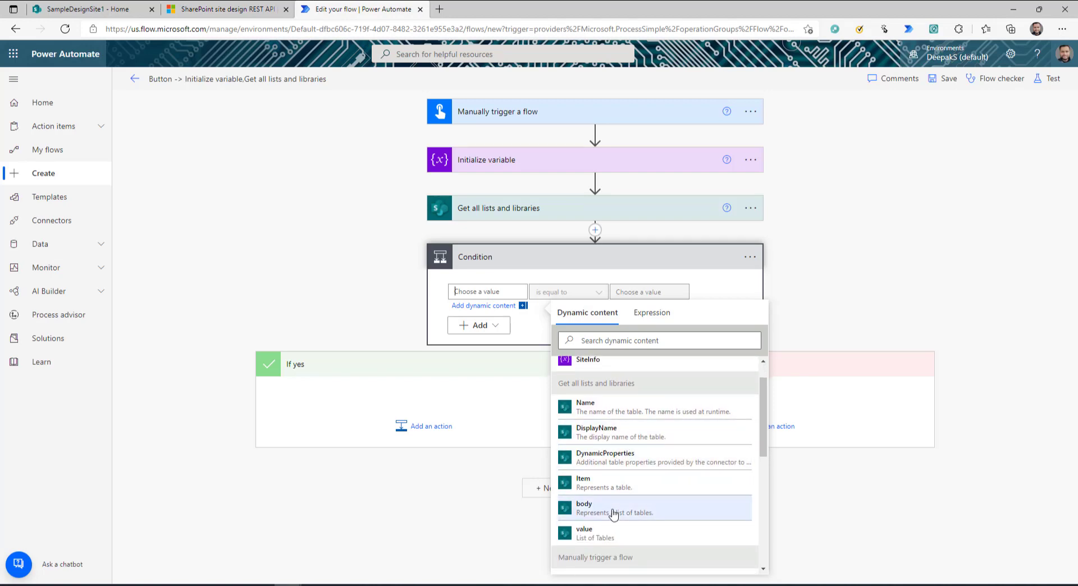
left_click(605, 413)
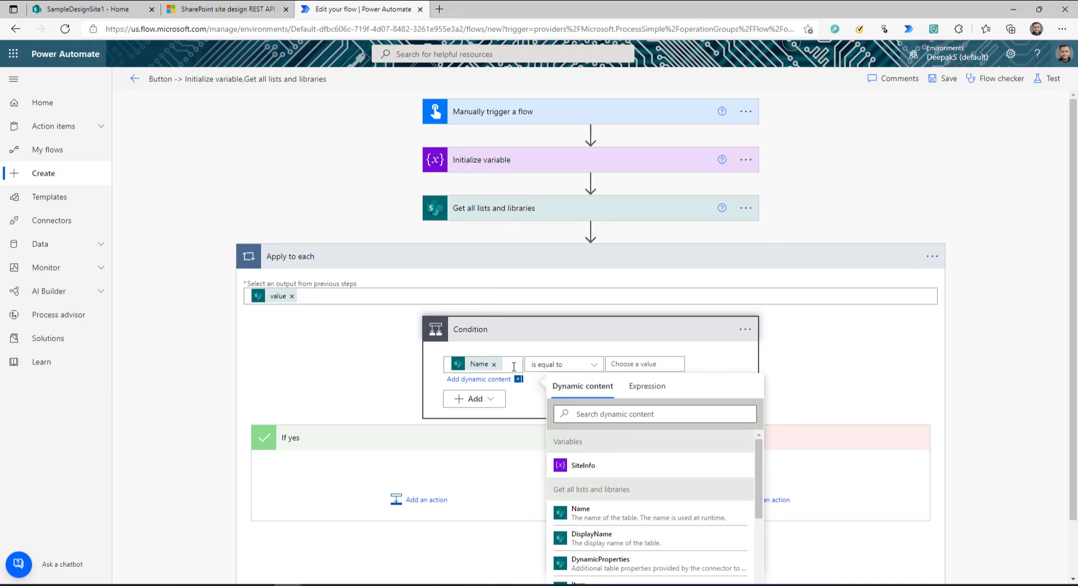
- Replace the condition's first value with the expression items('Apply_to_each')?['Type']
left_click(472, 368)
left_click(657, 392)
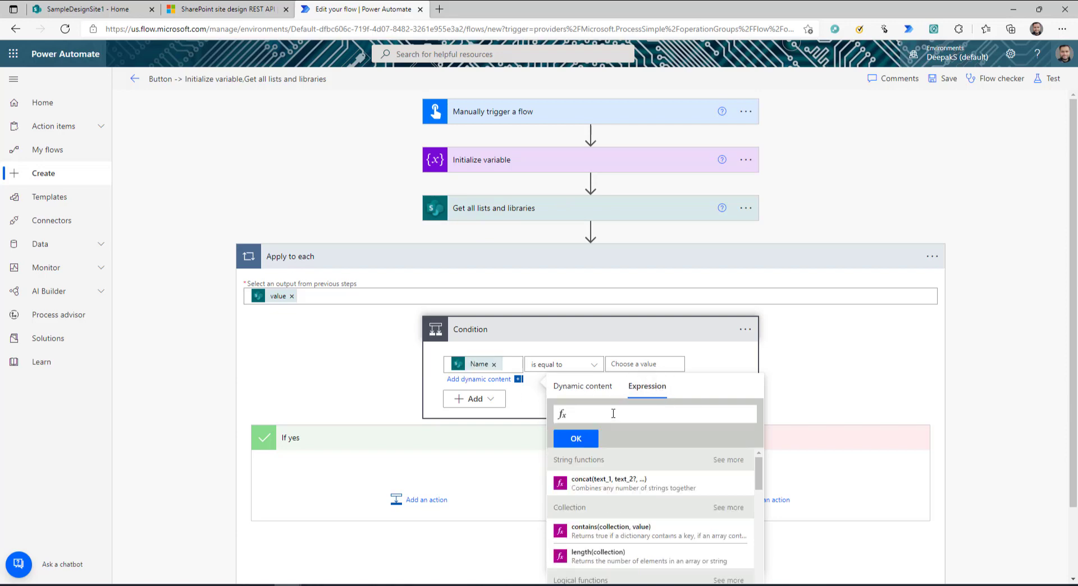
type("@items('Apply_to_each')?['Name']")
key("Delete")
left_click(690, 414)
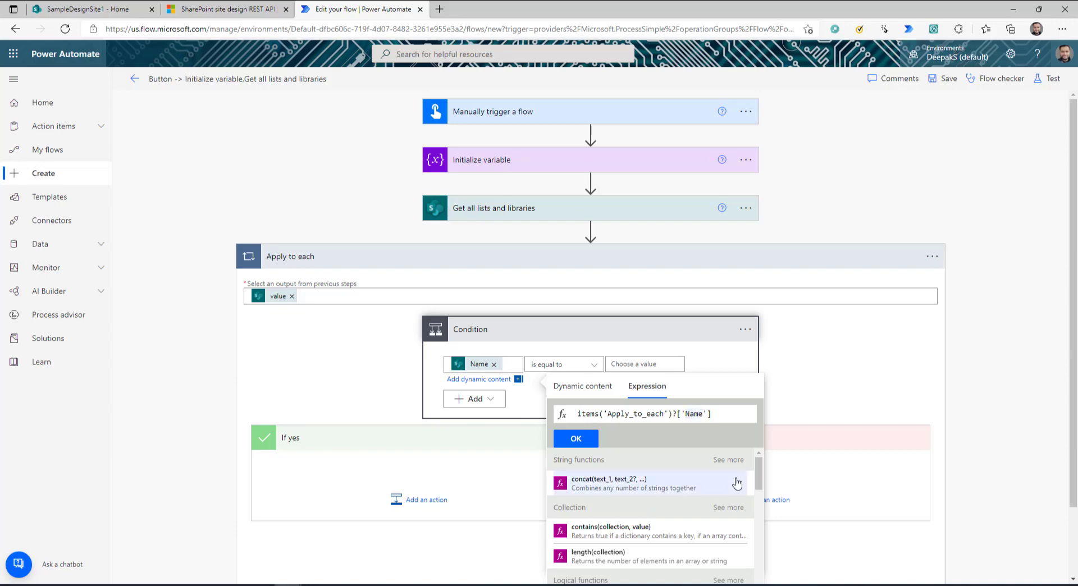
type("Typ")
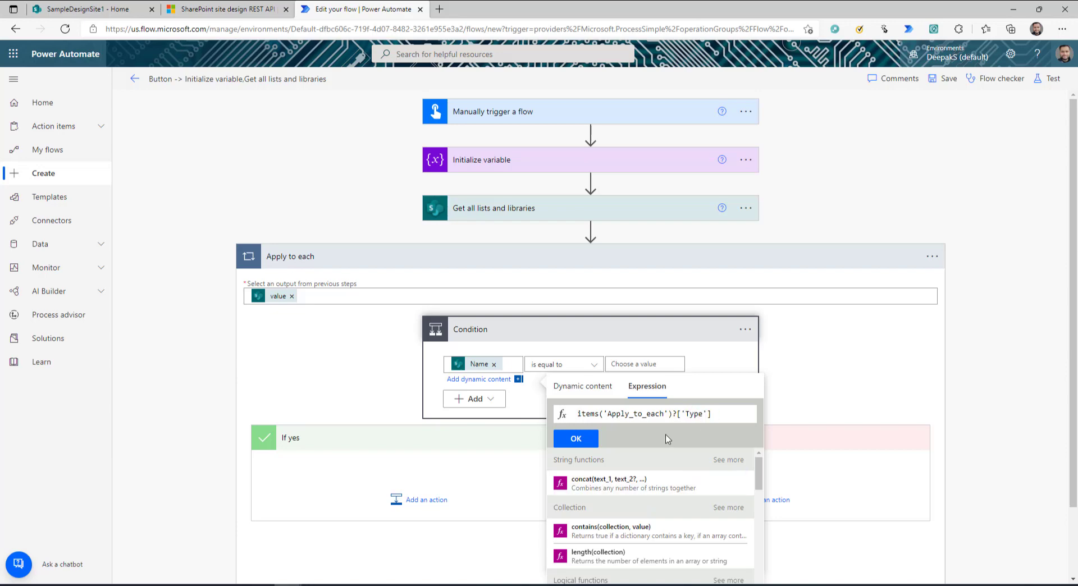
left_click_drag(724, 416, 599, 404)
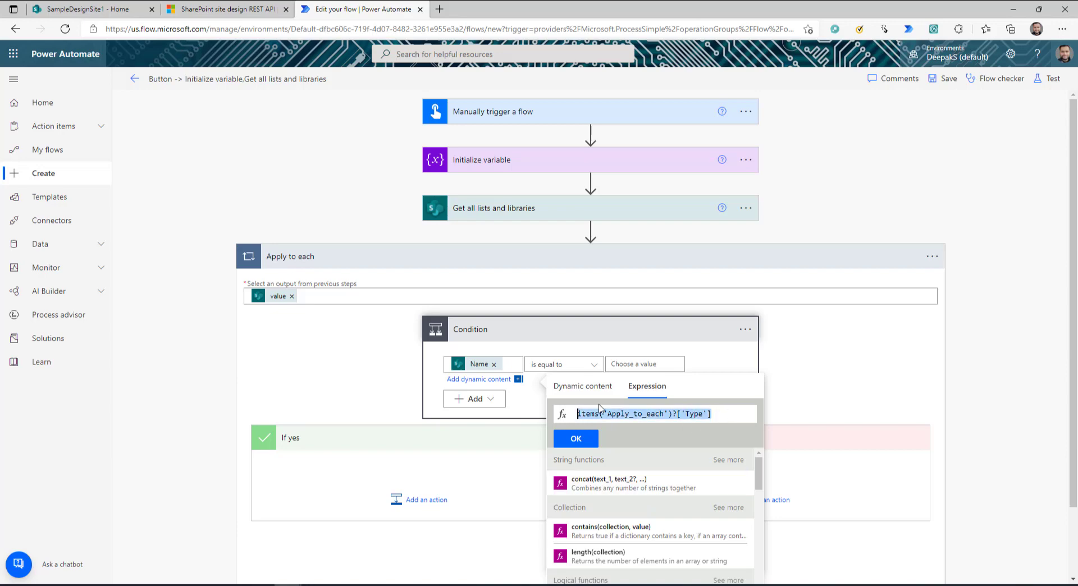
left_click(576, 438)
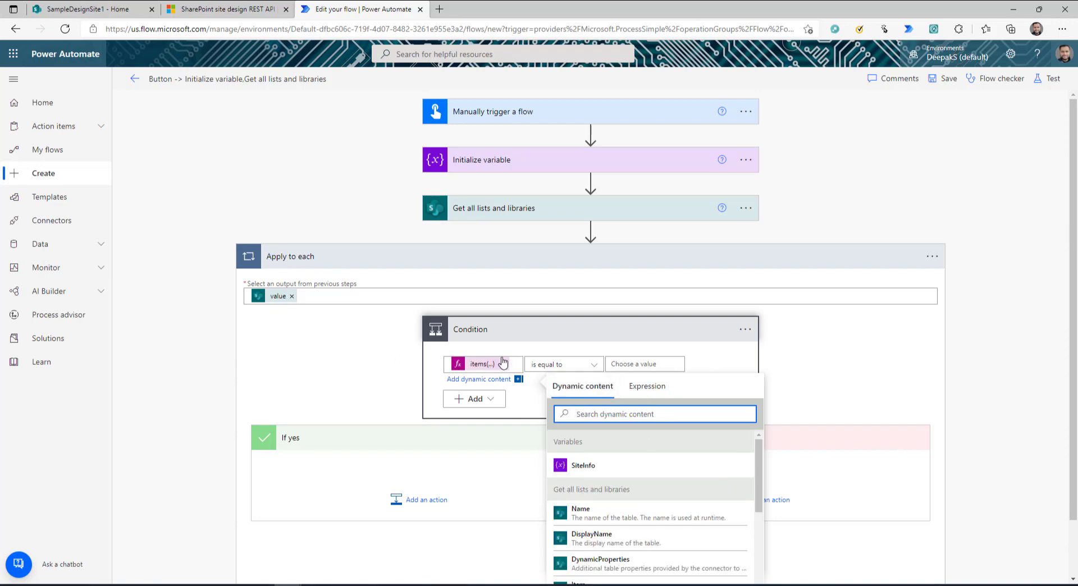
- Set the condition's comparison value to the expression string(100)
left_click(635, 364)
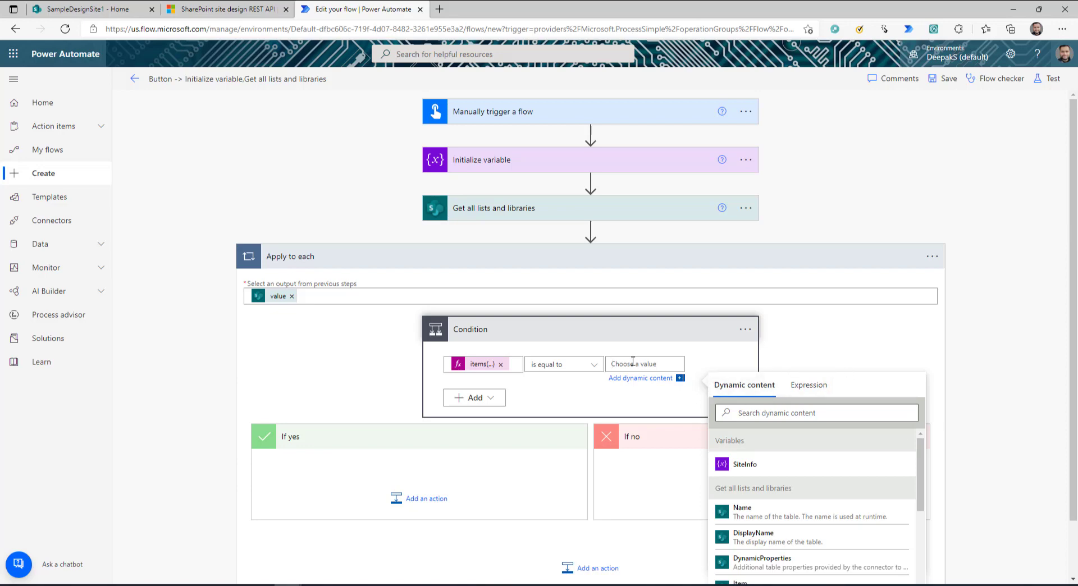
left_click(811, 385)
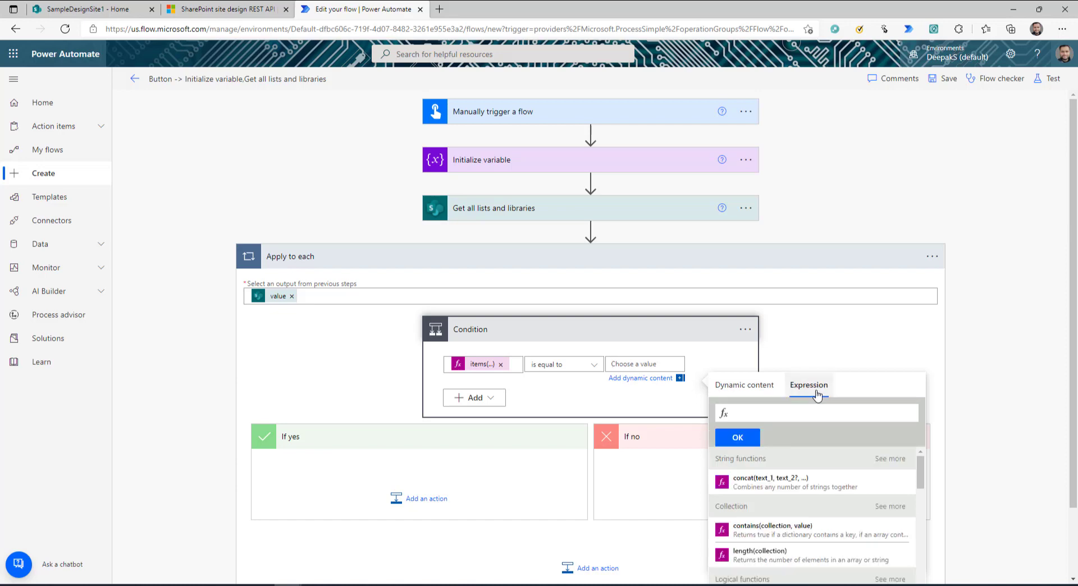
type("string")
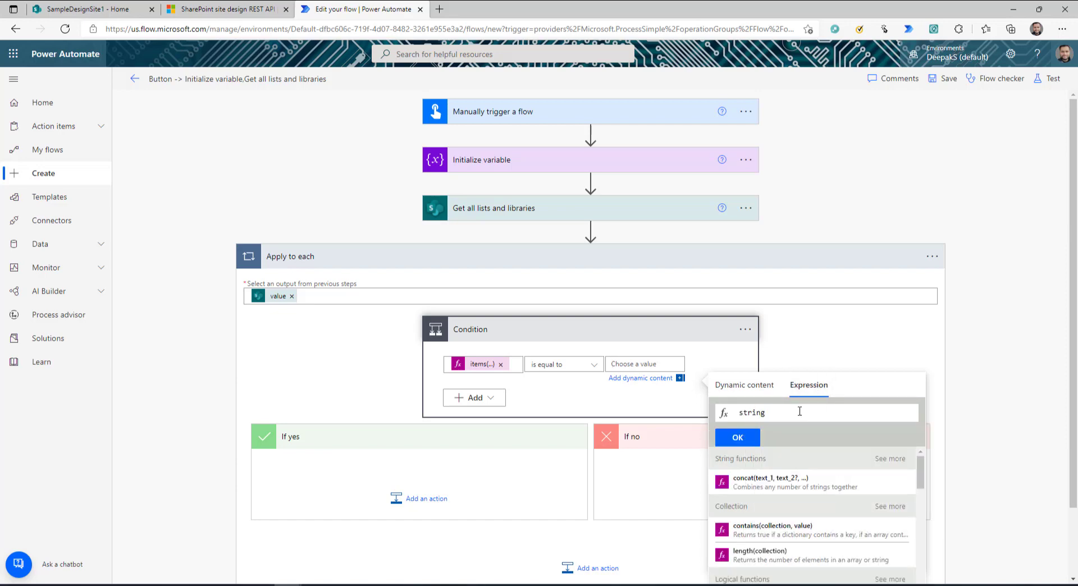
type("(100)")
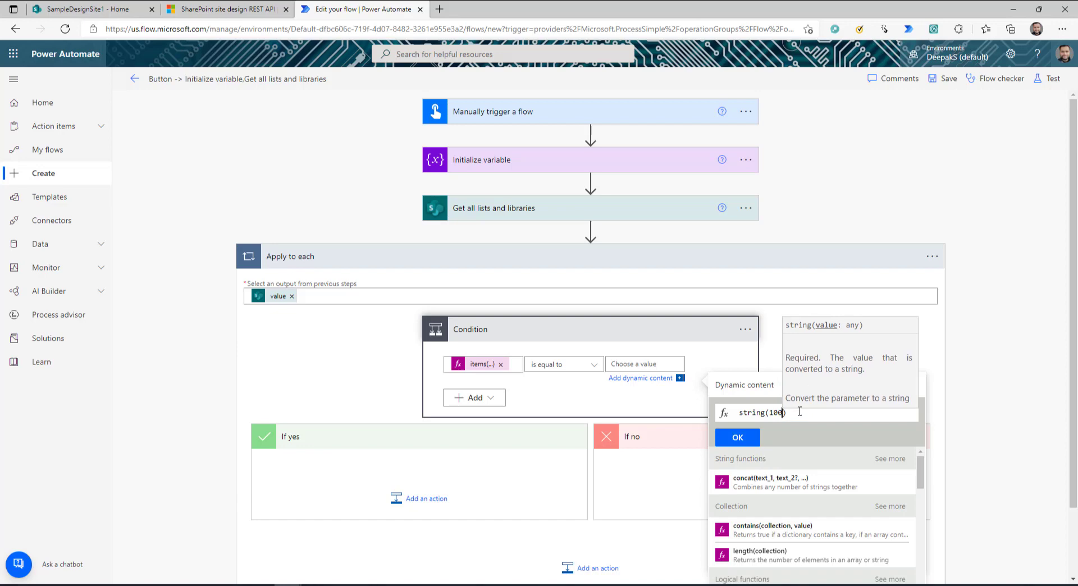
left_click(737, 437)
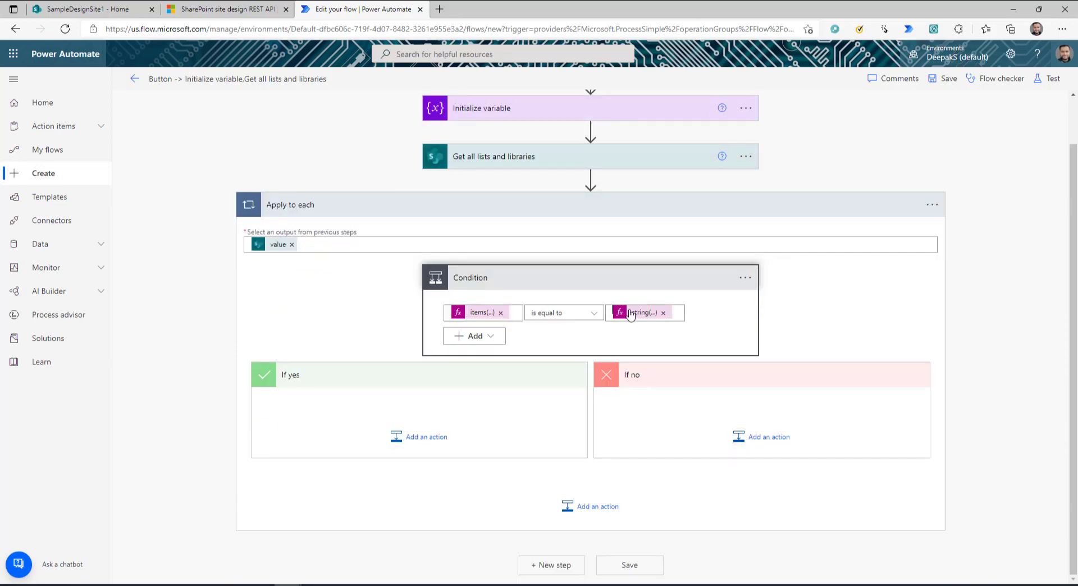
- Add an Append to array variable action to the If yes branch, choose SiteInfo as its variable, and open its value for an expression
left_click(426, 437)
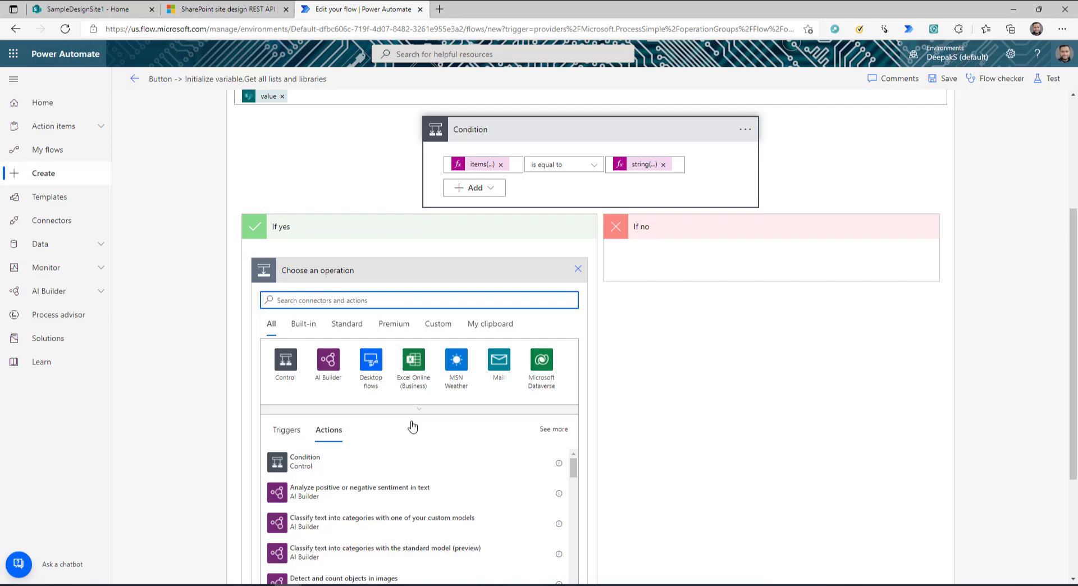
type("vari")
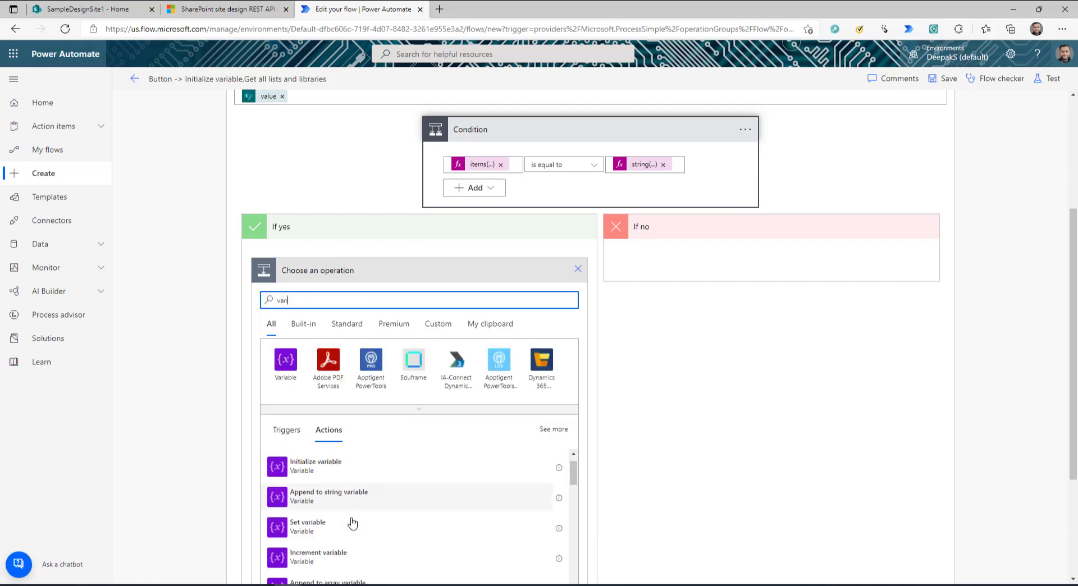
scroll(353, 523, "down", 1)
scroll(353, 523, "down", 2)
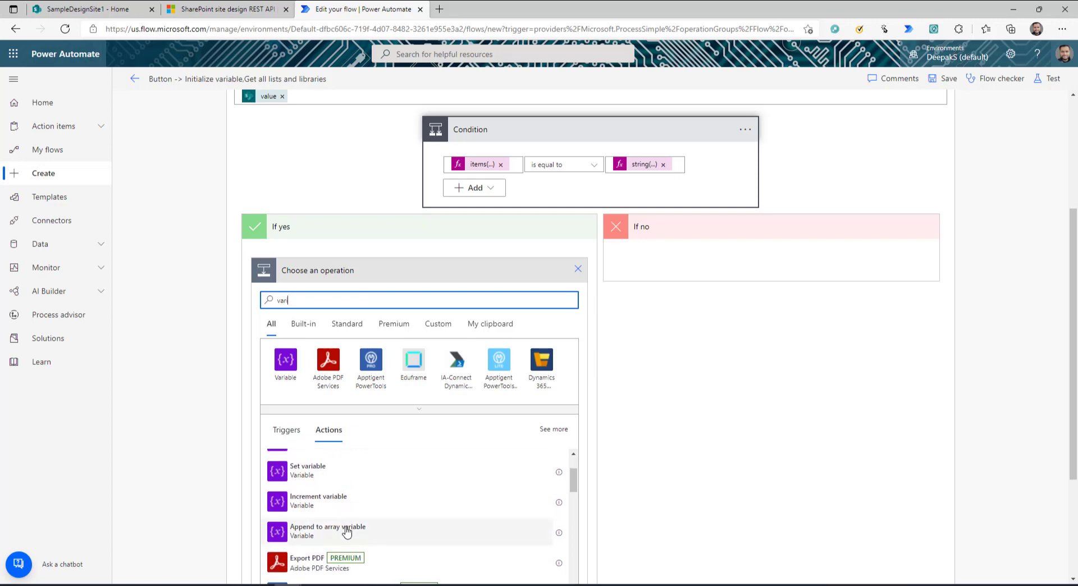
left_click(349, 531)
left_click(569, 357)
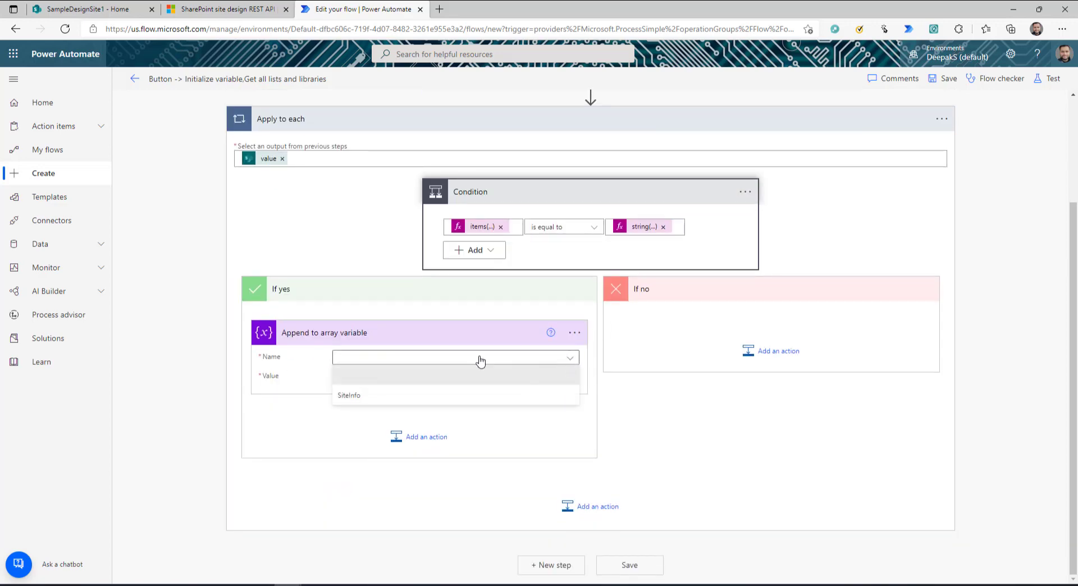
left_click(370, 397)
left_click(365, 378)
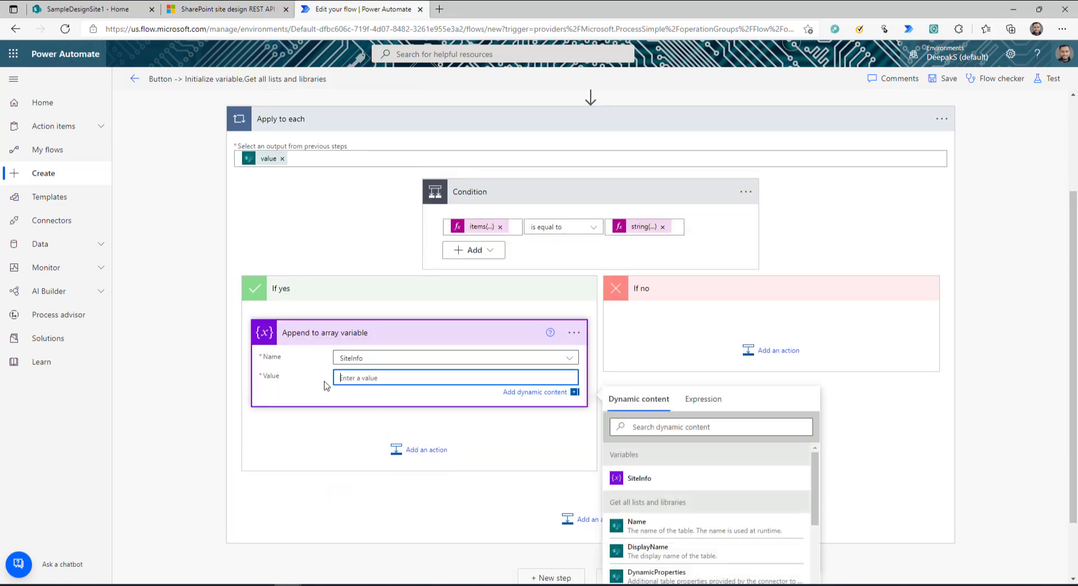
left_click(703, 399)
- Check in the documentation's IncludedLists example how the Lists prefix and the list name form the path "Lists/Contoso customer list"
left_click(257, 9)
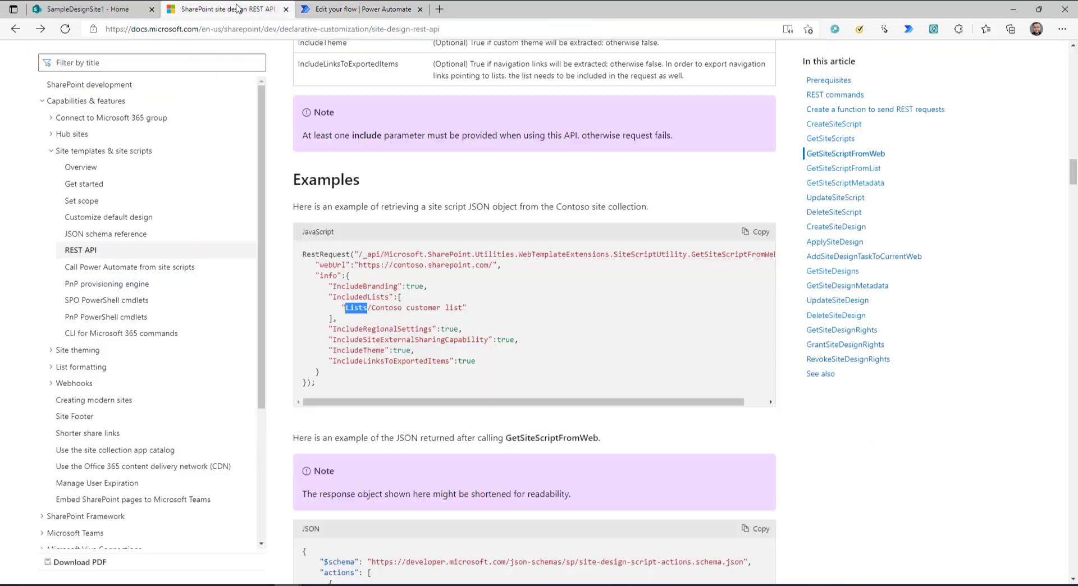
left_click(375, 318)
left_click_drag(372, 307, 462, 309)
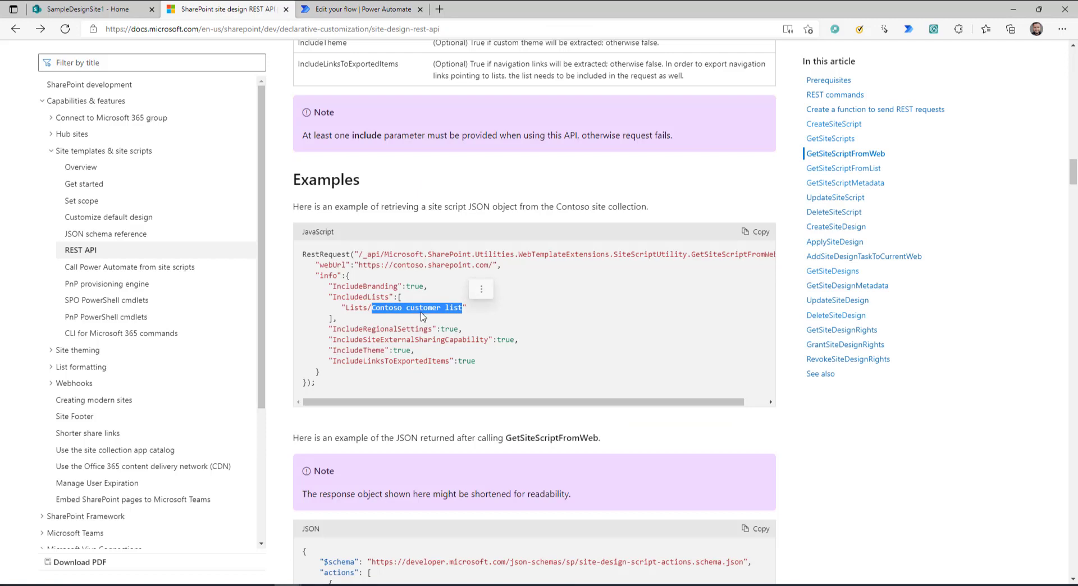
left_click(353, 311)
left_click_drag(352, 309, 370, 309)
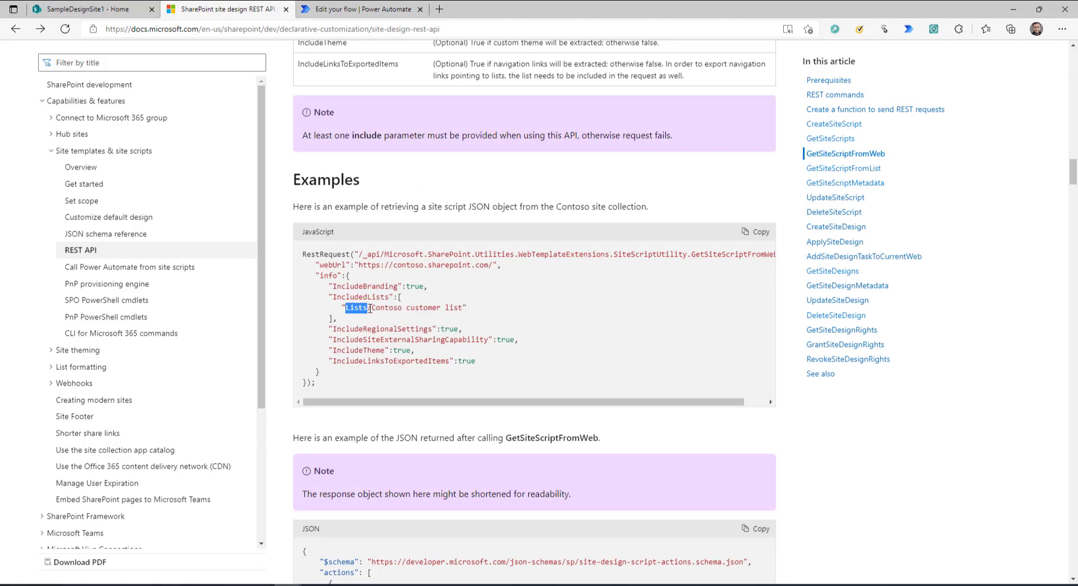
- Return to the flow and enter the expression concat('Lists/','') as the value appended to SiteInfo
left_click(370, 9)
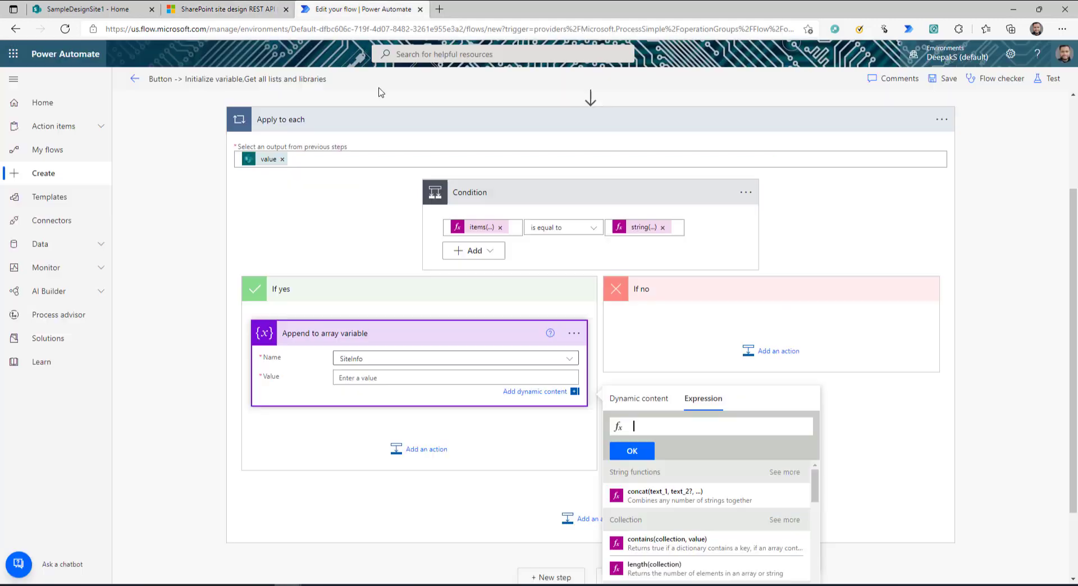
left_click(698, 401)
type("concat('")
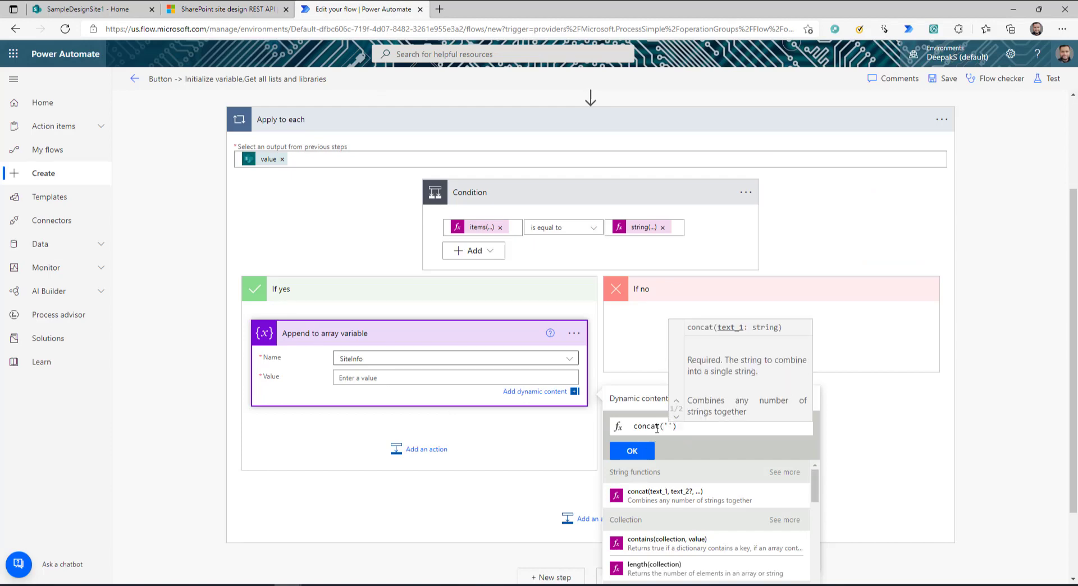
type("Lists/")
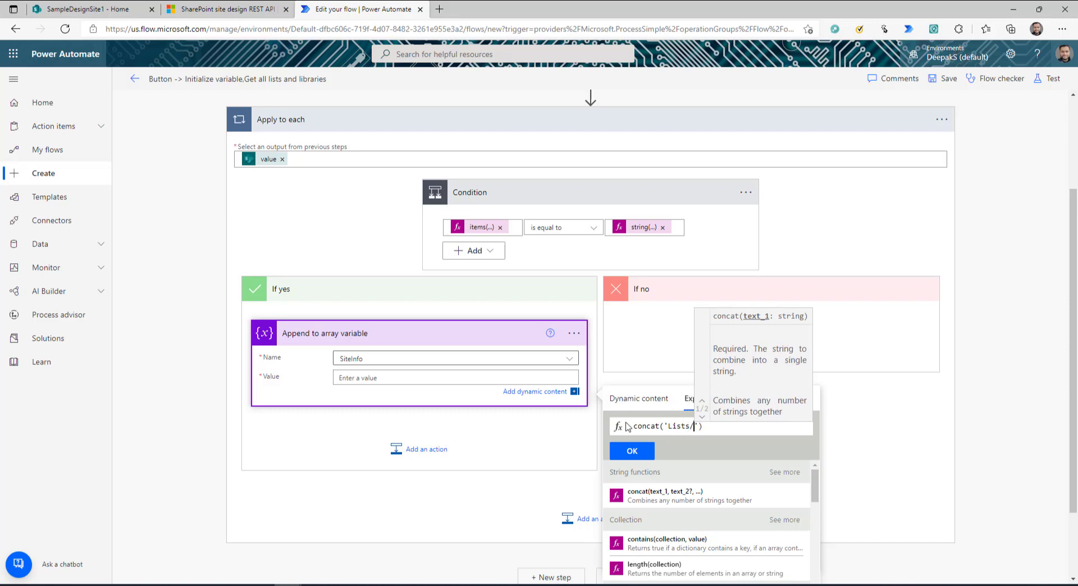
type("',")
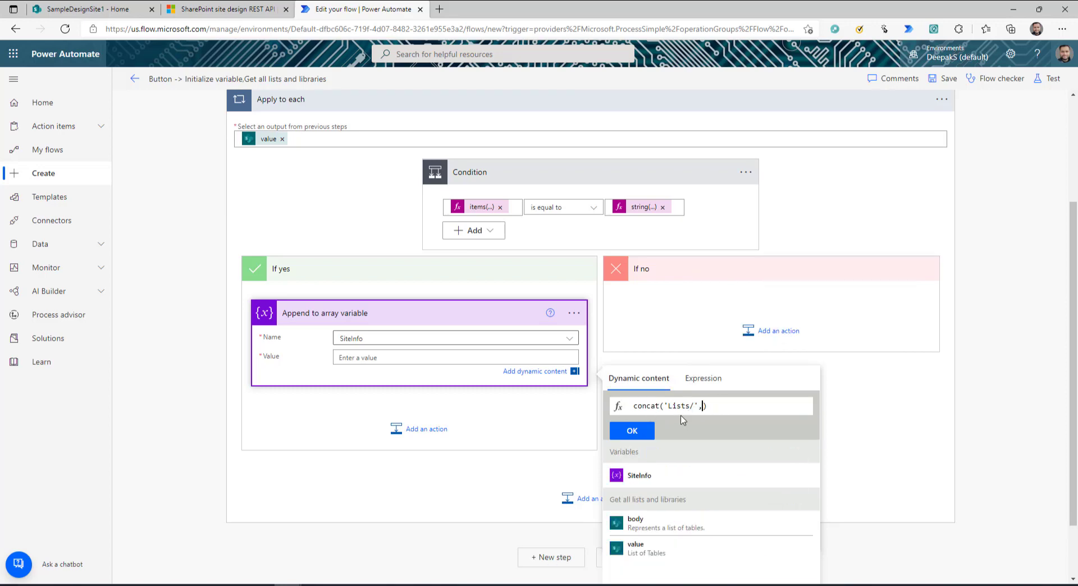
left_click(640, 436)
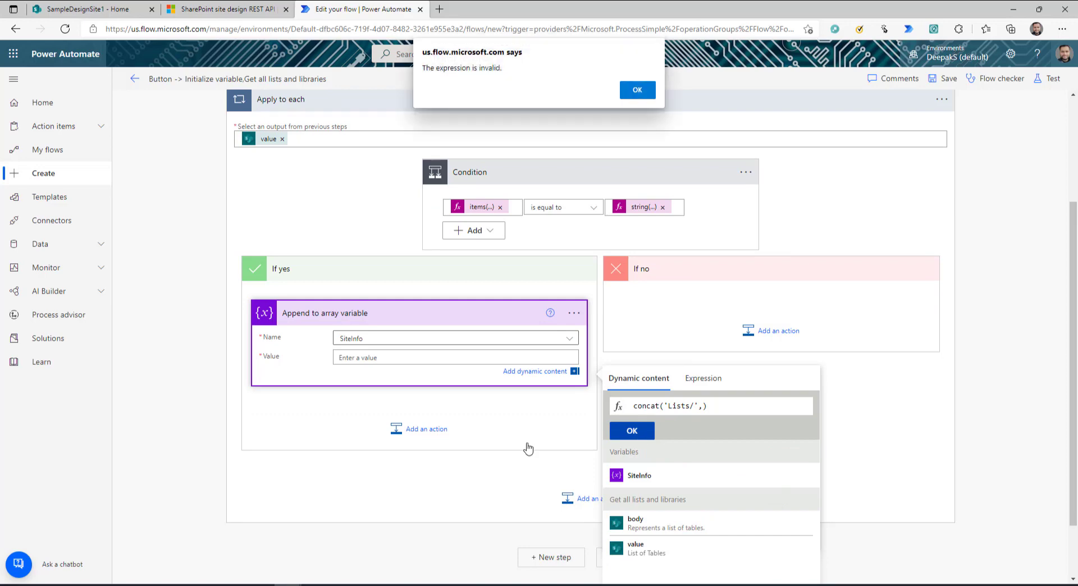
left_click(636, 89)
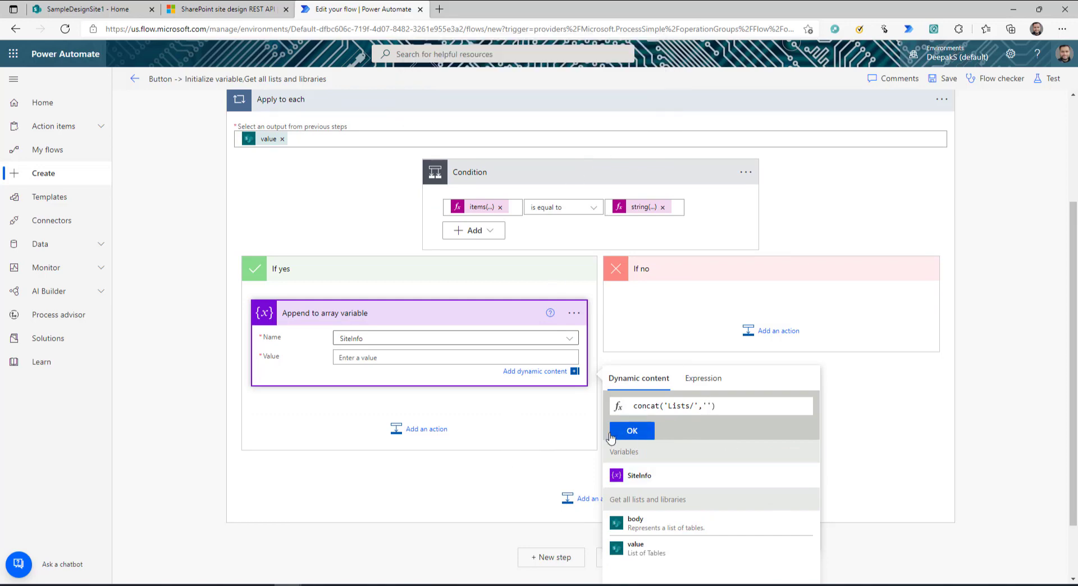
left_click(633, 432)
- Copy the items('Apply_to_each')?['Type'] expression from the condition and use it as the second argument of the appended value's concat expression
left_click(473, 207)
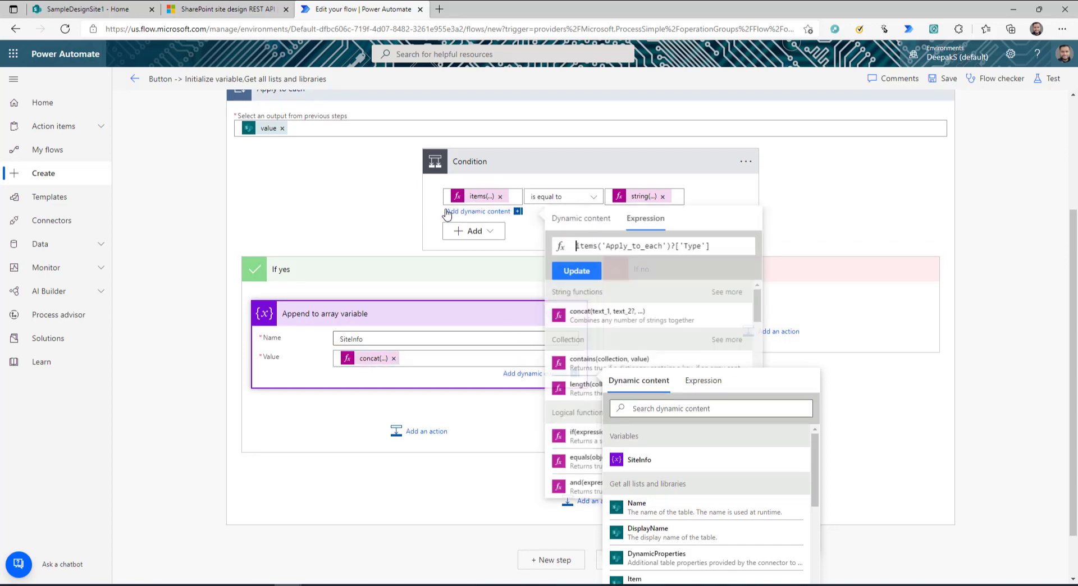
left_click_drag(716, 262, 506, 258)
key("ctrl+c")
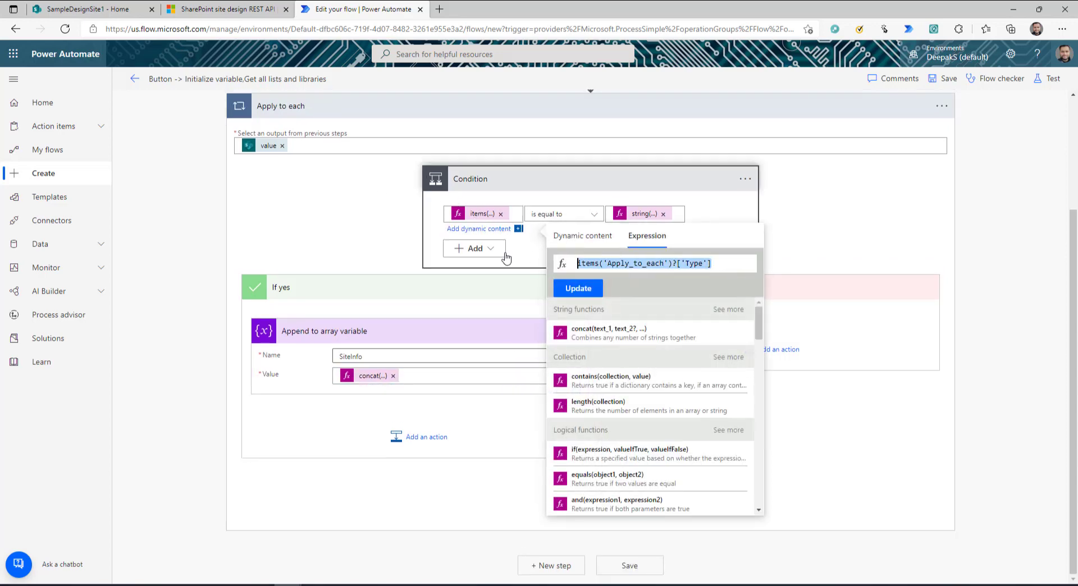
left_click(371, 375)
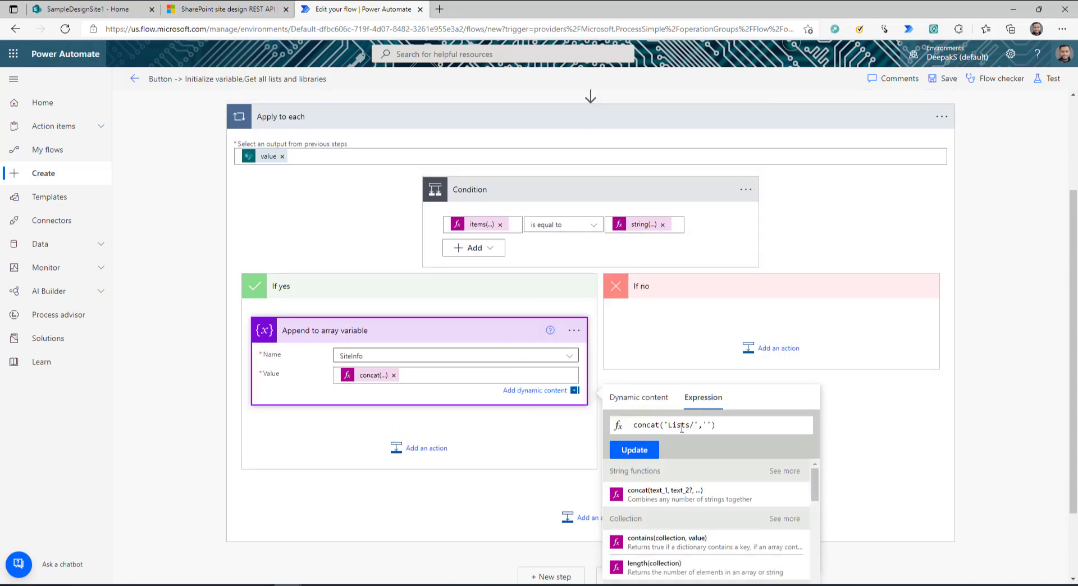
left_click(424, 433)
scroll(423, 433, "down", 2)
left_click(706, 333)
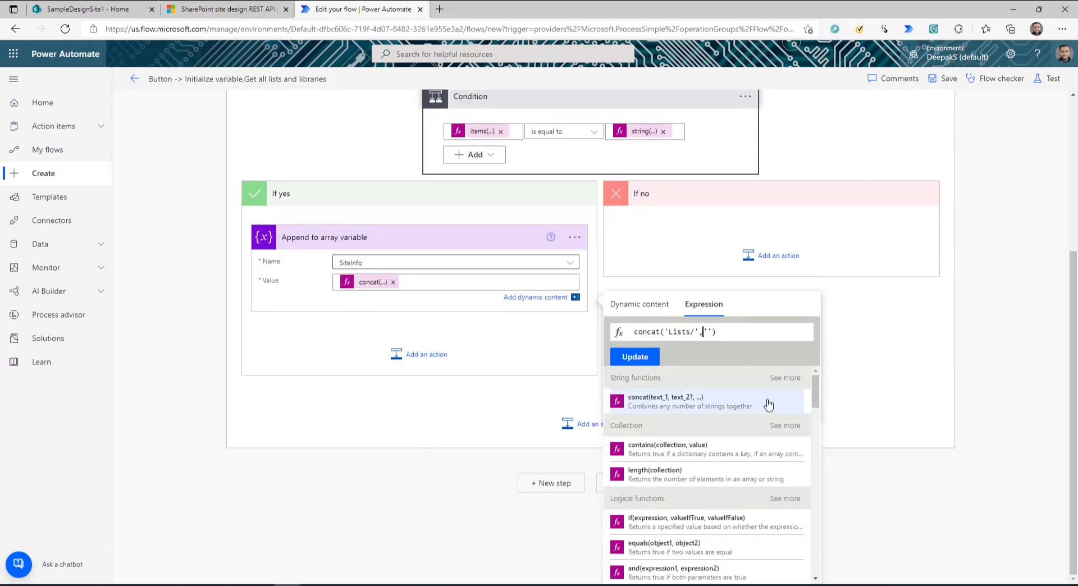
key("ctrl+v")
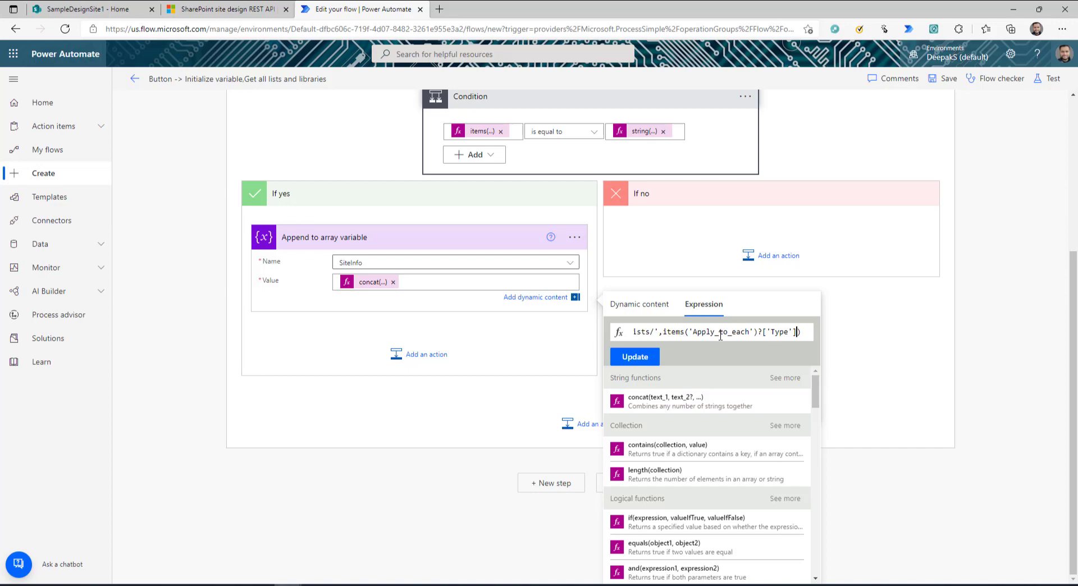
- Change the property in the concat expression to DisplayName, update the appended value, and review the resulting expression
scroll(583, 348, "up", 3)
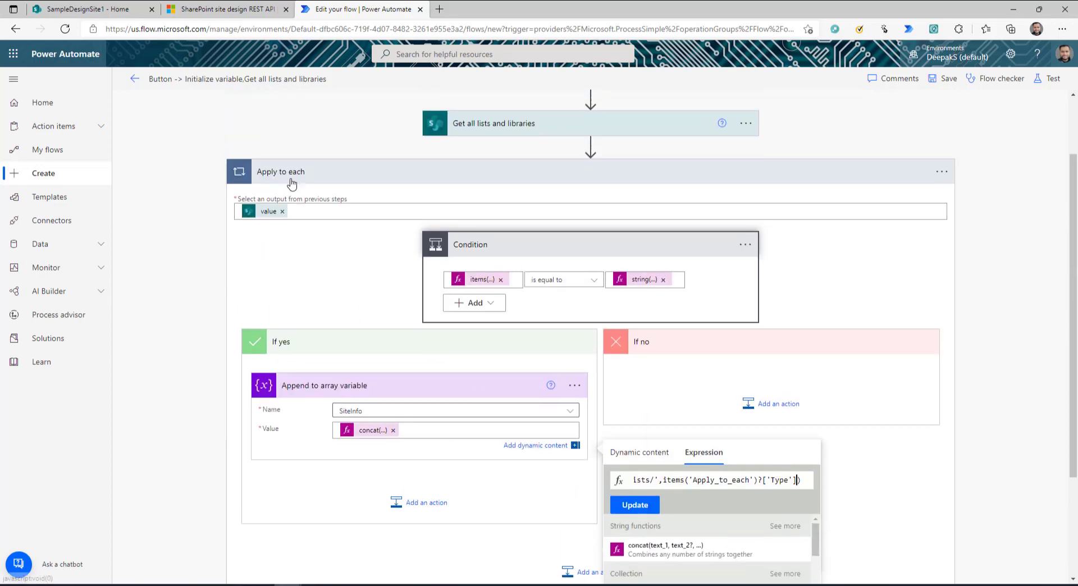
double_click(779, 479)
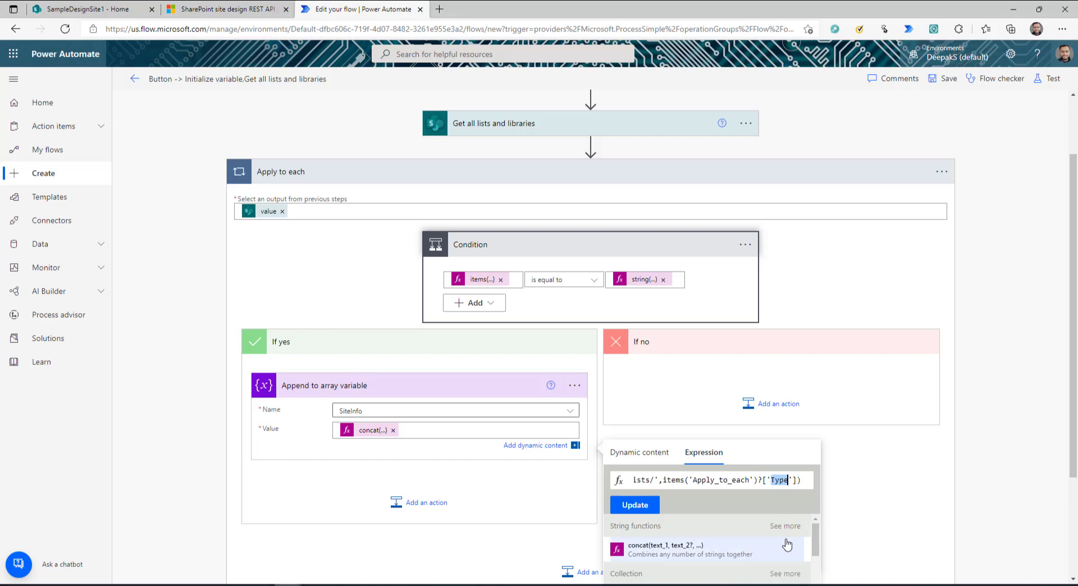
type("DisplayName")
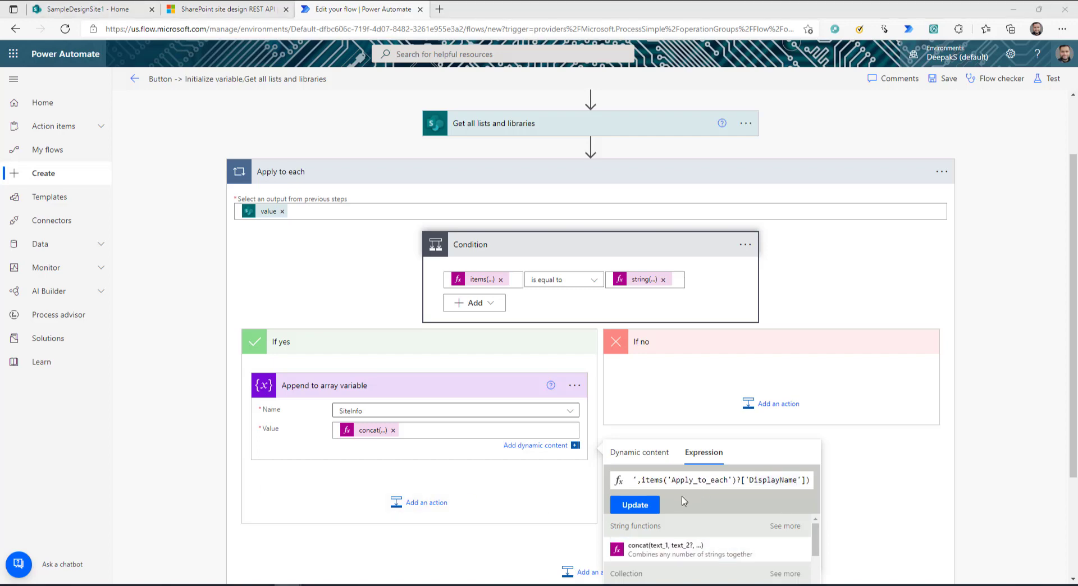
left_click(646, 509)
left_click(368, 435)
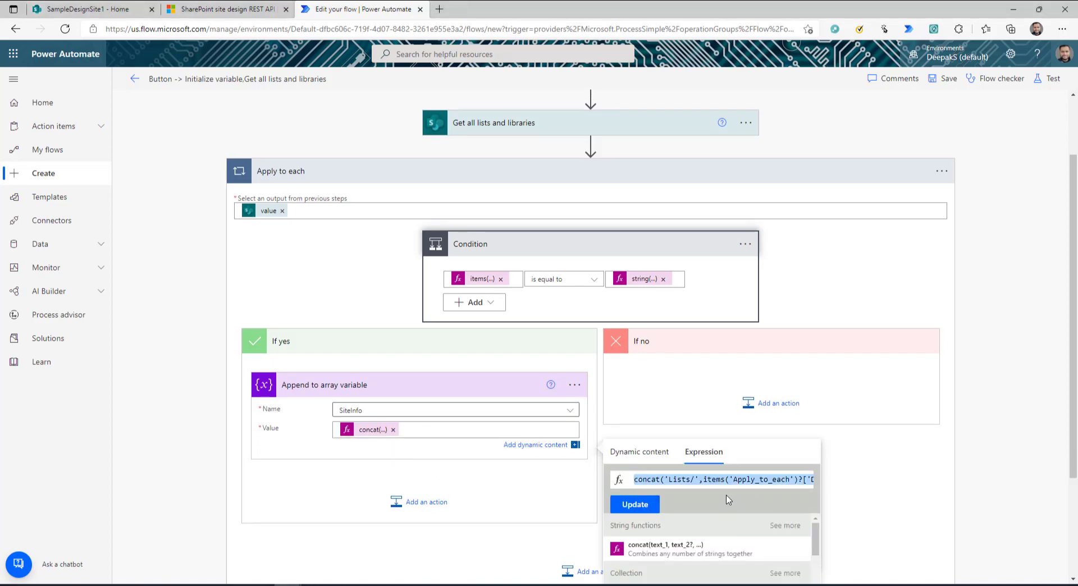
left_click(727, 370)
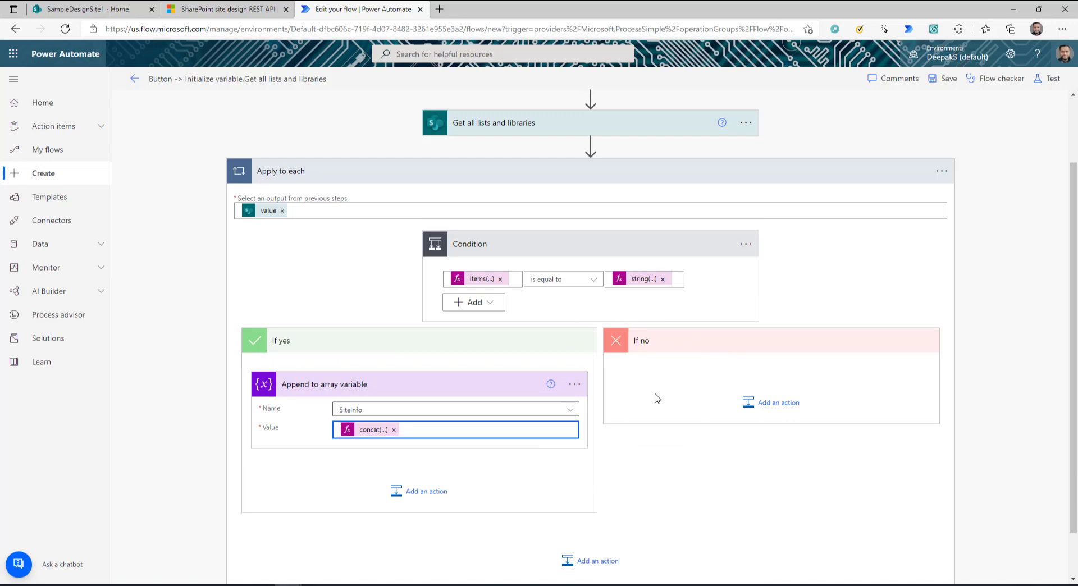
- Add an Append to array variable action to the condition's If no branch and choose SiteInfo as its variable
left_click(773, 406)
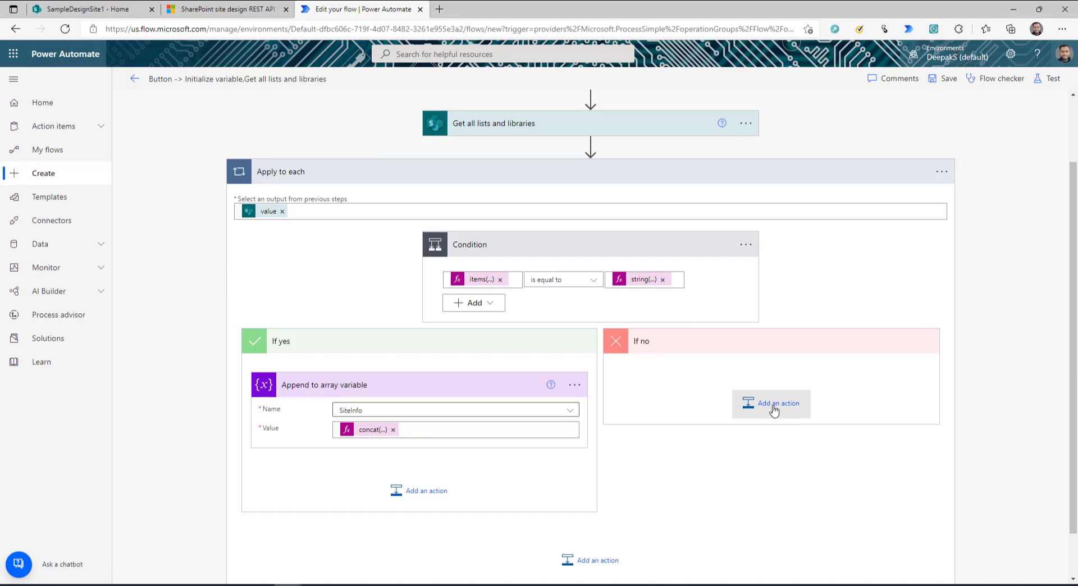
scroll(713, 413, "down", 1)
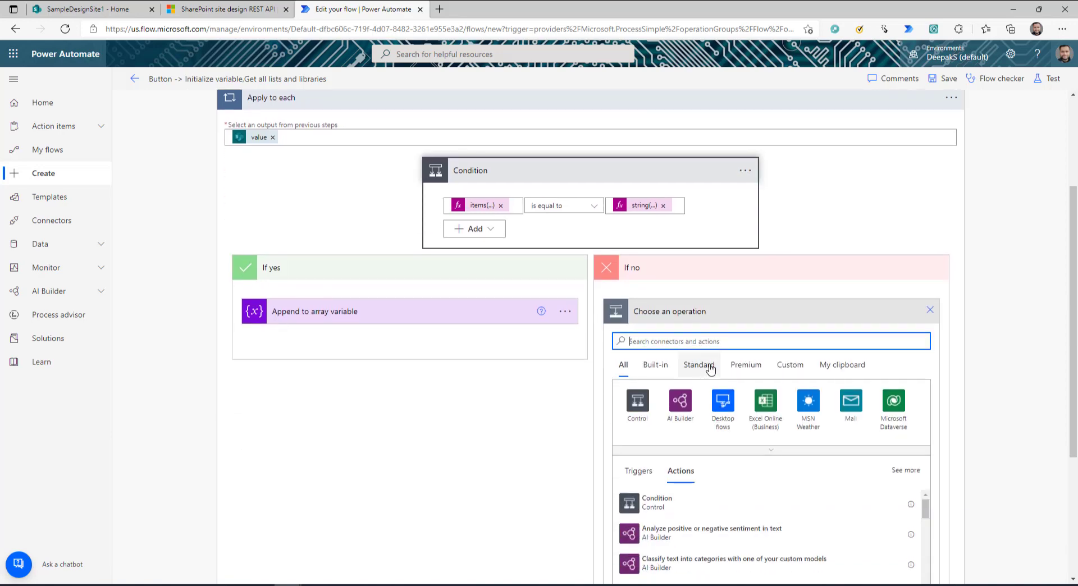
type("var")
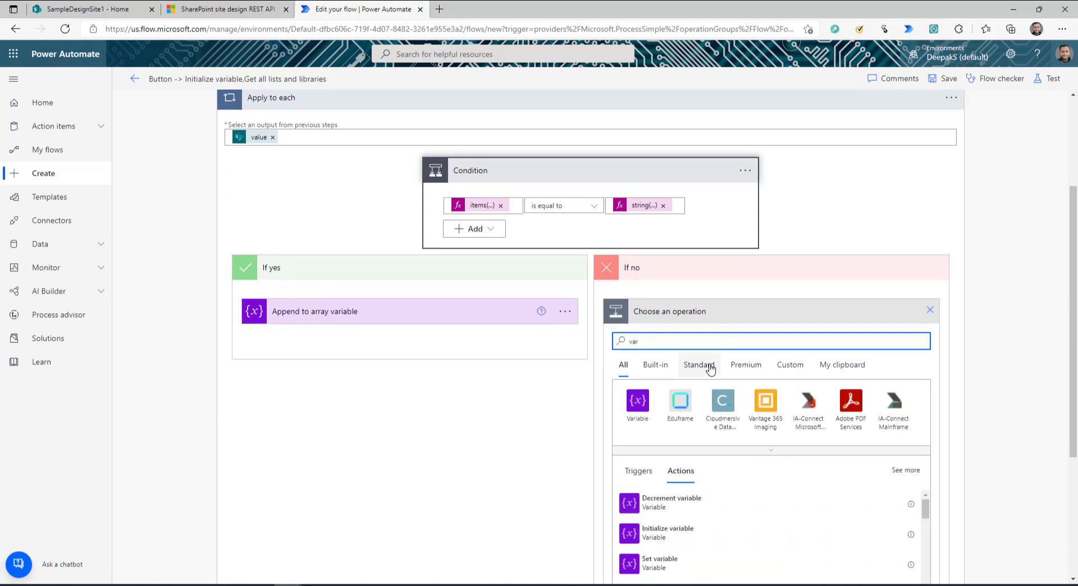
scroll(681, 533, "down", 2)
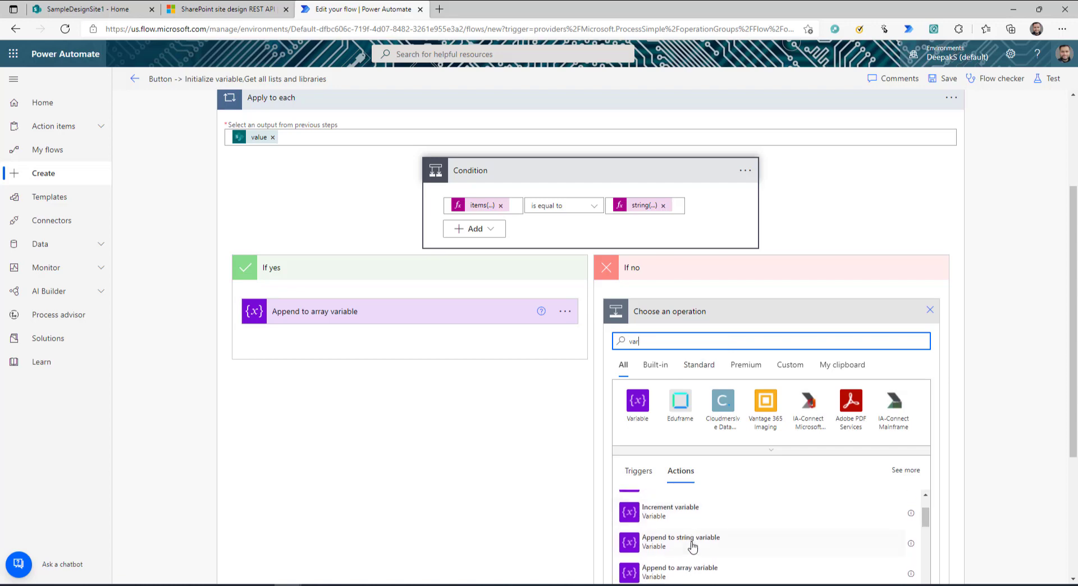
left_click(689, 561)
left_click(913, 366)
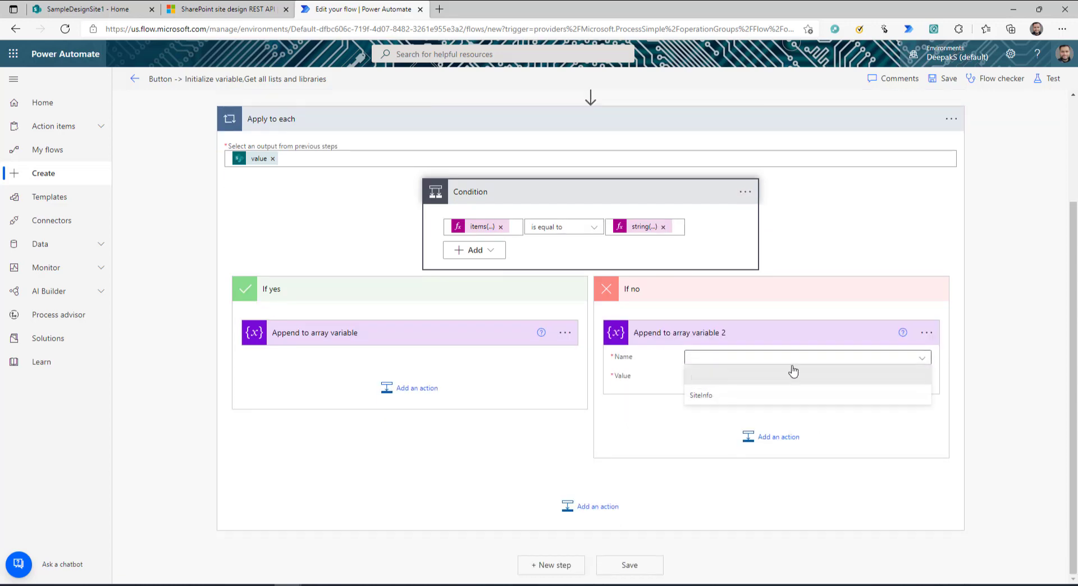
left_click(722, 393)
- Enter the expression concat('/',items('Apply_to_each')?['DisplayName']) as the value appended to SiteInfo in the If no branch
left_click(730, 377)
type("concat('Lists/',items('Apply_to_each')?['DisplayName'])")
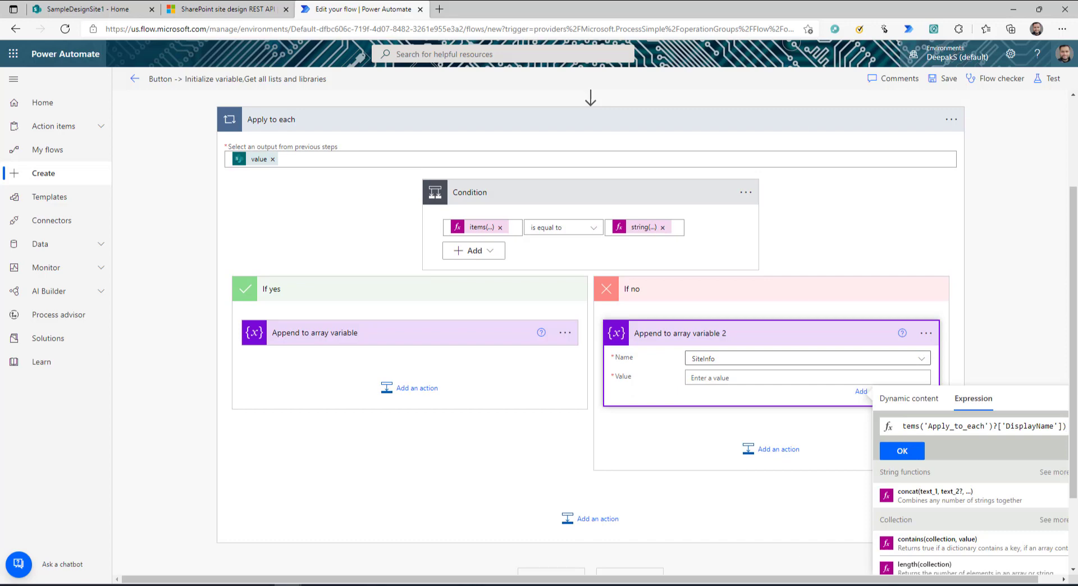
key("Left")
key("Left")
key("Left")
key("Left")
key("Left")
key("Left")
key("Left")
key("Left")
key("Left")
key("Left")
key("Left")
key("Left")
key("Left")
key("Left")
key("Left")
key("Left")
key("Left")
key("Left")
key("Left")
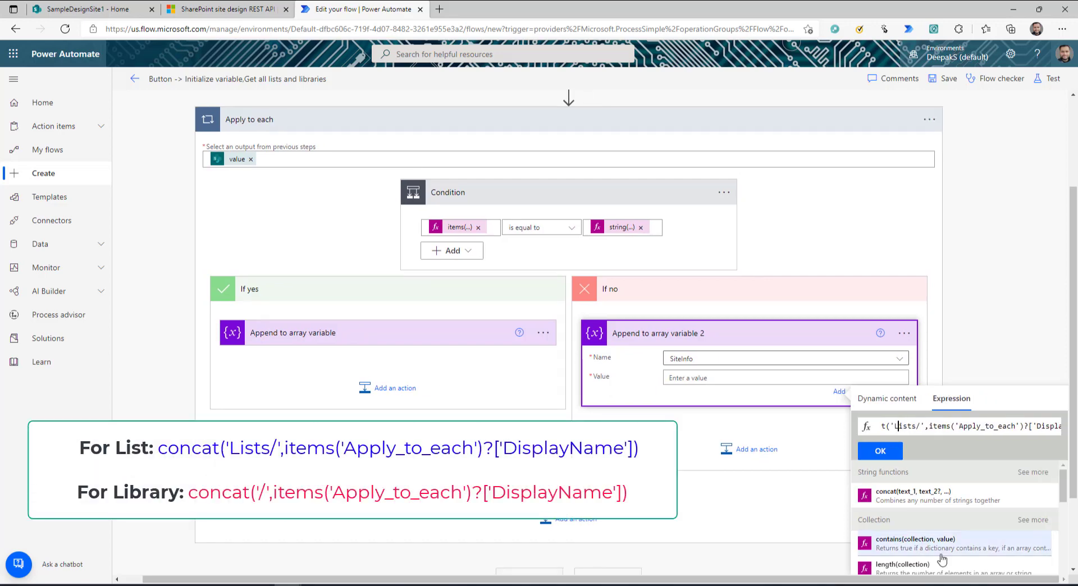
key("Right")
key("Right")
key("Delete")
key("Delete")
key("Delete")
key("Delete")
key("Delete")
left_click(880, 450)
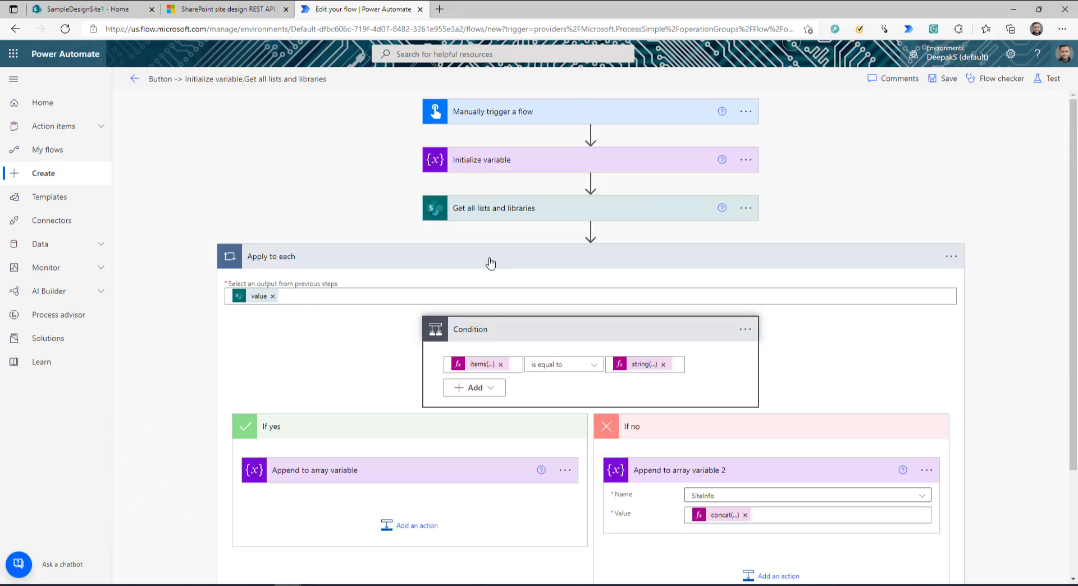
- Collapse the Apply to each loop and add a Compose action after it with the SiteInfo variable as its input
left_click(491, 259)
left_click(554, 306)
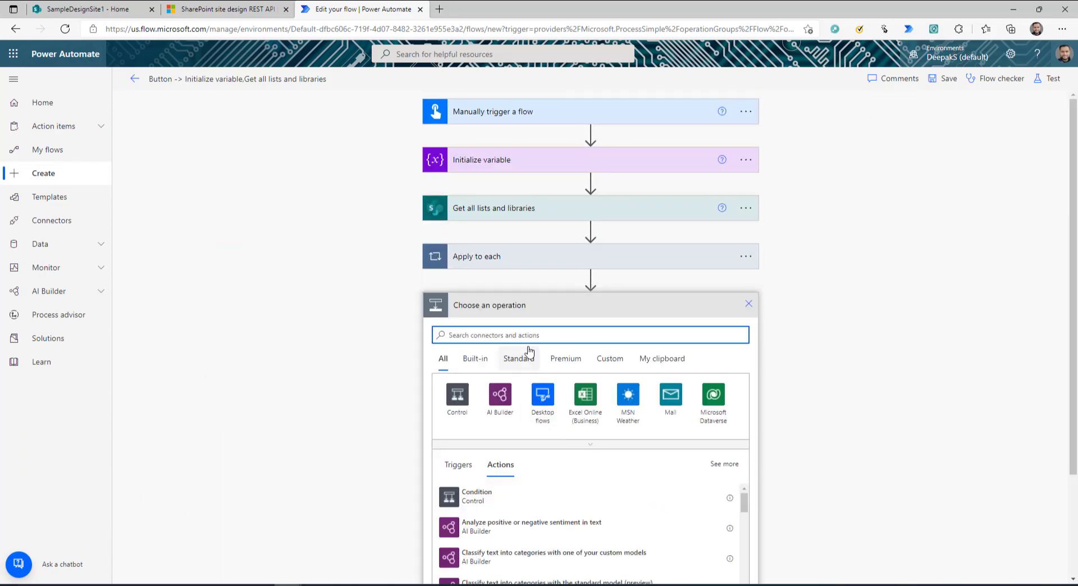
type("compo")
left_click(502, 398)
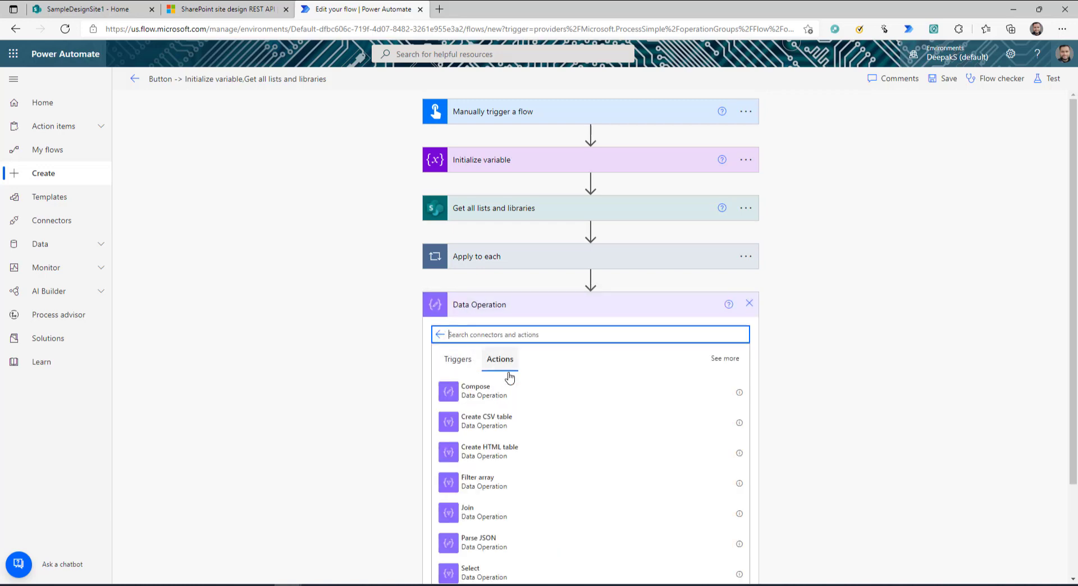
left_click(488, 393)
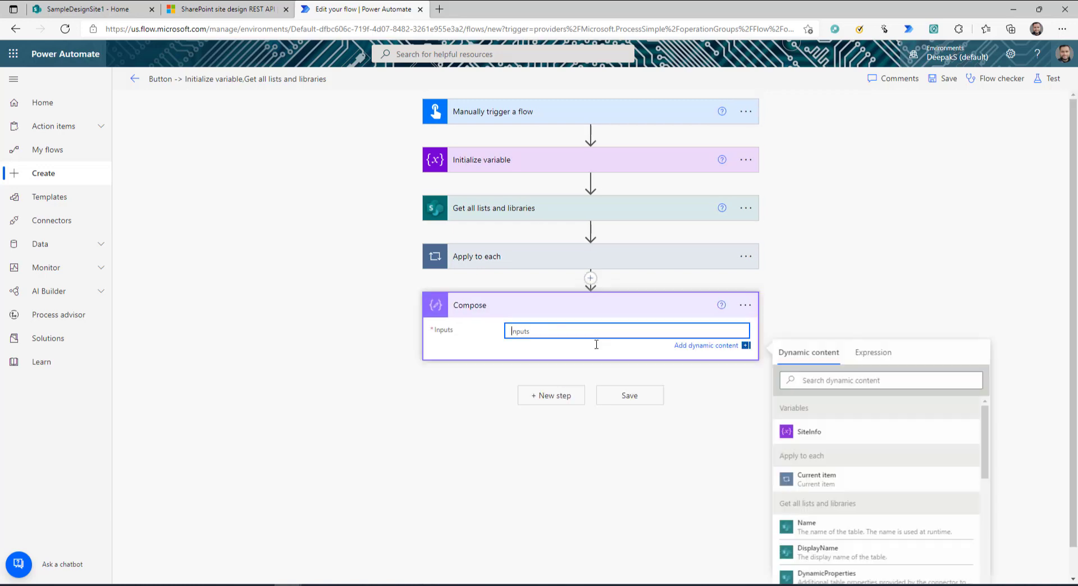
left_click(830, 434)
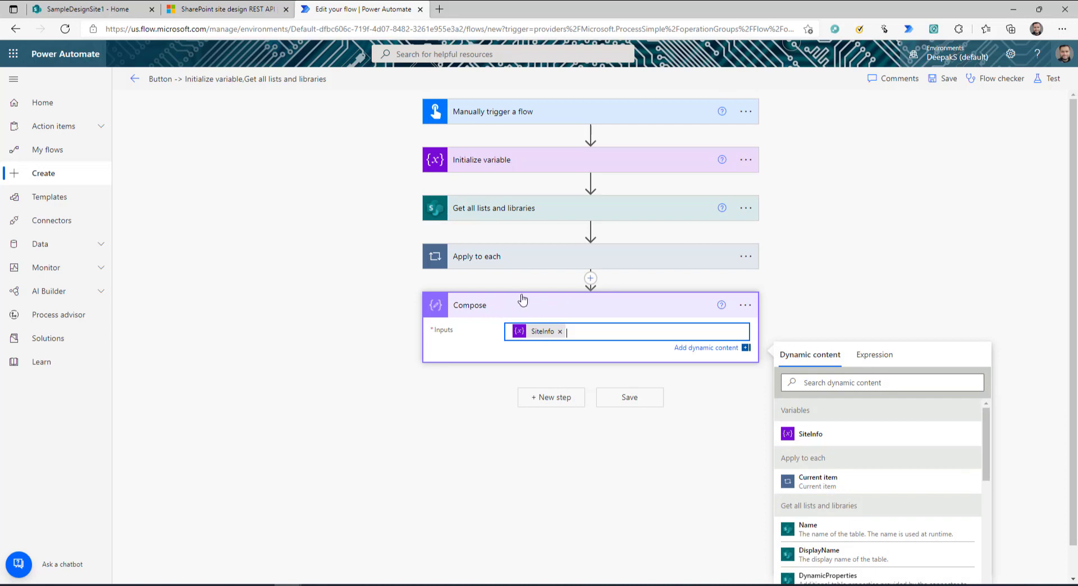
- Save the flow, run a test, and open the Compose action's run details
left_click(934, 78)
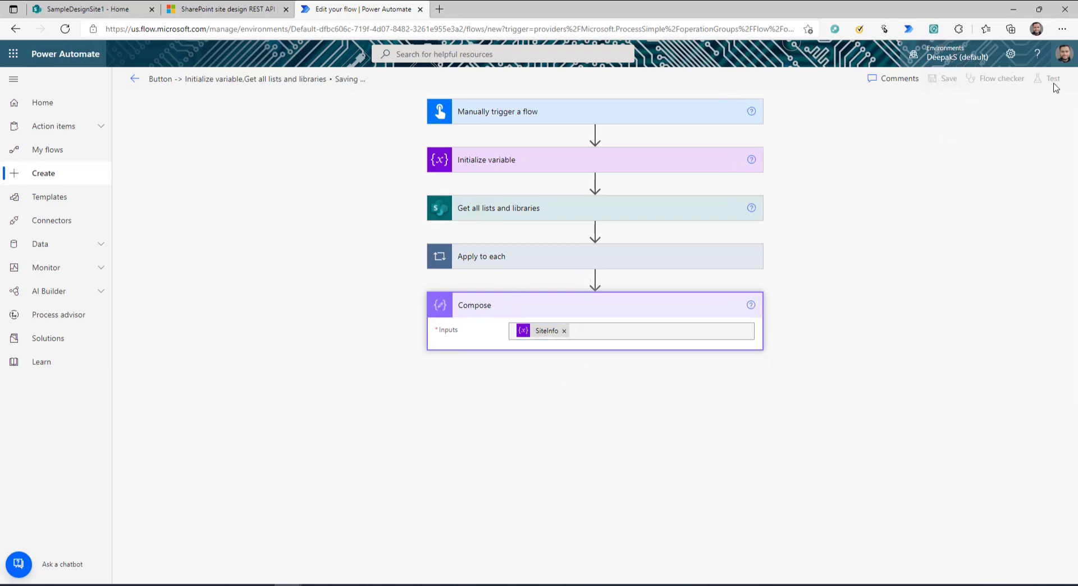
left_click(1053, 79)
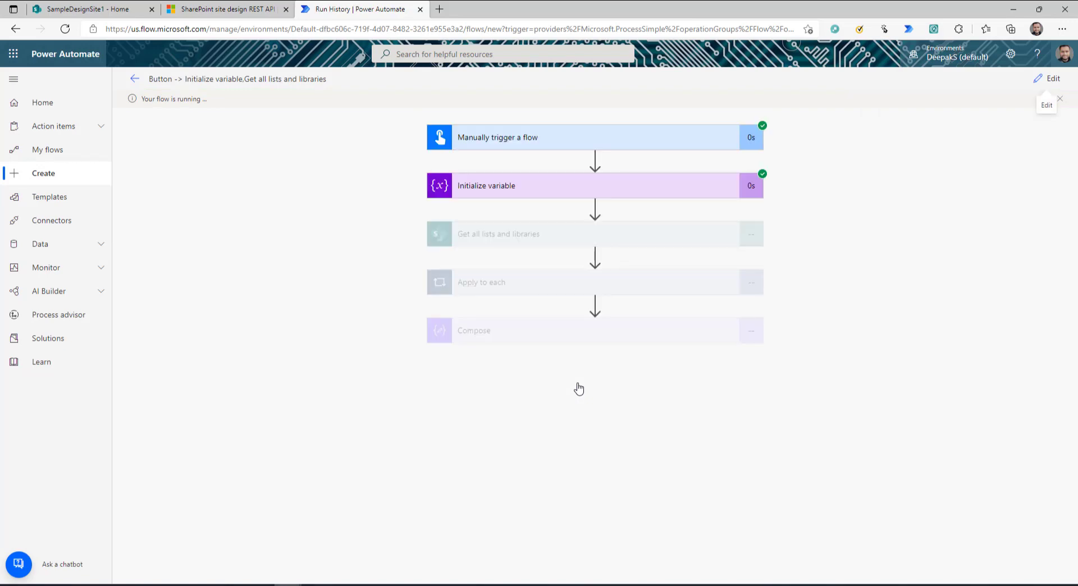
left_click(606, 332)
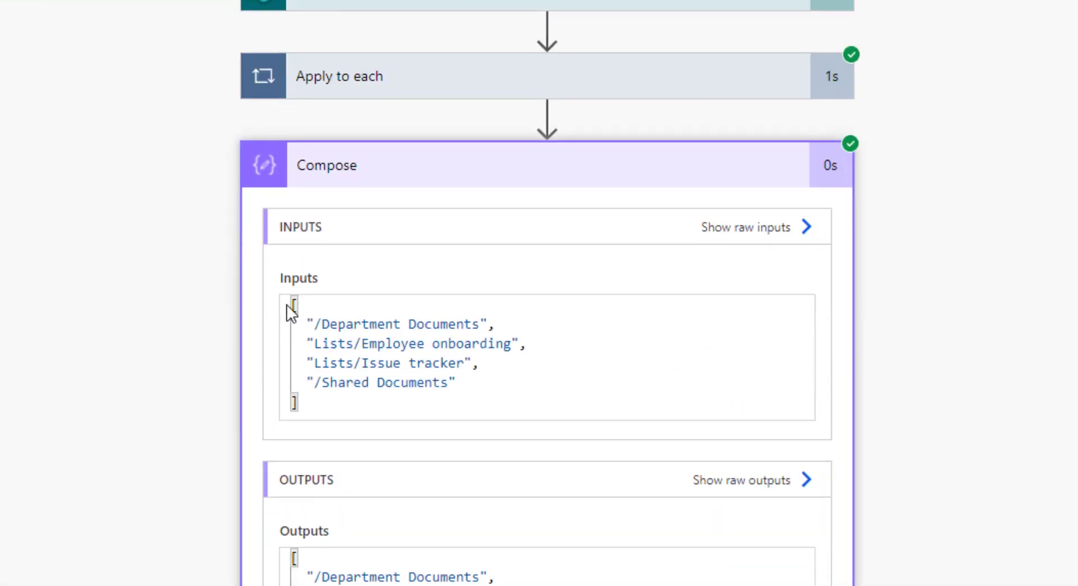
- Examine the list and library paths collected in the Compose action's inputs
left_click_drag(287, 305, 330, 396)
left_click(456, 322)
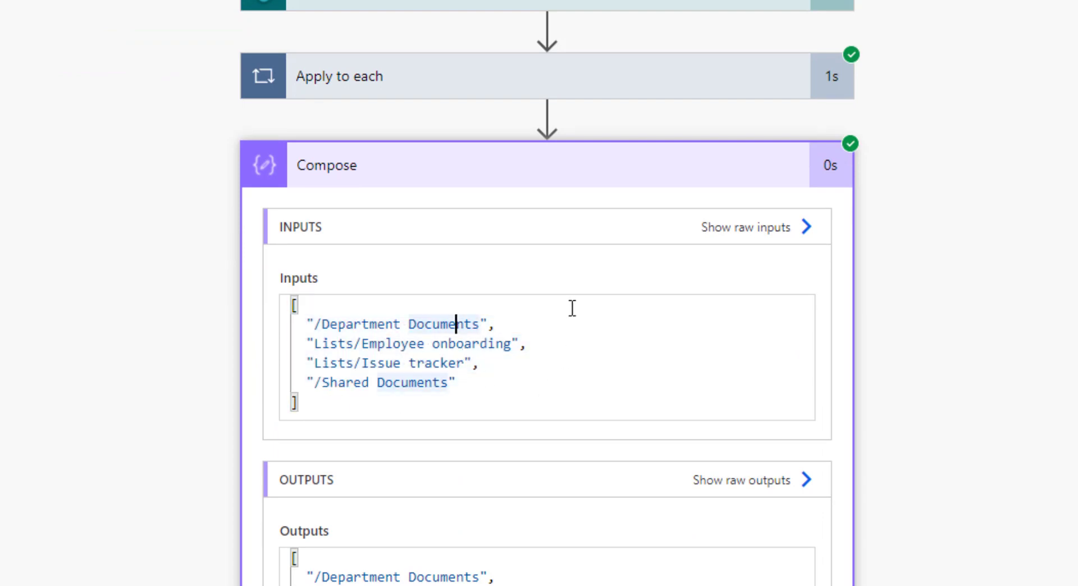
left_click(480, 395)
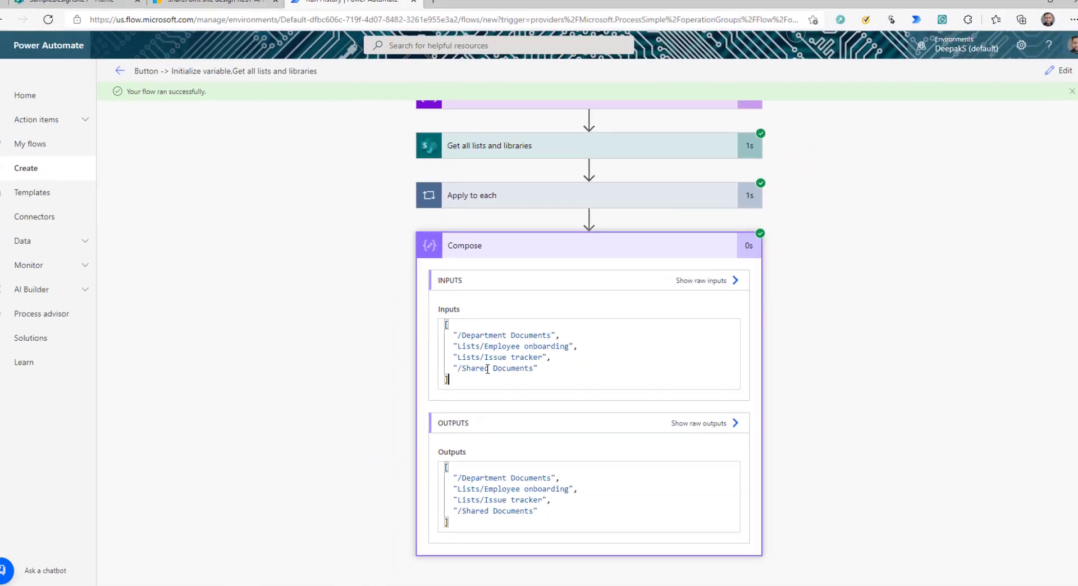
key("ctrl+a")
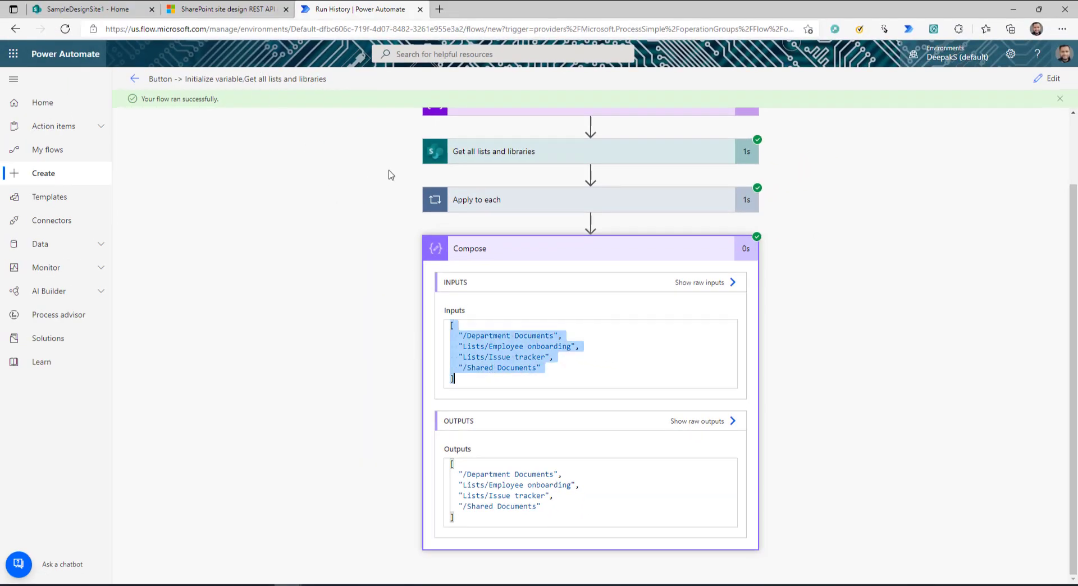
left_click(469, 382)
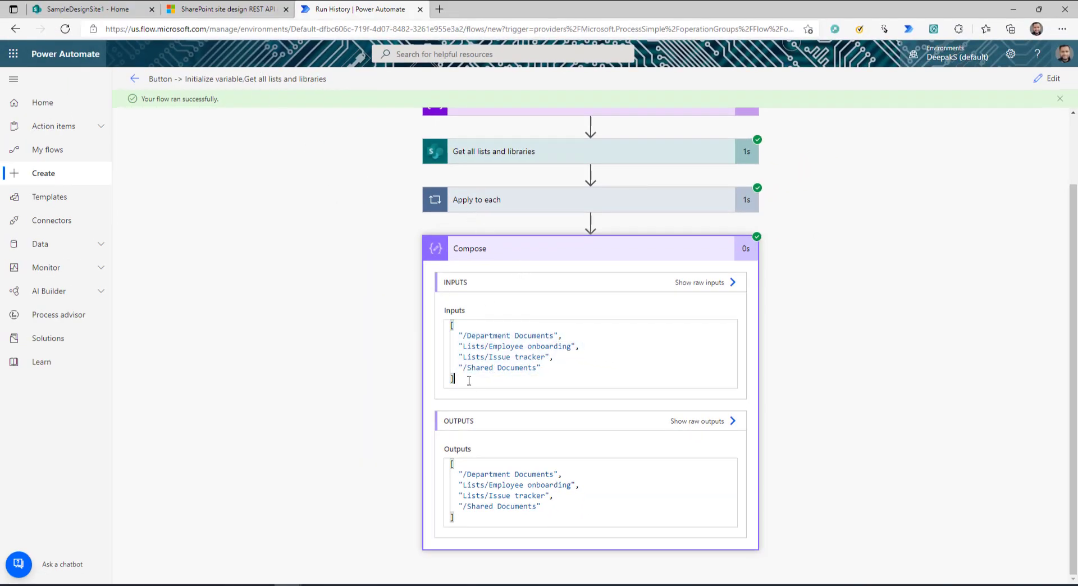
left_click(229, 10)
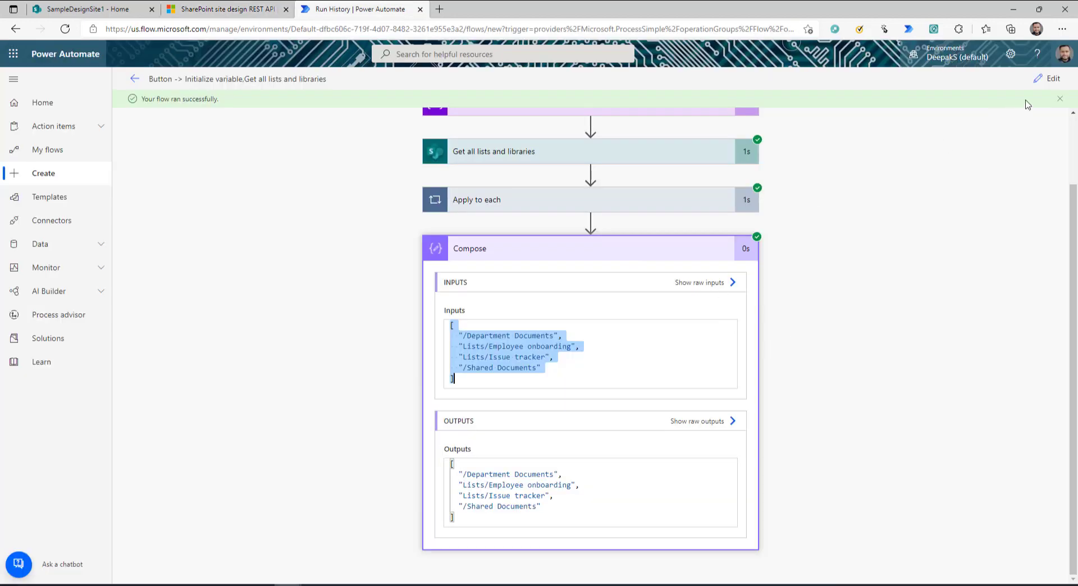
- Return to editing the flow and add a Send an HTTP request to SharePoint action after Compose
left_click(1047, 79)
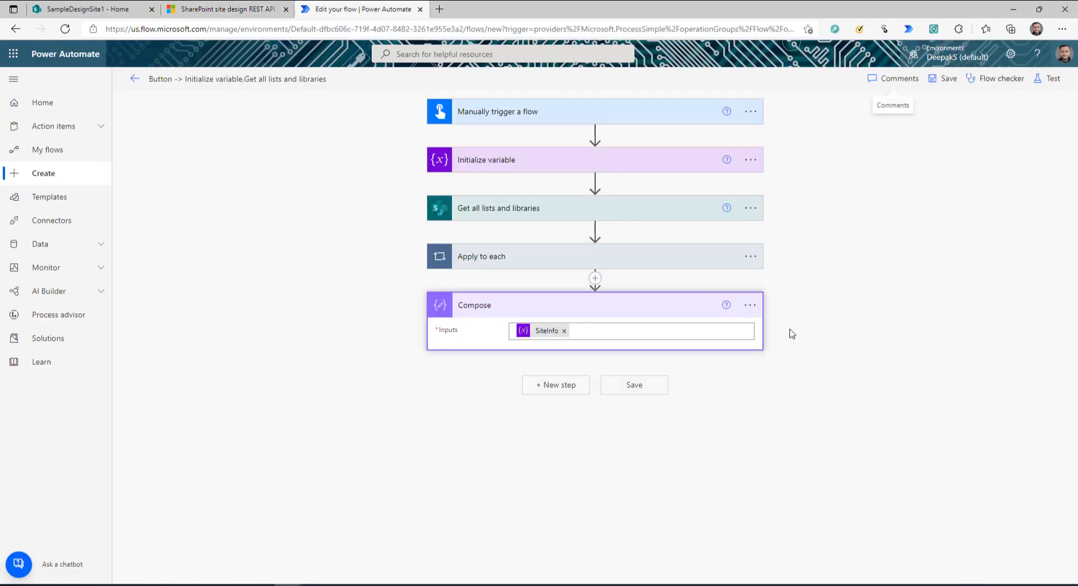
left_click(555, 385)
type("share")
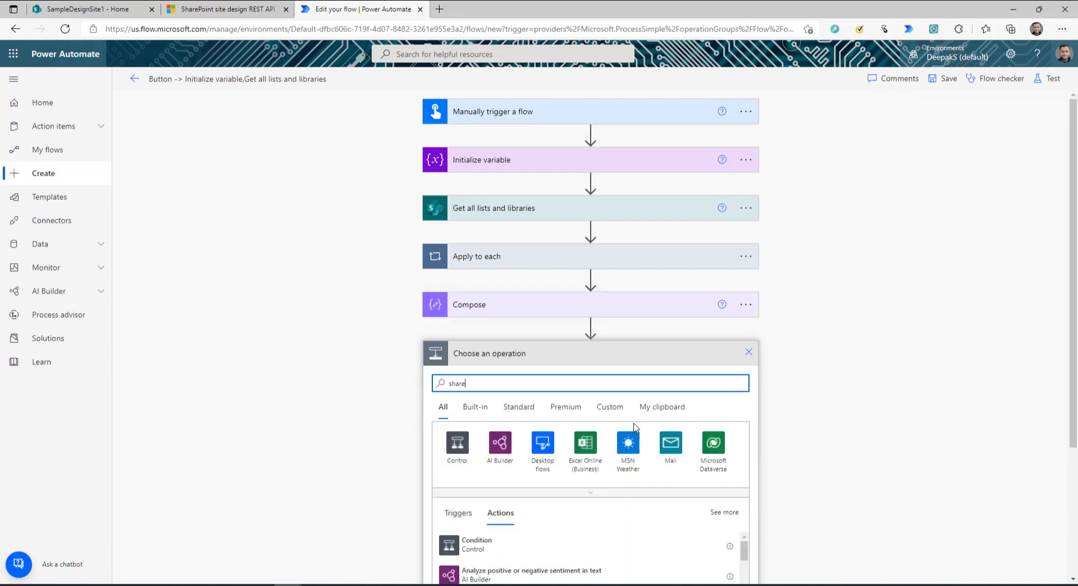
left_click(496, 466)
type("send")
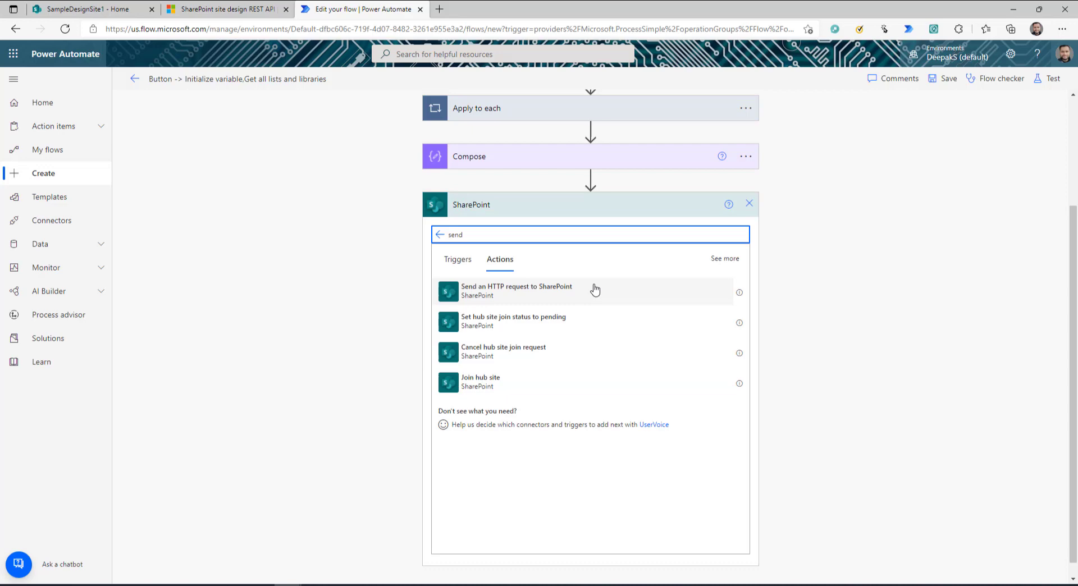
left_click(525, 297)
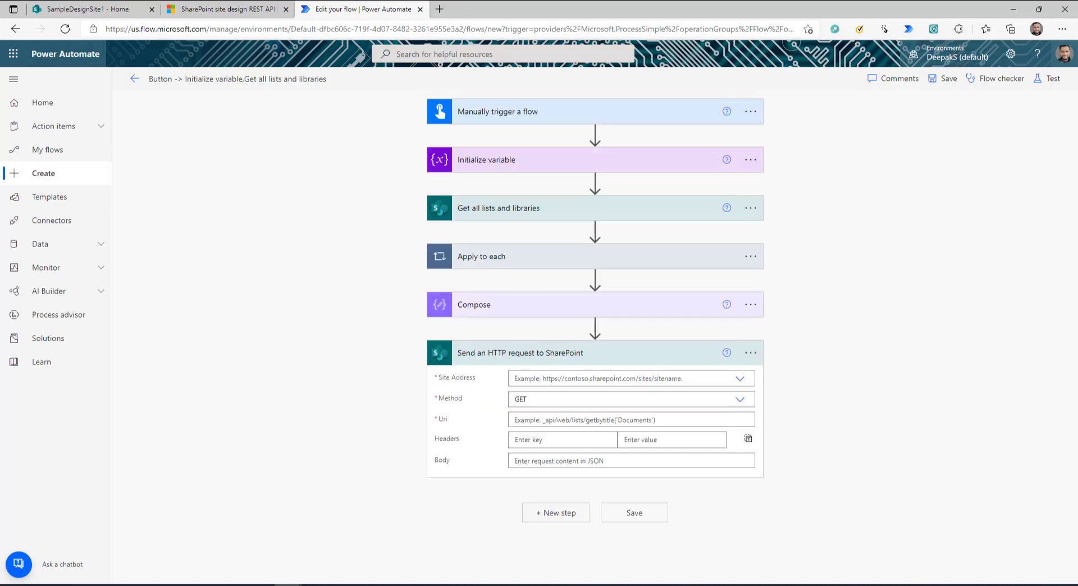
- Set the HTTP request's site address to SampleDesignSite1 and its method to POST
left_click(741, 380)
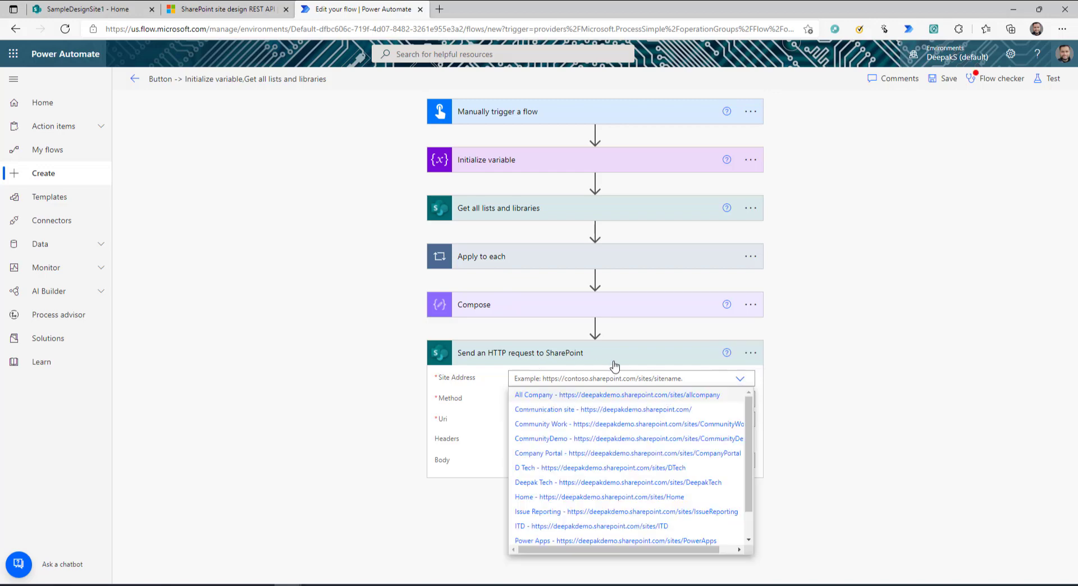
scroll(663, 460, "down", 1)
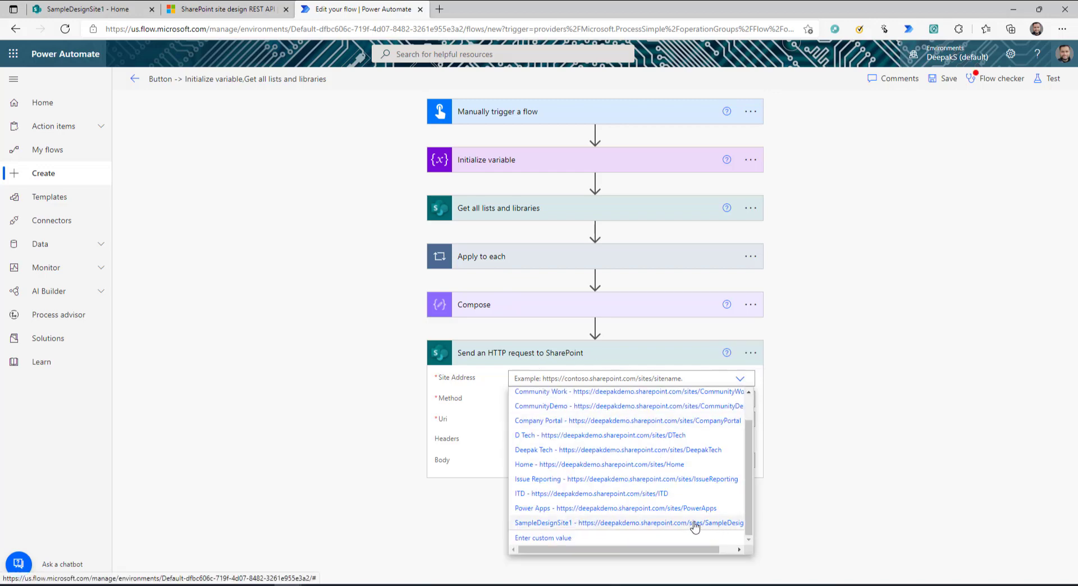
left_click(695, 524)
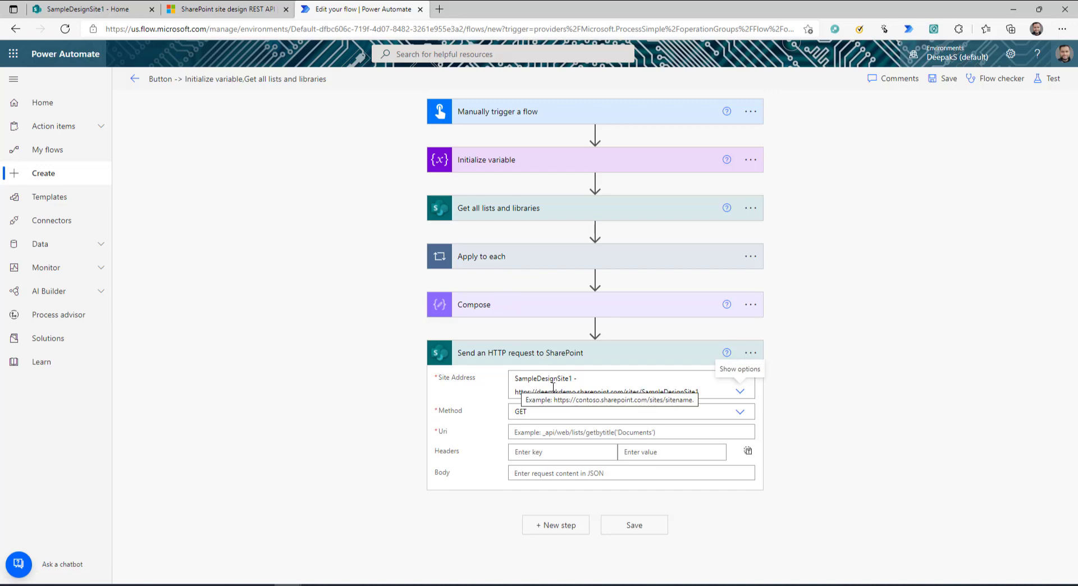
left_click(739, 412)
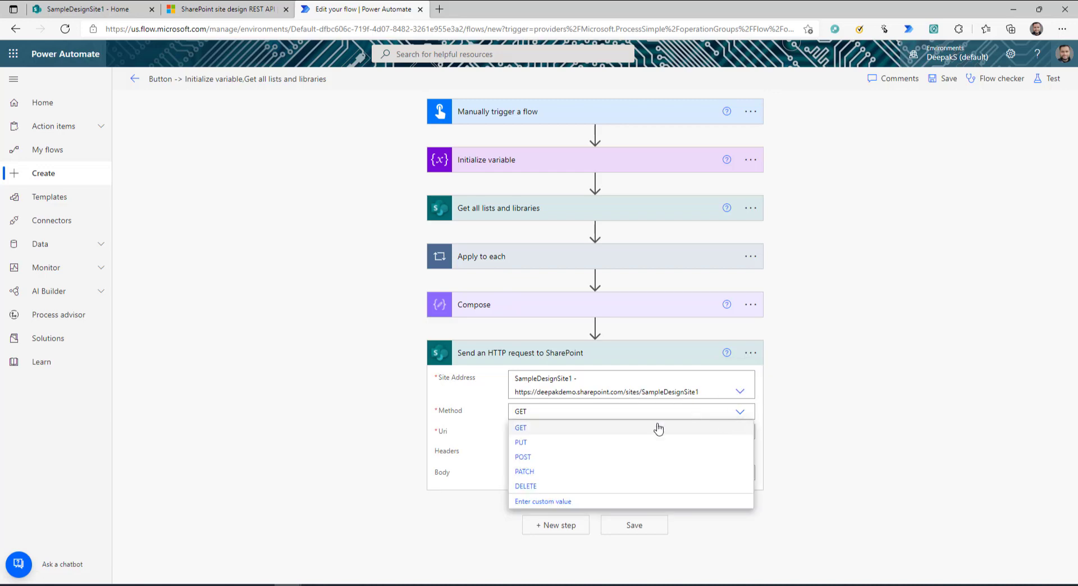
left_click(544, 459)
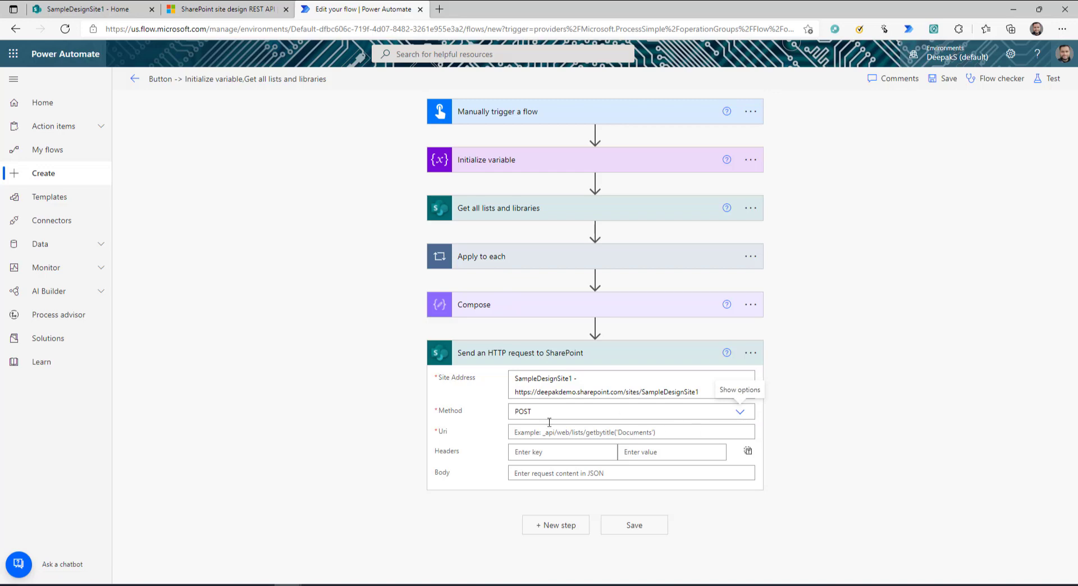
- Copy the endpoint /_api/Microsoft.SharePoint.Utilities.WebTemplateExtensions.SiteScriptUtility.GetSiteScriptFromWeb from the documentation's example and use it as the HTTP request's Uri
left_click(224, 9)
left_click_drag(360, 256, 774, 254)
key("ctrl+c")
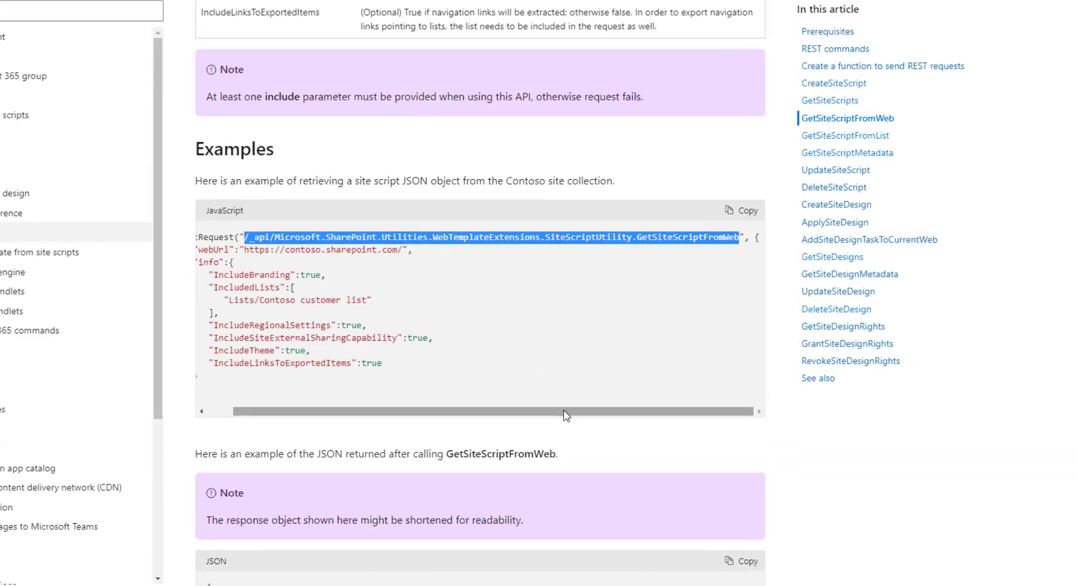
key("ctrl+Tab")
left_click(393, 472)
key("ctrl+v")
- Add an accept header with the value application/json;odata=verbose to the HTTP request
left_click(396, 436)
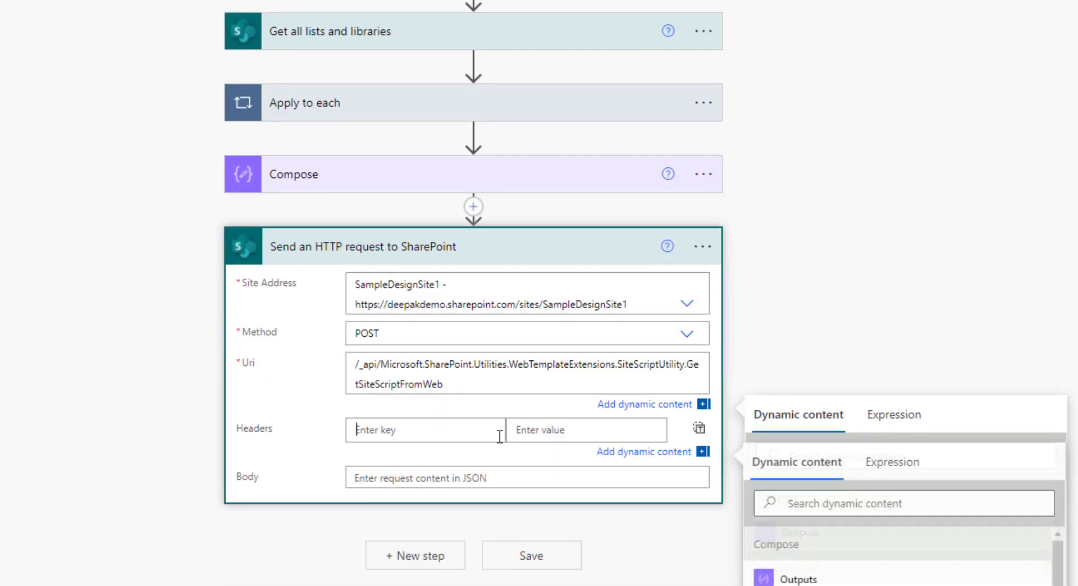
type("accept")
left_click(558, 430)
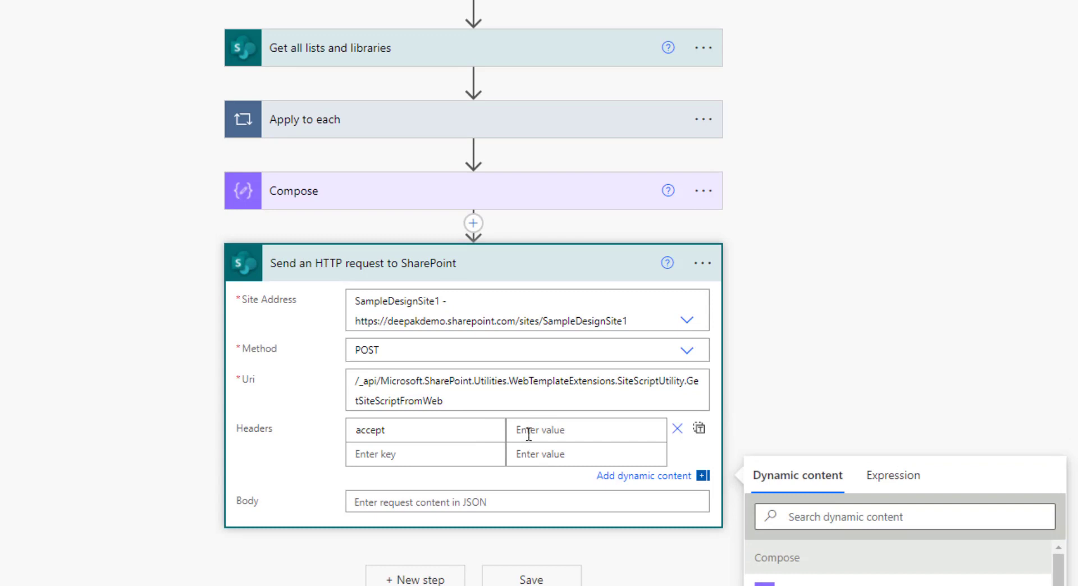
key("ctrl+v")
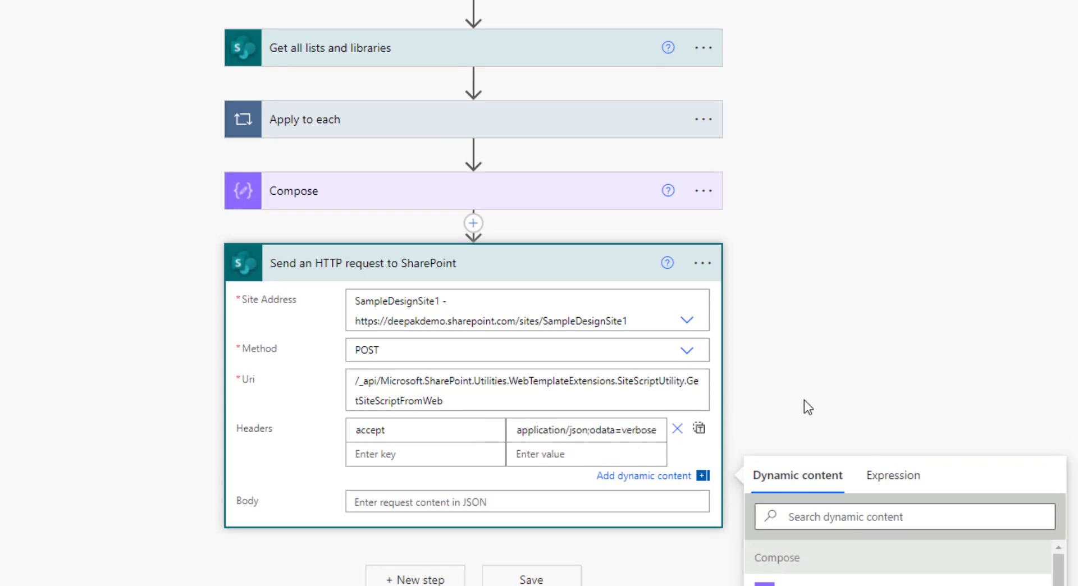
- Copy the JSON request body from the documentation's GetSiteScriptFromWeb example into the Body of the HTTP request
scroll(817, 385, "down", 2)
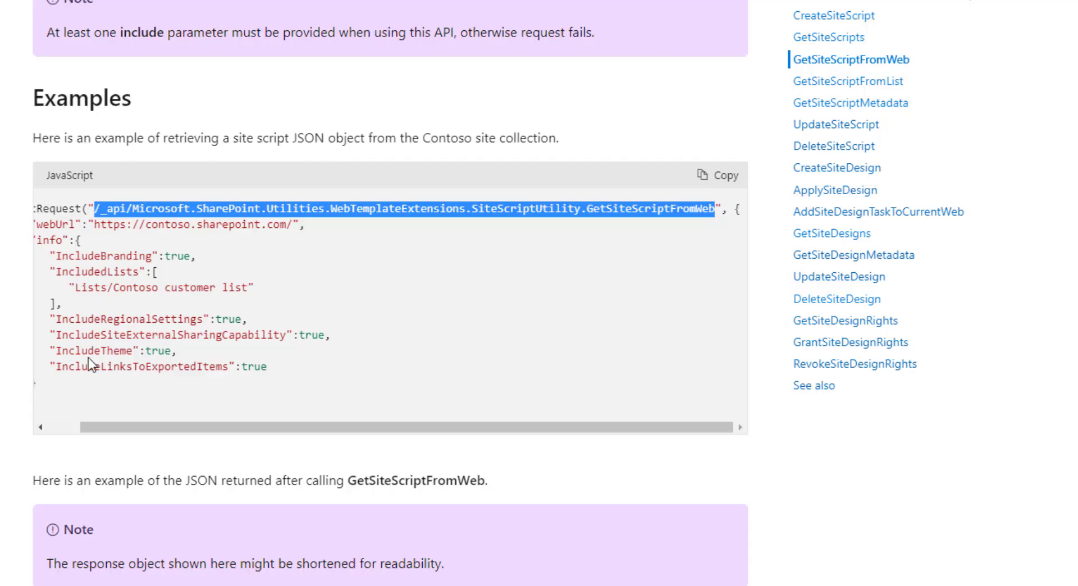
left_click_drag(735, 210, 245, 413)
left_click_drag(119, 424, 120, 425)
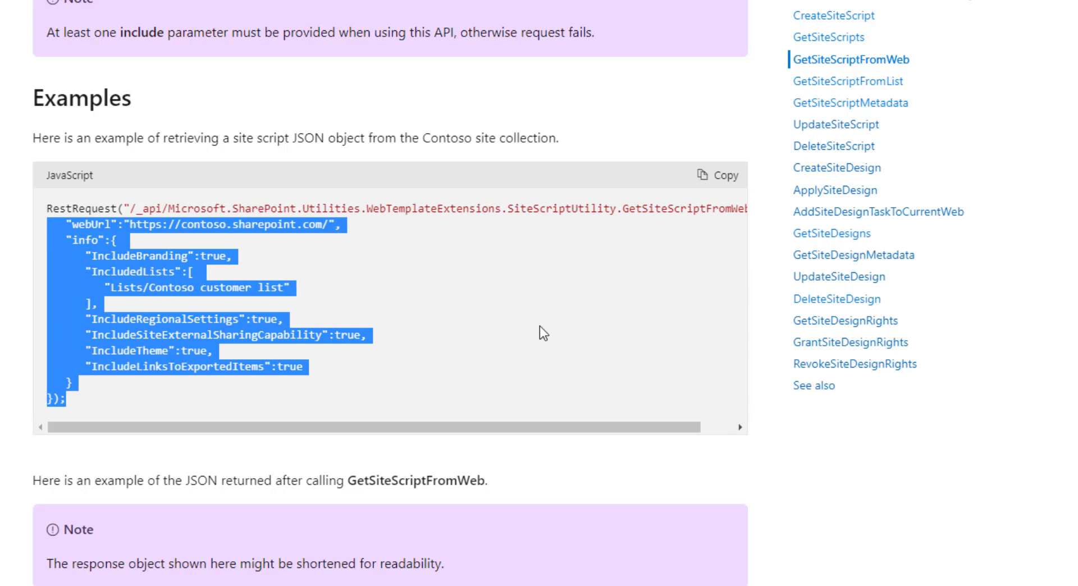
left_click_drag(397, 425, 315, 396)
key("alt+Tab")
left_click(441, 394)
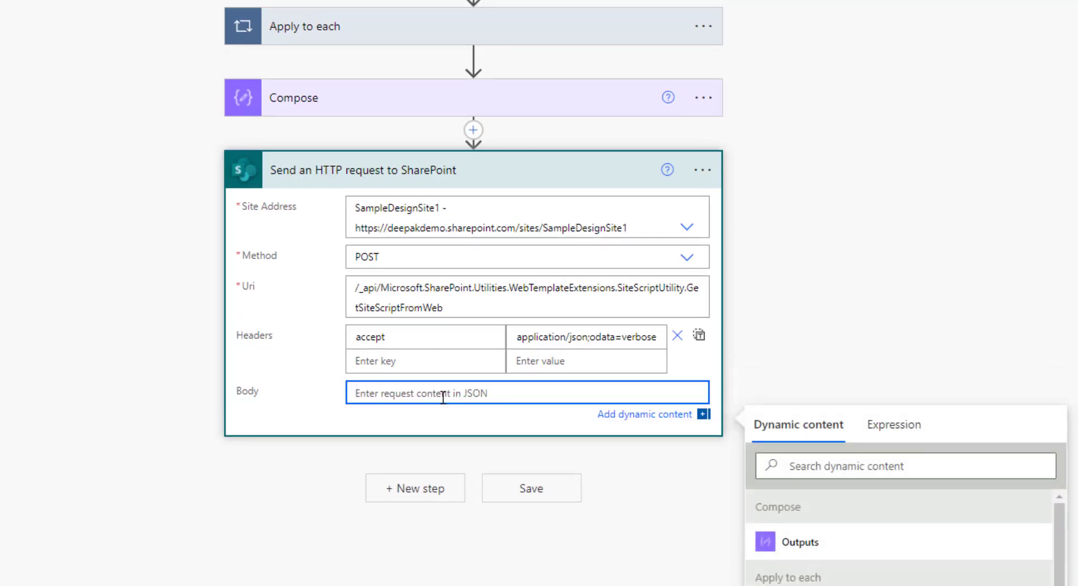
key("ctrl+v")
- Replace the Contoso address in the body's webUrl with the SampleDesignSite1 site URL
left_click_drag(415, 193, 552, 196)
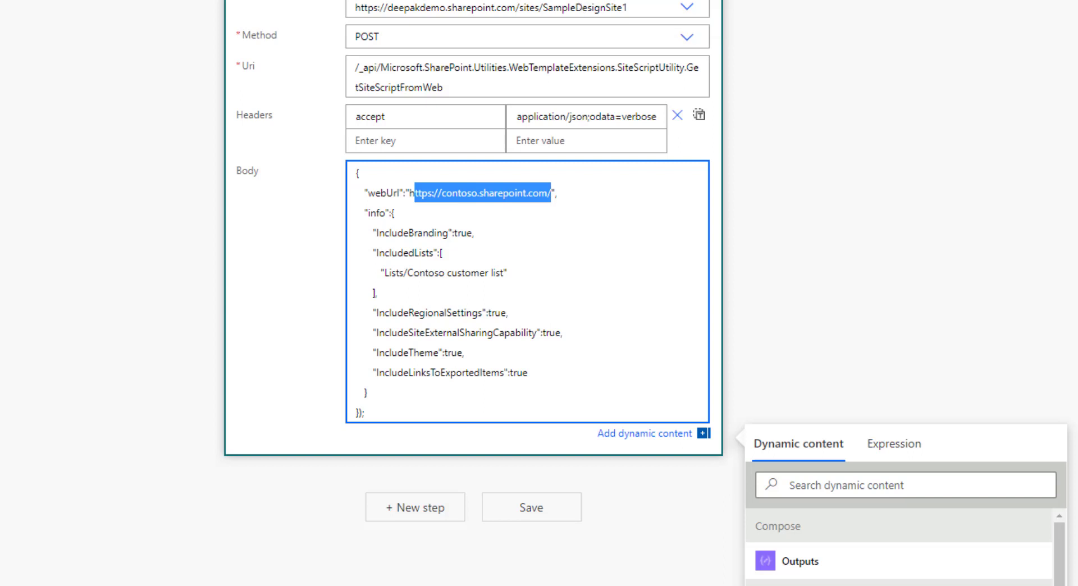
key("ctrl+v")
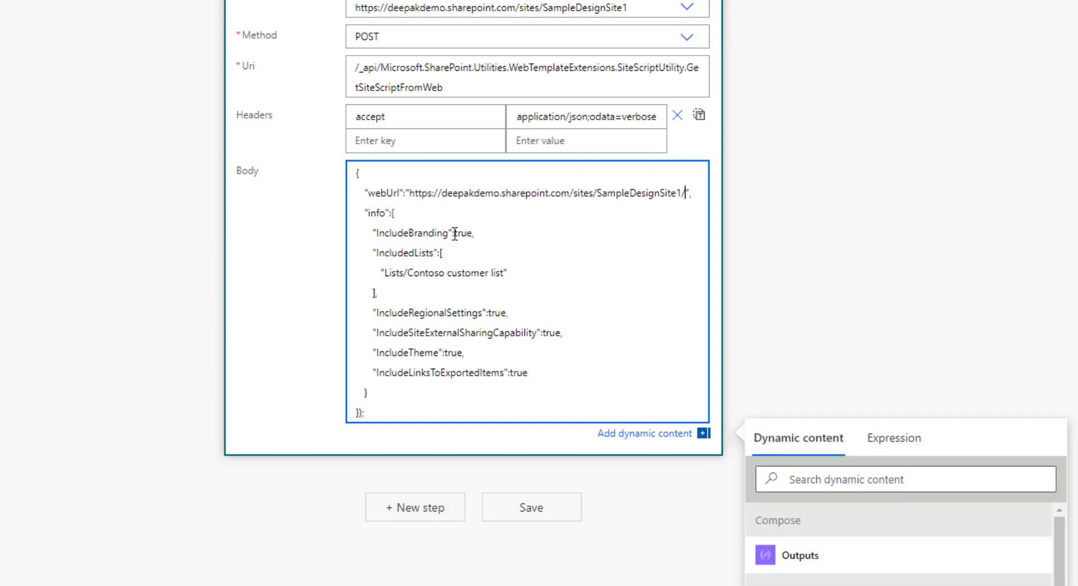
left_click(454, 233)
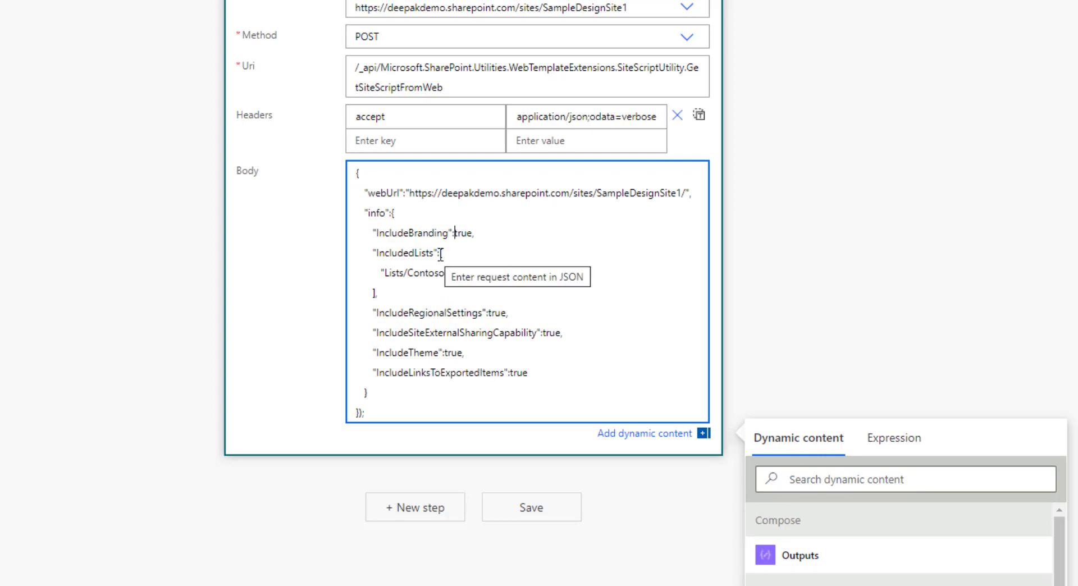
- Replace the body's IncludedLists array with the Compose Outputs and end the JSON with a single closing brace
left_click_drag(440, 254, 376, 293)
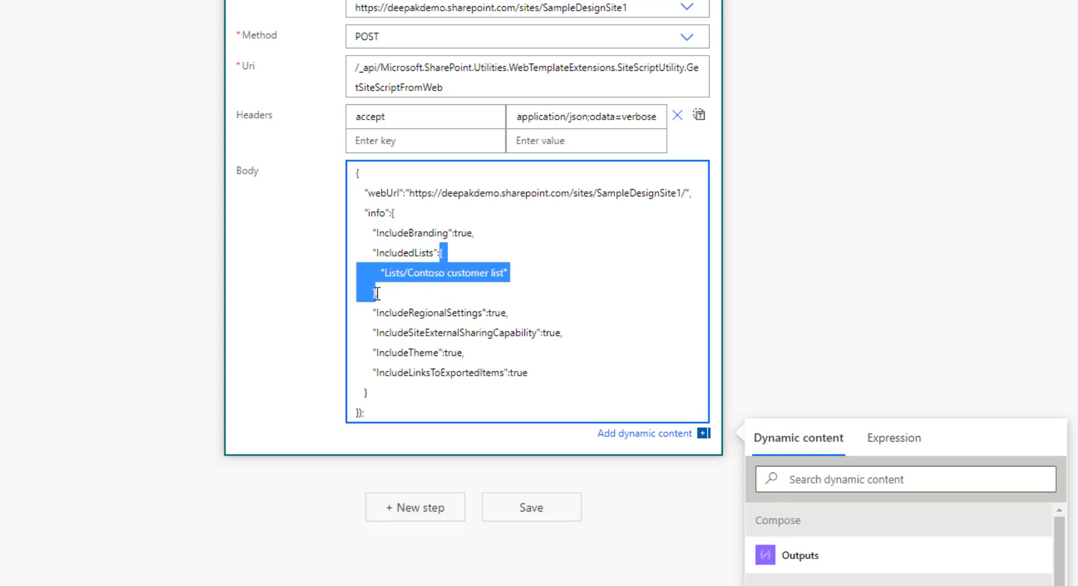
key("BackSpace")
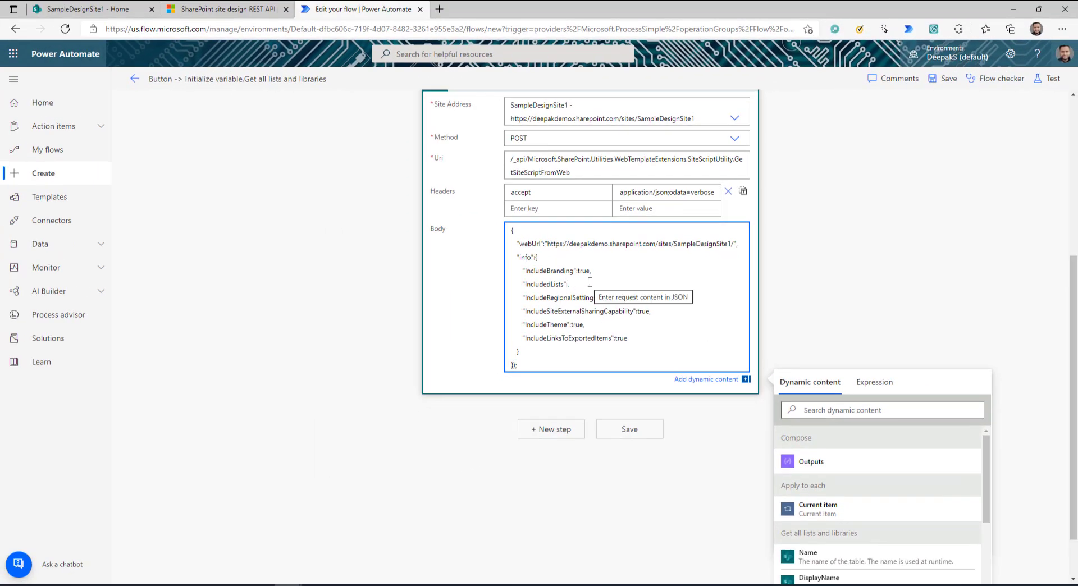
left_click(854, 462)
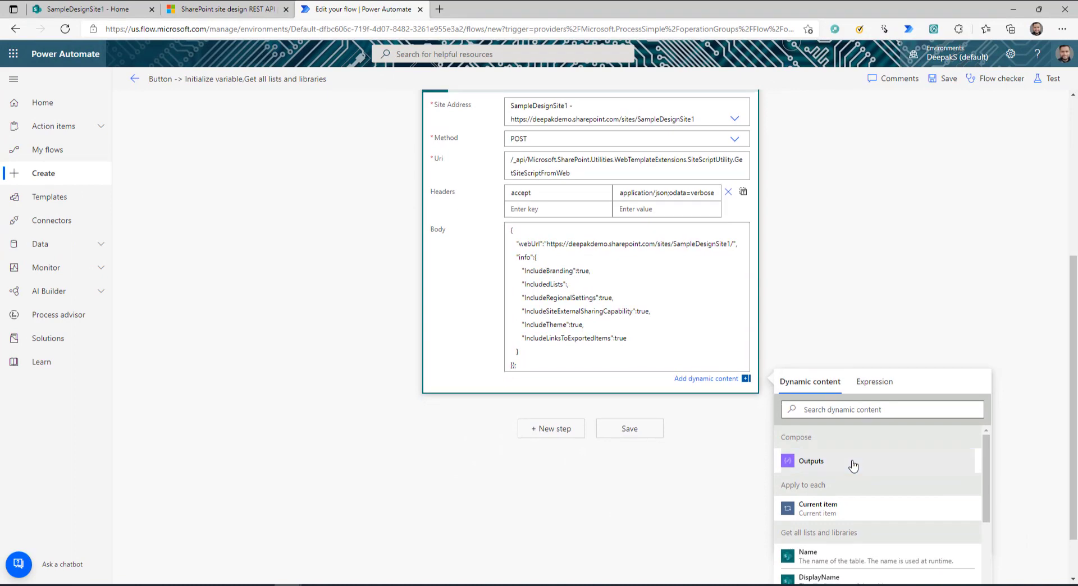
scroll(538, 216, "up", 3)
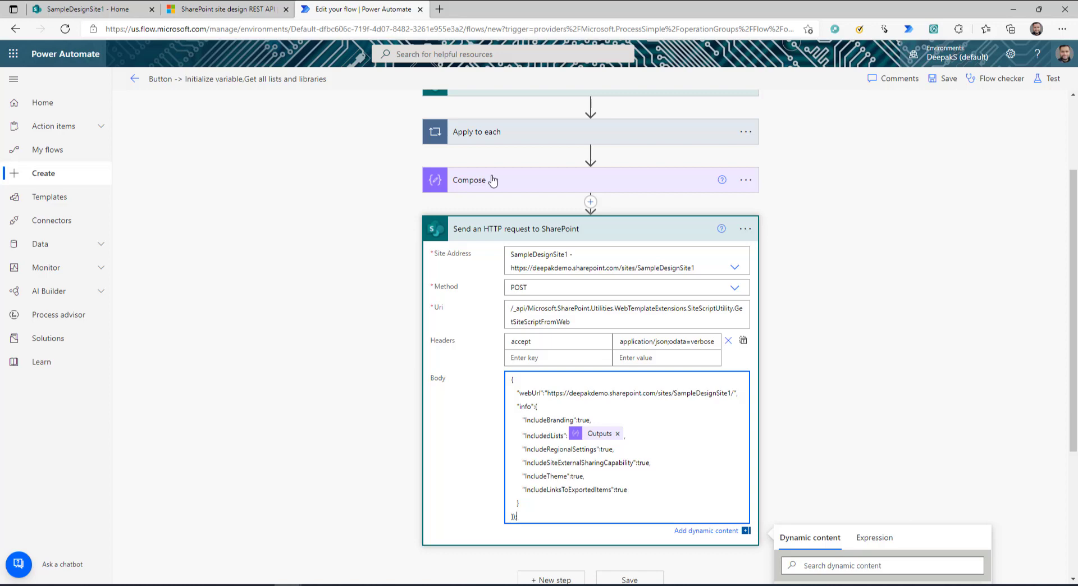
scroll(544, 443, "down", 1)
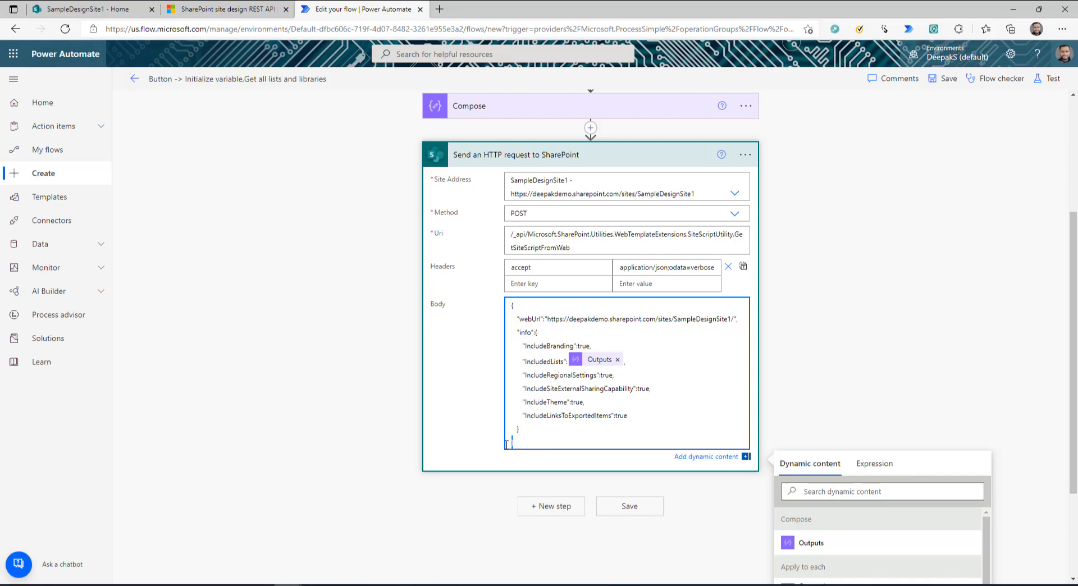
type("}")
- With the HTTP request action named Getsitescript, save the flow and test it automatically with the most recently used trigger
left_click(944, 78)
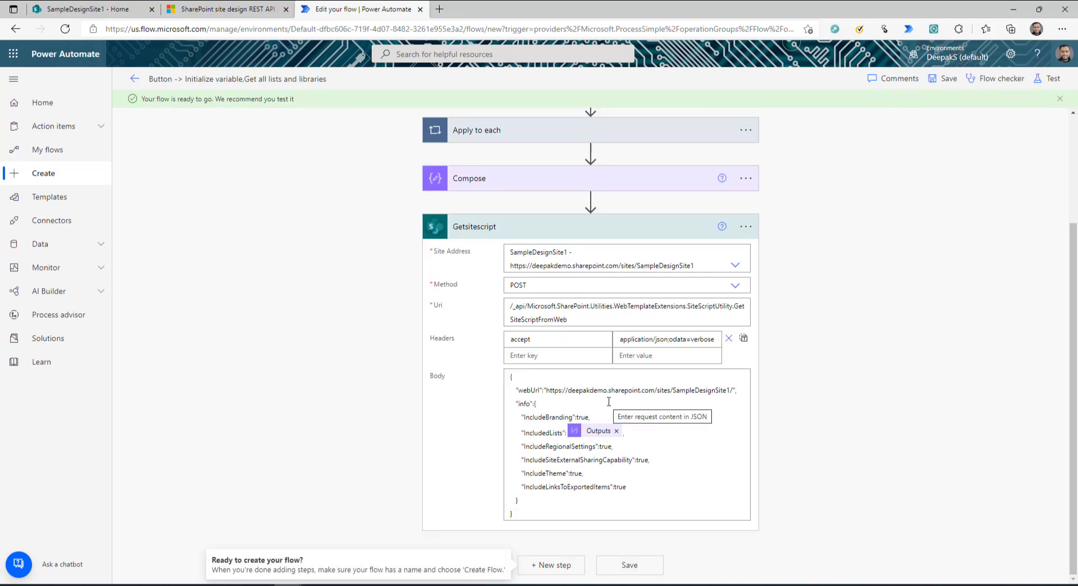
left_click(1048, 79)
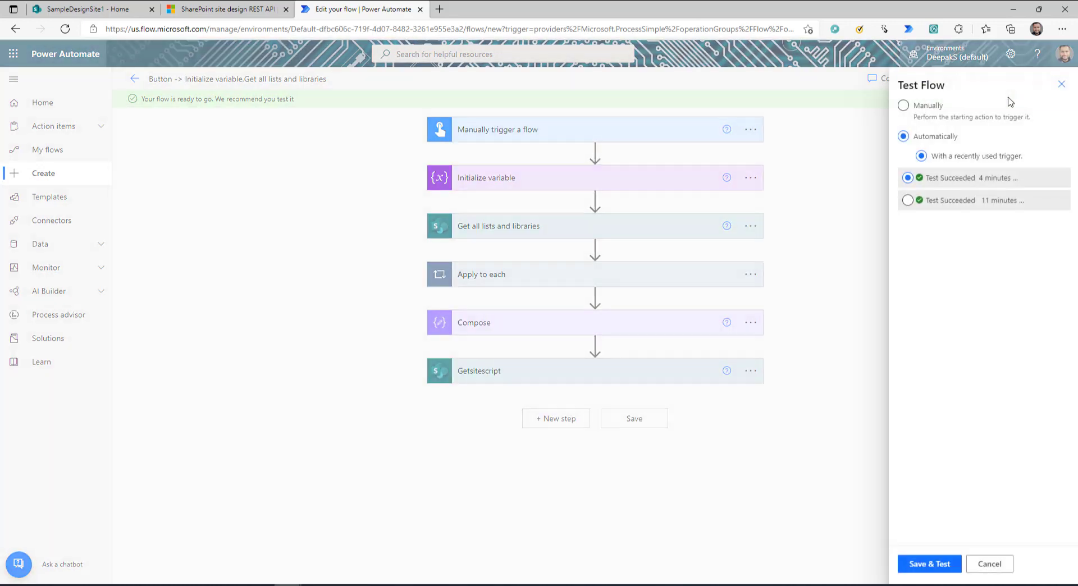
left_click(912, 563)
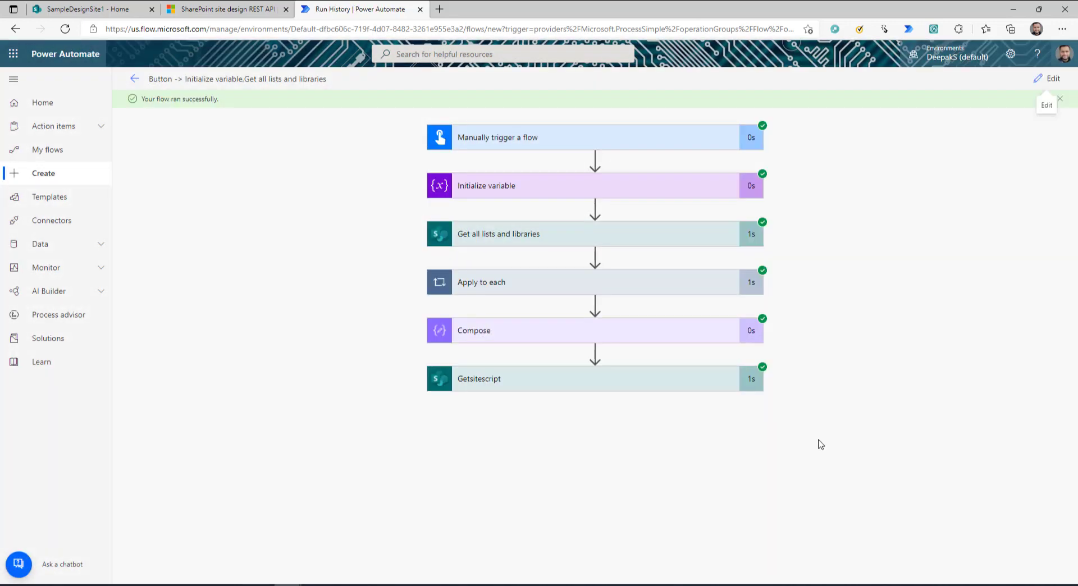
- Examine the Getsitescript action's output body in the run, including its JSON and Warnings properties
left_click(494, 386)
scroll(817, 452, "down", 3)
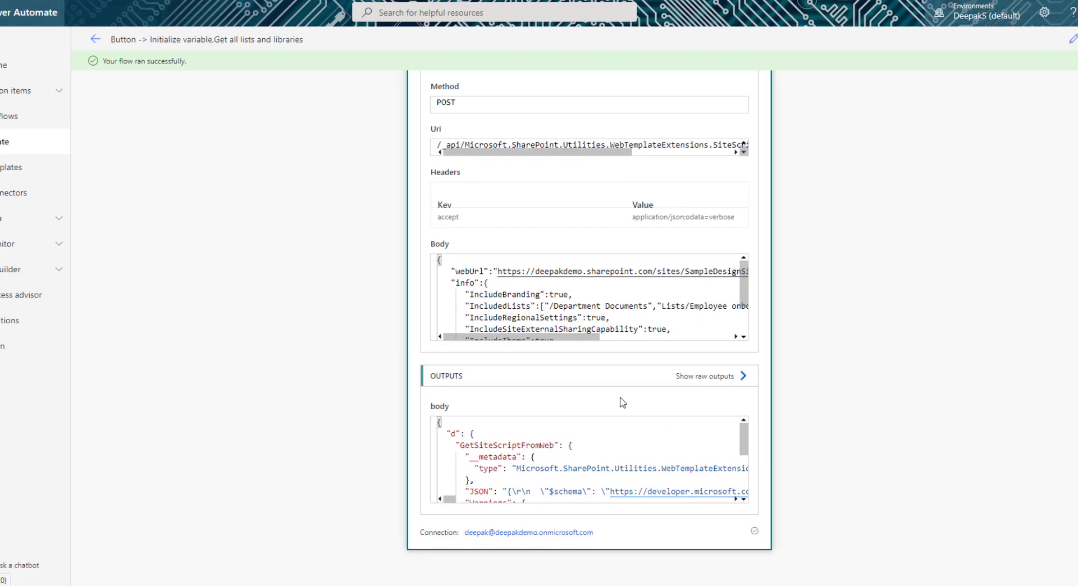
left_click(681, 384)
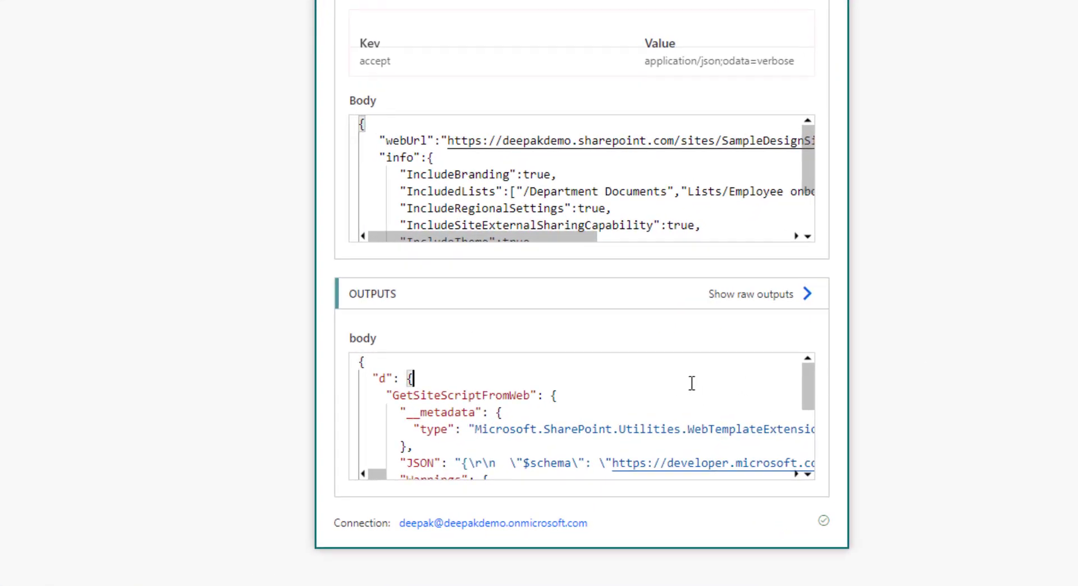
scroll(687, 384, "down", 5)
scroll(691, 384, "up", 5)
scroll(692, 384, "down", 1)
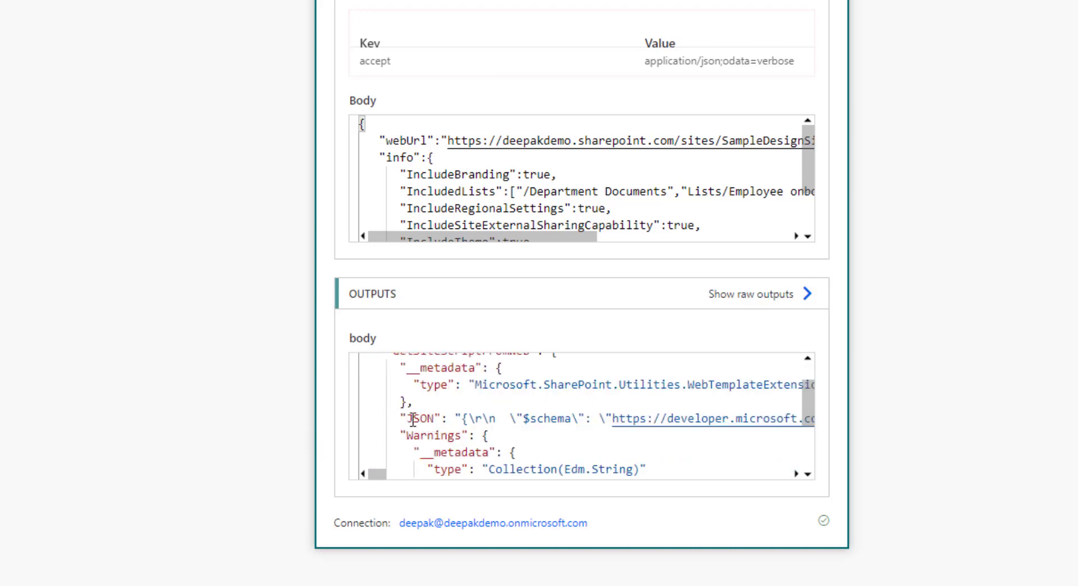
left_click_drag(405, 418, 870, 434)
left_click_drag(773, 475, 267, 469)
scroll(488, 435, "up", 2)
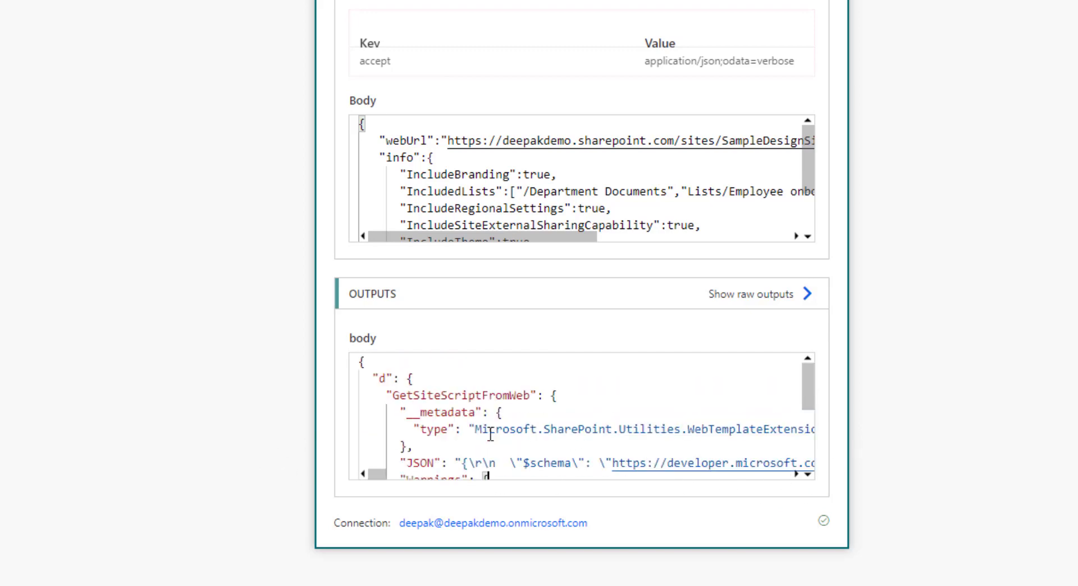
scroll(488, 435, "down", 2)
scroll(489, 435, "up", 2)
scroll(524, 398, "down", 2)
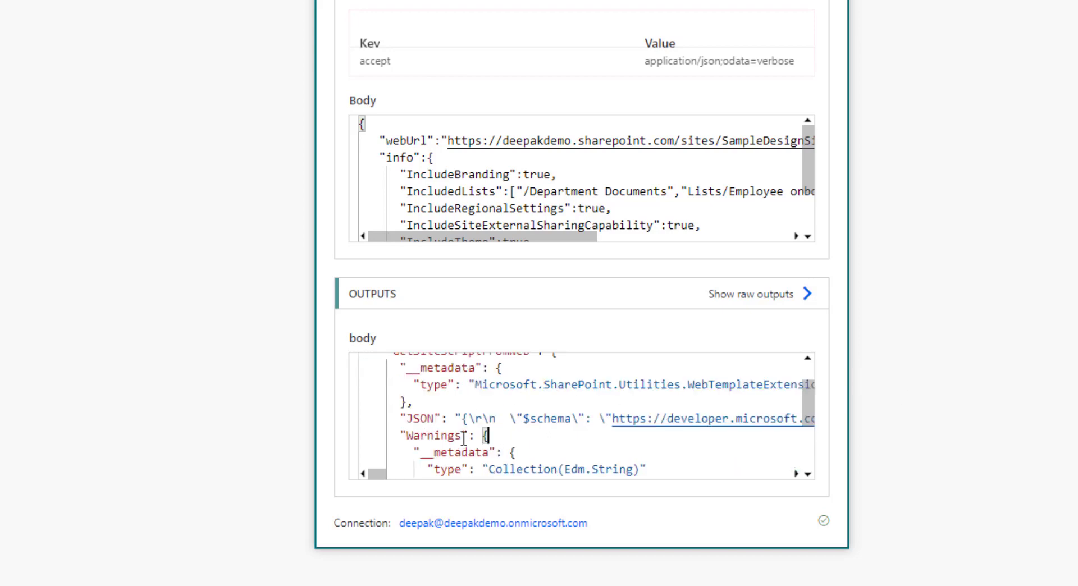
scroll(491, 428, "up", 2)
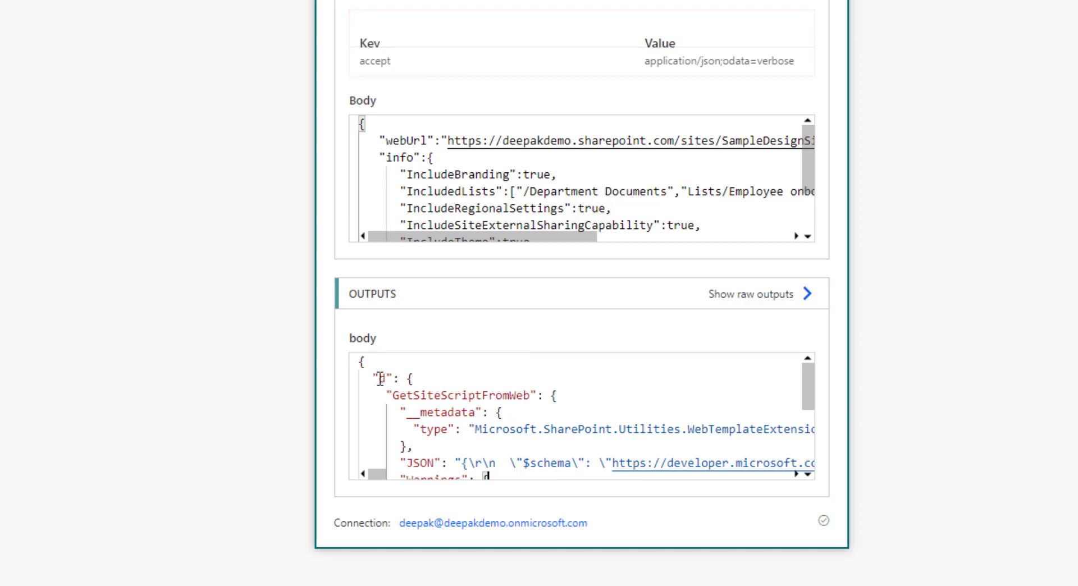
- Trace the property path through d and GetSiteScriptFromWeb to JSON in the Getsitescript output body
double_click(380, 379)
left_click_drag(393, 395, 533, 390)
scroll(419, 400, "down", 1)
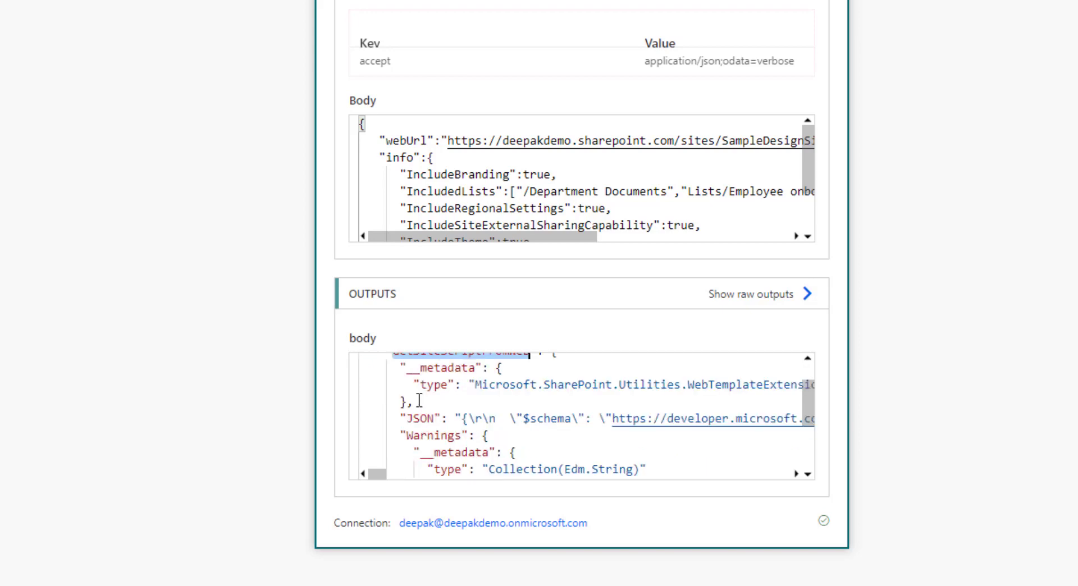
double_click(420, 419)
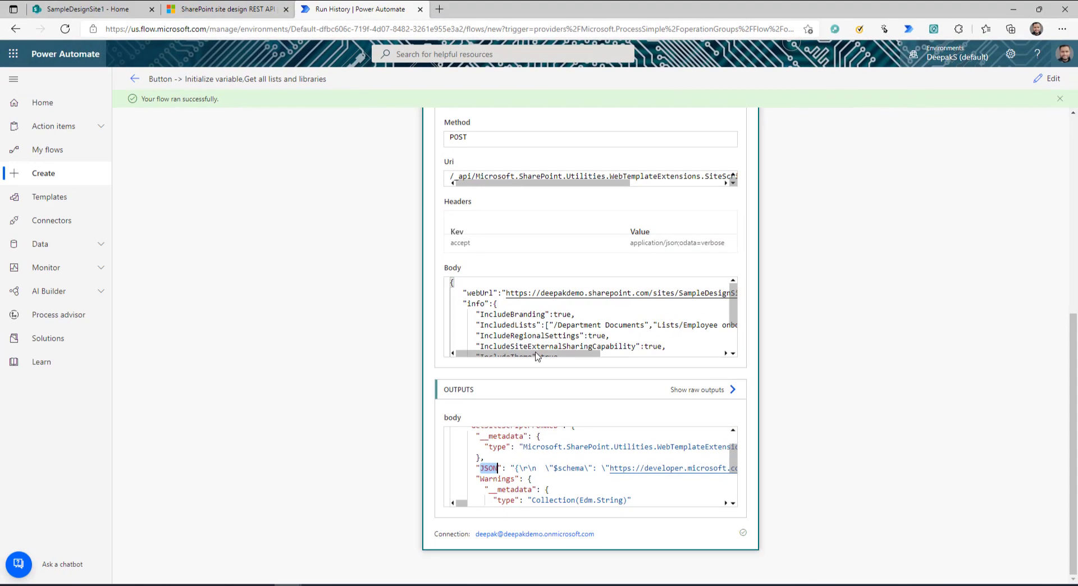
- Return to editing the flow and add a Parse JSON action after Getsitescript
left_click(1048, 79)
left_click(553, 405)
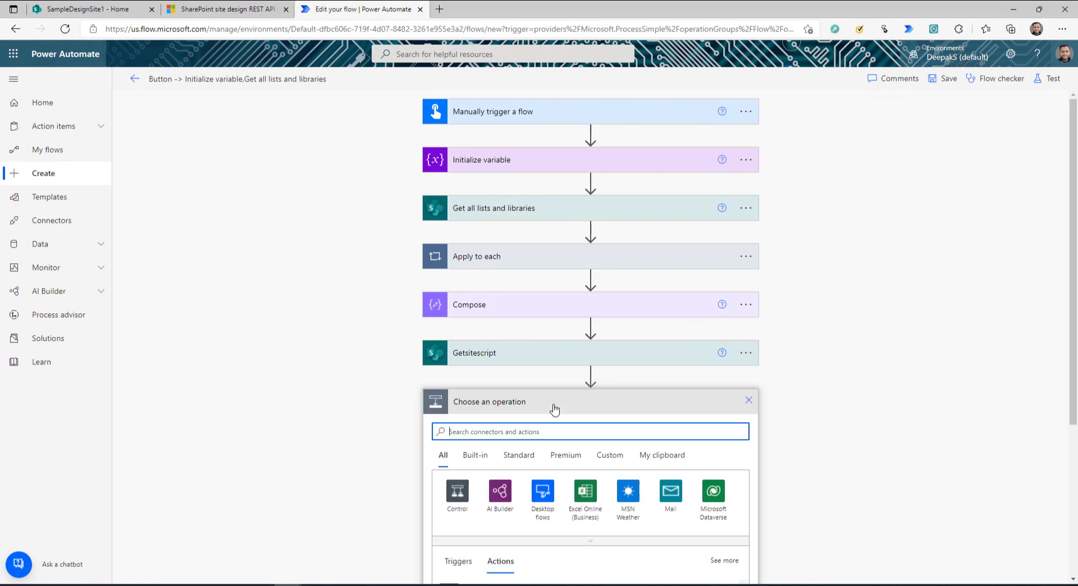
type("parse")
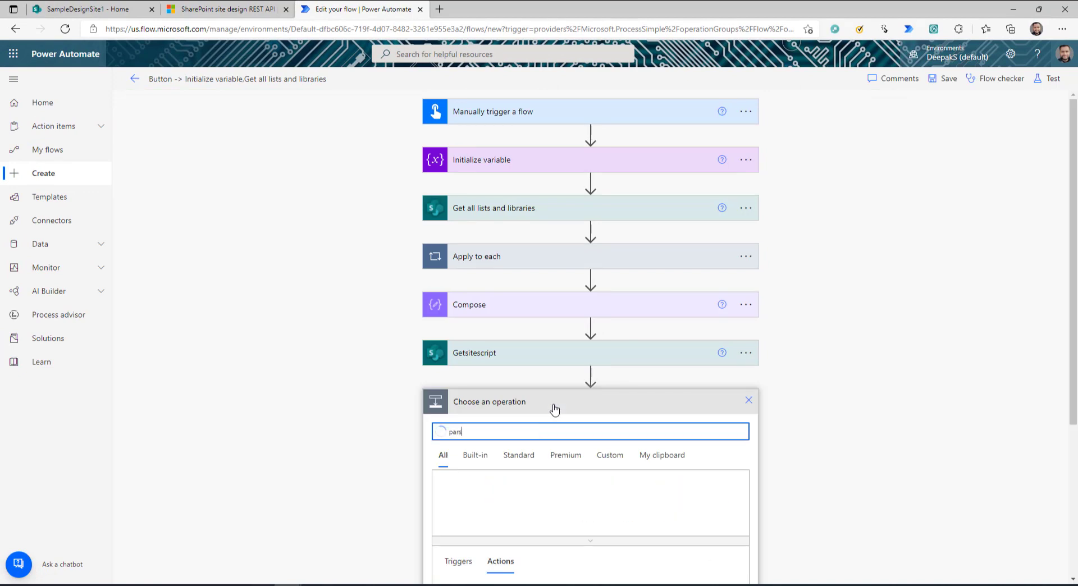
left_click(599, 385)
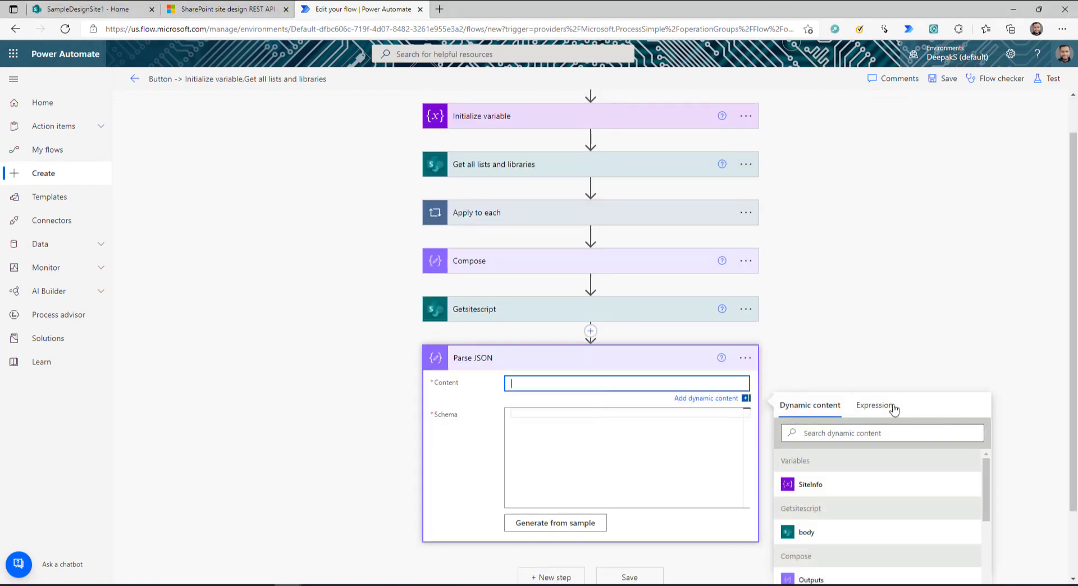
- Set the Parse JSON content to the expression body('Getsitescript')?['d']?['GetSiteScriptFromWeb']?['JSON']
left_click(890, 404)
type("body('Getsitescript')?['d']?['GetSiteScriptFromWeb']?['JSON']")
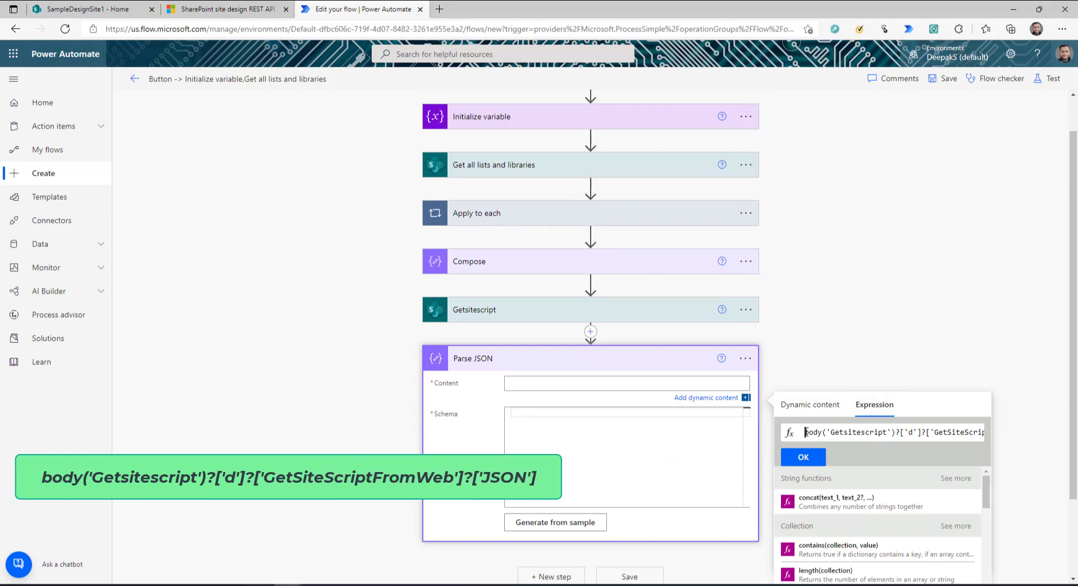
left_click_drag(820, 432, 894, 432)
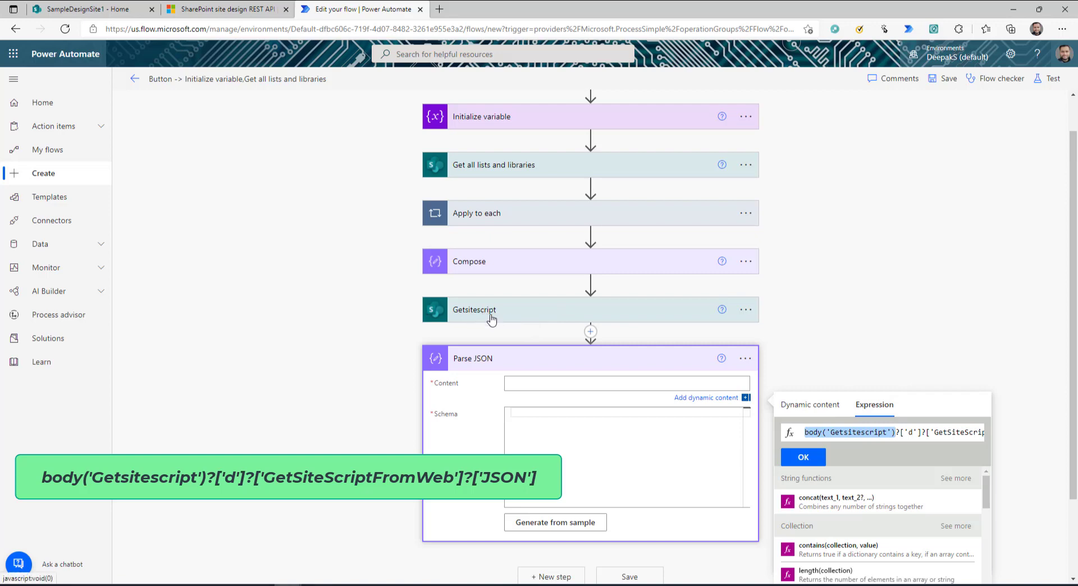
left_click(913, 432)
double_click(911, 432)
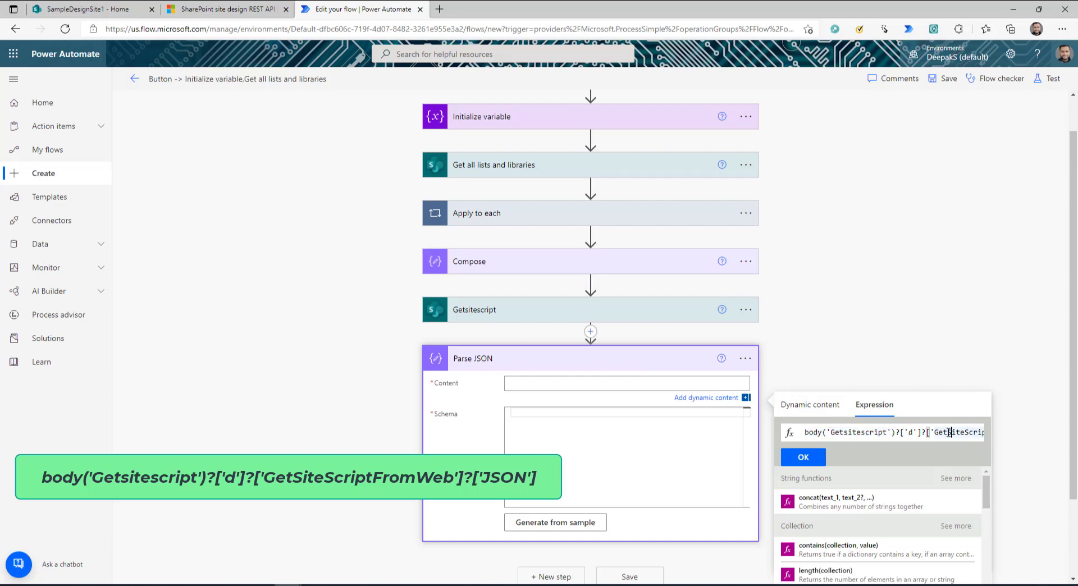
key("Right")
key("Right")
key("Right")
key("Right")
key("Right")
key("Right")
key("Right")
key("Right")
key("Right")
key("Right")
key("Right")
key("Right")
key("Right")
key("Right")
key("Right")
key("Right")
key("Right")
key("Right")
key("Right")
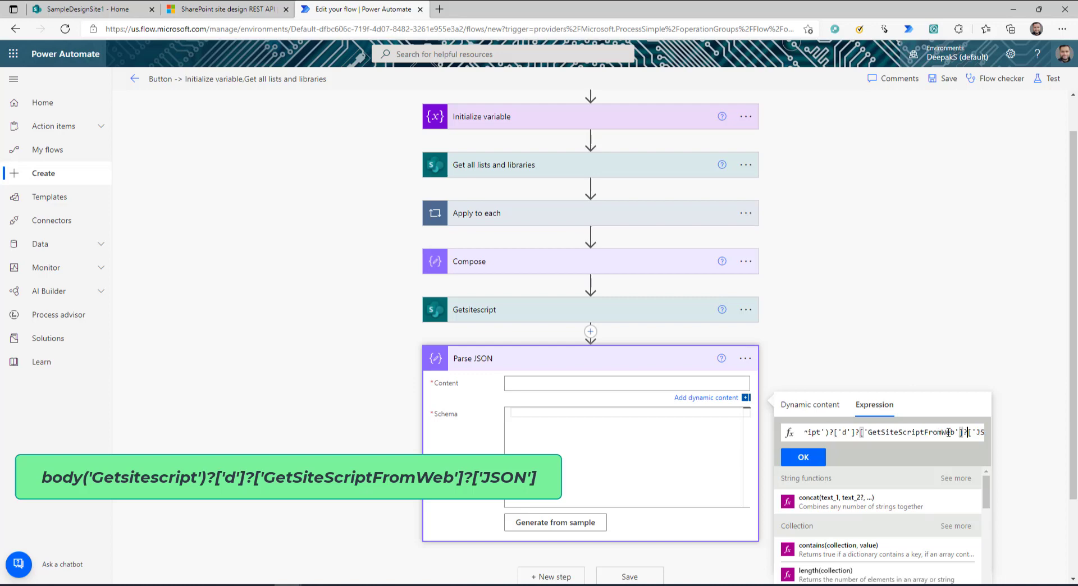
key("Right")
key("Right")
key("Right")
key("Right")
key("Right")
key("Right")
key("Right")
key("Right")
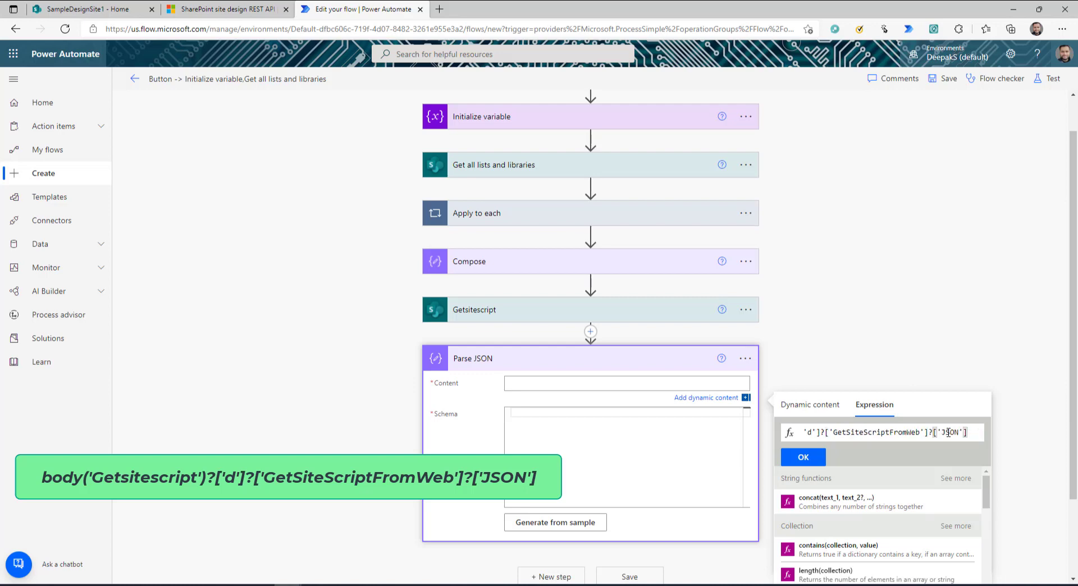
double_click(952, 433)
left_click(819, 459)
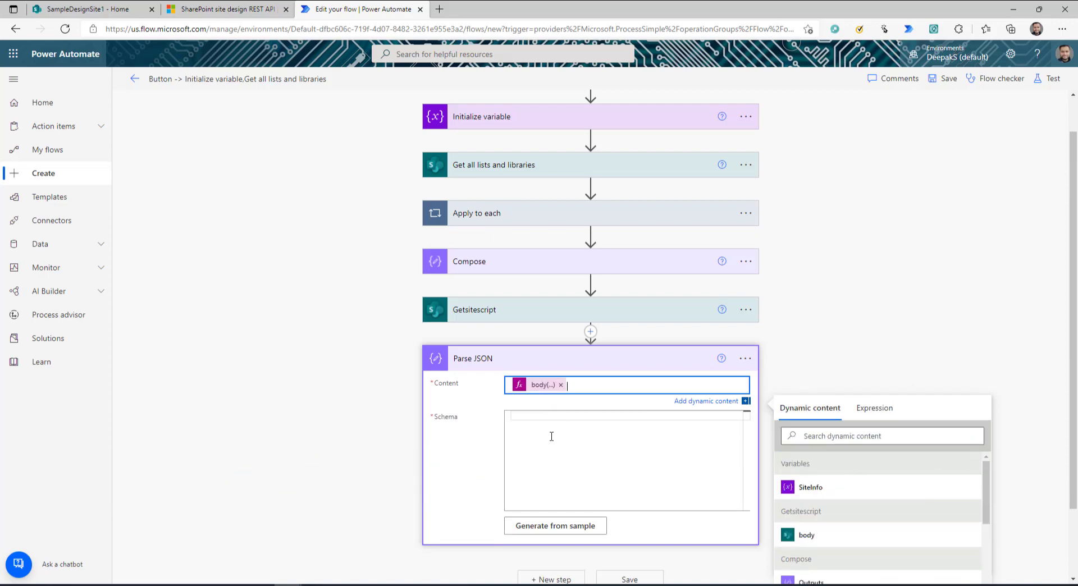
- Set the Parse JSON schema to {} and save the flow
left_click(517, 412)
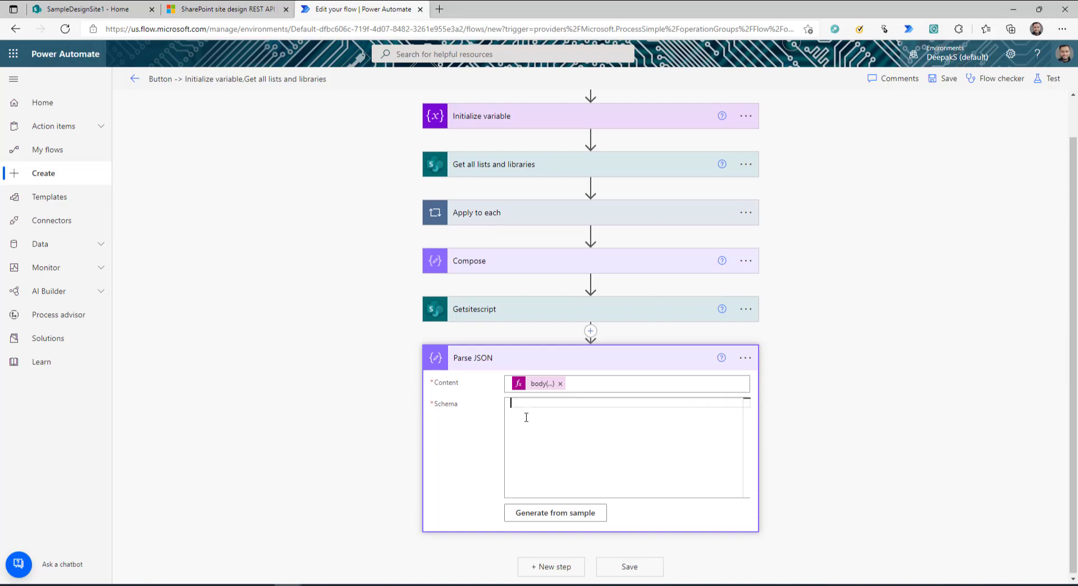
type("{}")
left_click(948, 78)
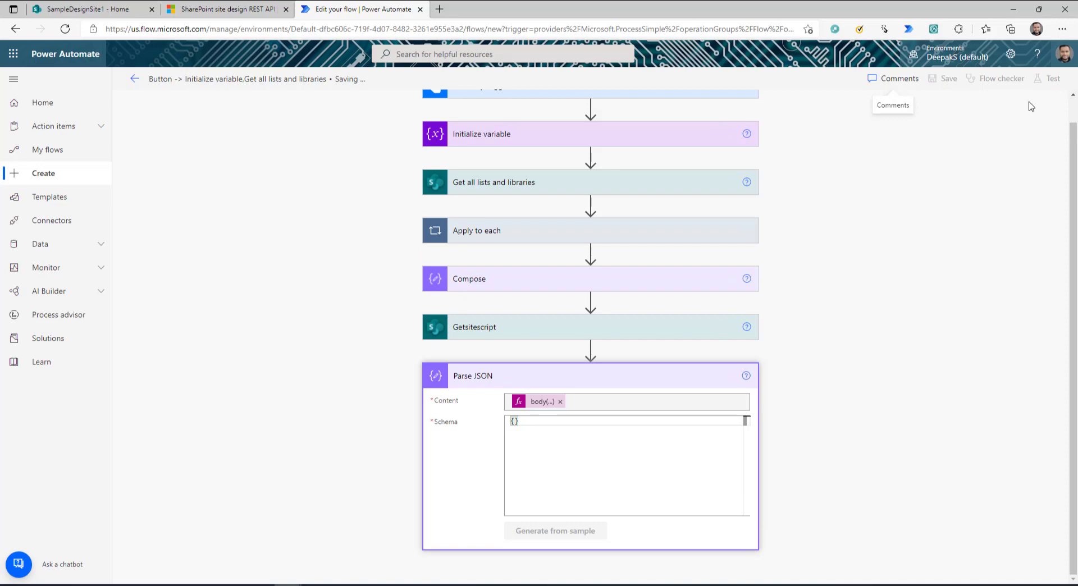
- Test the flow and inspect the Parse JSON action's content, schema and output body in the run
left_click(1047, 79)
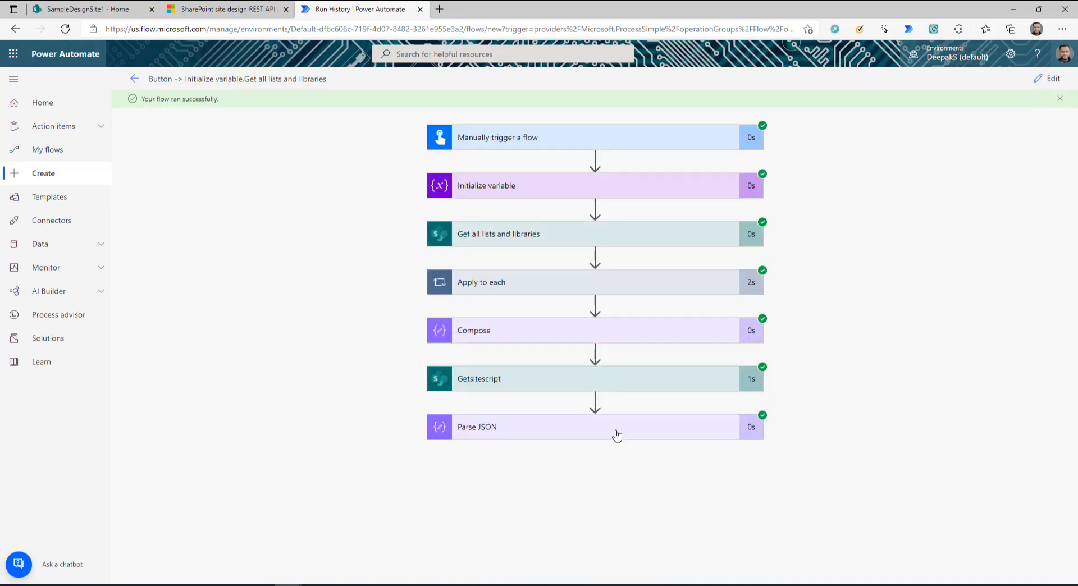
left_click(615, 432)
scroll(953, 387, "down", 3)
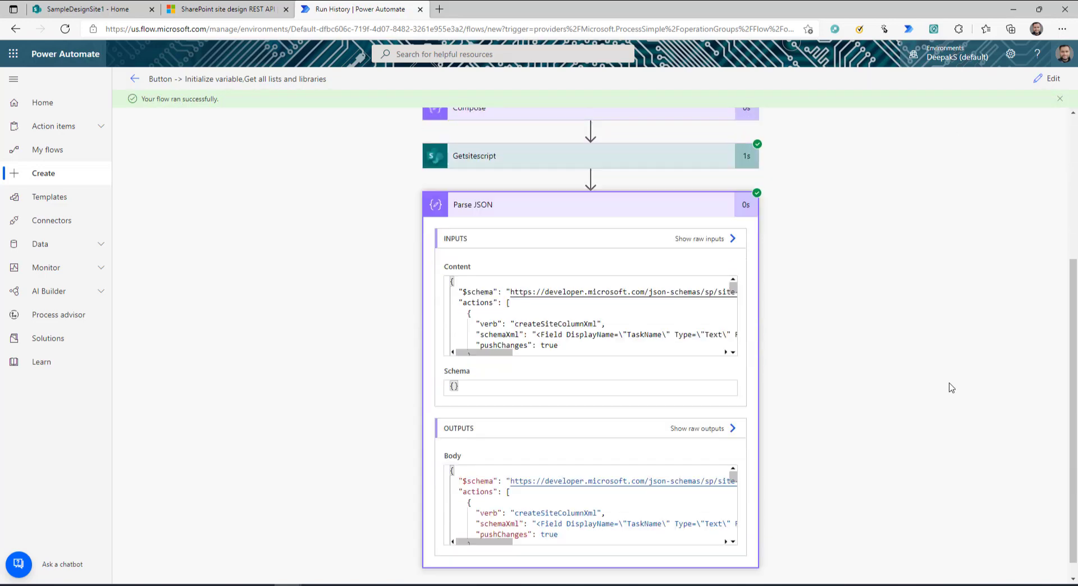
- Examine the site script actions further down in the Parse JSON output body
left_click(501, 474)
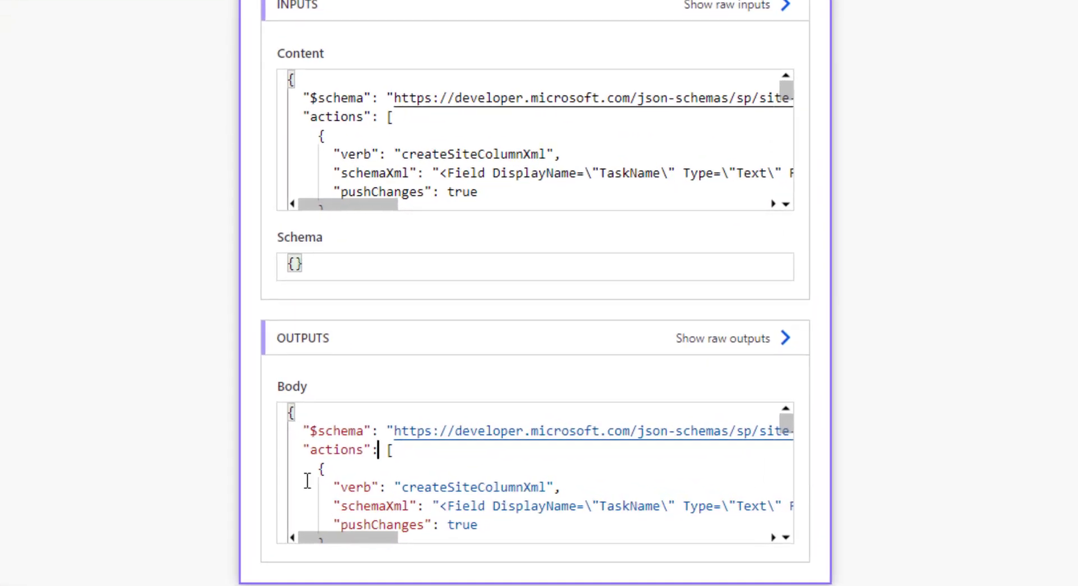
scroll(441, 445, "down", 5)
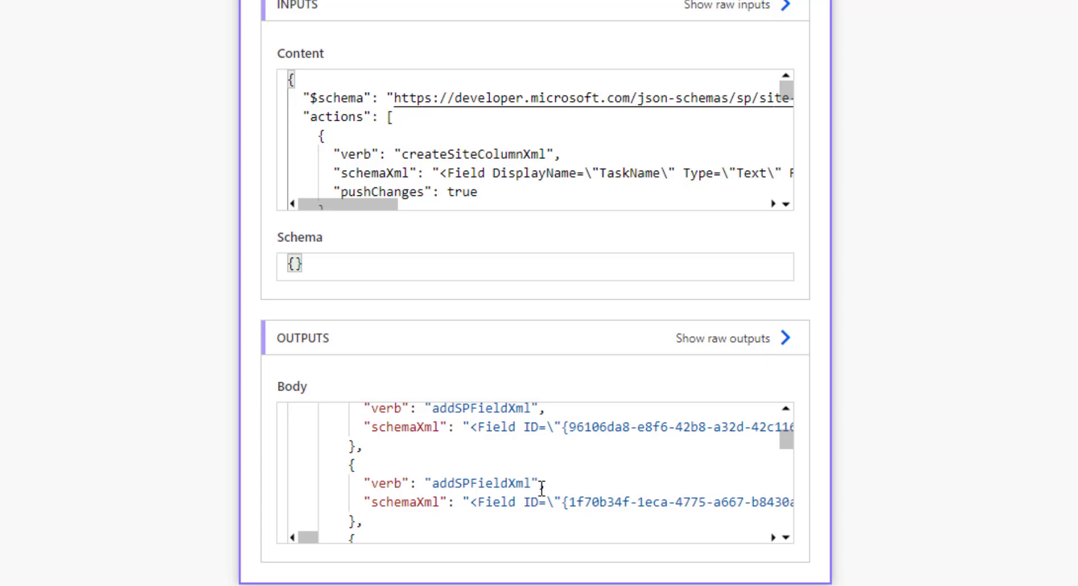
scroll(547, 466, "down", 3)
scroll(549, 456, "down", 1)
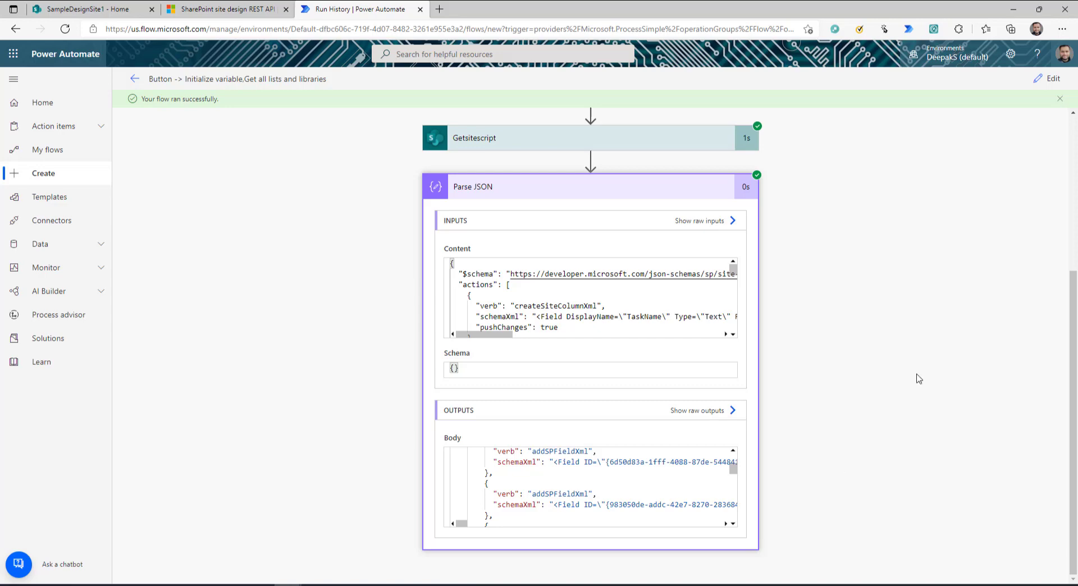
- Return to editing the flow and add a Send an HTTP request to SharePoint action after Parse JSON
left_click(1050, 79)
scroll(851, 419, "down", 1)
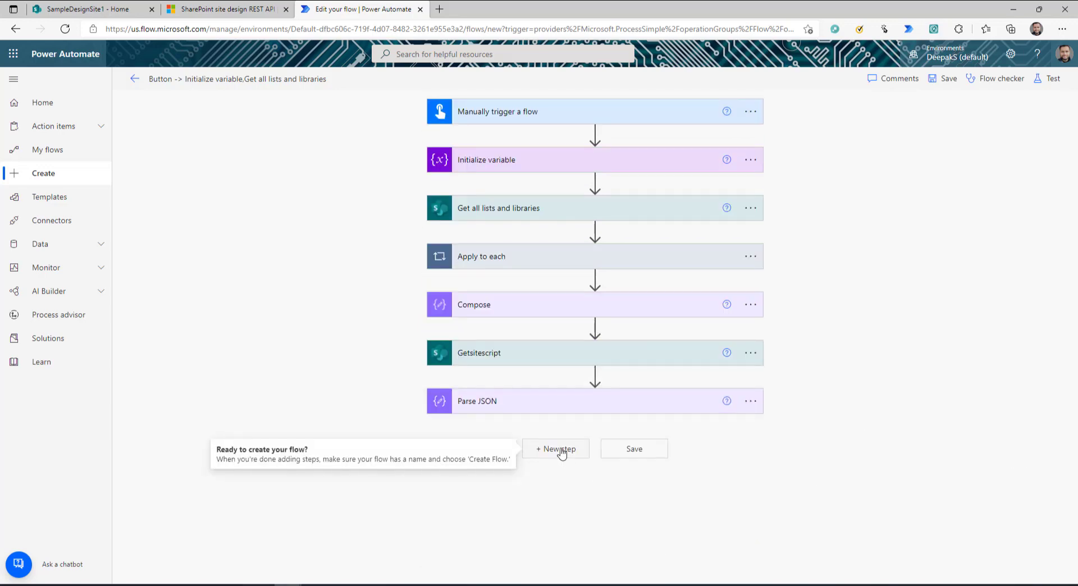
left_click(560, 450)
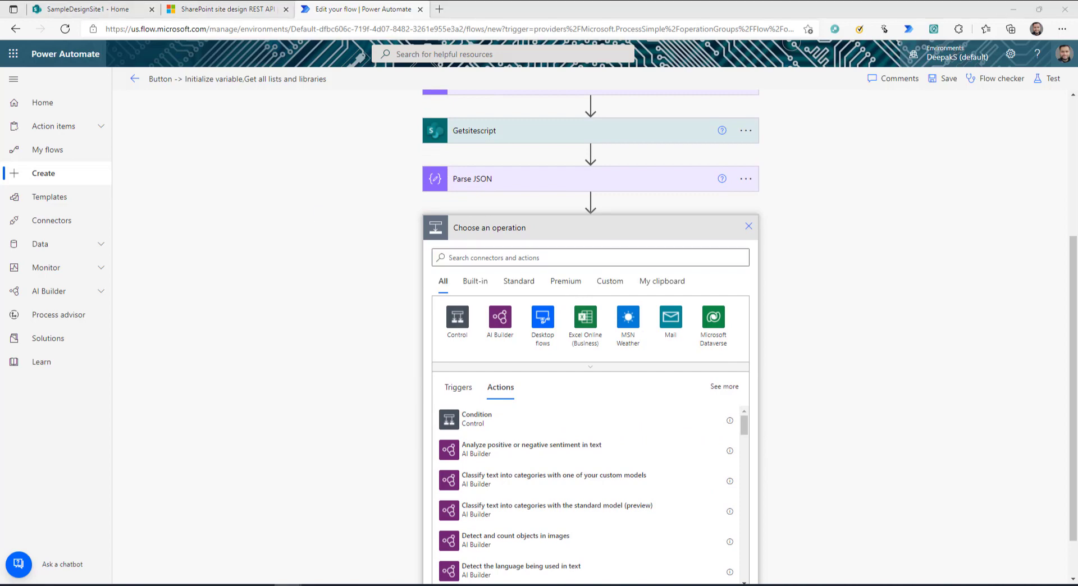
type("sharepo")
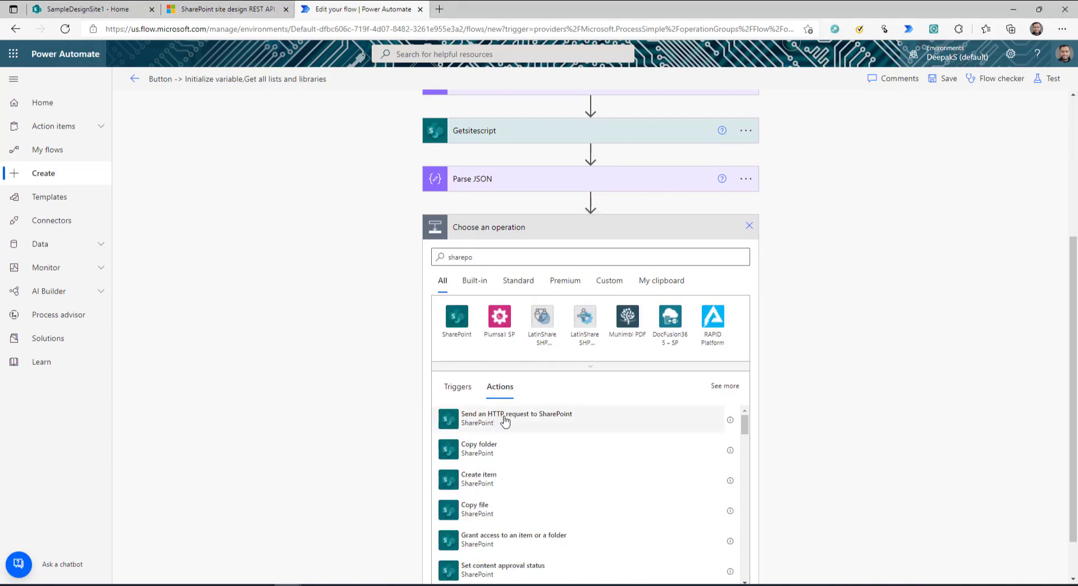
left_click(504, 421)
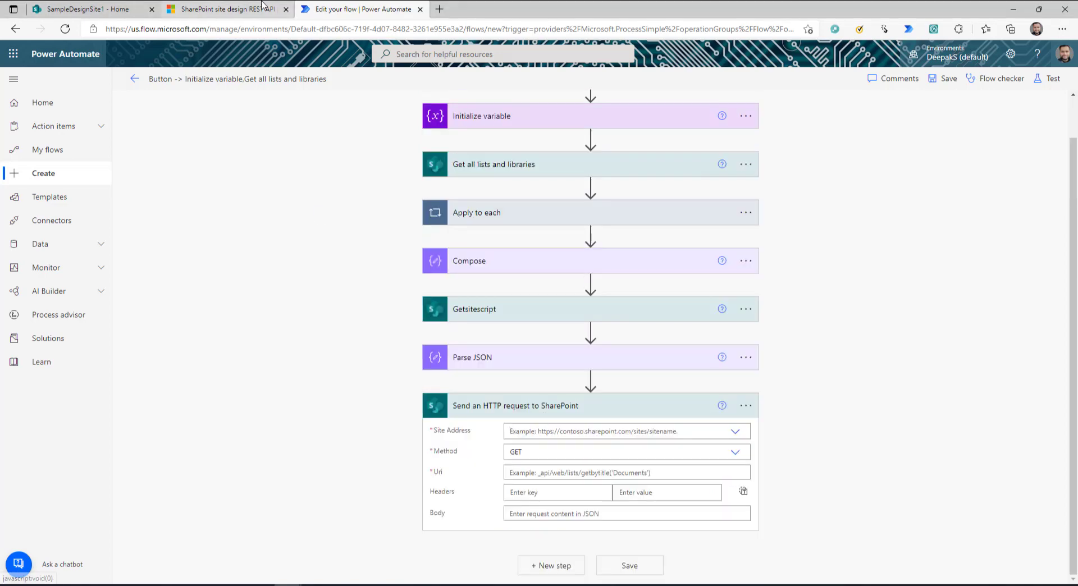
- Copy the CreateSiteScript REST endpoint from the example in the site design REST API documentation and return to the flow
left_click(227, 9)
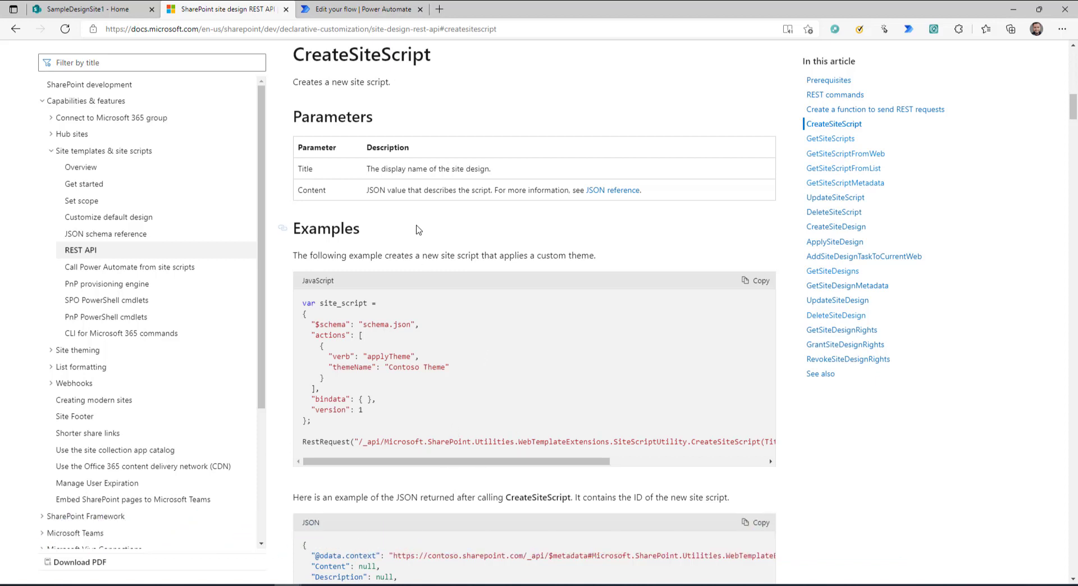
left_click_drag(303, 312, 327, 429)
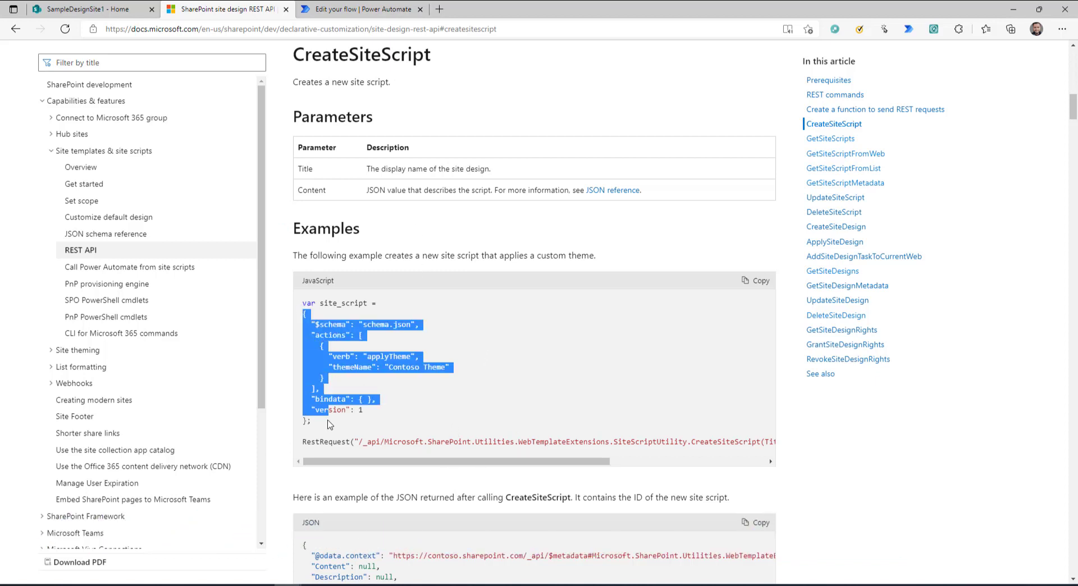
right_click(335, 395)
left_click_drag(359, 444, 497, 457)
key("ctrl+Tab")
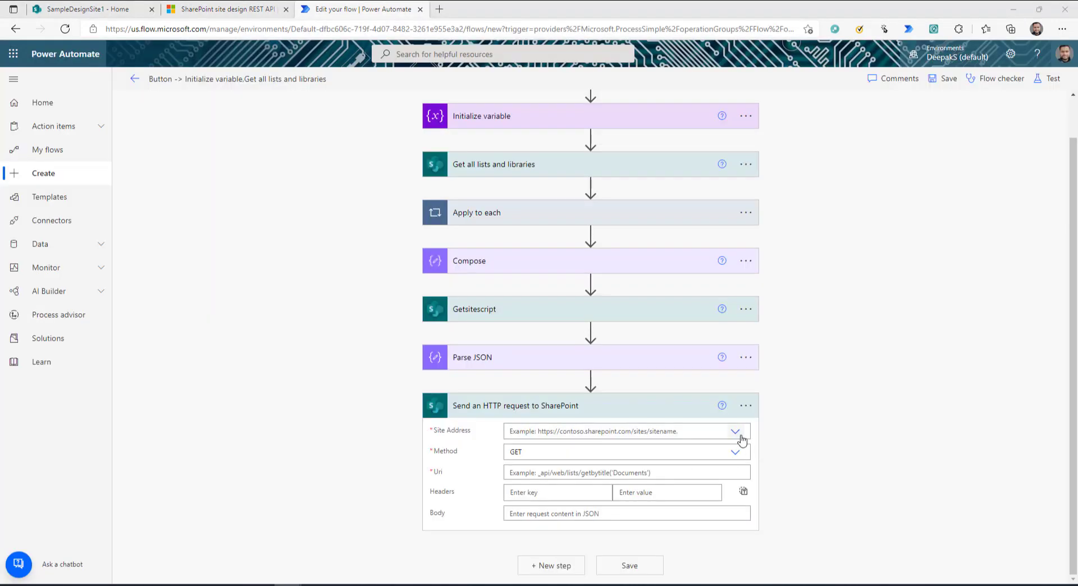
- Set the new HTTP request's site address to Communication site and its method to POST
left_click(735, 431)
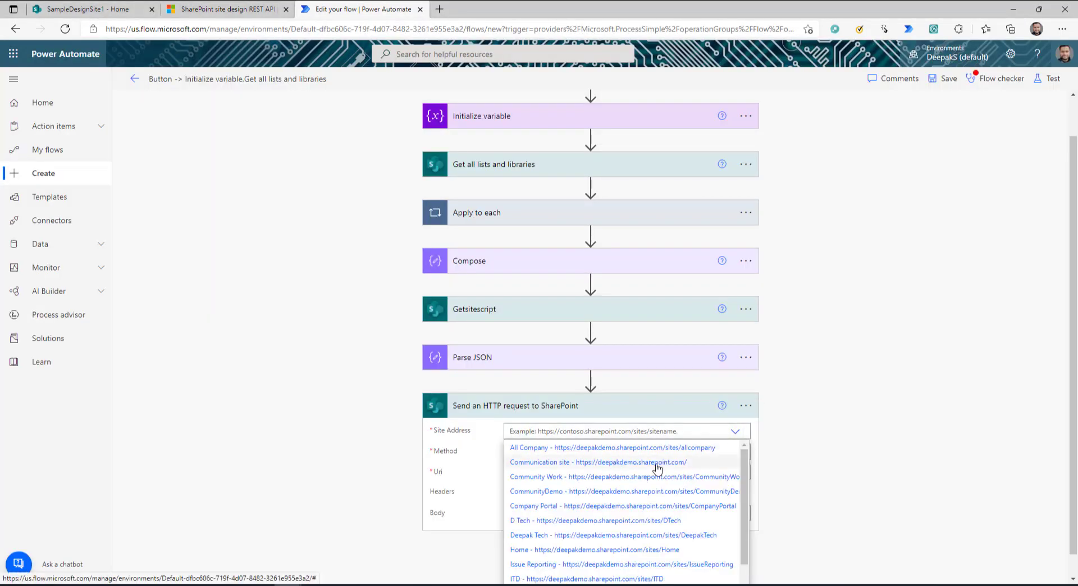
left_click(608, 462)
left_click(590, 453)
left_click(554, 501)
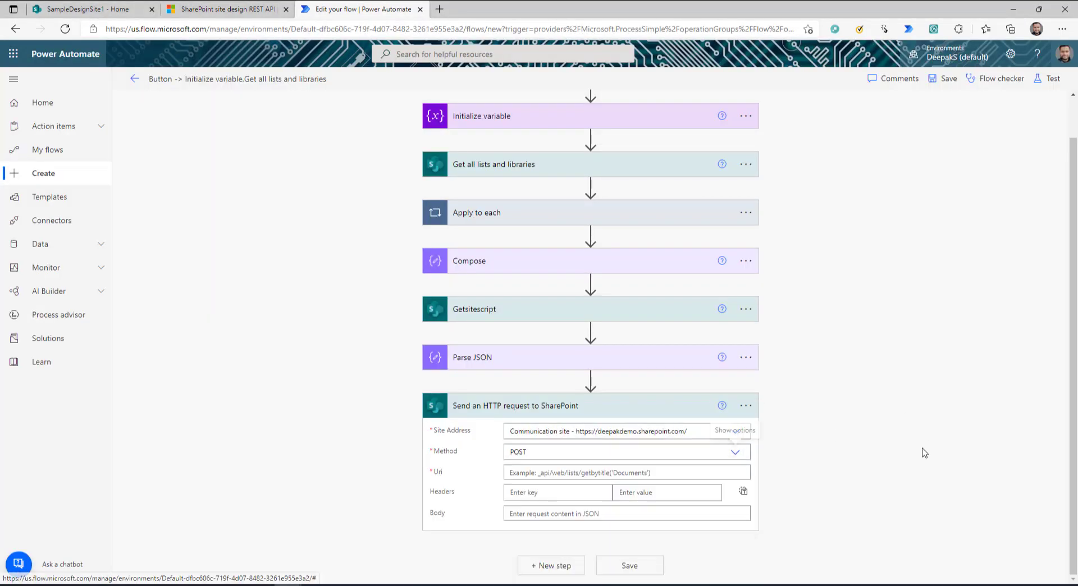
left_click(661, 471)
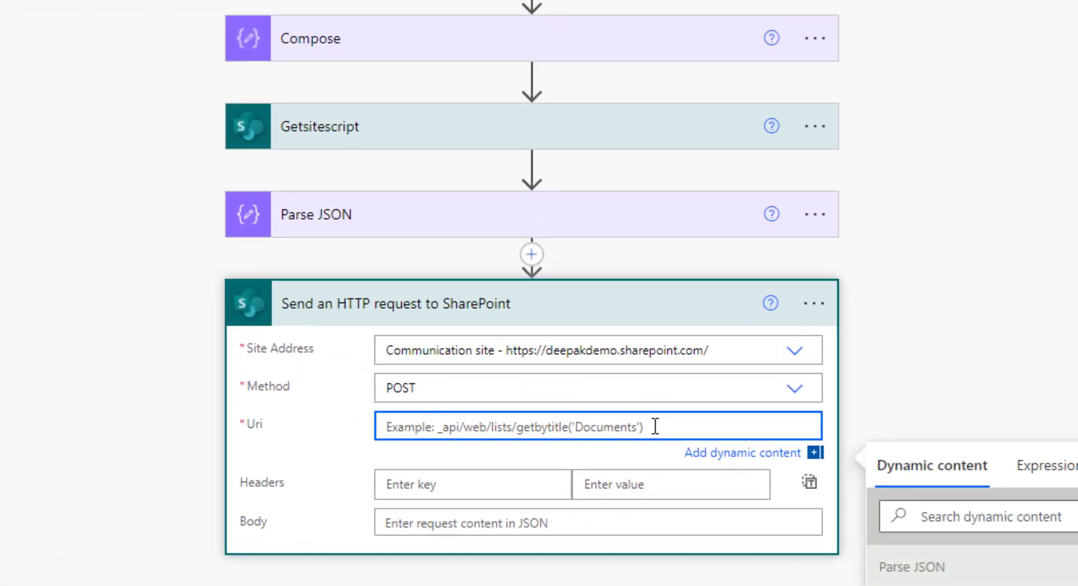
type("/_api/Microsoft.SharePoint.Utilities.WebTemplateExtensions.SiteScriptUtility.CreateSiteScript(Title=@title)?@title='Contoso theme script'")
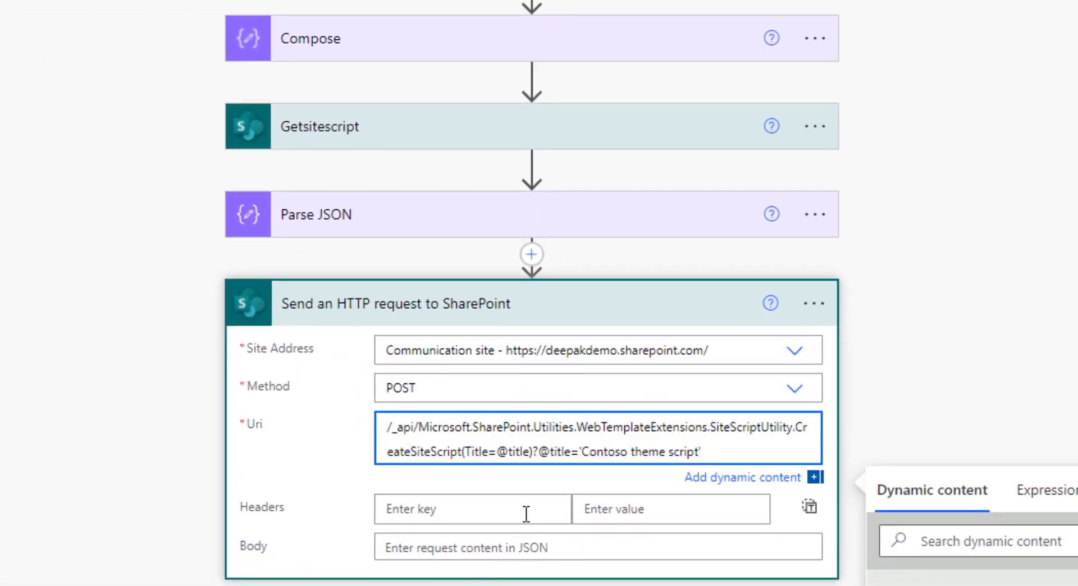
left_click_drag(585, 451, 700, 452)
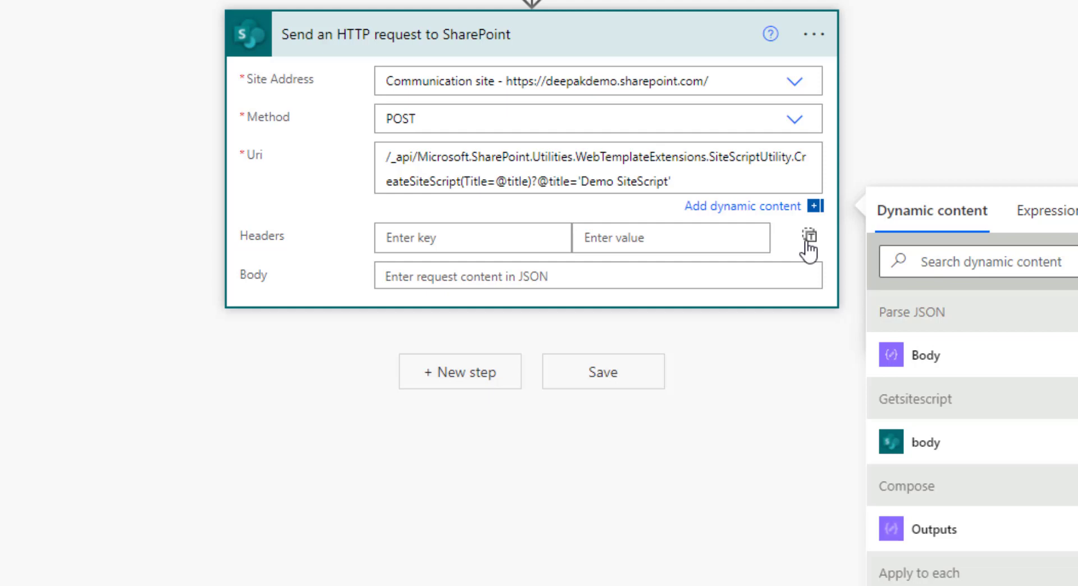
- Enter the headers as JSON: Content-Type application/json;charset=utf-8, ACCEPT application/json; odata.metadata=minimal, x-requestdigest _spPageContextInfo.formDigestValue and ODATA-VERSION 4.0
left_click(809, 237)
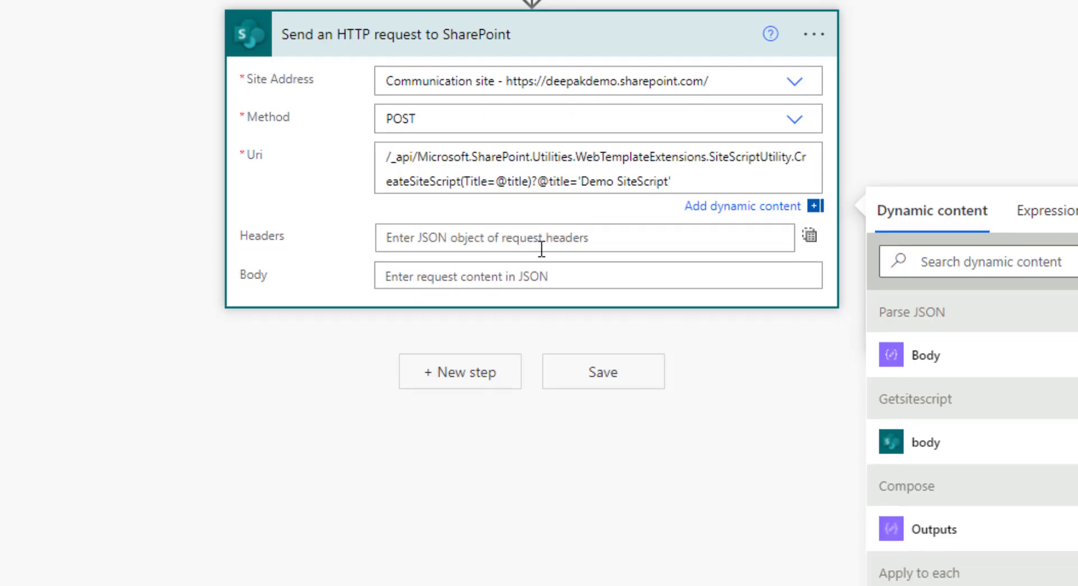
left_click(541, 248)
left_click(440, 464)
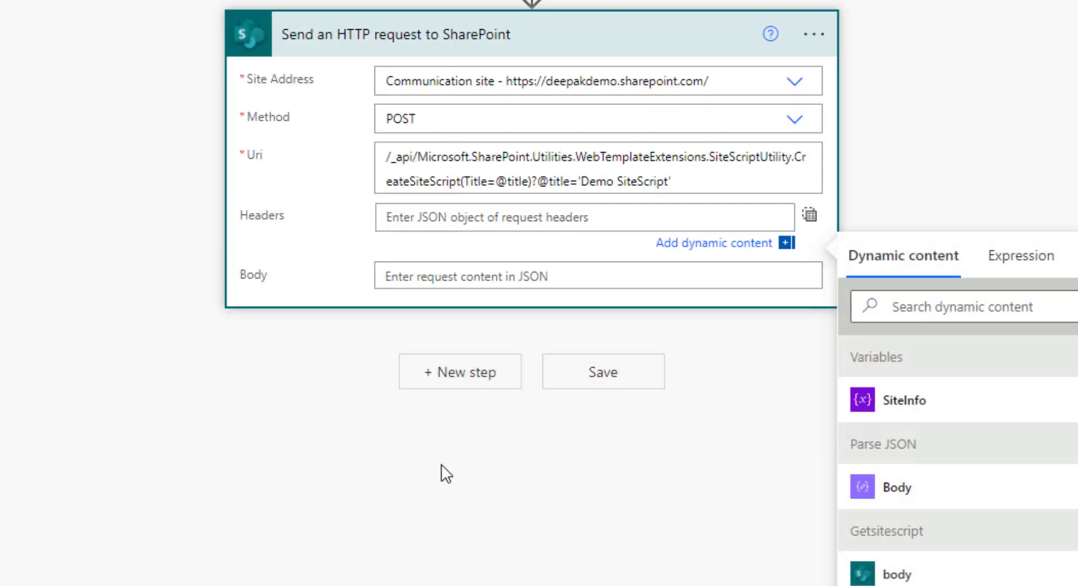
type("{   \"Content-Type\": \"application/json;charset=utf-8\",   \"ACCEPT\": \"application/json; odata.metadata=minimal\",   \"x-requestdigest\": \"_spPageContextInfo.formDigestValue\",   \"ODATA-VERSION\": \"4.0\" }")
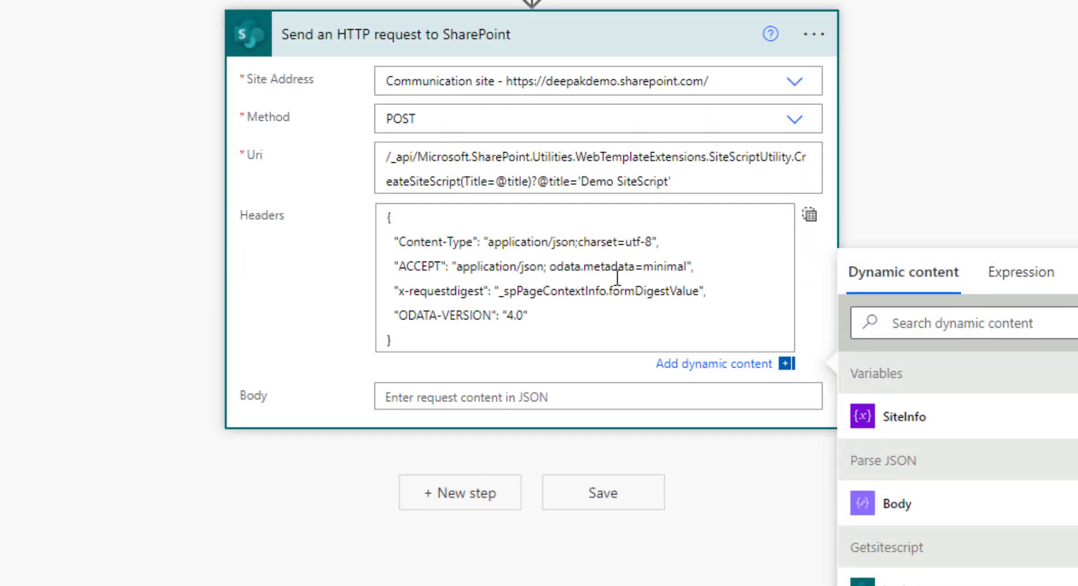
scroll(777, 209, "down", 2)
left_click(810, 93)
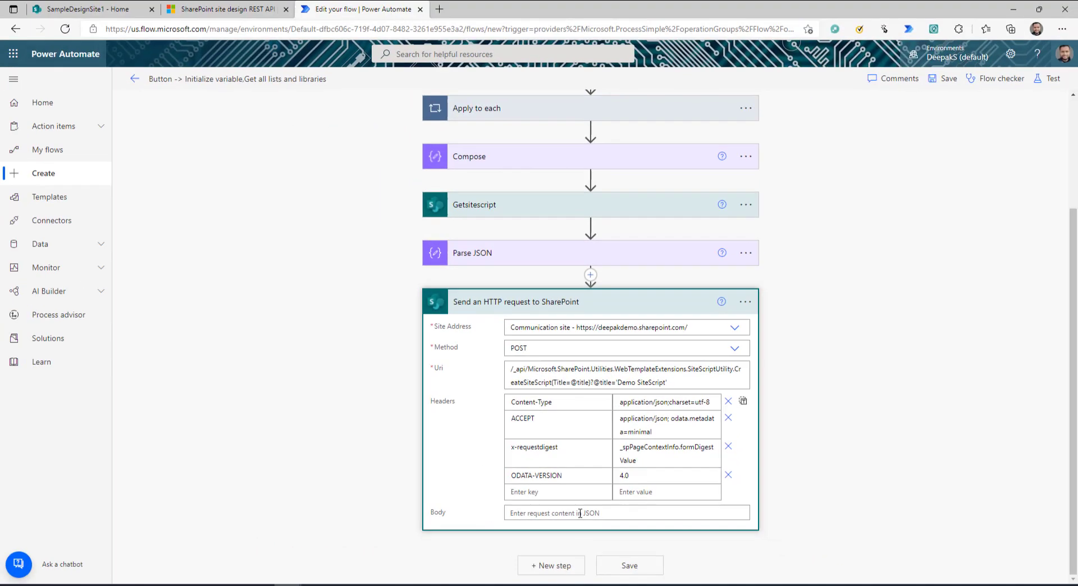
- Set the request body to the Parse JSON Body output and check it against the site_script JSON in the CreateSiteScript documentation example
left_click(580, 513)
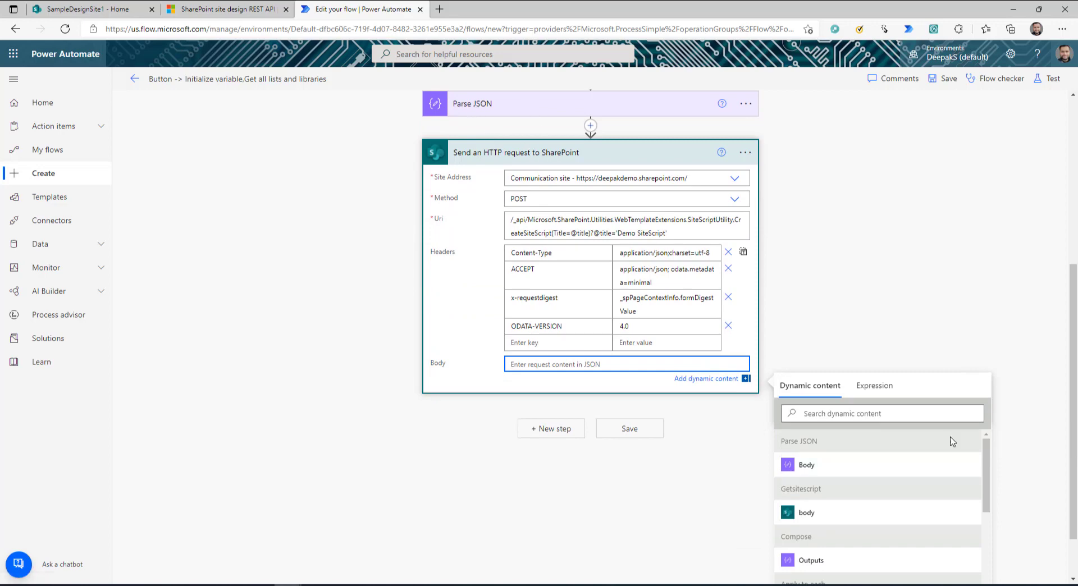
left_click(949, 466)
scroll(514, 422, "up", 1)
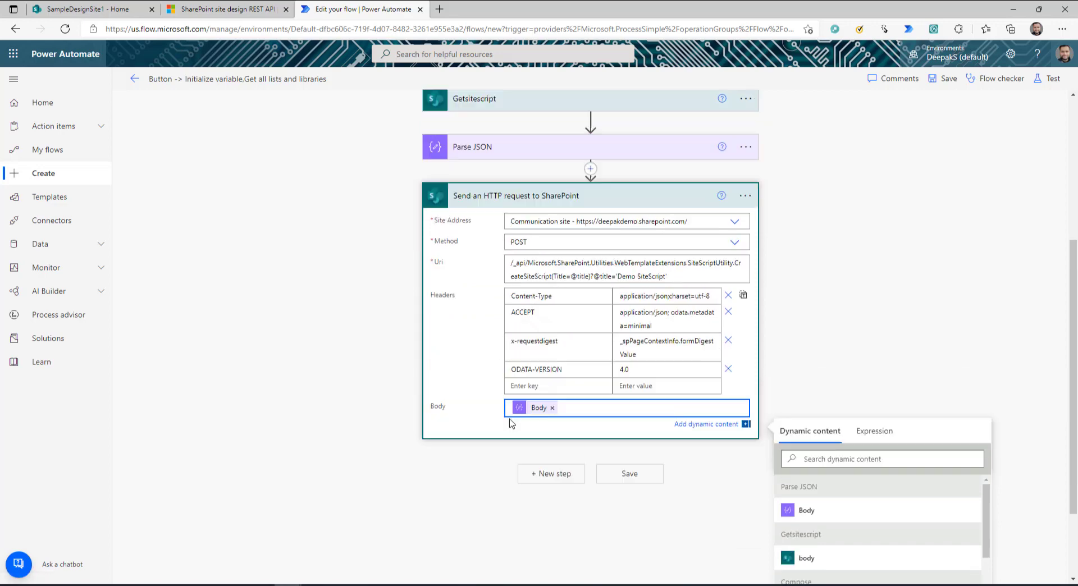
left_click(225, 9)
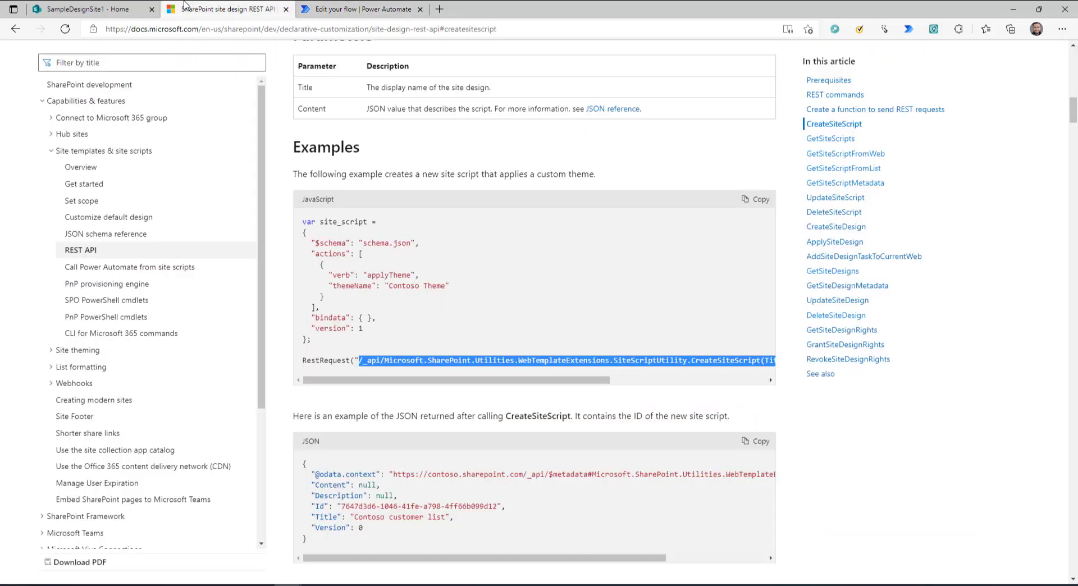
left_click(325, 238)
left_click_drag(301, 236, 314, 344)
key("ctrl+Tab")
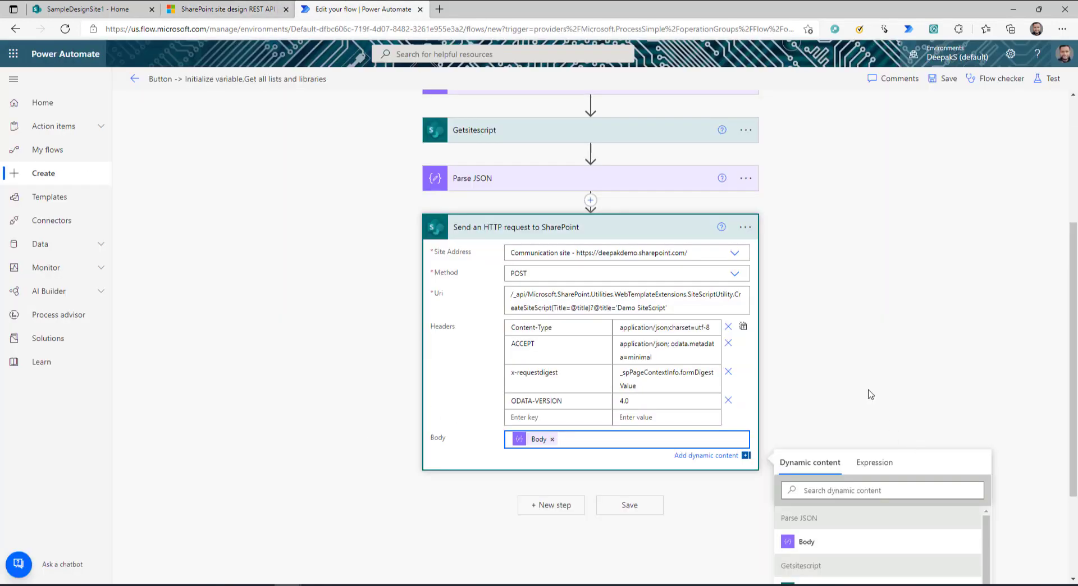
- Save and test the flow with the most recent trigger and expand the HTTP request's run results
left_click(1046, 81)
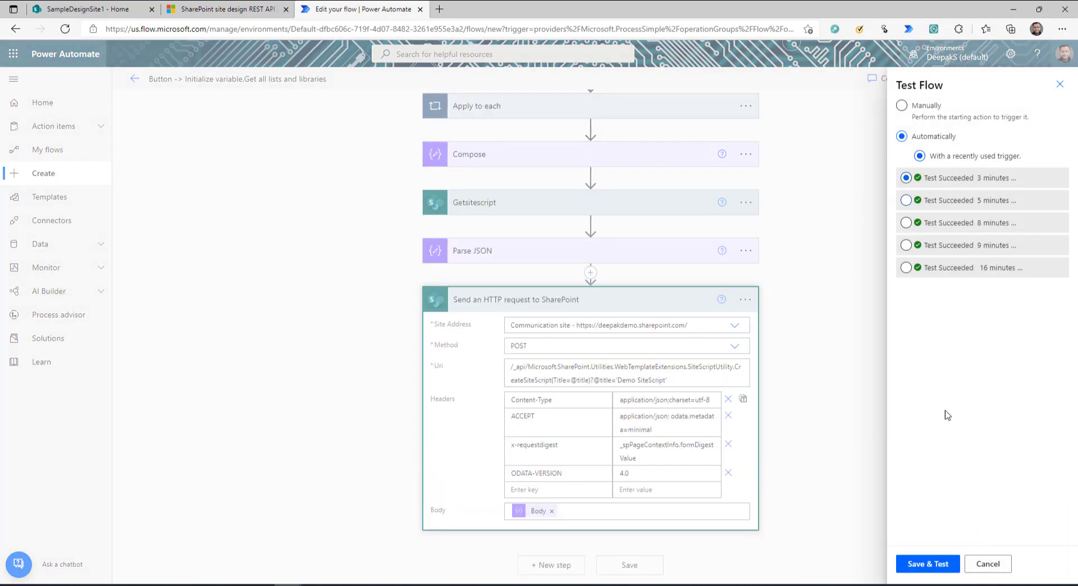
left_click(926, 563)
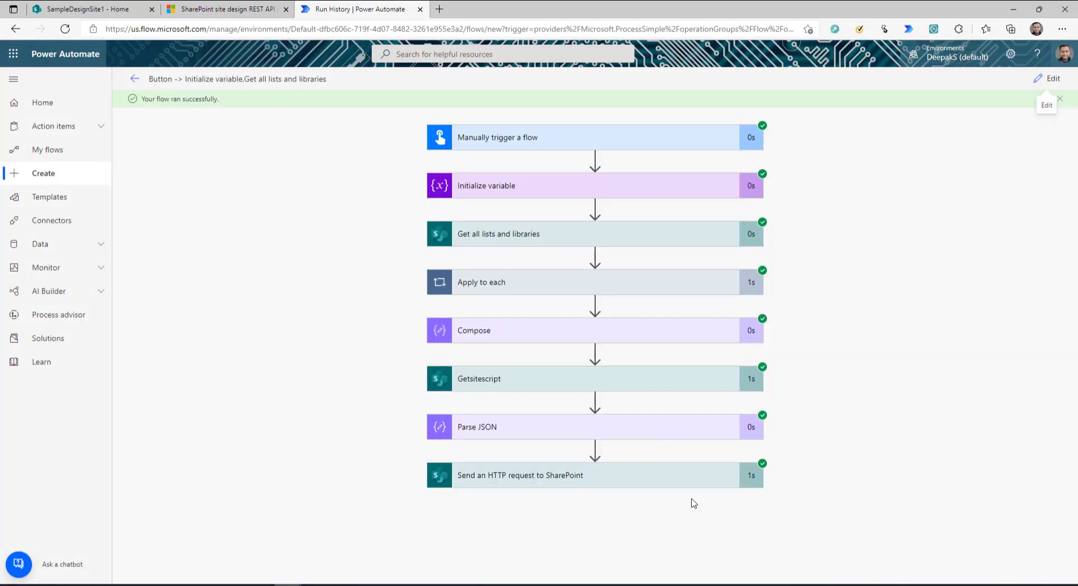
left_click(589, 479)
scroll(833, 462, "down", 5)
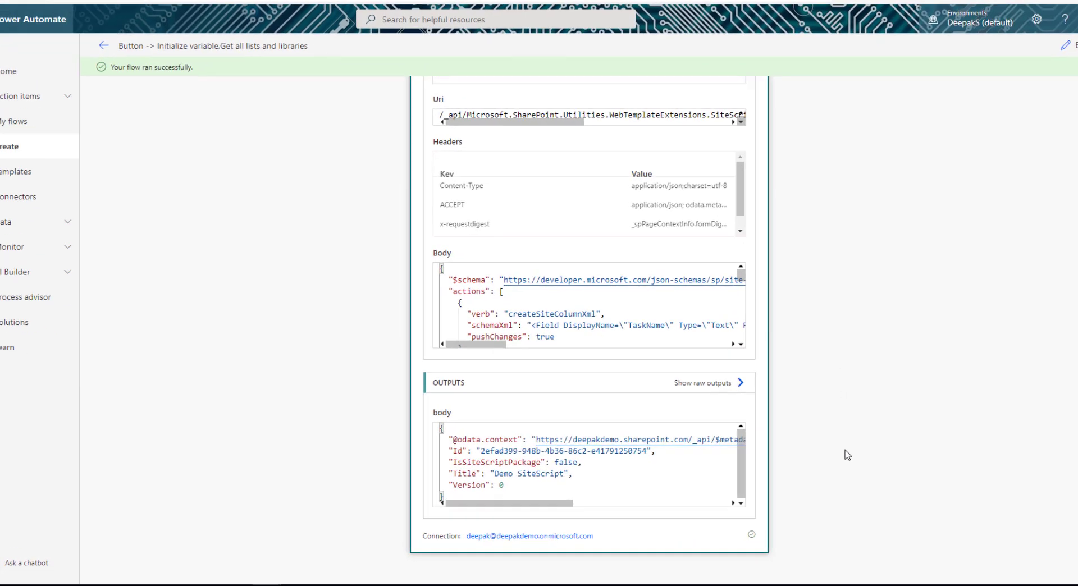
- Inspect the HTTP request's output body and select the created site script's Id value
left_click_drag(460, 496, 434, 449)
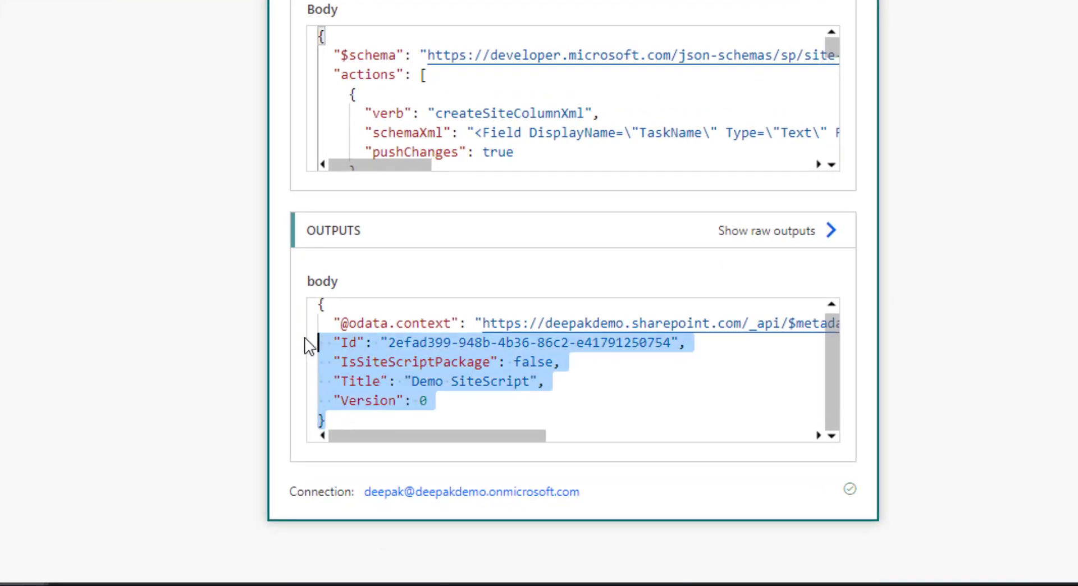
left_click_drag(307, 345, 291, 311)
left_click(408, 348)
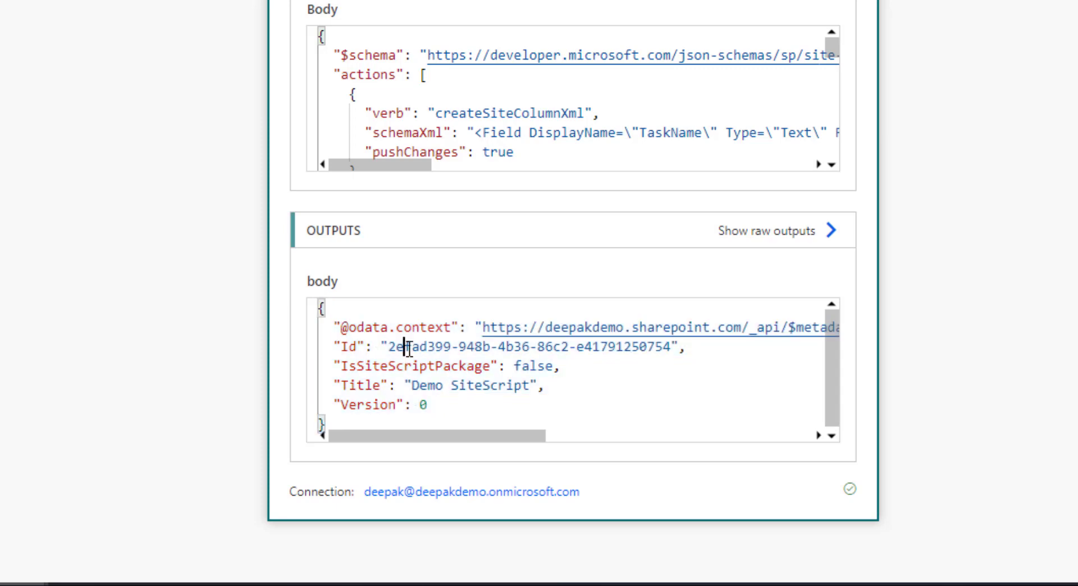
double_click(408, 348)
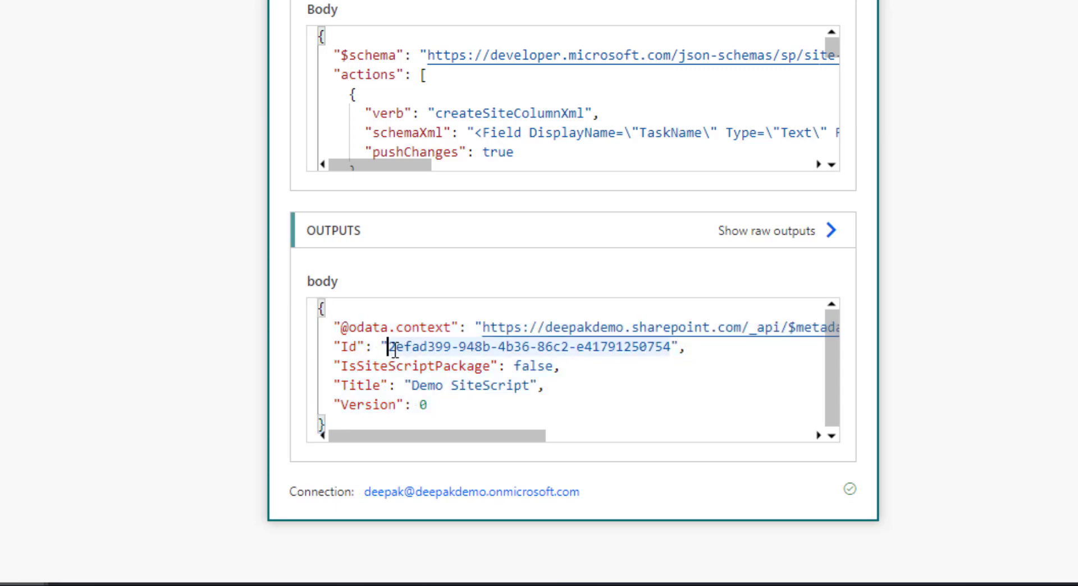
left_click_drag(387, 346, 670, 347)
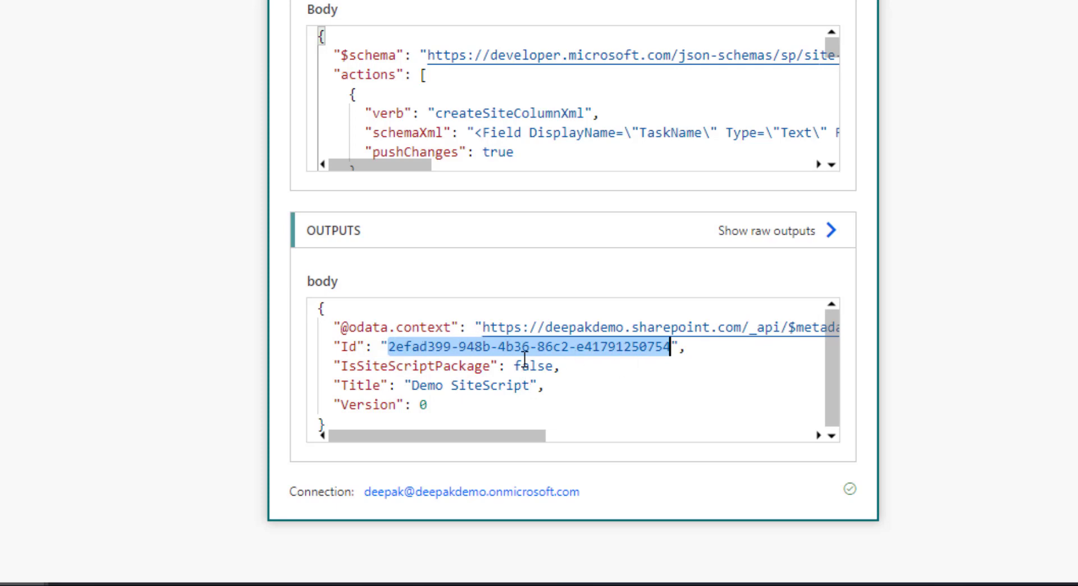
- Return to editing the flow and add a second Send an HTTP request to SharePoint action at the end
left_click(1055, 78)
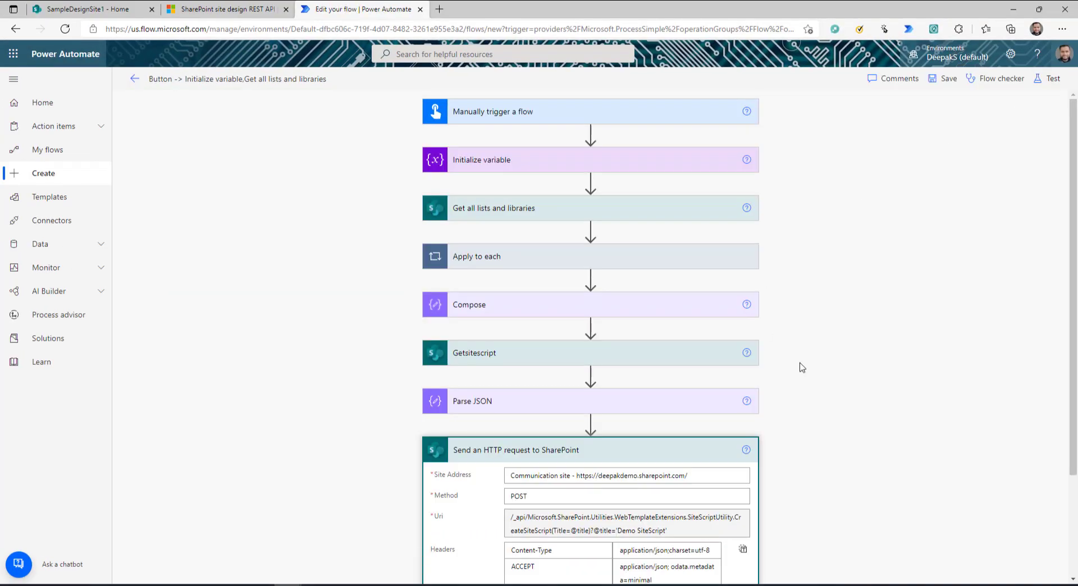
left_click(559, 501)
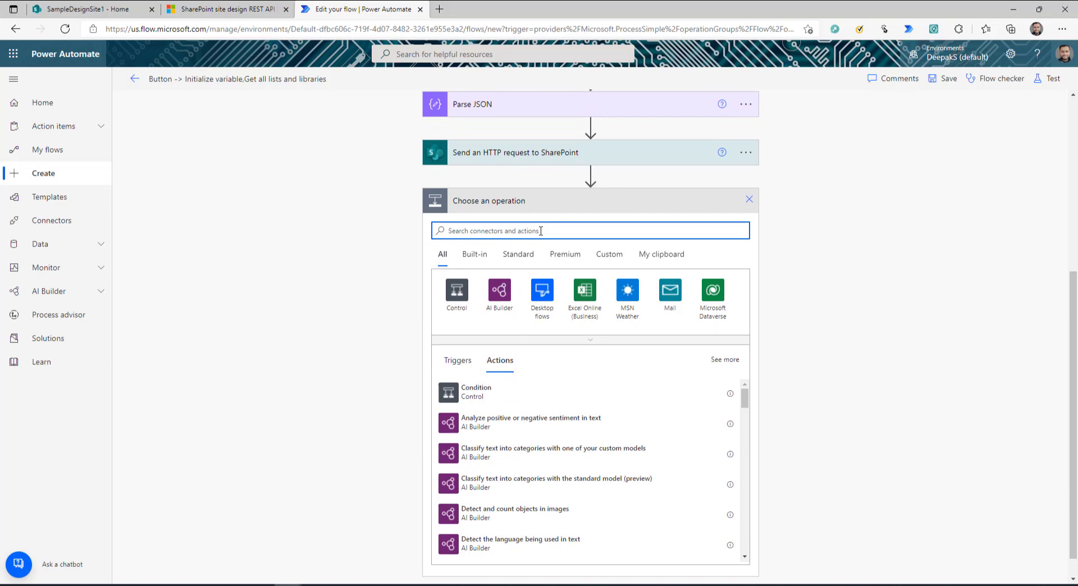
type("s")
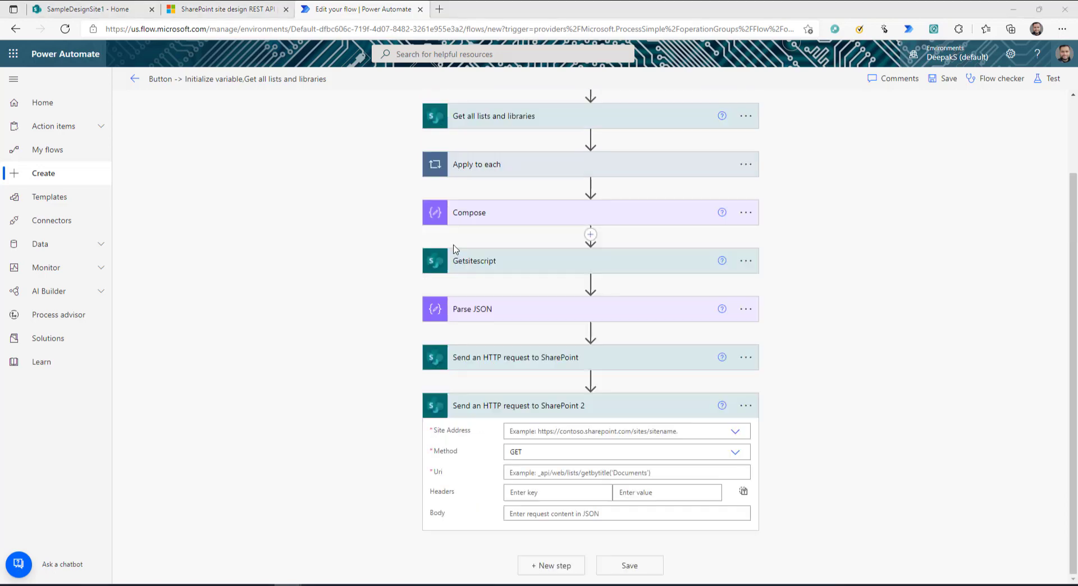
- Copy the CreateSiteDesign endpoint path from the example in the SharePoint site design REST API documentation
left_click(246, 7)
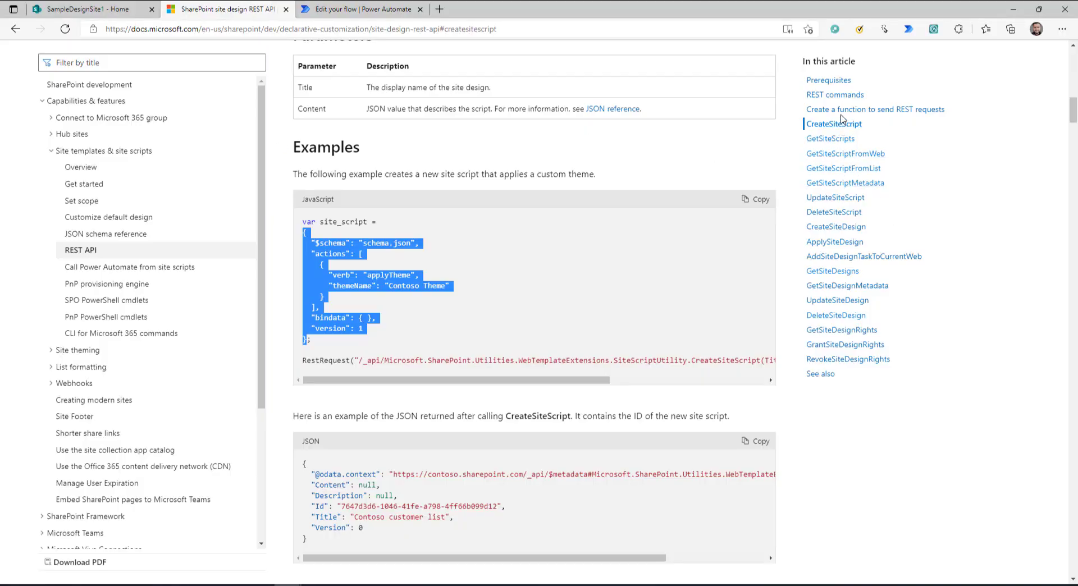
left_click(840, 227)
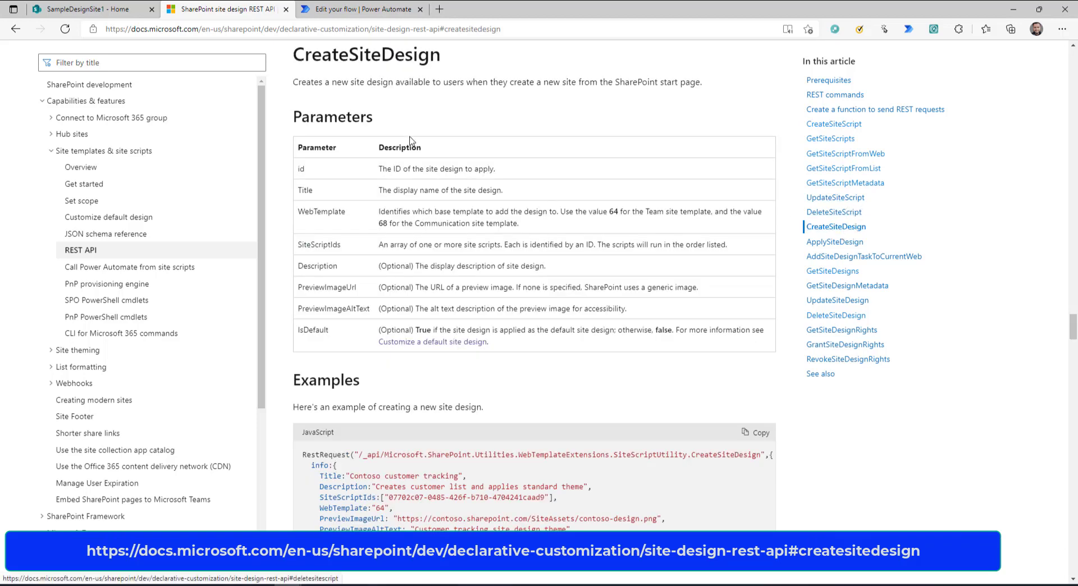
scroll(393, 356, "down", 2)
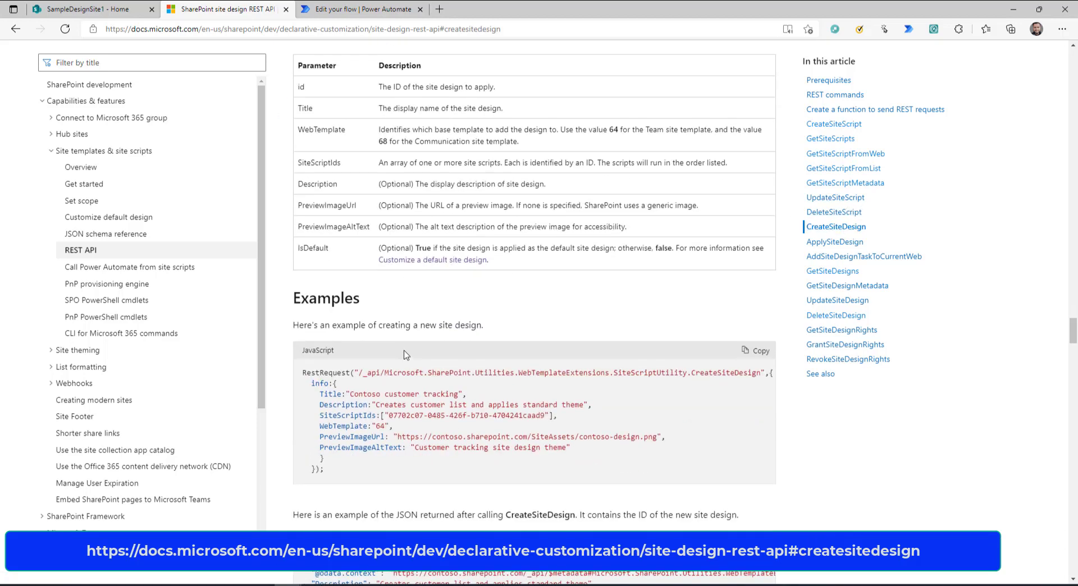
left_click_drag(537, 376, 762, 372)
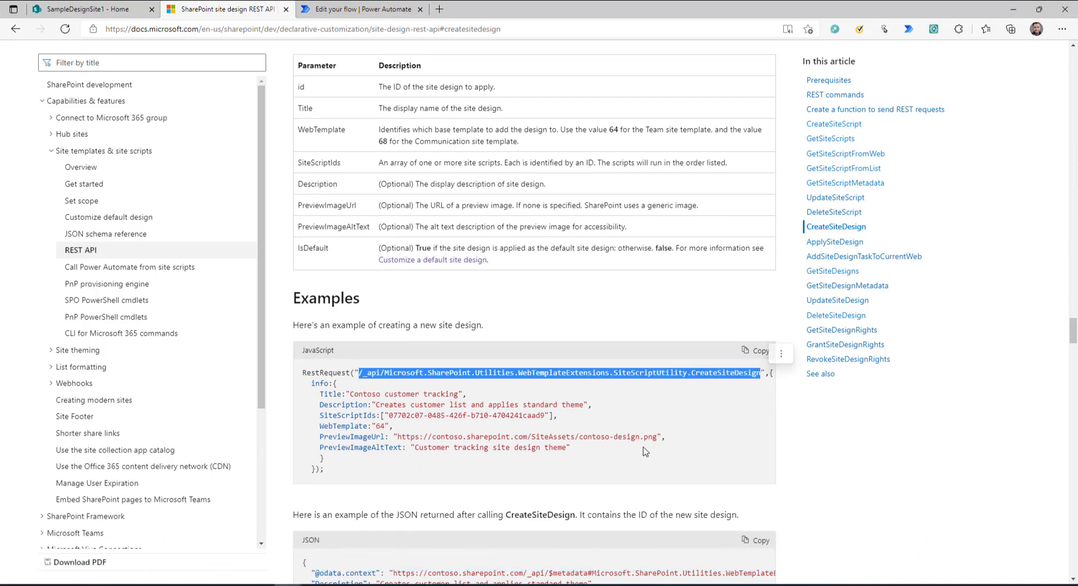
key("ctrl+c")
- Back in the flow, set the second HTTP request's site address to SampleDesignSite1 and its method to POST
left_click(360, 9)
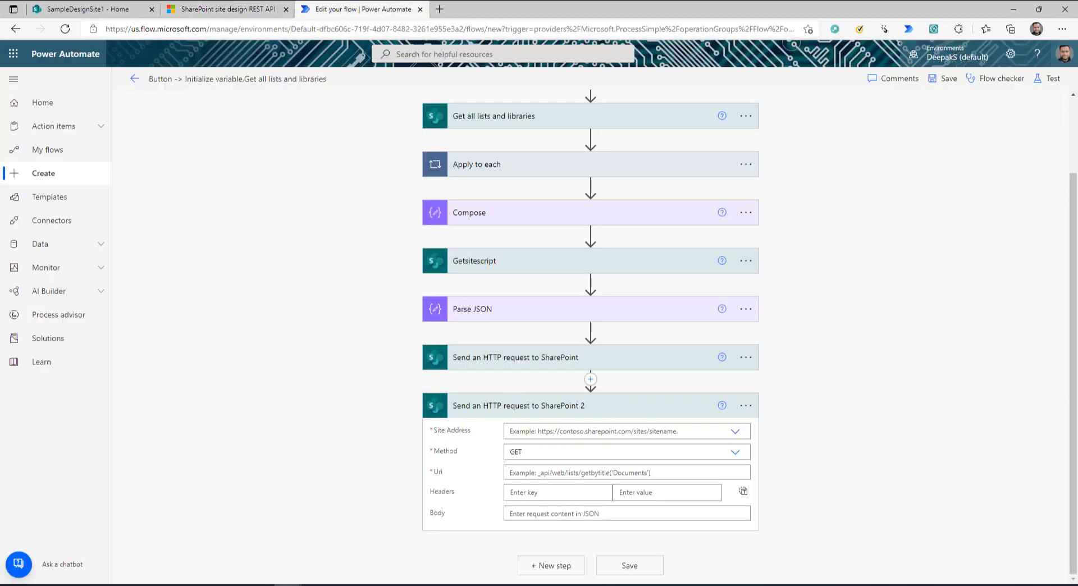
left_click(735, 407)
left_click(705, 552)
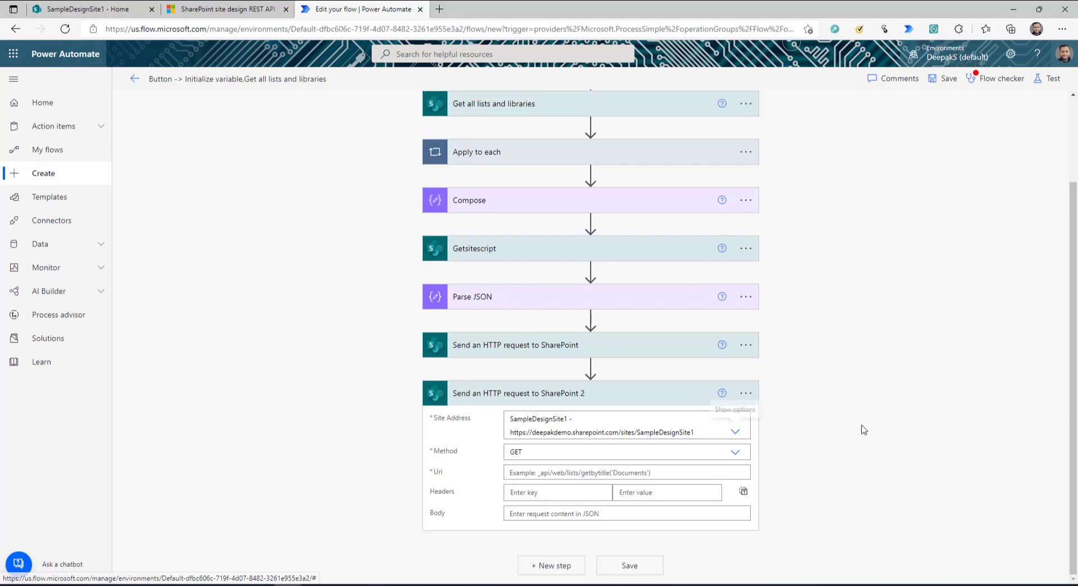
left_click(735, 452)
left_click(541, 499)
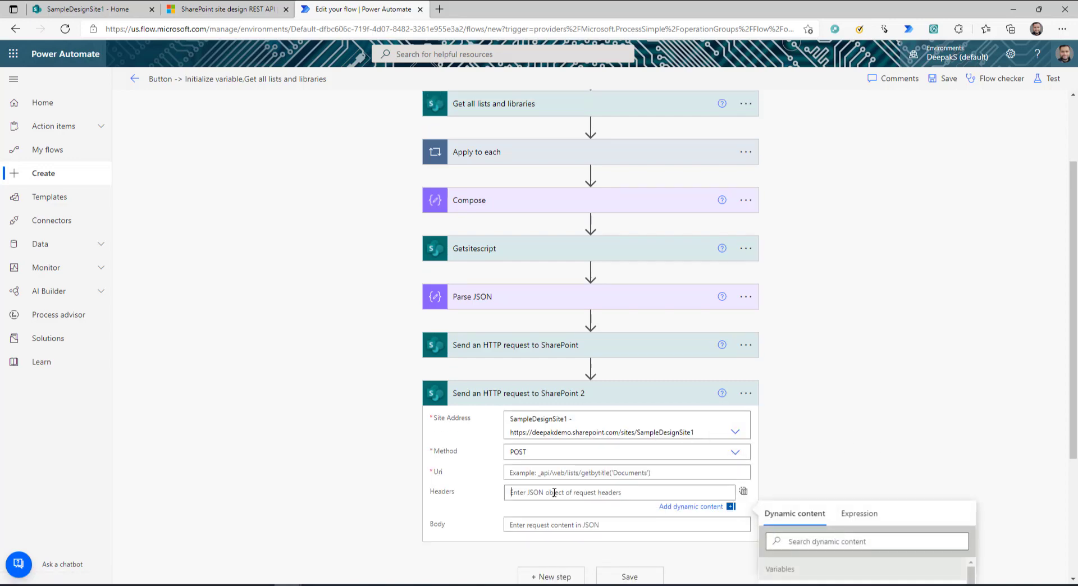
- Add the header accept with application/json;odata=verbose and set the Uri to /_api/Microsoft.SharePoint.Utilities.WebTemplateExtensions.SiteScriptUtility.CreateSiteDesign
key("ctrl+v")
left_click(852, 420)
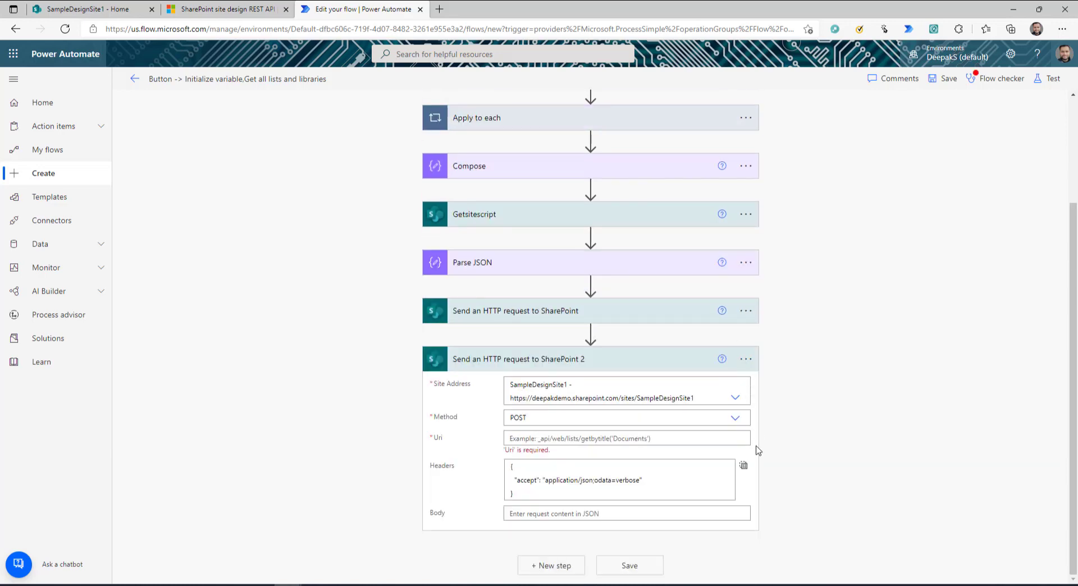
left_click(743, 474)
left_click(574, 448)
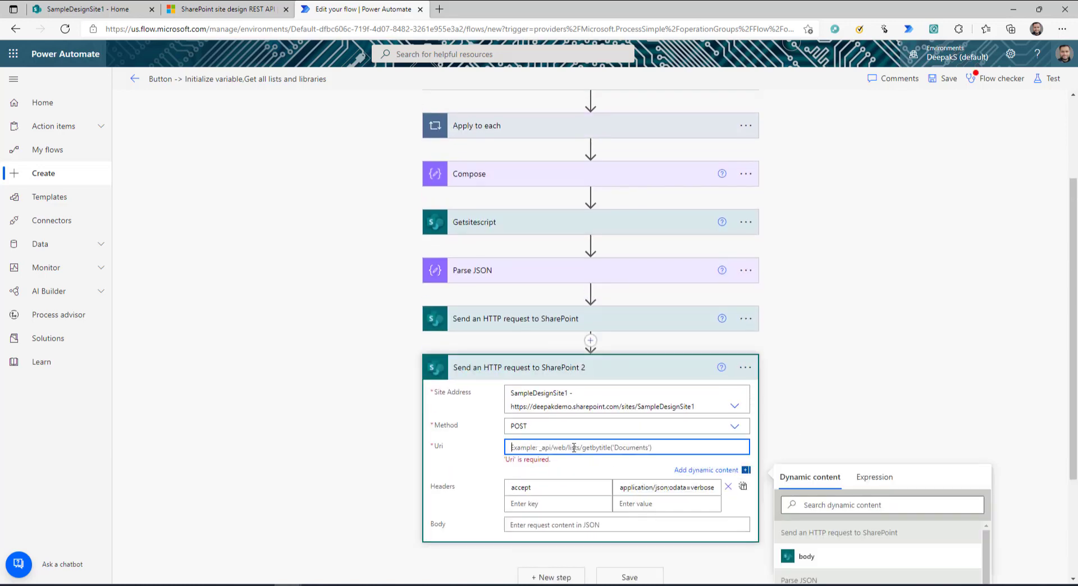
key("ctrl+v")
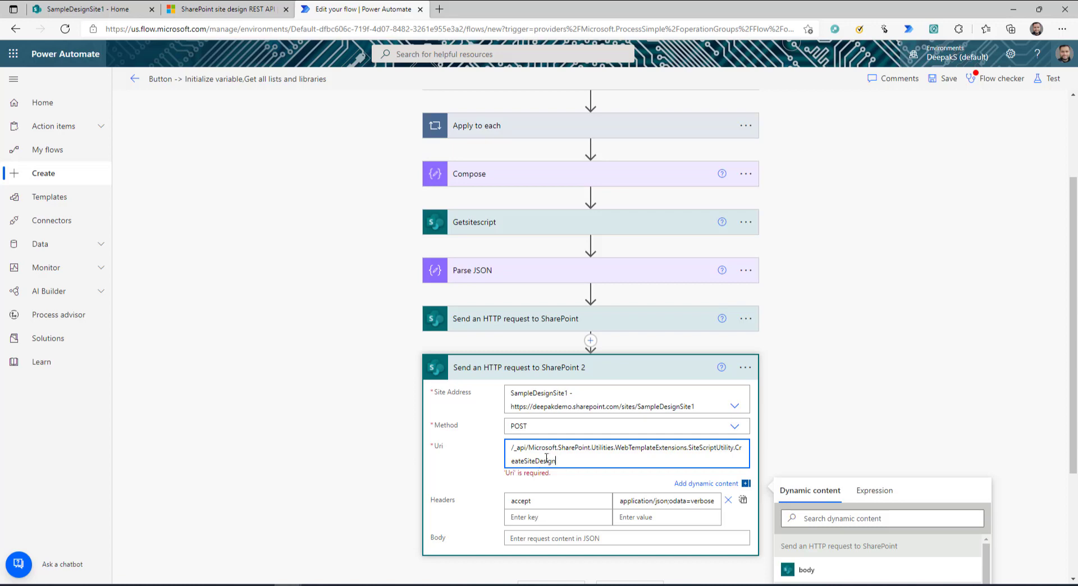
left_click(857, 433)
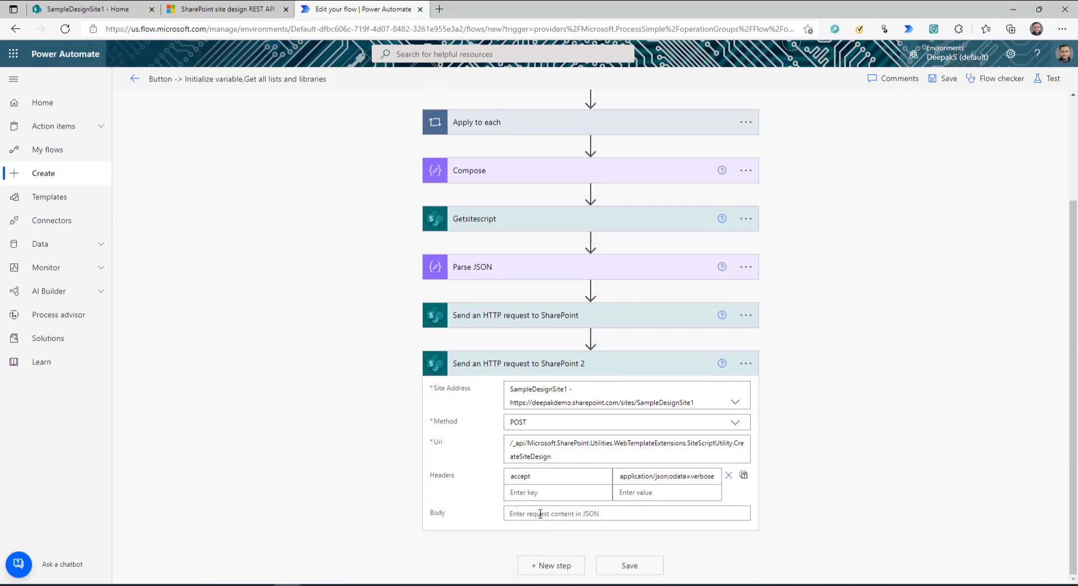
- Copy the info JSON object from the documentation's CreateSiteDesign example into the second HTTP request's body
left_click(224, 9)
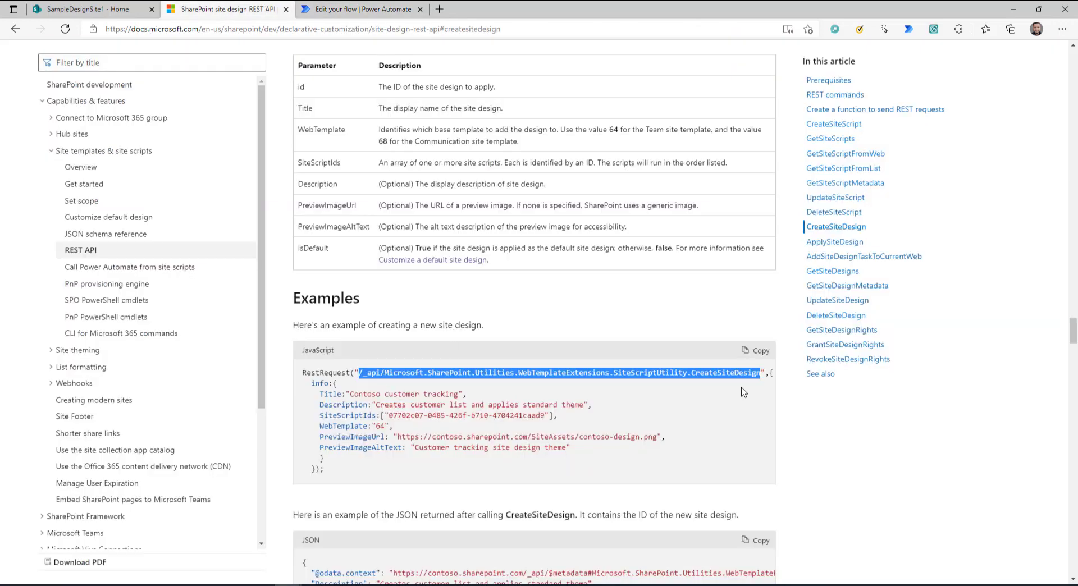
left_click(771, 374)
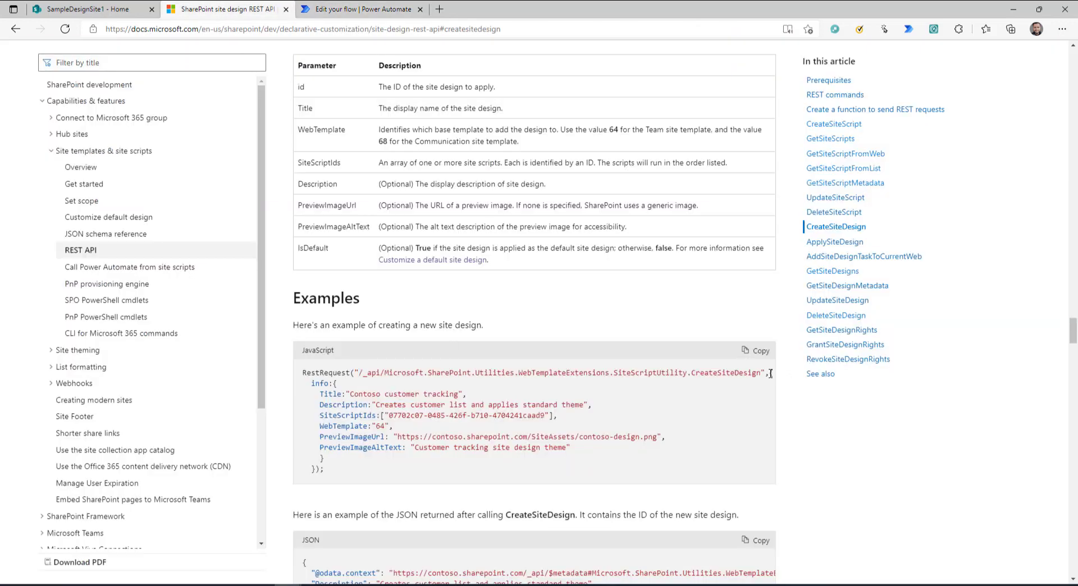
left_click_drag(770, 374, 319, 469)
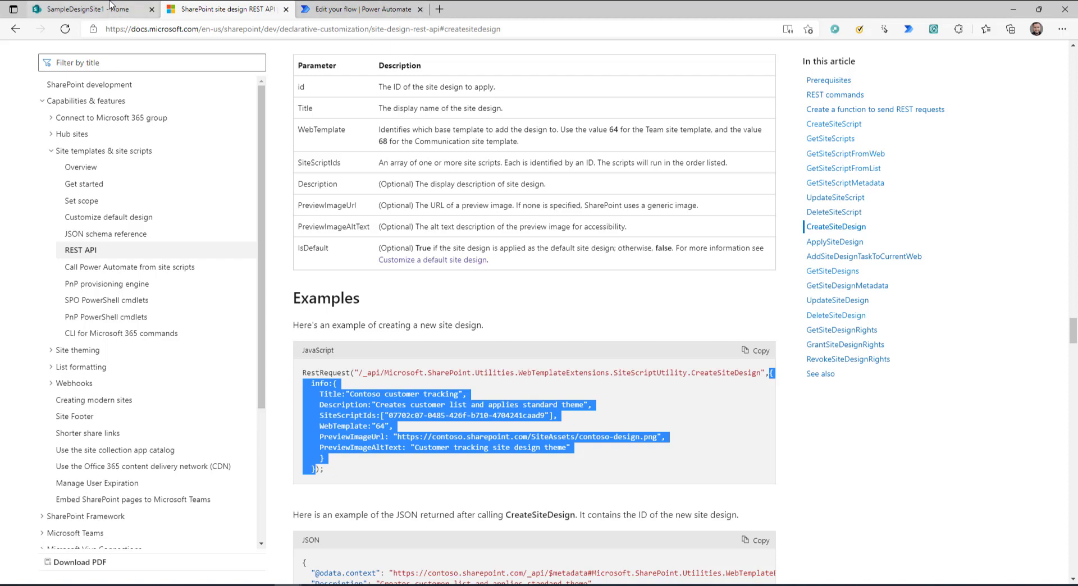
left_click(360, 9)
left_click(571, 512)
key("ctrl+v")
- Replace the sample Title value in the request body with "Demo Site"
double_click(524, 193)
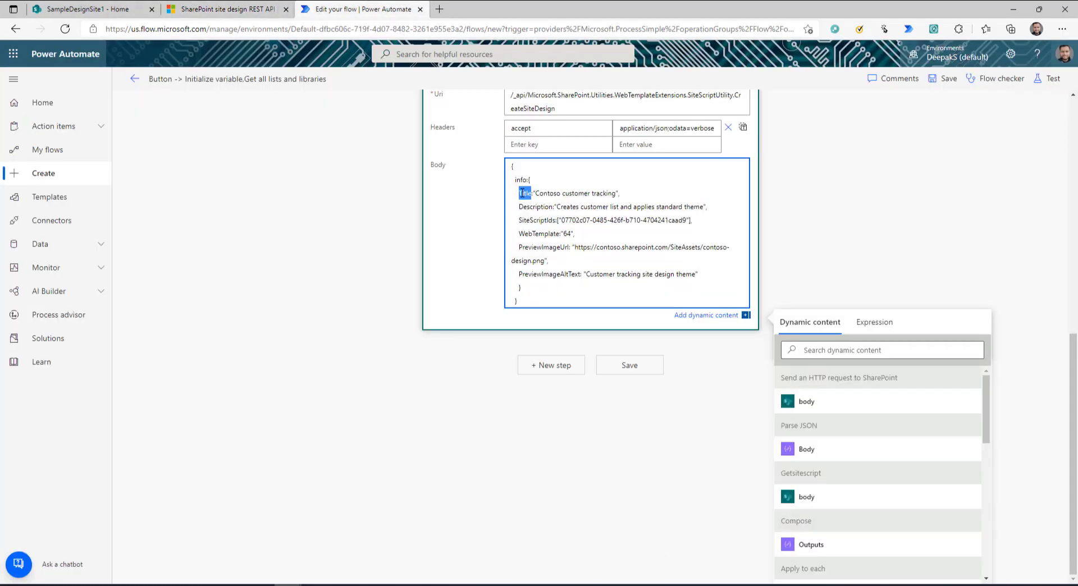
left_click_drag(535, 193, 611, 194)
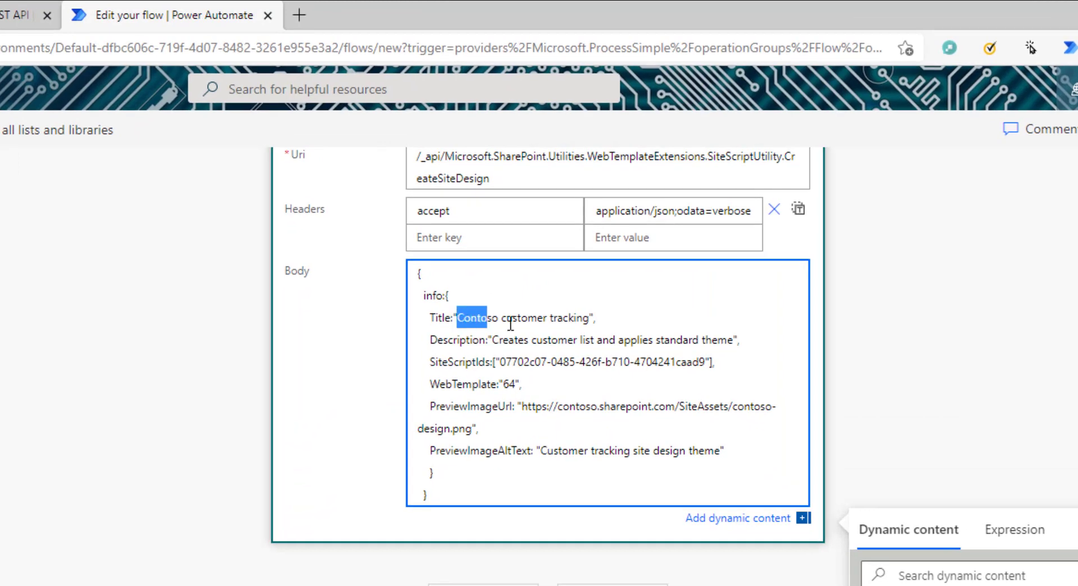
left_click_drag(581, 319, 587, 319)
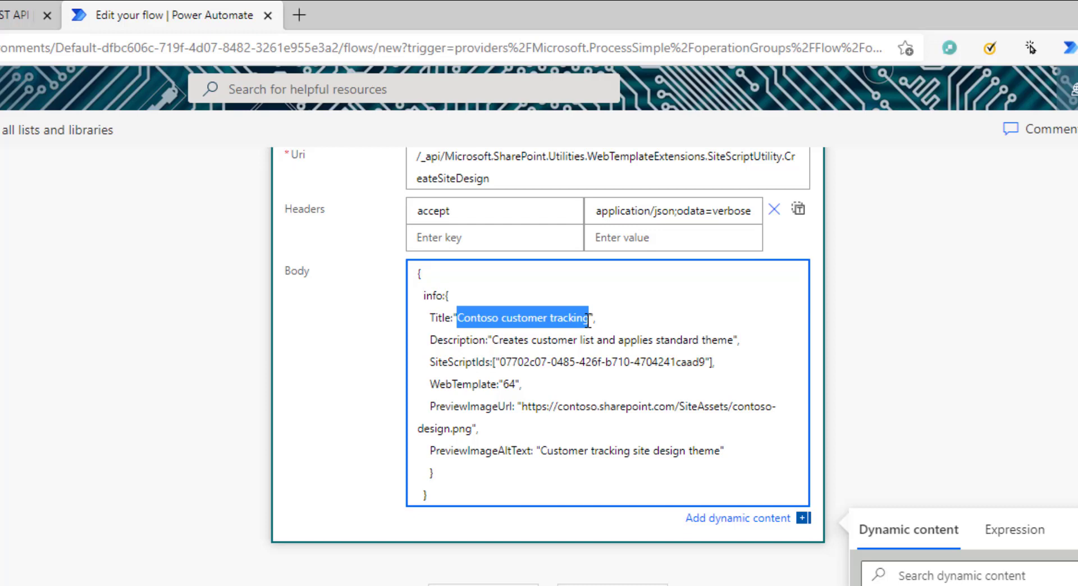
type("Demo Site")
key("End")
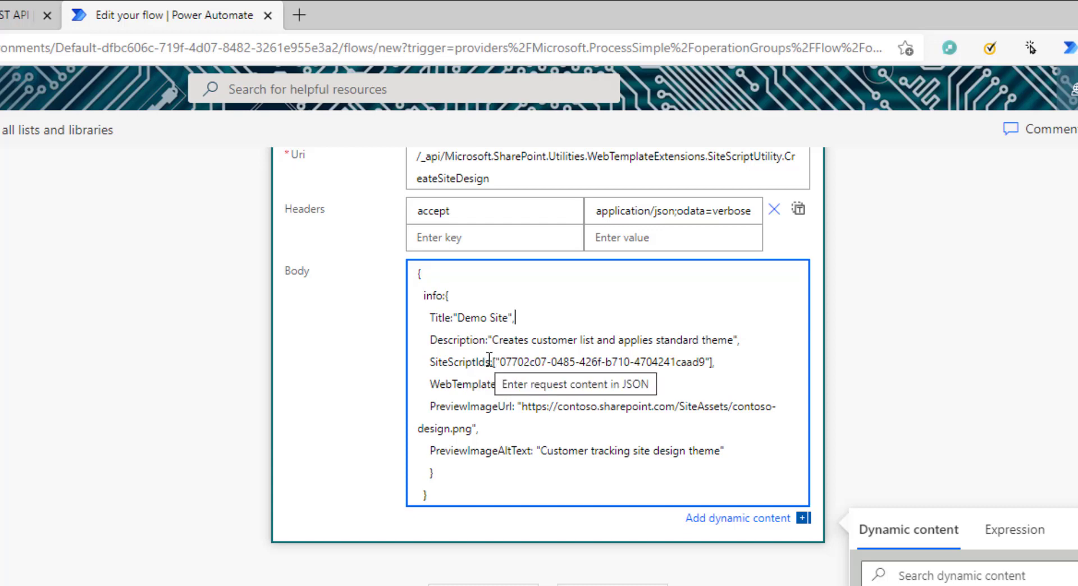
- Rename the two Send an HTTP request to SharePoint actions as CreateSiteScript and CreateSiteDesign
left_click_drag(492, 362, 432, 362)
left_click(551, 365)
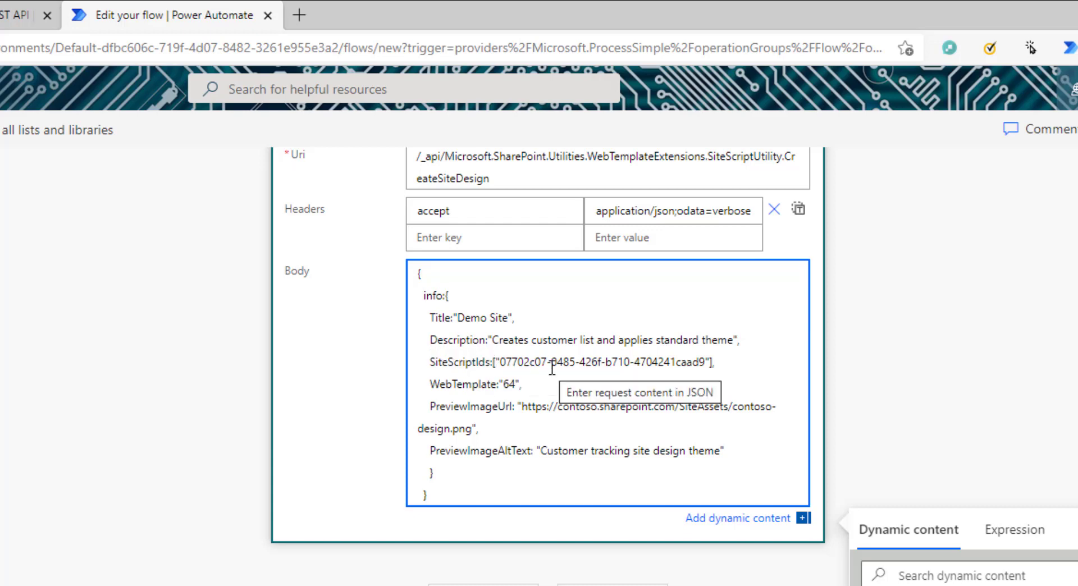
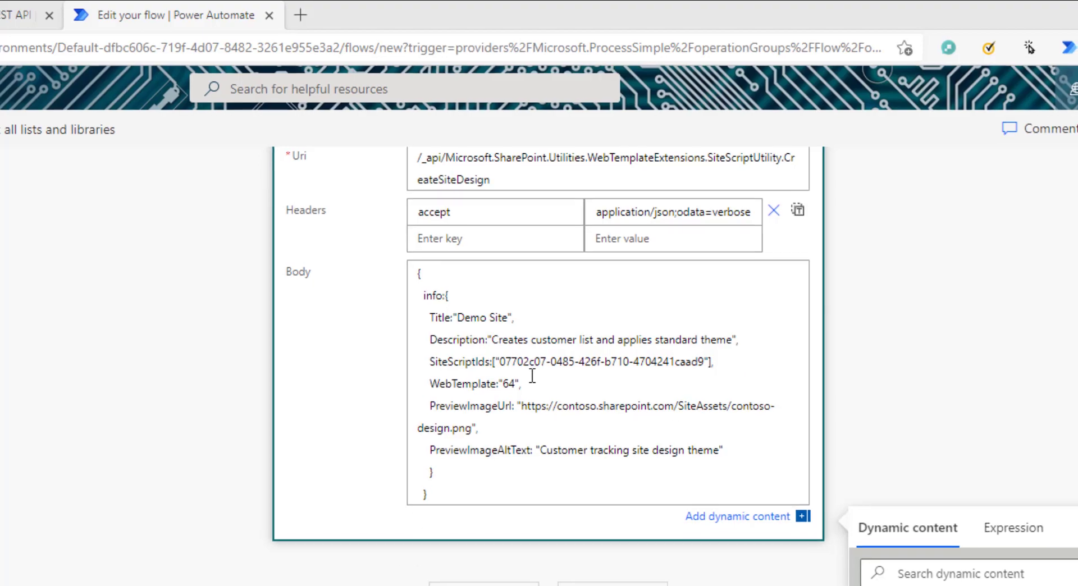
left_click_drag(494, 362, 704, 362)
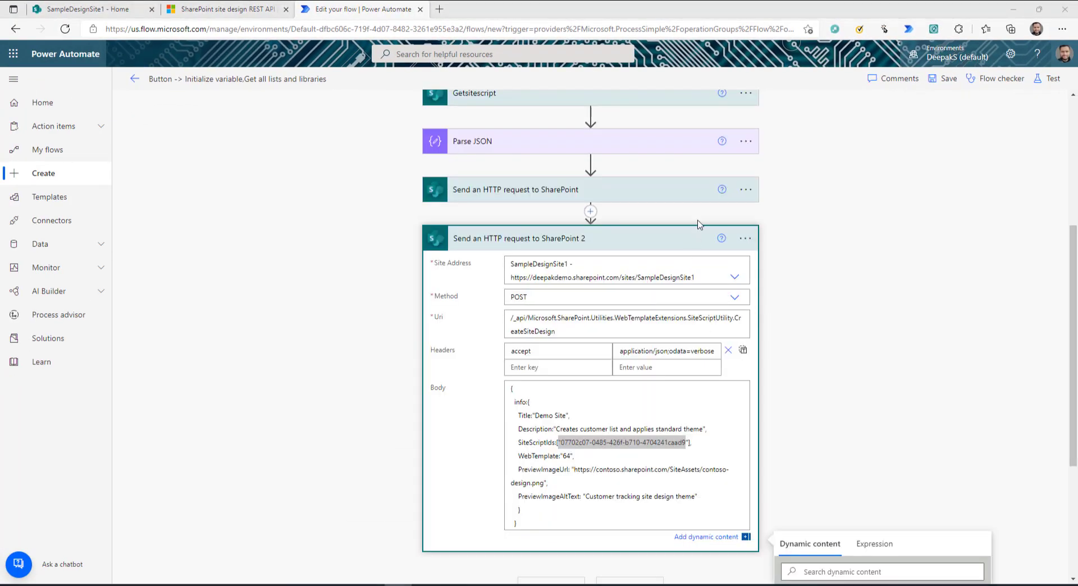
left_click(746, 189)
left_click(791, 229)
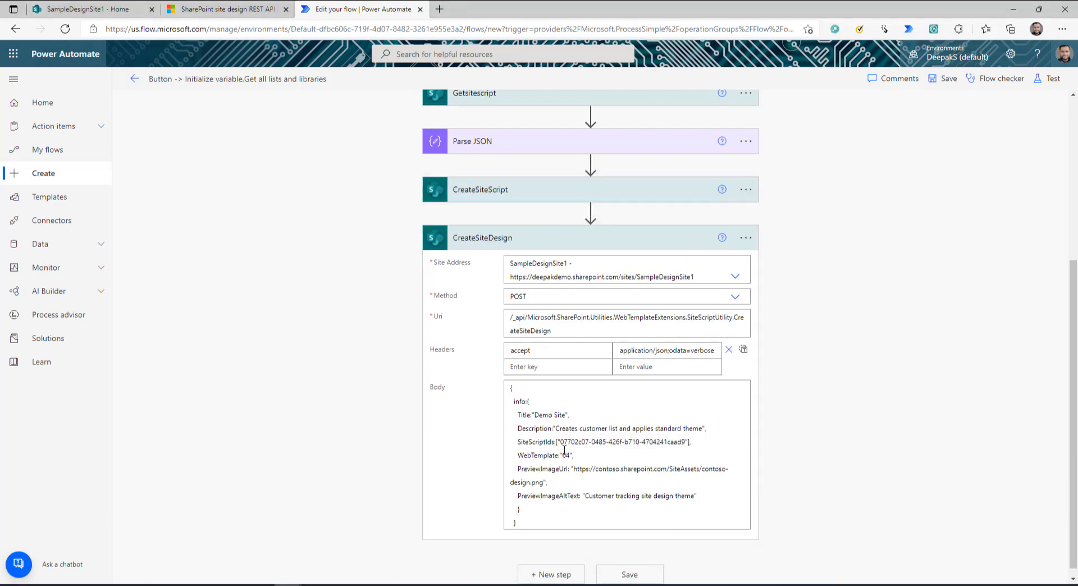
- Select the sample ID in the body's SiteScriptIds and write the expression body('CreateSiteScript')?['Id'] to replace it
left_click(562, 442)
left_click_drag(563, 442, 686, 442)
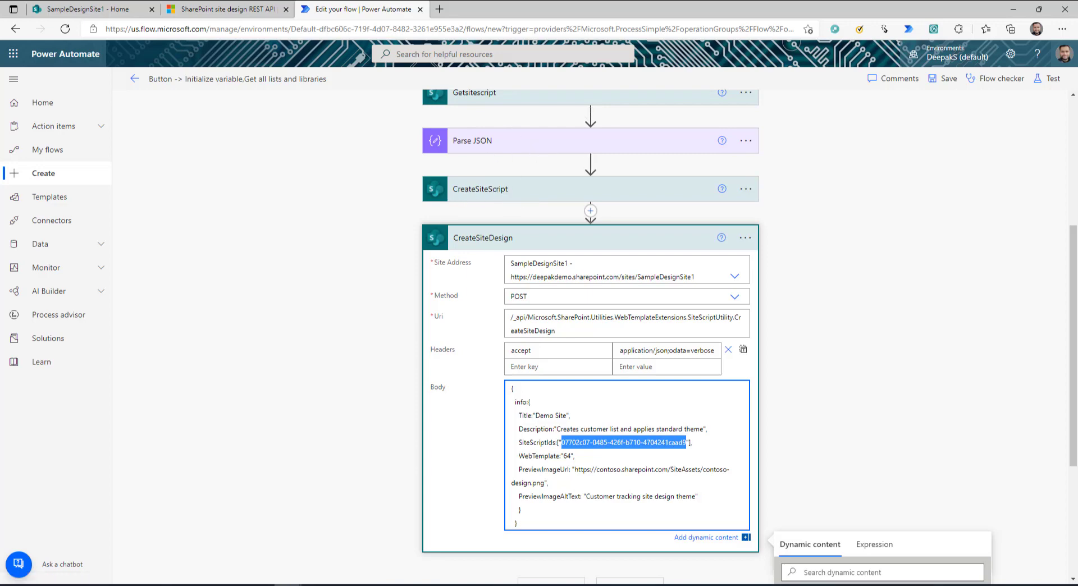
scroll(637, 247, "down", 4)
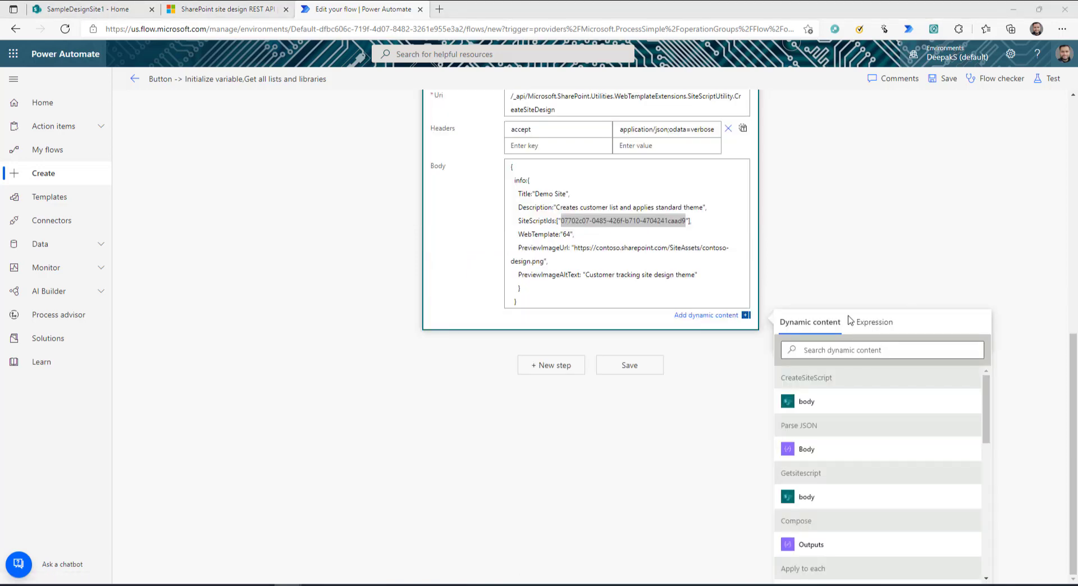
left_click(879, 321)
type("@{body('CreateSiteScript')?['Id']}")
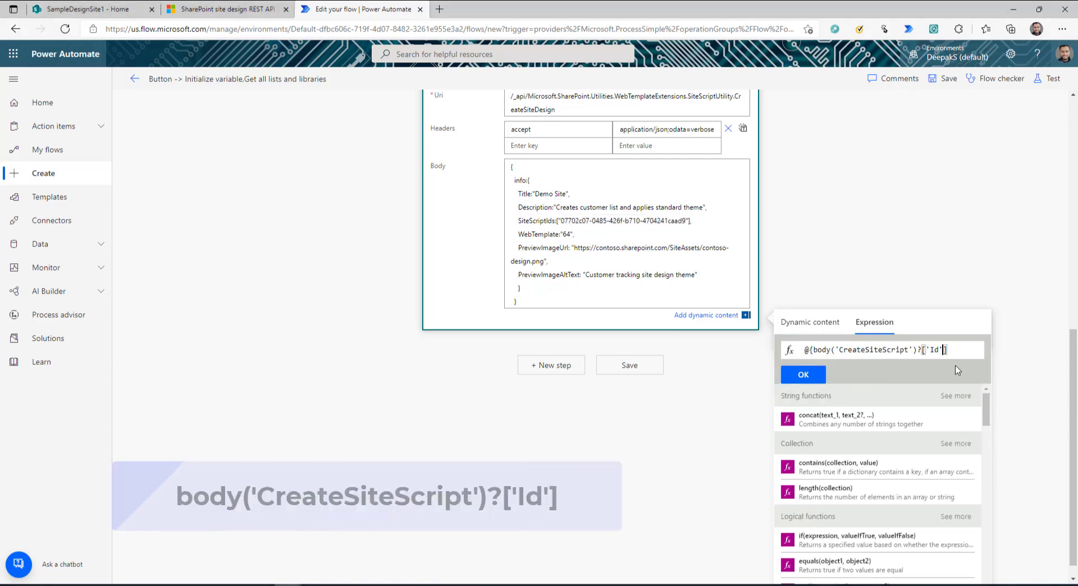
key("Left")
key("Delete")
key("Delete")
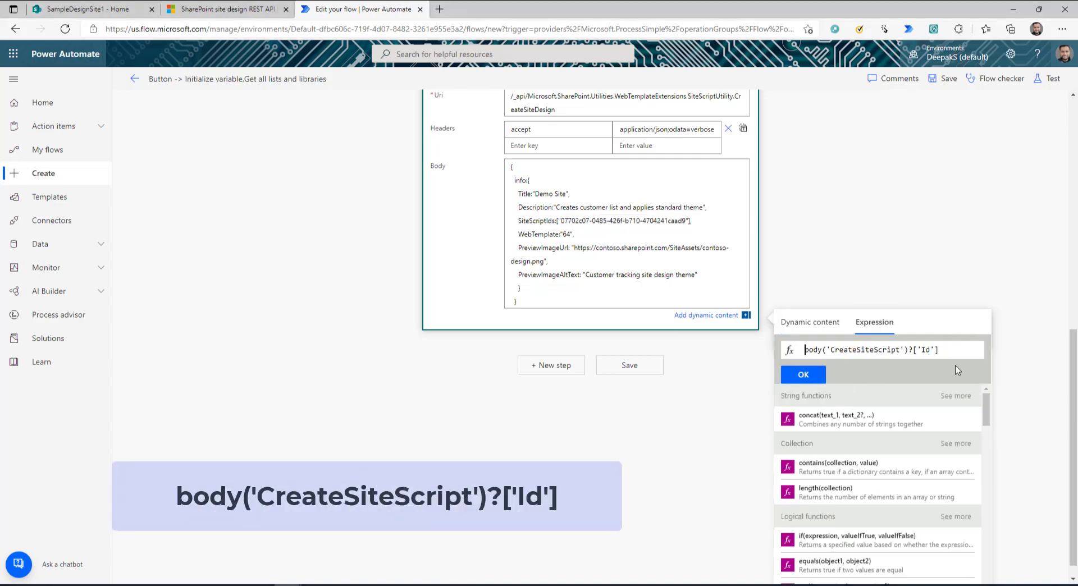
- Check the expression's action name against the CreateSiteScript action and its Id property, and insert the expression into SiteScriptIds
double_click(861, 349)
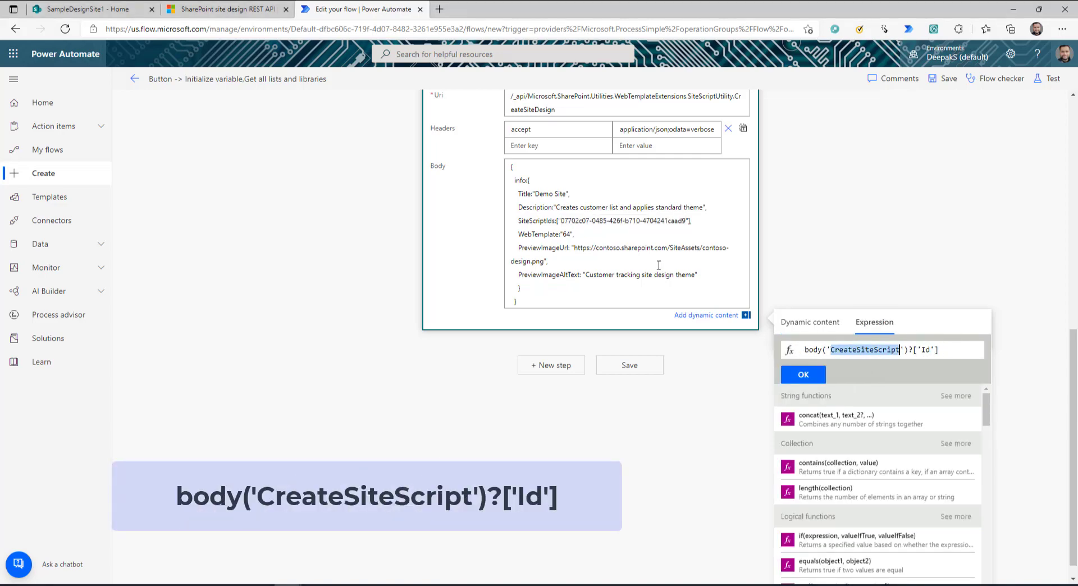
scroll(487, 338, "up", 6)
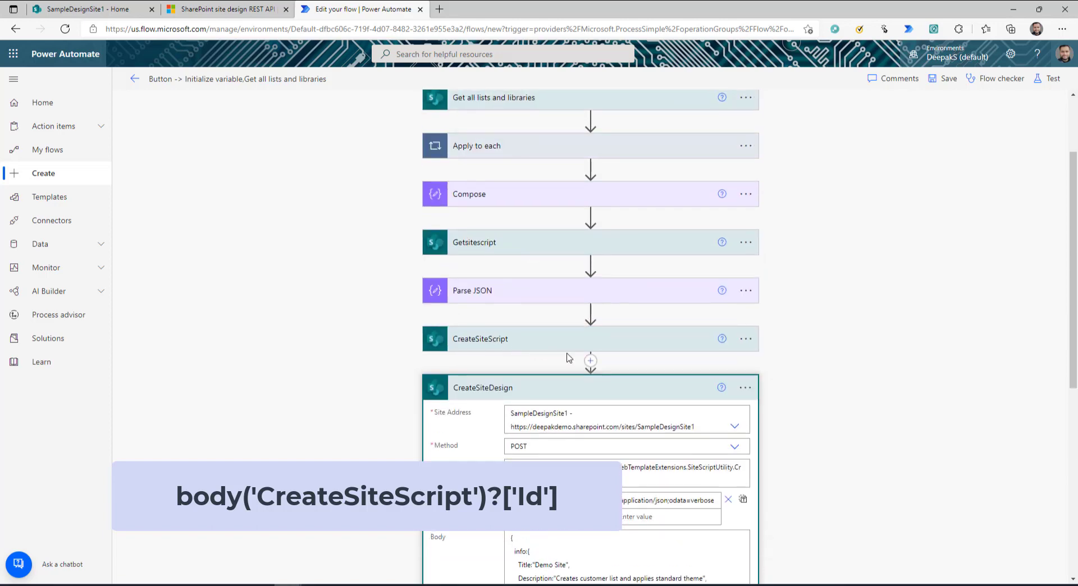
scroll(567, 357, "down", 6)
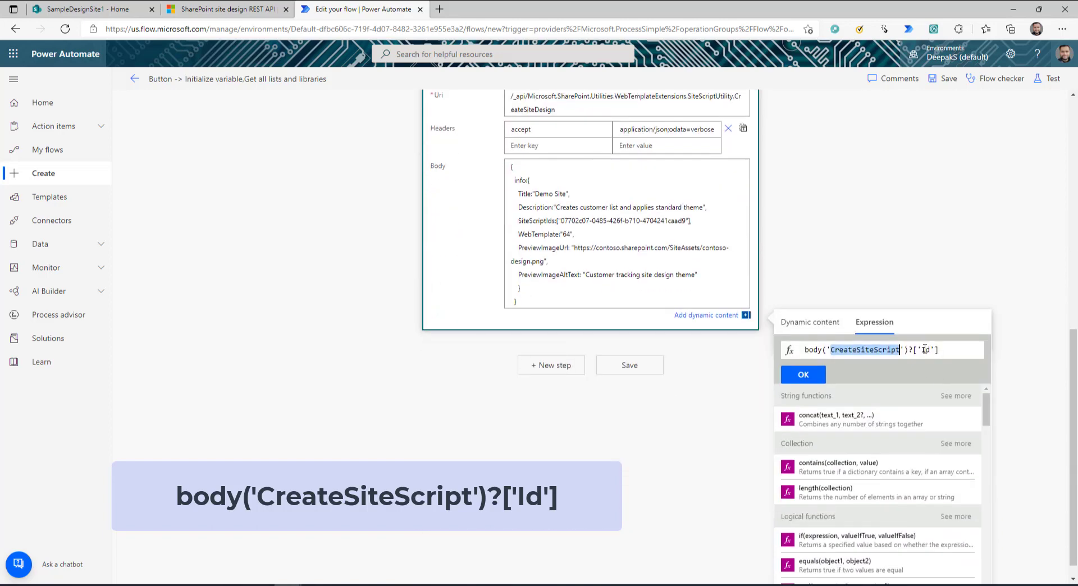
left_click(922, 350)
double_click(923, 349)
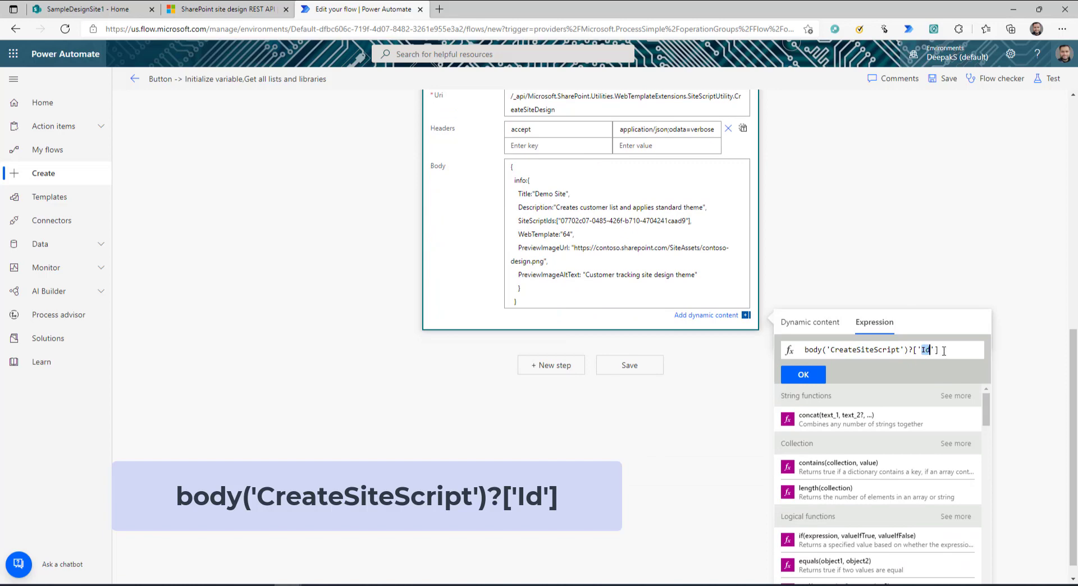
left_click(943, 351)
left_click(803, 375)
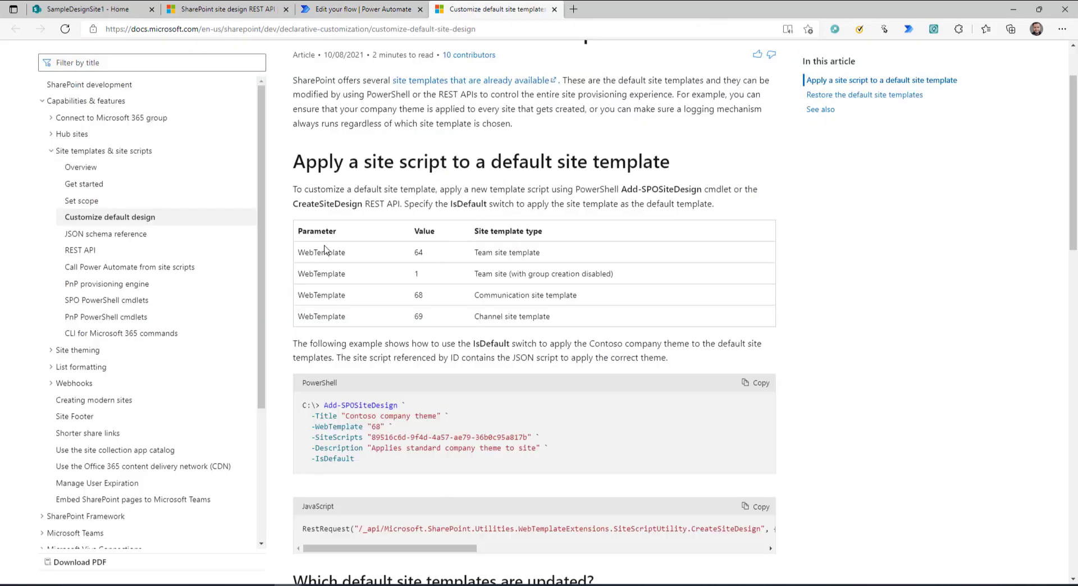
- Examine the WebTemplate values for team and communication sites in the Customize default site design documentation
left_click_drag(306, 253, 587, 299)
left_click(623, 318)
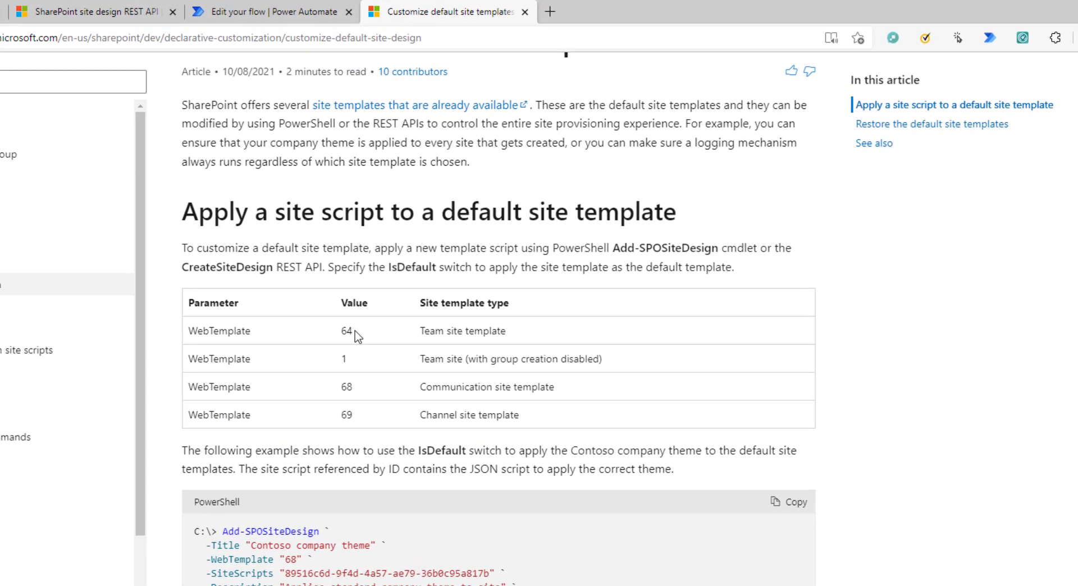
left_click_drag(440, 253, 553, 252)
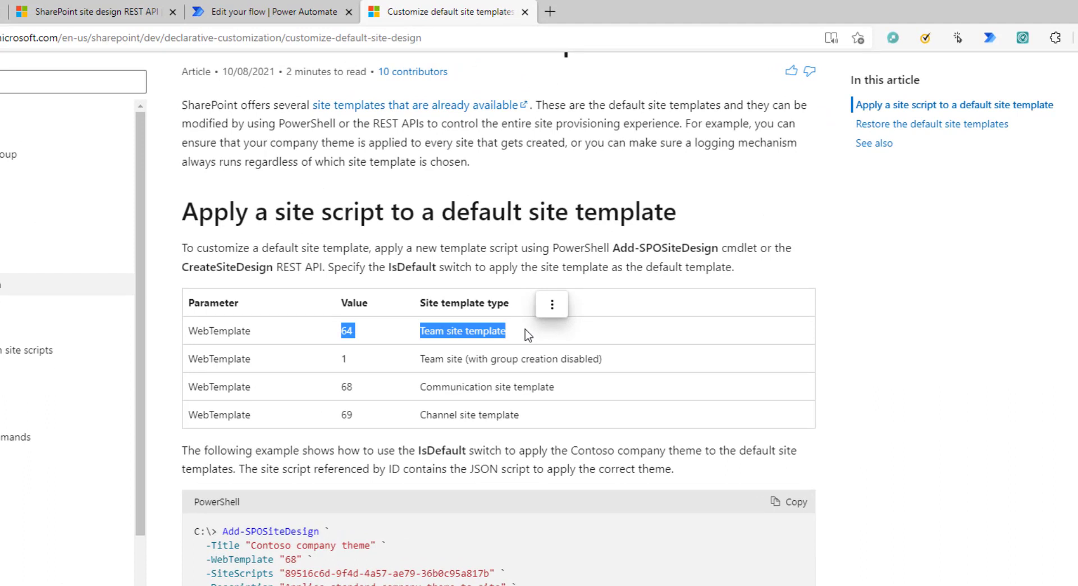
left_click(341, 332)
double_click(344, 331)
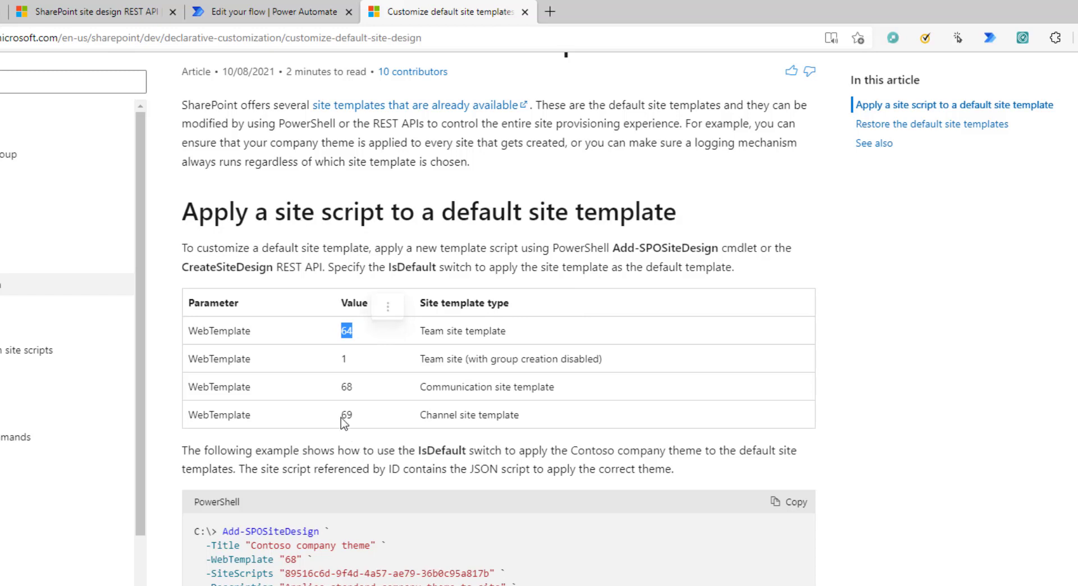
double_click(343, 388)
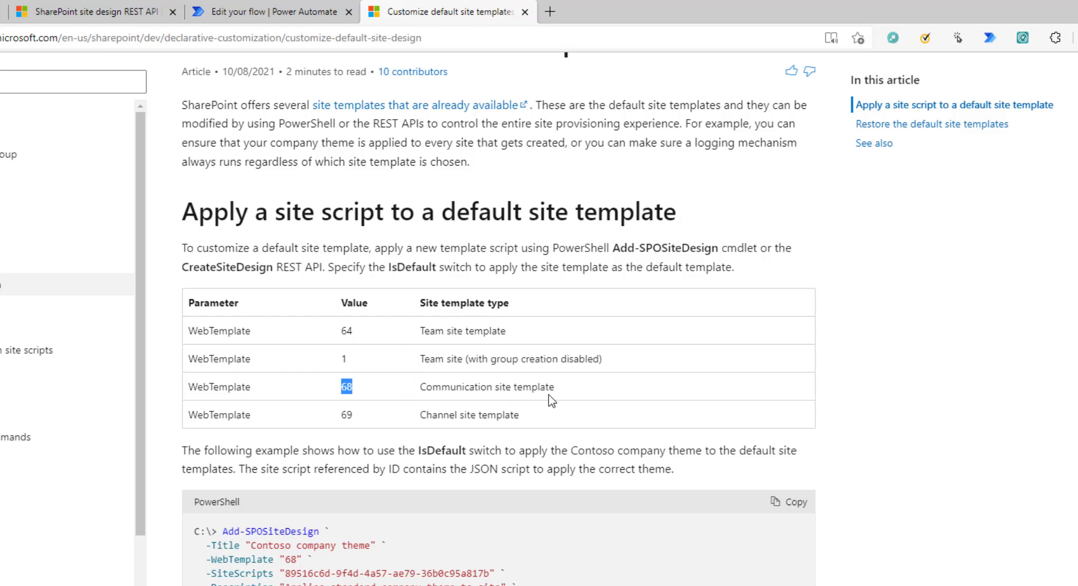
- Switch to the flow and set CreateSiteDesign's WebTemplate to 68 and PreviewImageAltText to "Customer dept site design theme" in the body
left_click(430, 396)
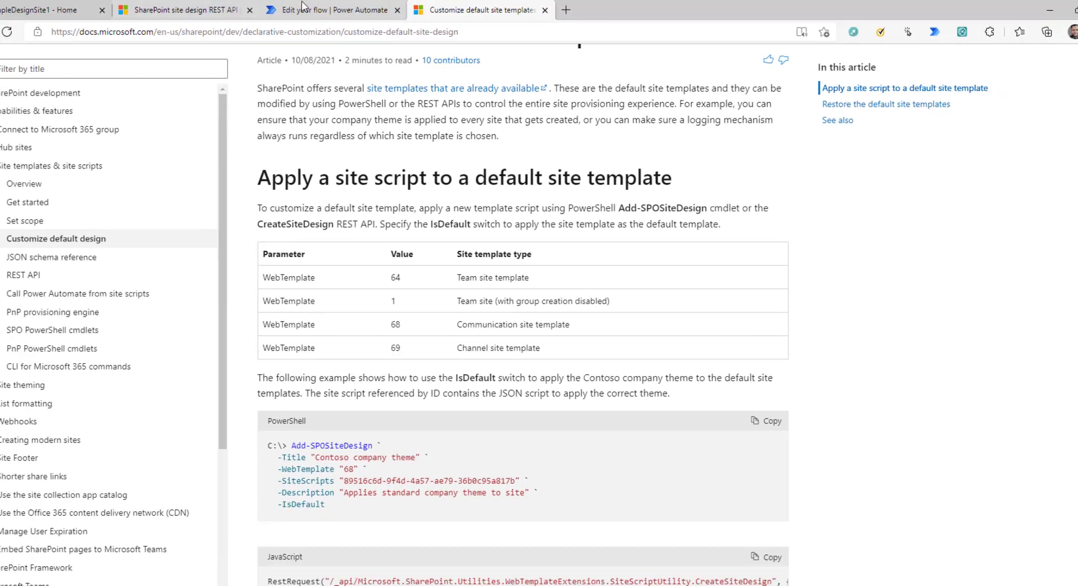
left_click(274, 12)
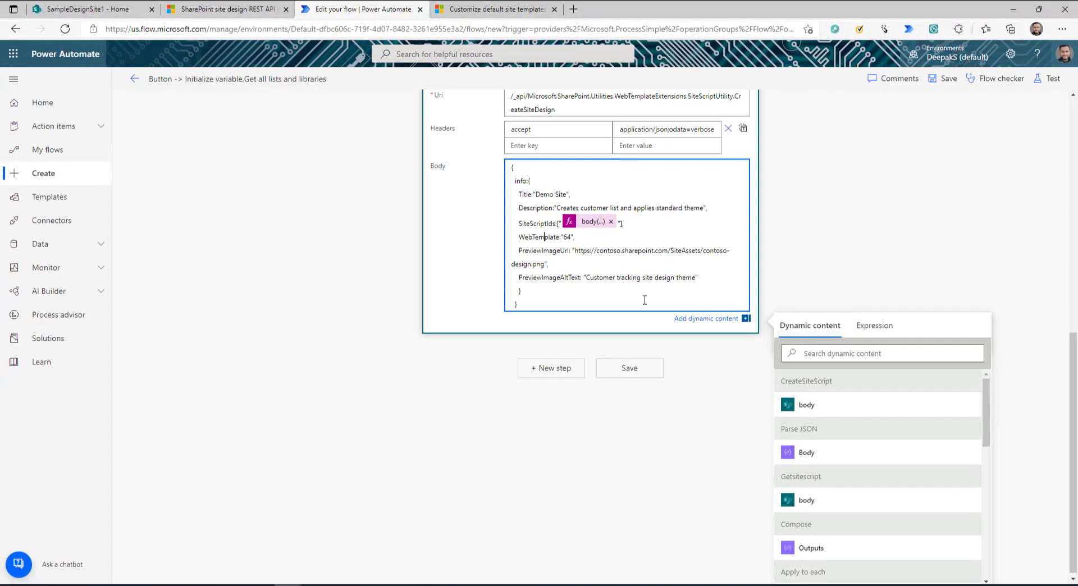
left_click(87, 9)
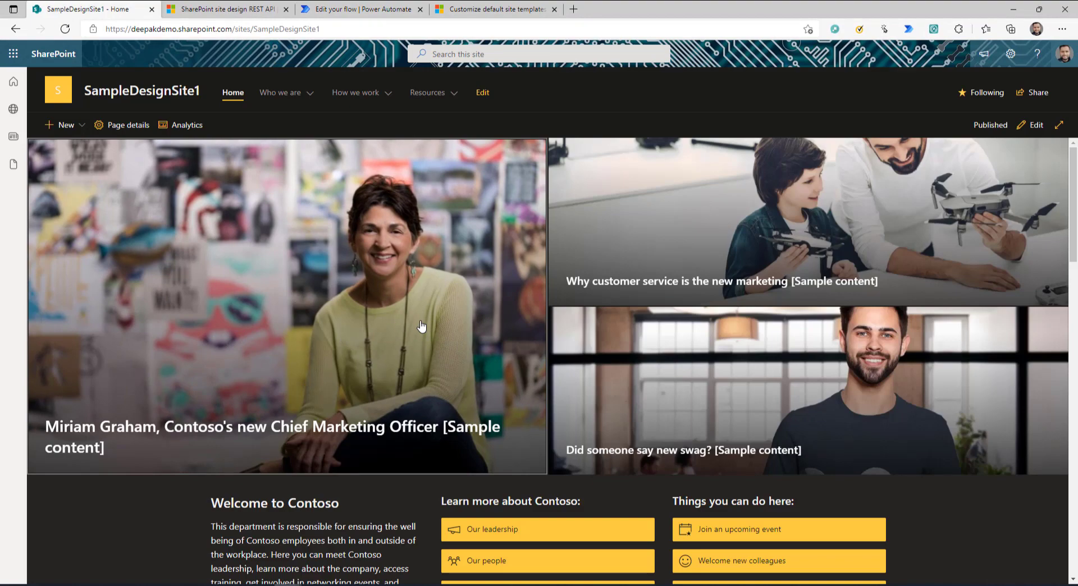
left_click(354, 8)
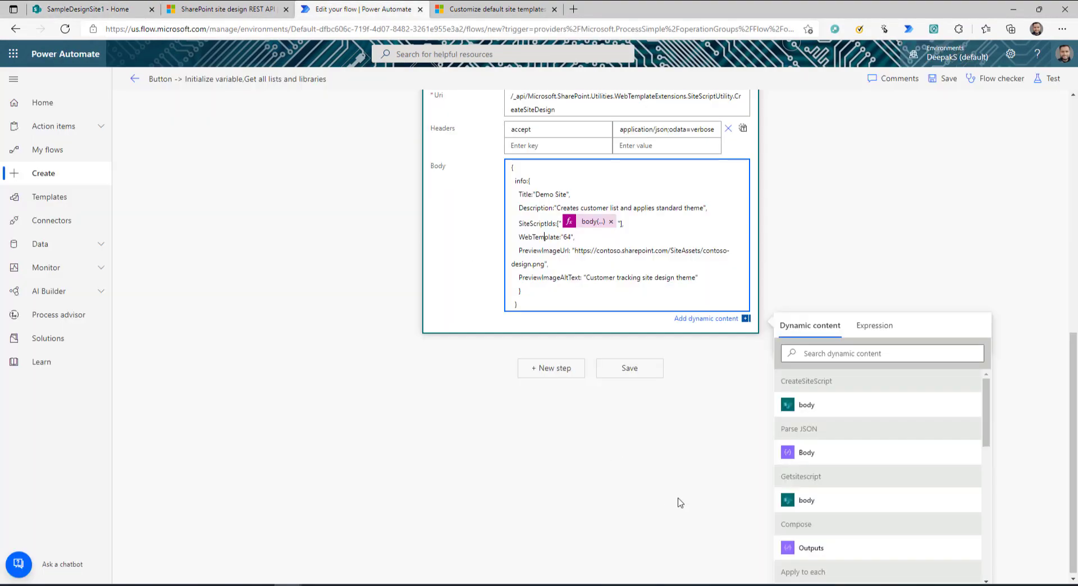
left_click(566, 236)
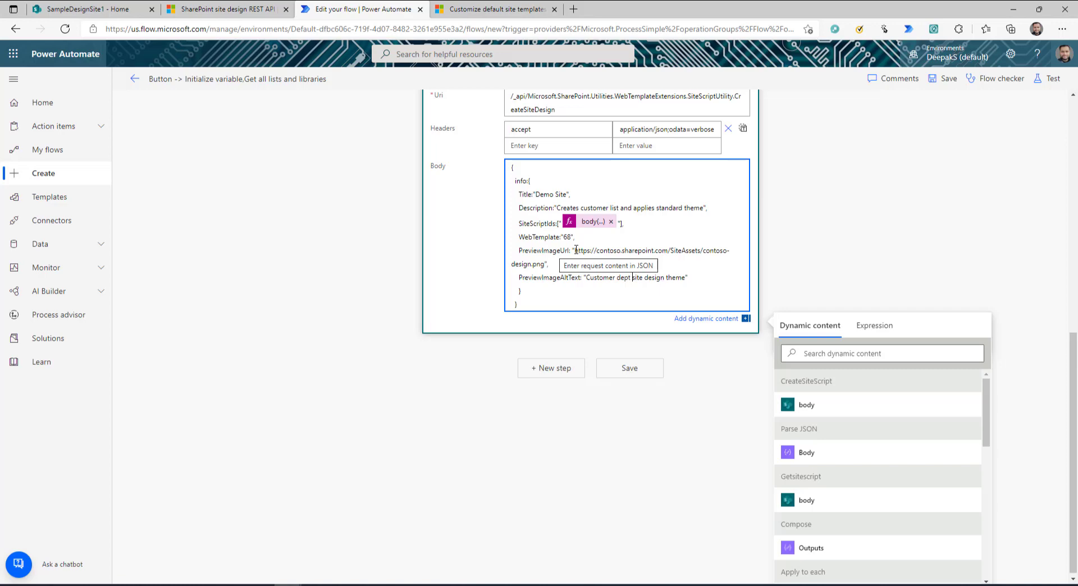
- Examine the preview images of the Microsoft and organization site templates offered for SampleDesignSite1
left_click_drag(573, 250, 545, 265)
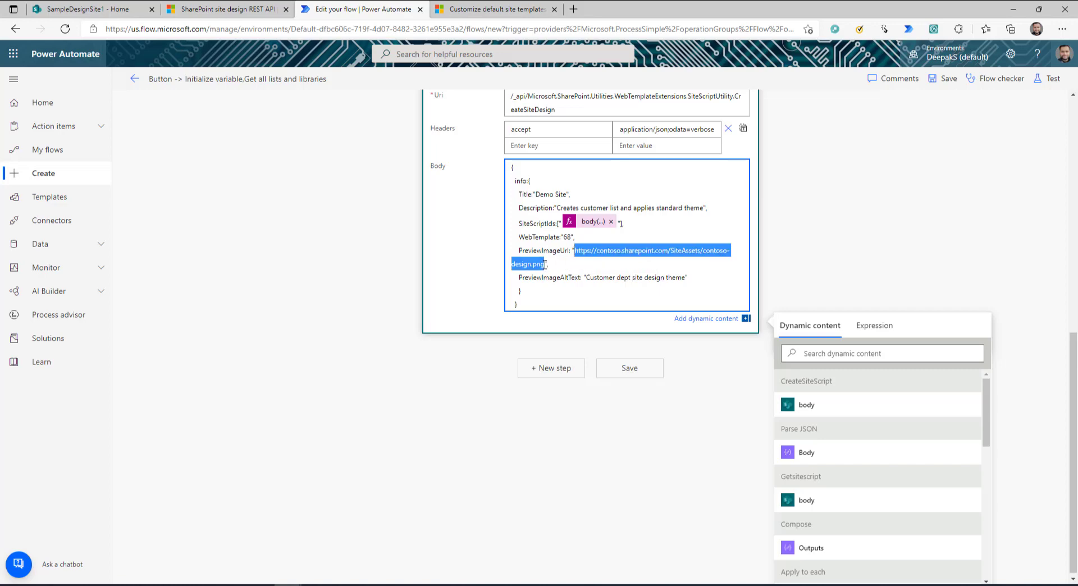
left_click(111, 9)
left_click(1011, 54)
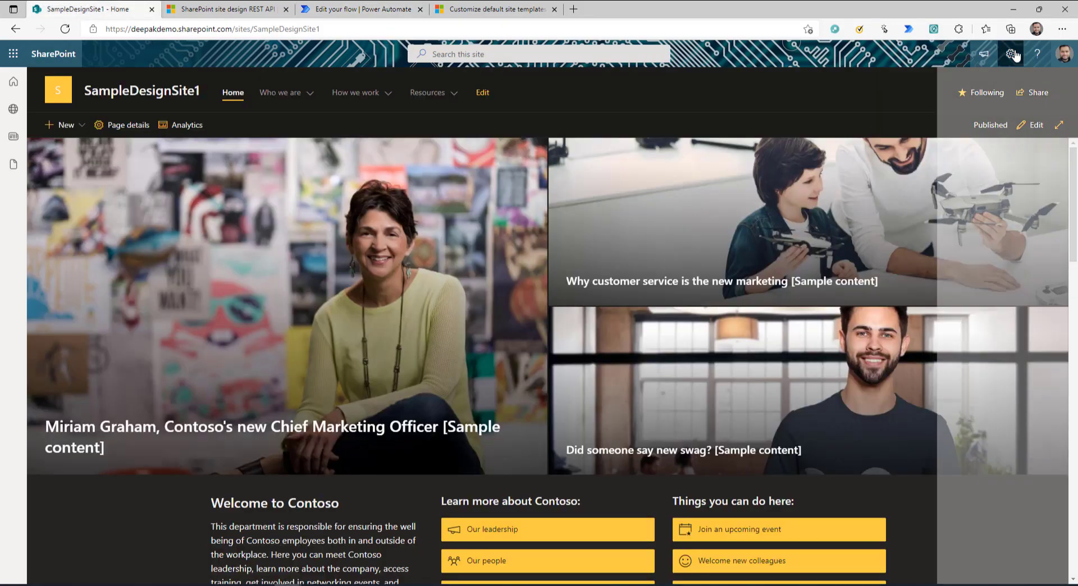
left_click(949, 195)
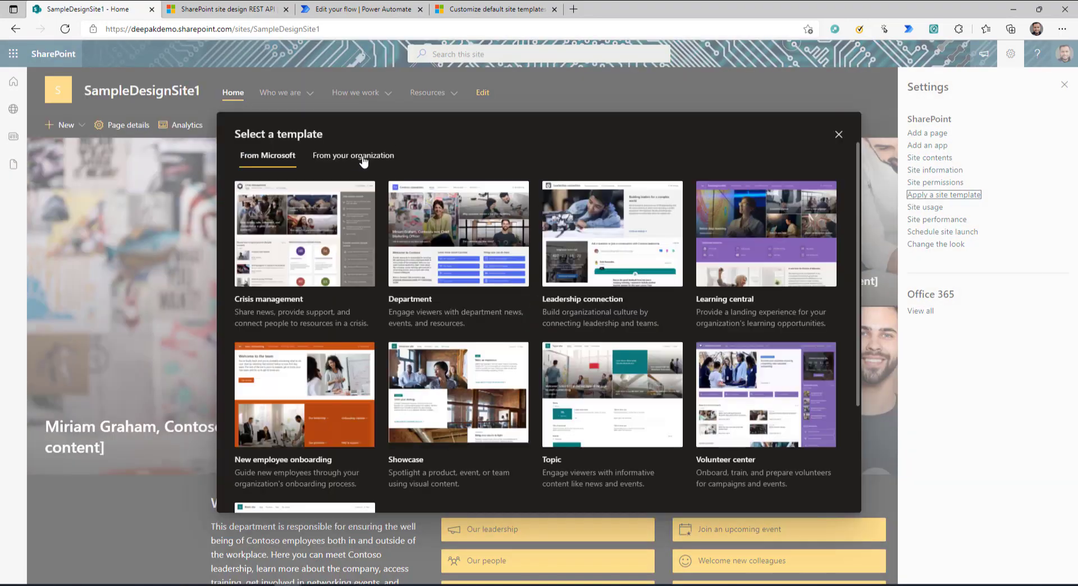
left_click(362, 159)
mouse_move(417, 265)
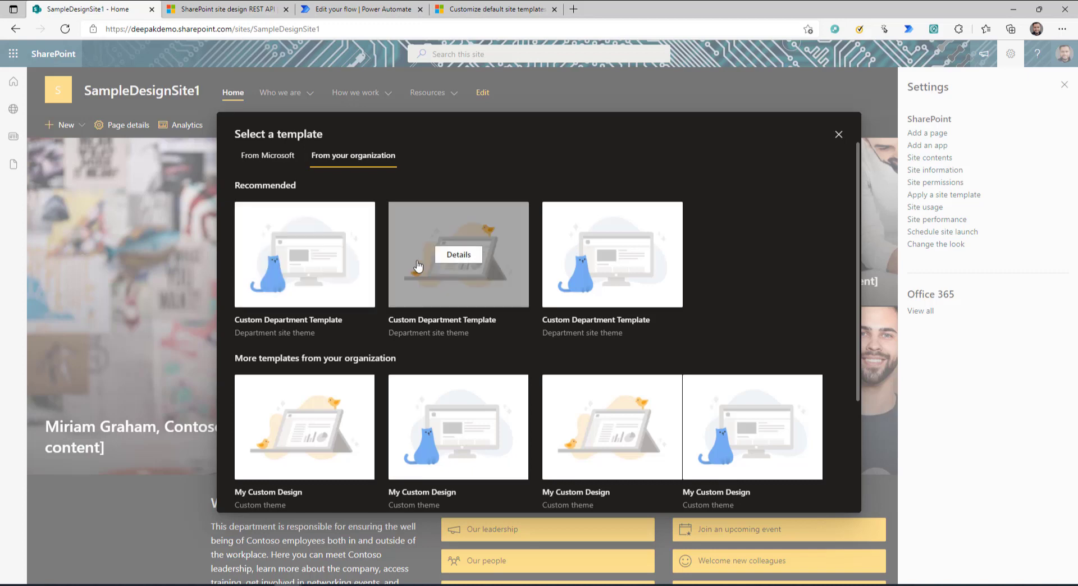
left_click(263, 157)
left_click(838, 135)
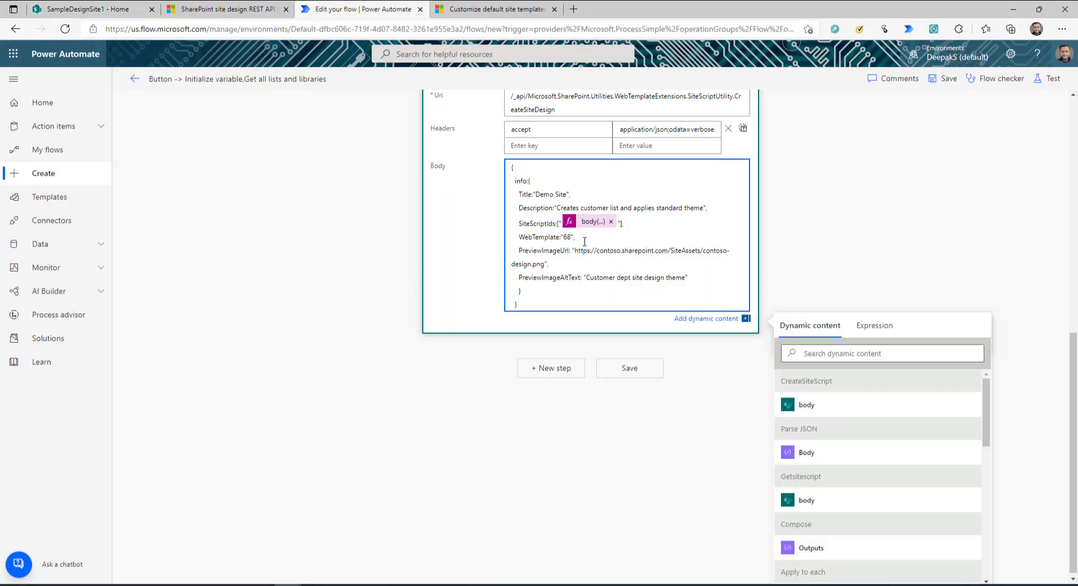
- Clear the PreviewImageUrl value in the CreateSiteDesign body and save the flow
left_click_drag(577, 251, 544, 264)
key("BackSpace")
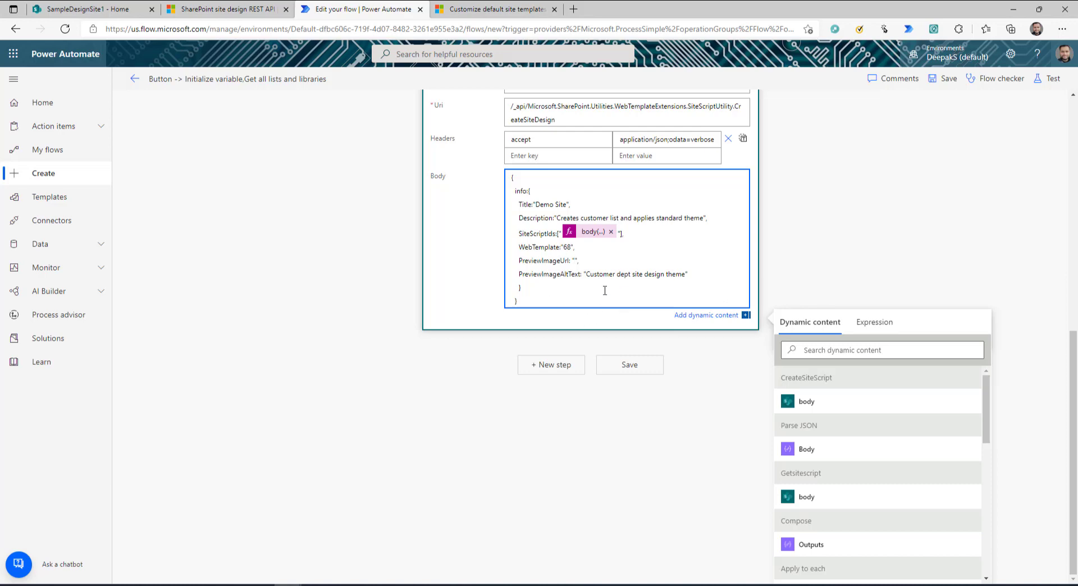
left_click(947, 79)
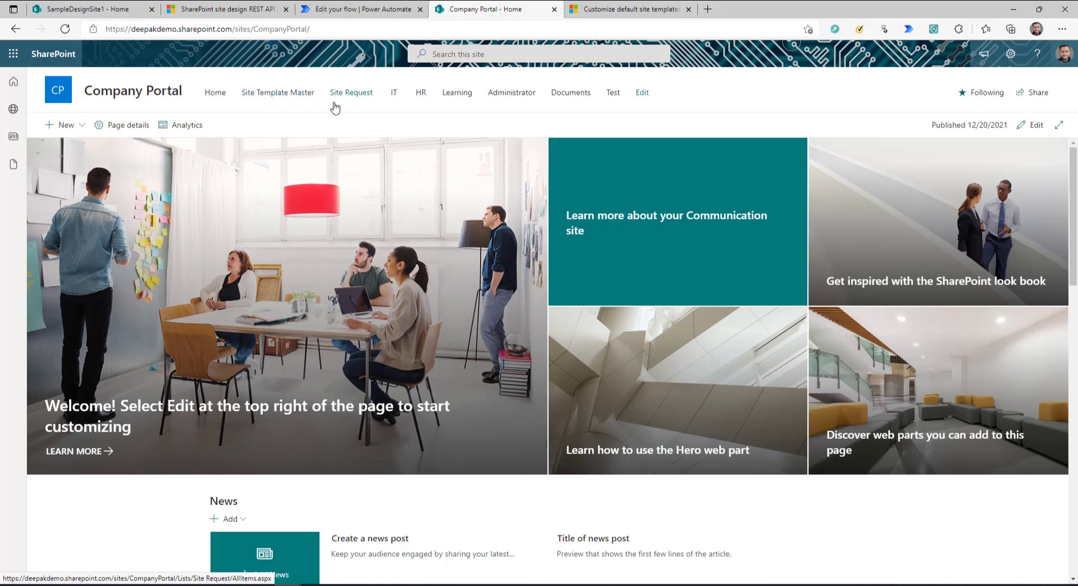
- Open the Company Portal's Site Template Master list and compare its columns with the CreateSiteDesign action in the flow
left_click(283, 97)
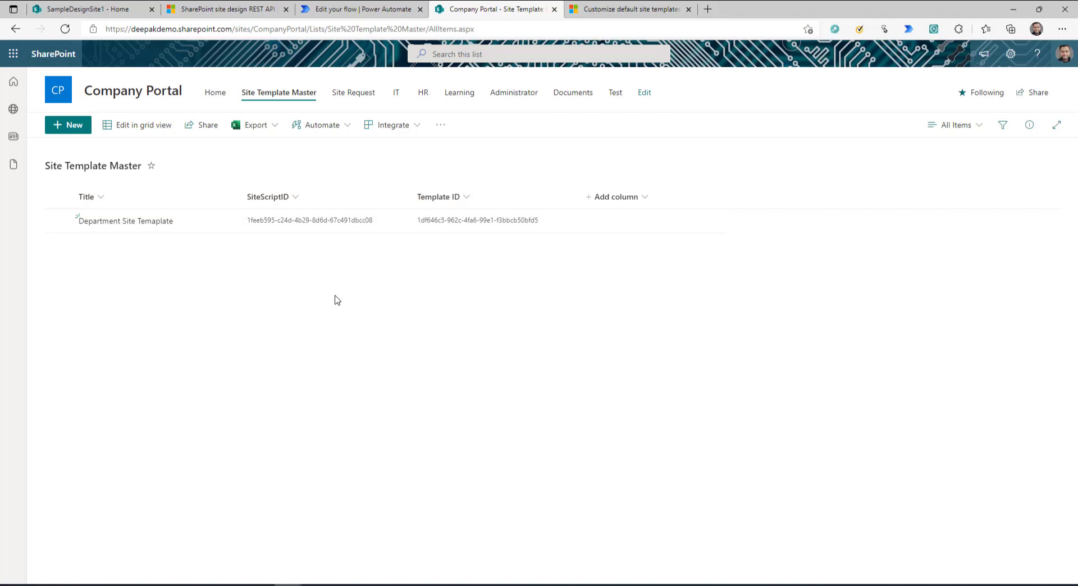
left_click(362, 8)
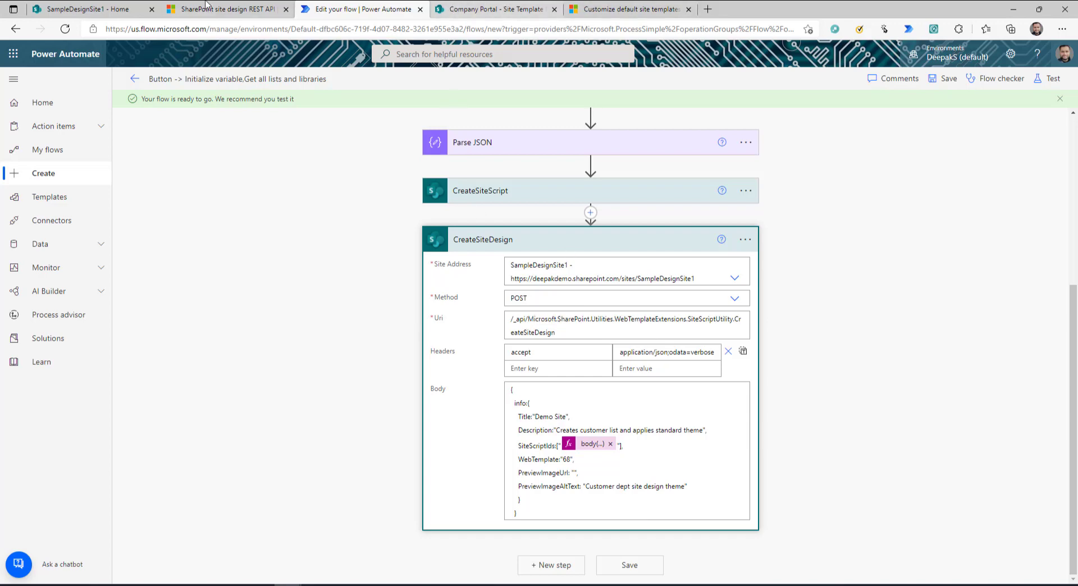
left_click(457, 9)
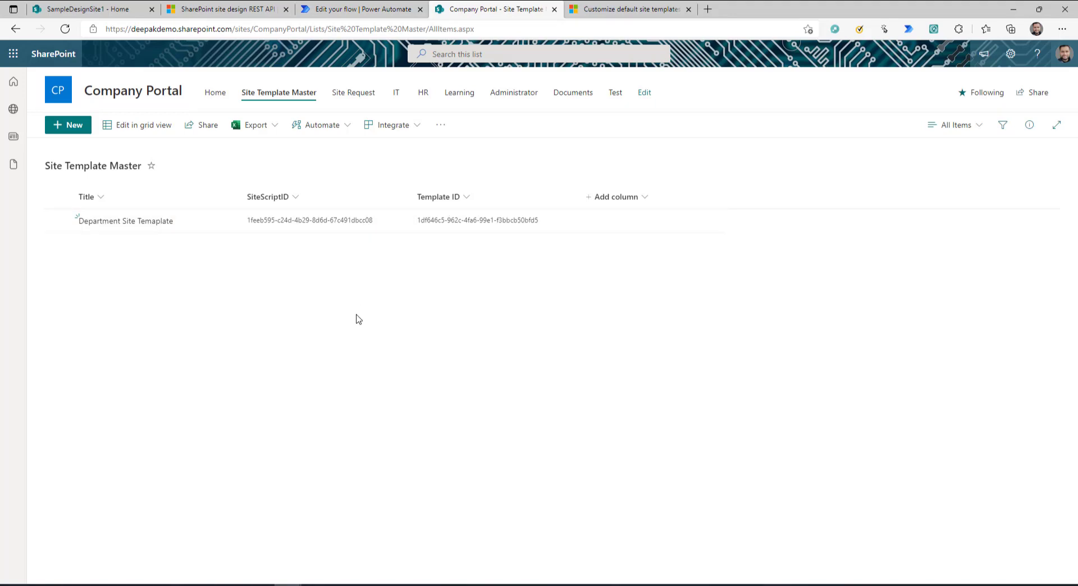
left_click(359, 8)
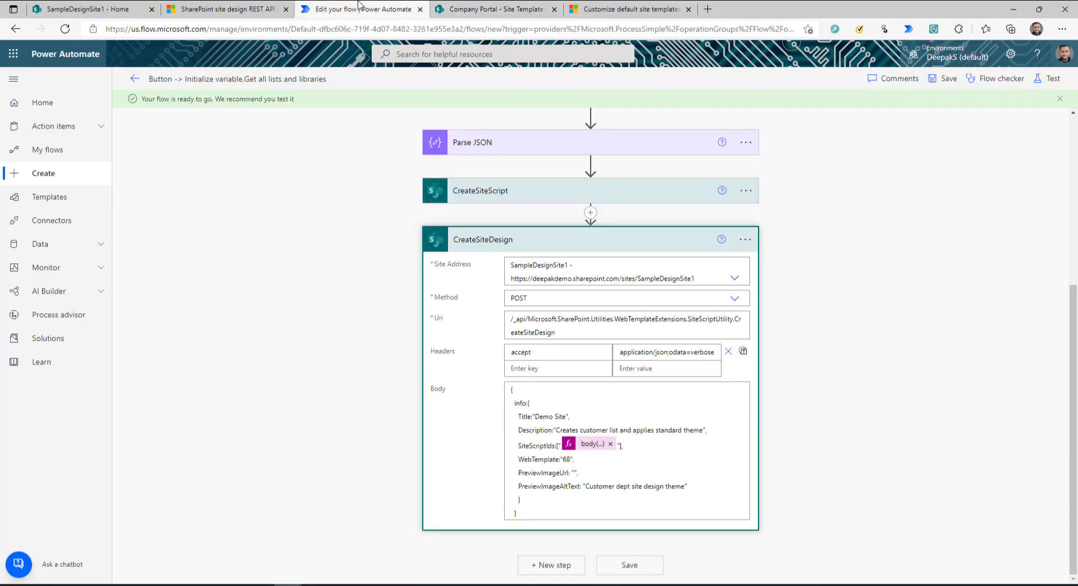
- Add a SharePoint Create item action after CreateSiteDesign for the Company Portal site's Site Template Master list
left_click(518, 247)
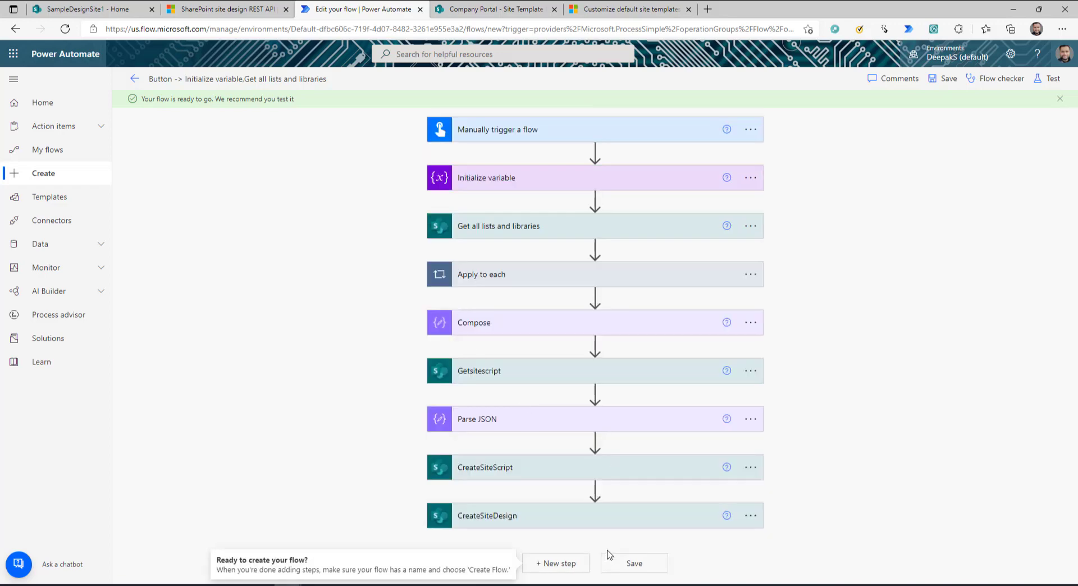
left_click(555, 564)
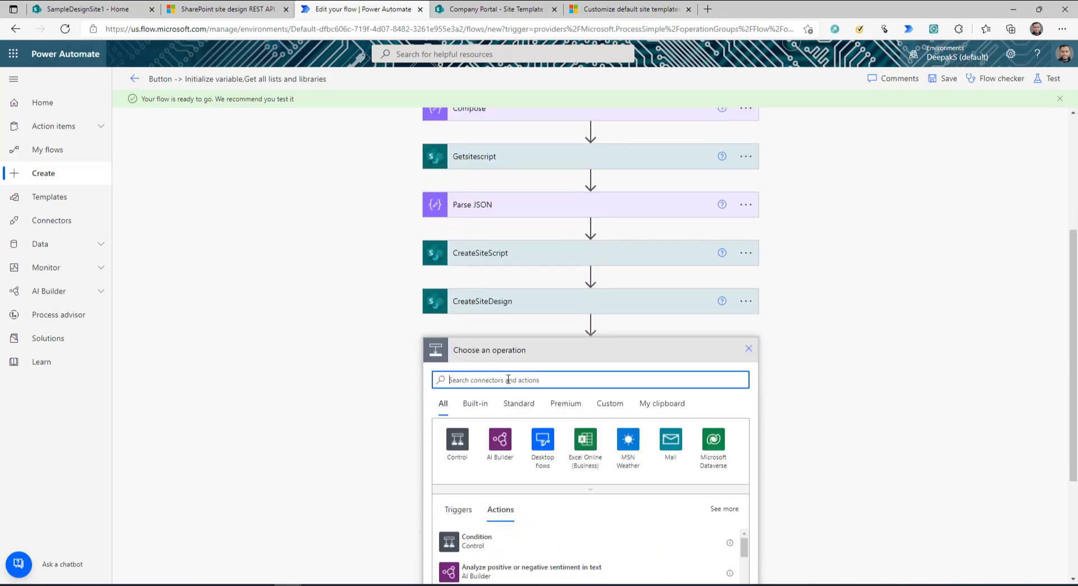
type("create")
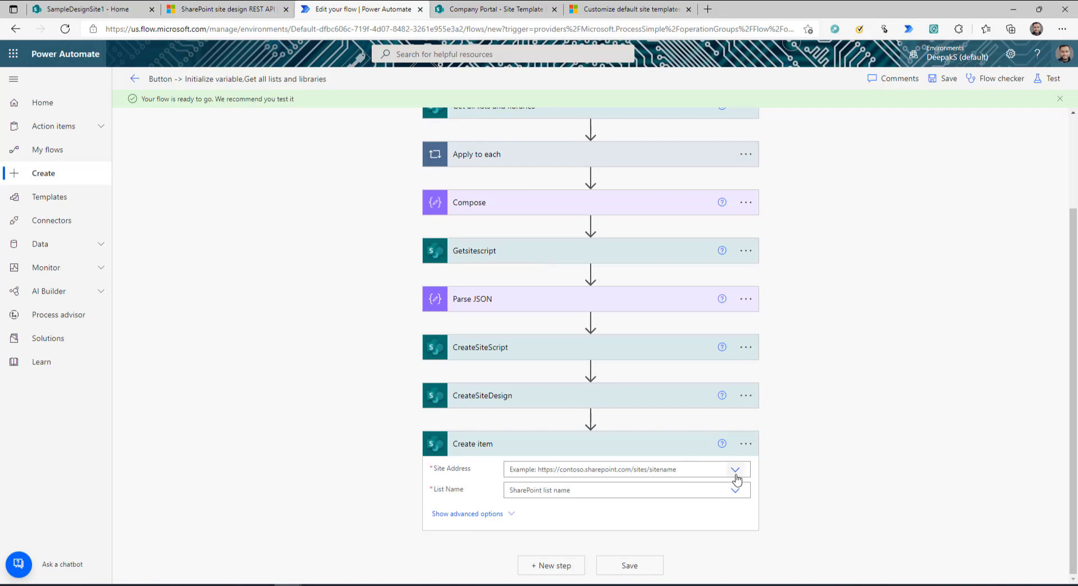
left_click(735, 470)
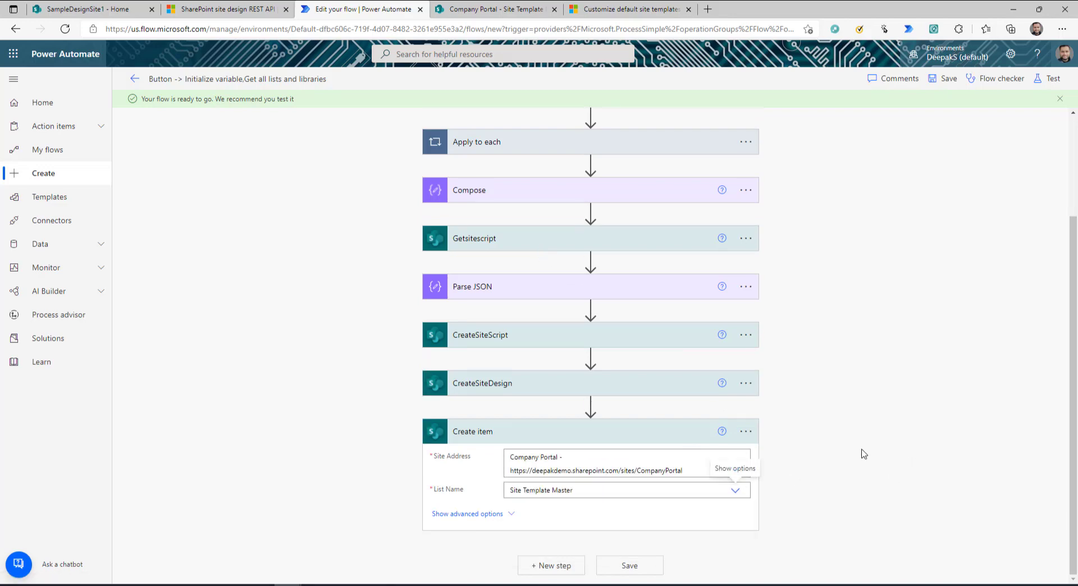
- Set the Create item action's Title to Demo Site Template
left_click(578, 299)
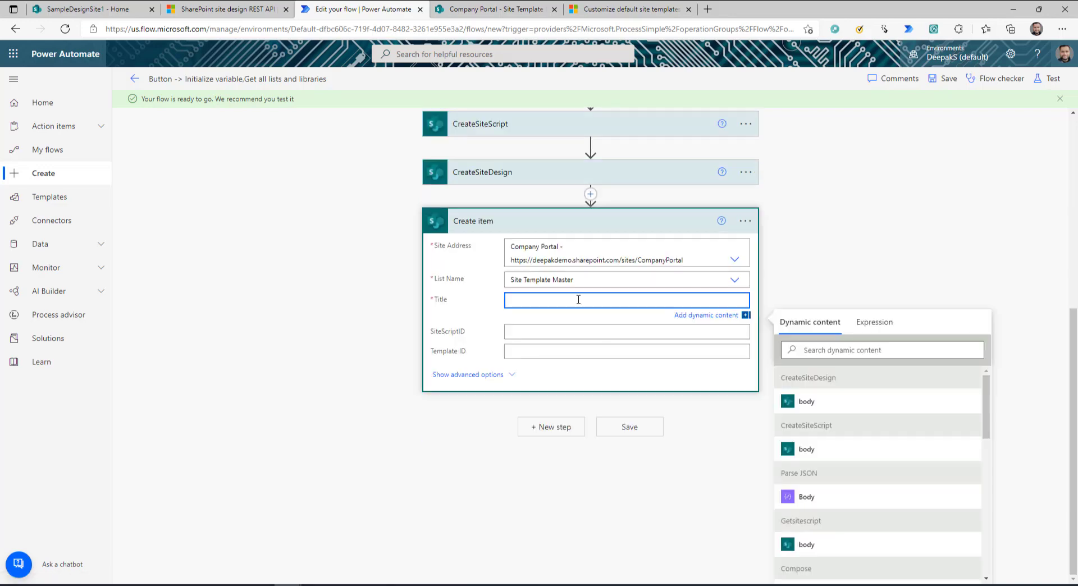
type("D")
type("emo Site Template")
key("Tab")
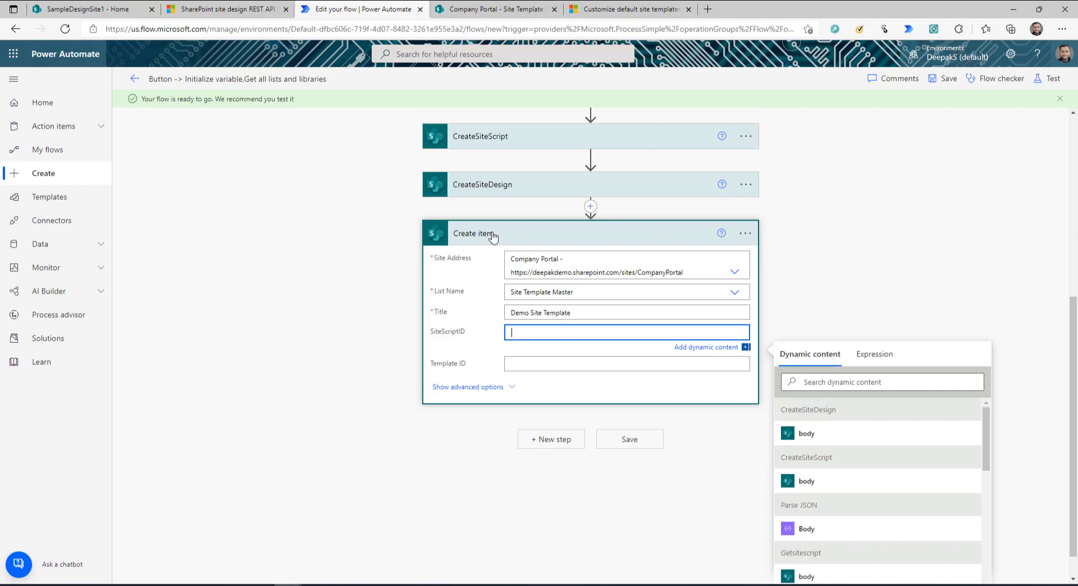
- Copy the expression body('CreateSiteScript')?['Id'] from the CreateSiteDesign body and insert it as the Create item action's SiteScriptID
left_click(494, 174)
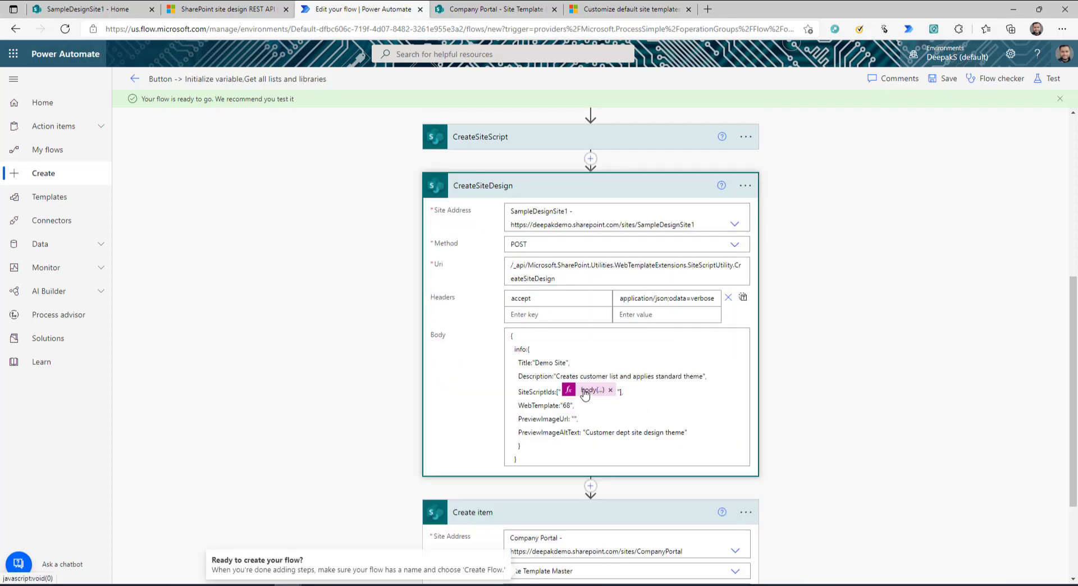
left_click(584, 391)
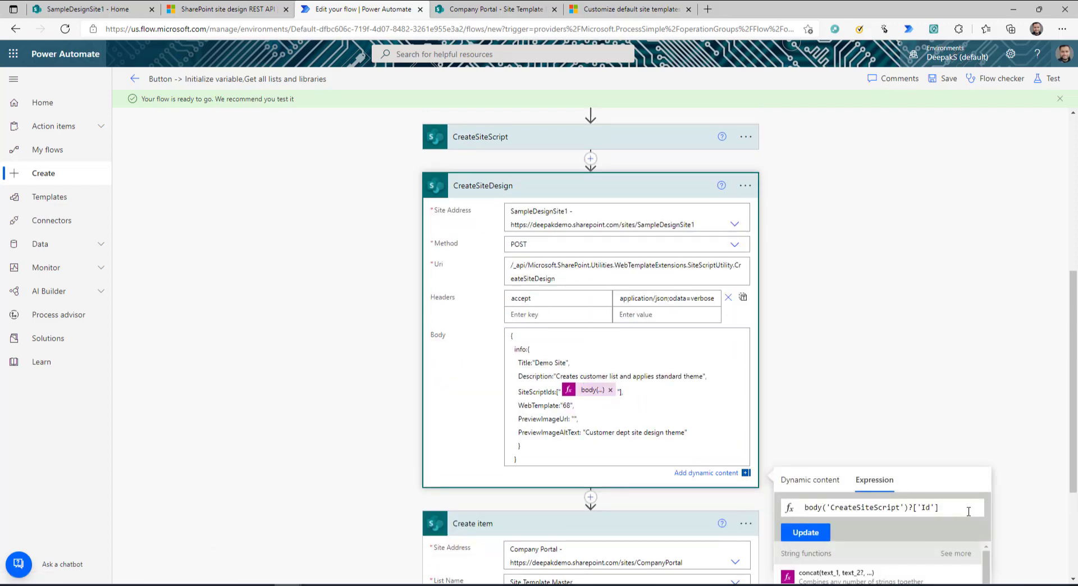
scroll(651, 439, "down", 3)
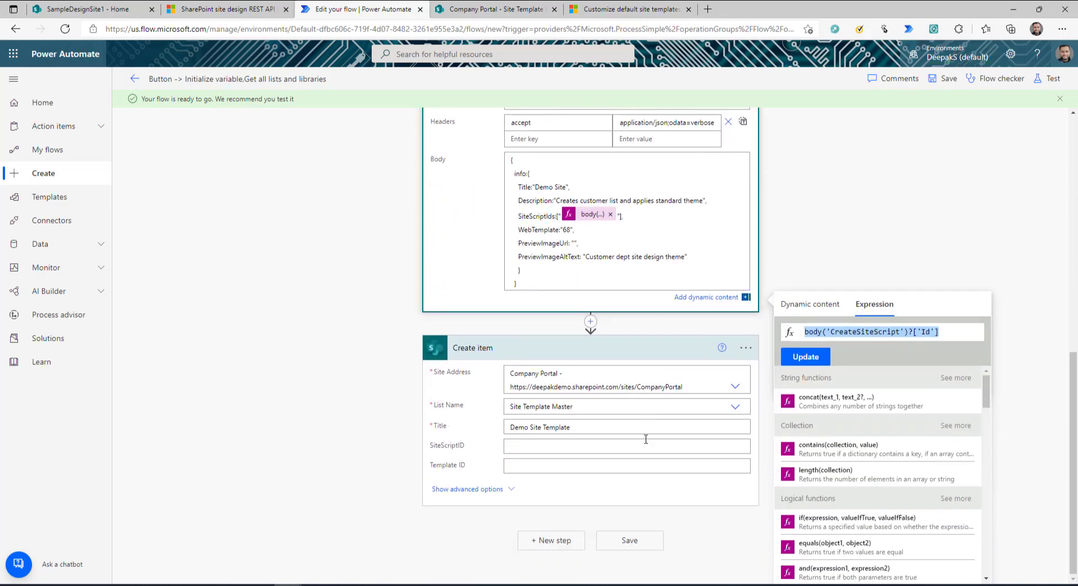
left_click(538, 445)
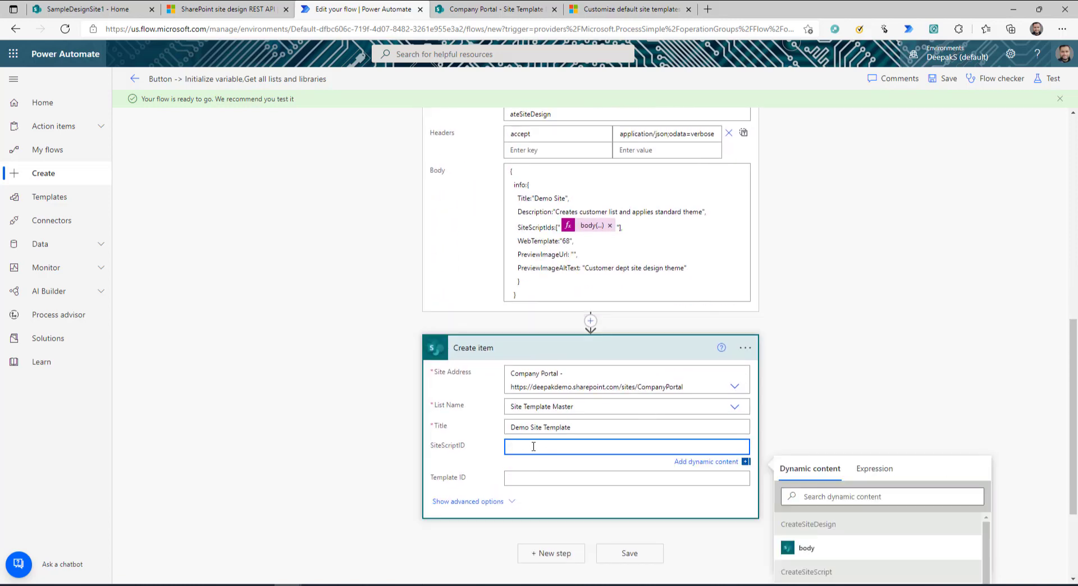
left_click(874, 468)
key("ctrl+v")
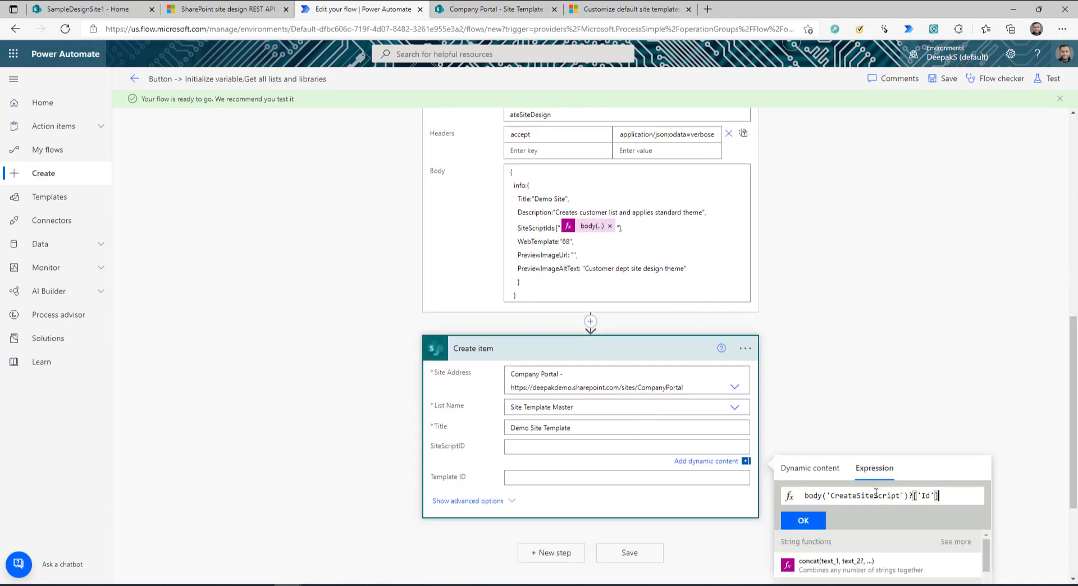
left_click(806, 521)
- Leave Template ID empty, then save the flow and test it automatically with a recently used trigger
left_click(536, 486)
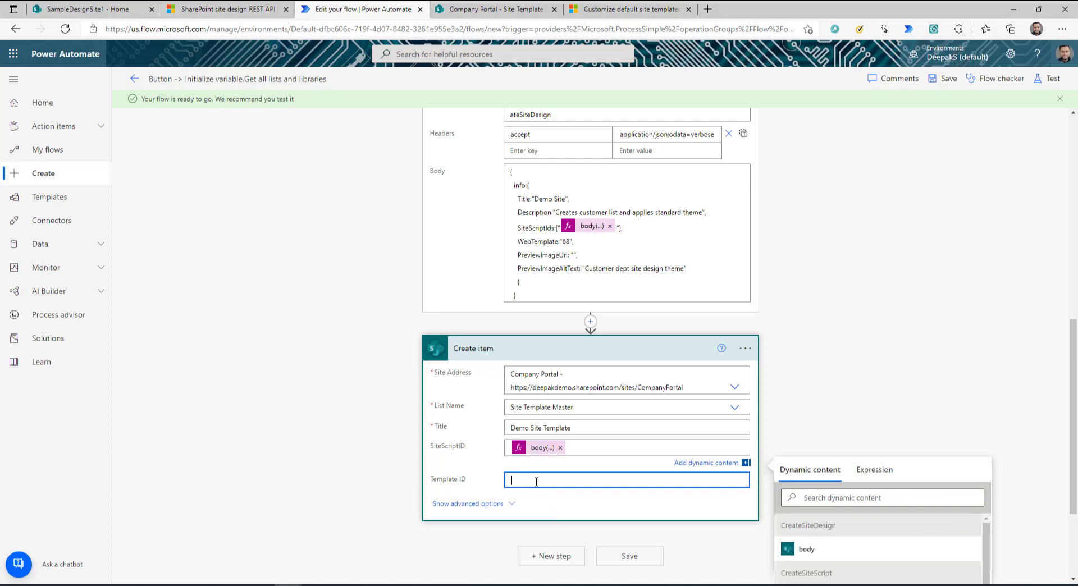
scroll(517, 191, "up", 3)
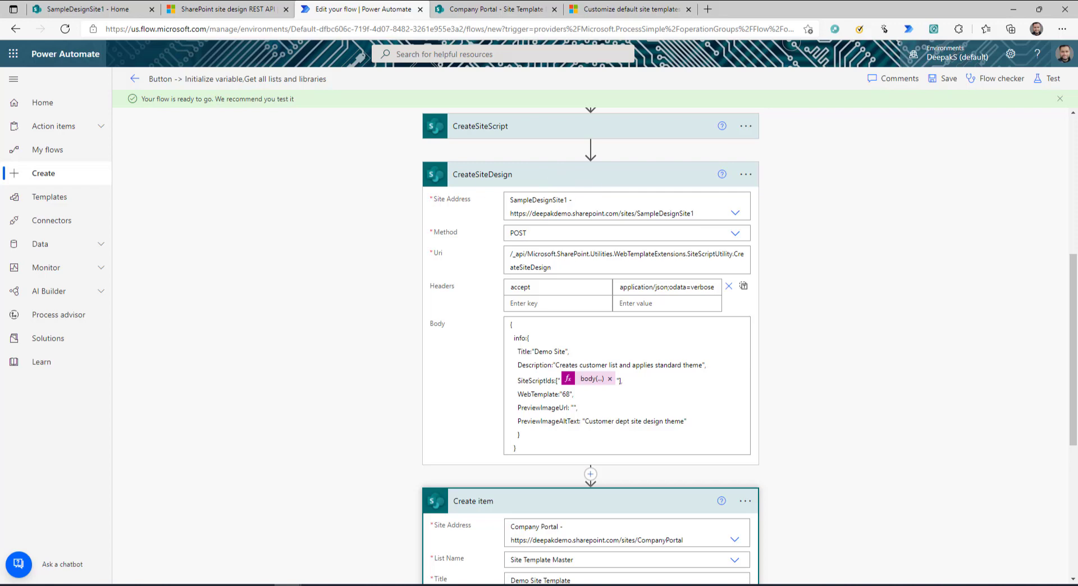
left_click(1053, 78)
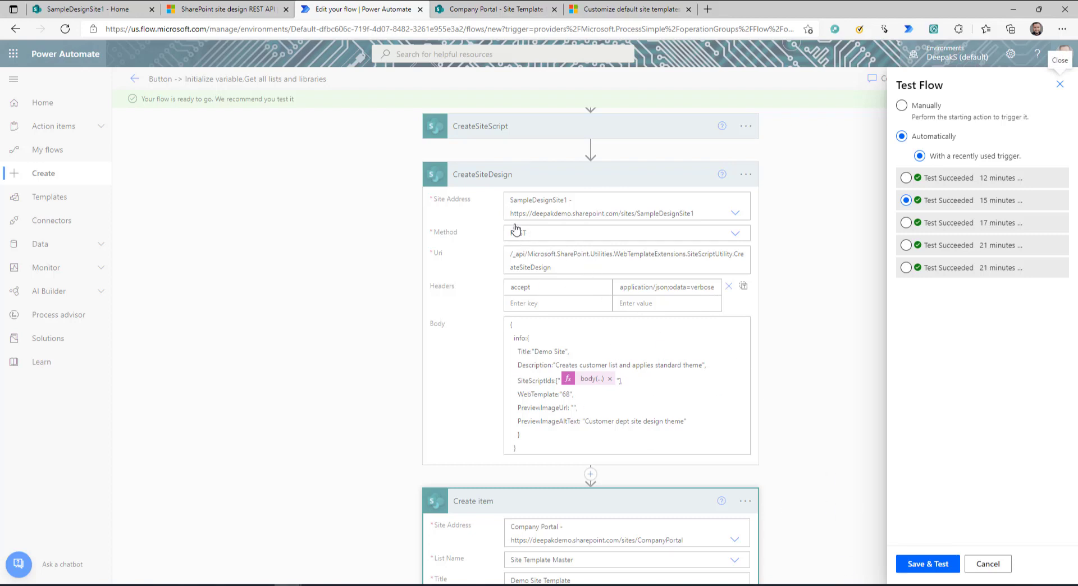
left_click(923, 561)
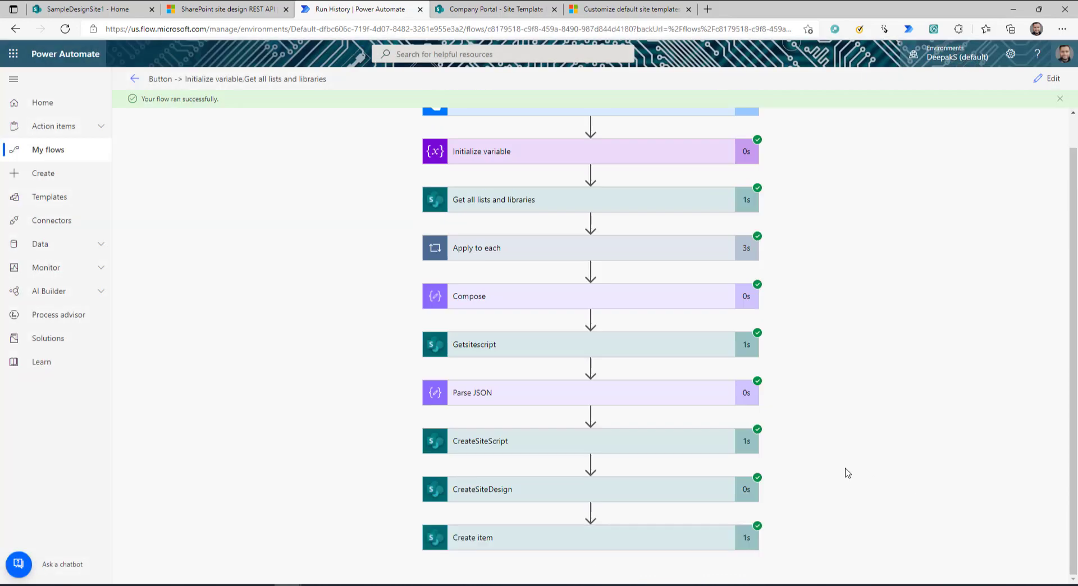
- Examine the CreateSiteDesign action's output body in the run history for the path to the new site design's Id
left_click(709, 494)
scroll(798, 464, "down", 8)
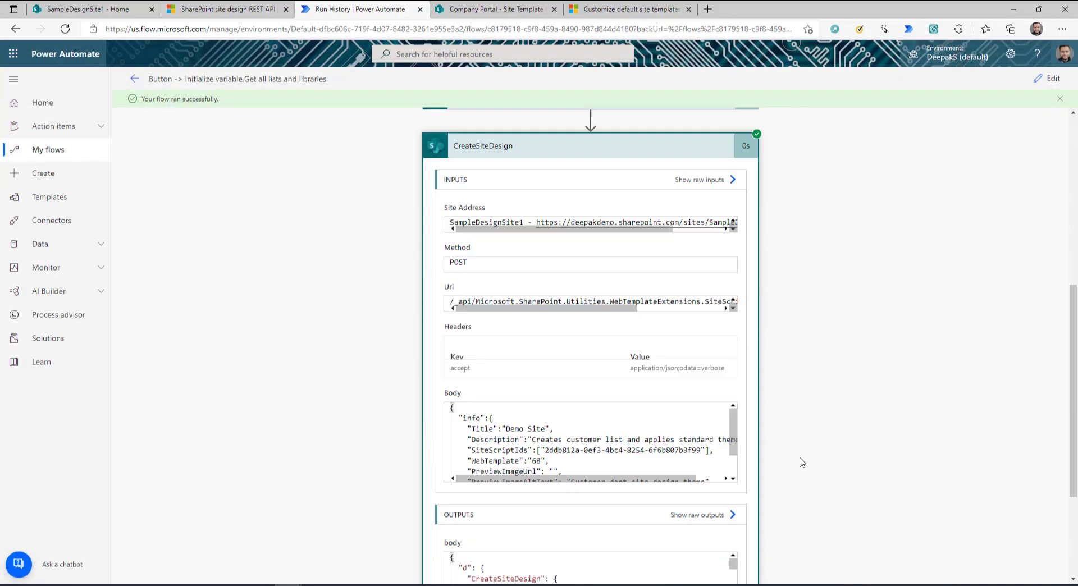
scroll(834, 365, "down", 1)
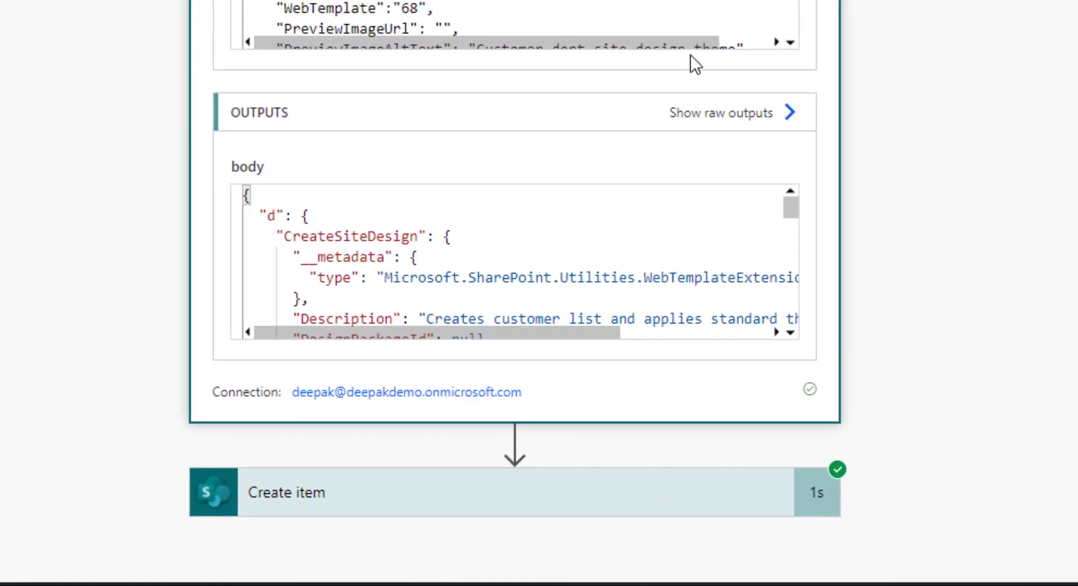
scroll(993, 189, "down", 4)
left_click_drag(267, 217, 276, 216)
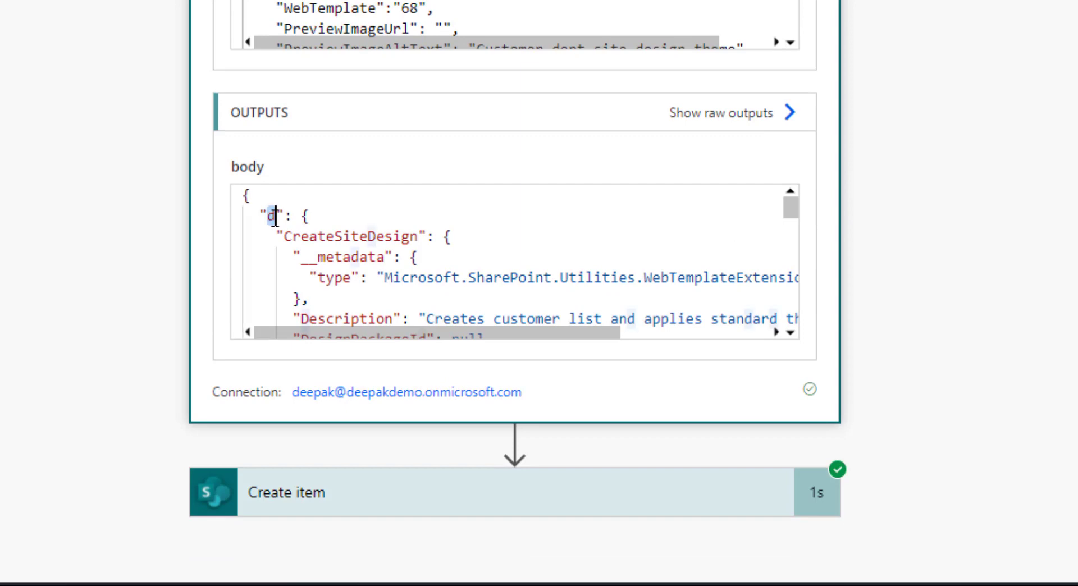
double_click(334, 234)
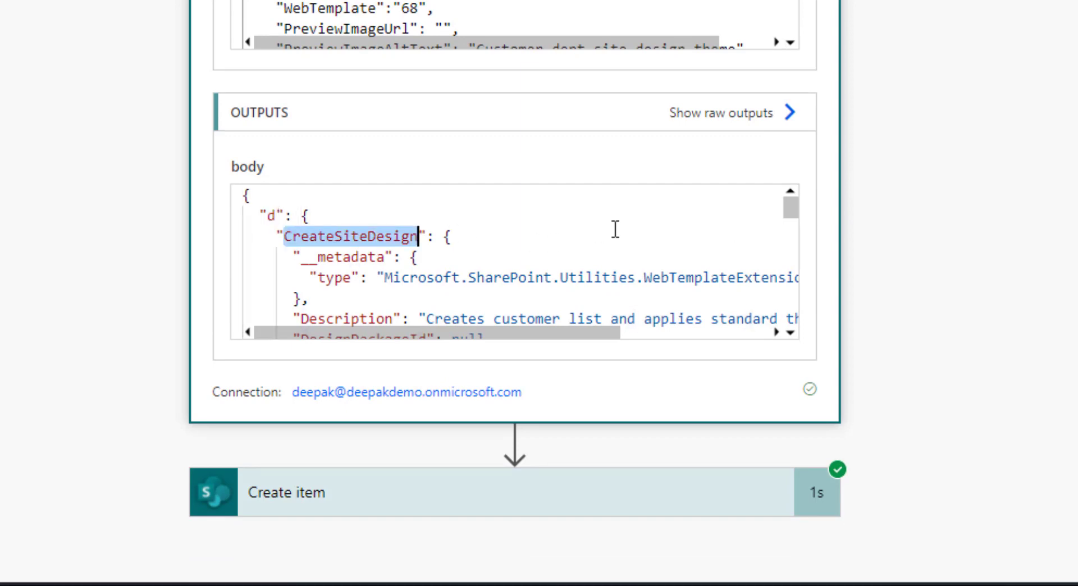
scroll(615, 230, "down", 1)
scroll(653, 232, "down", 1)
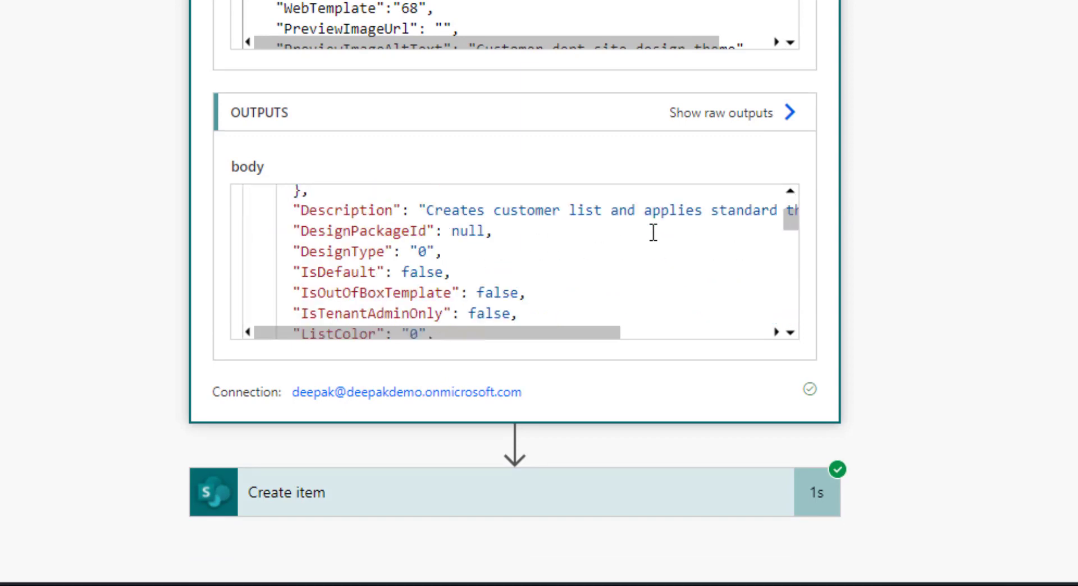
scroll(651, 234, "down", 5)
left_click_drag(296, 262, 700, 262)
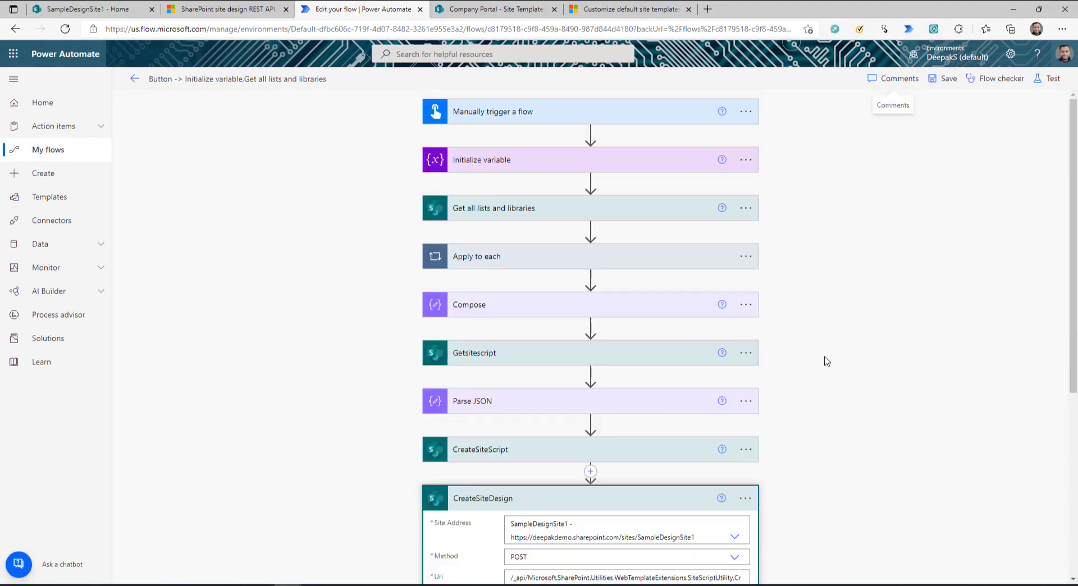
- Write the expression body('CreateSiteDesign')?['d']?['CreateSiteDesign']?['Id'] for the Create item action's Template ID, without the @{ } wrapper
scroll(823, 361, "down", 10)
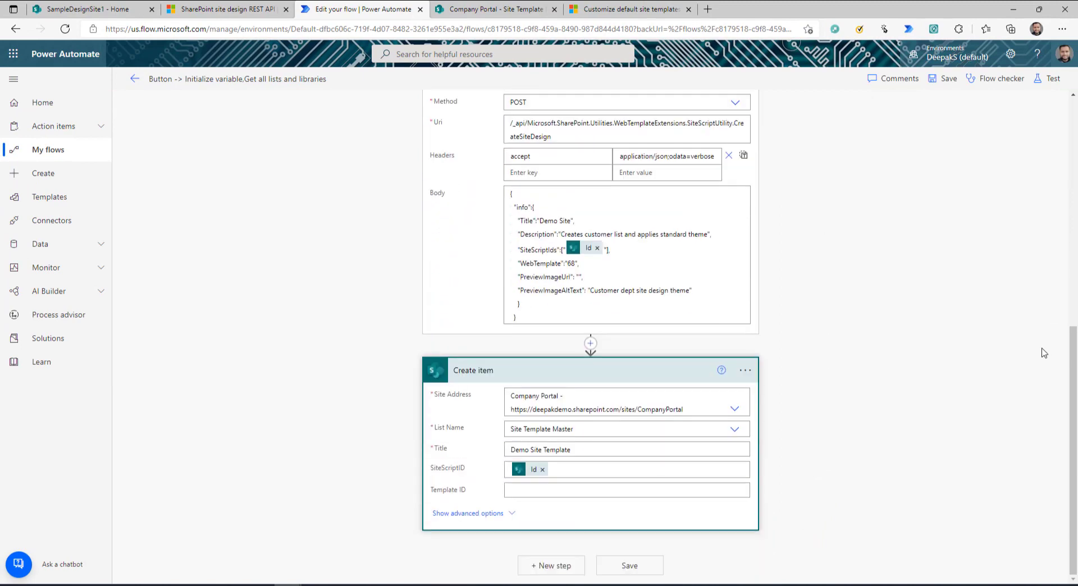
left_click(549, 490)
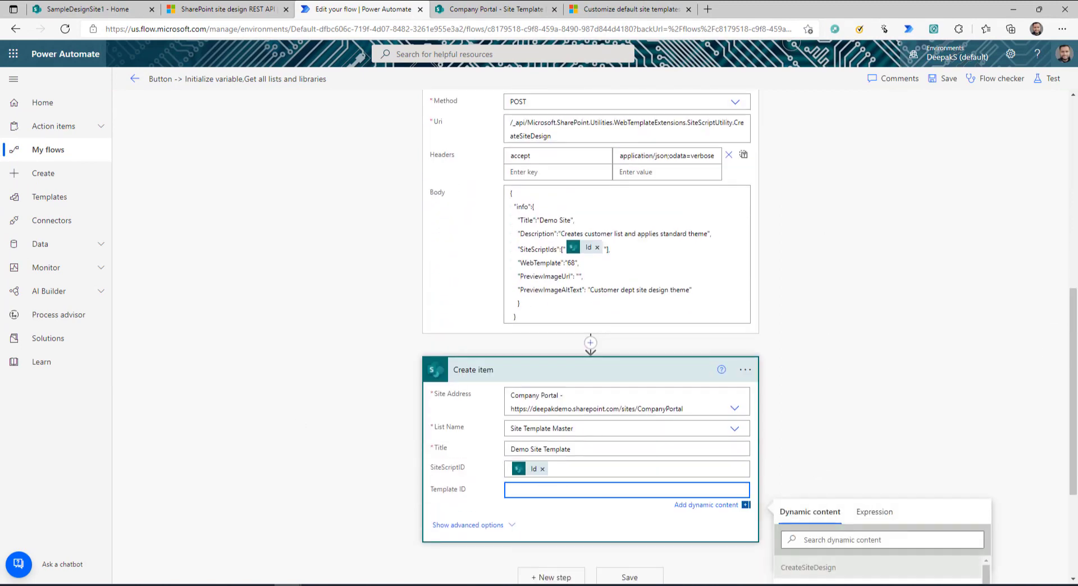
left_click(874, 511)
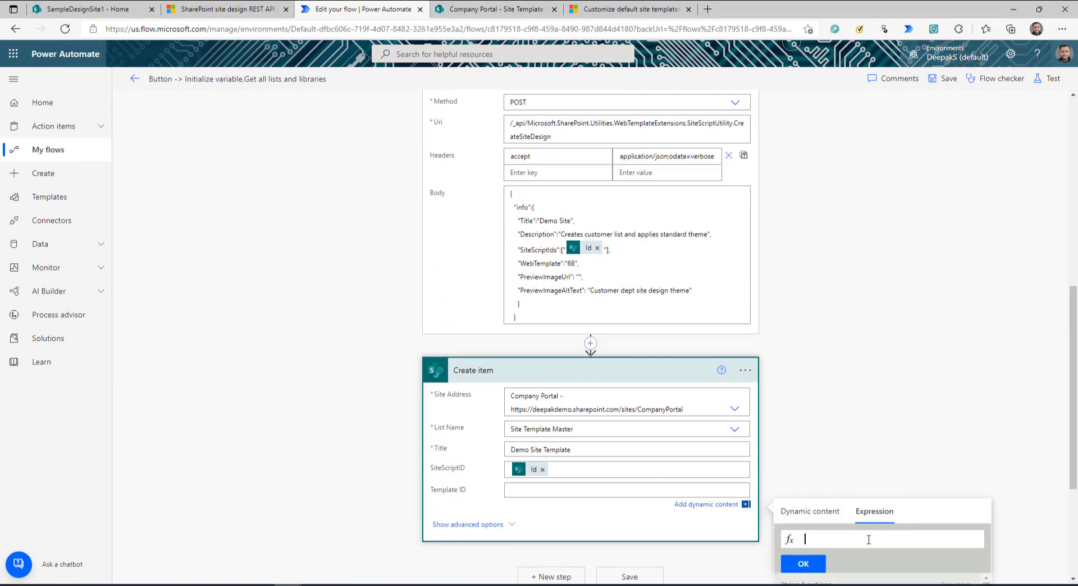
type("body('CreateSiteDesign')?['d']?['CreateSiteDesign']?['Id']")
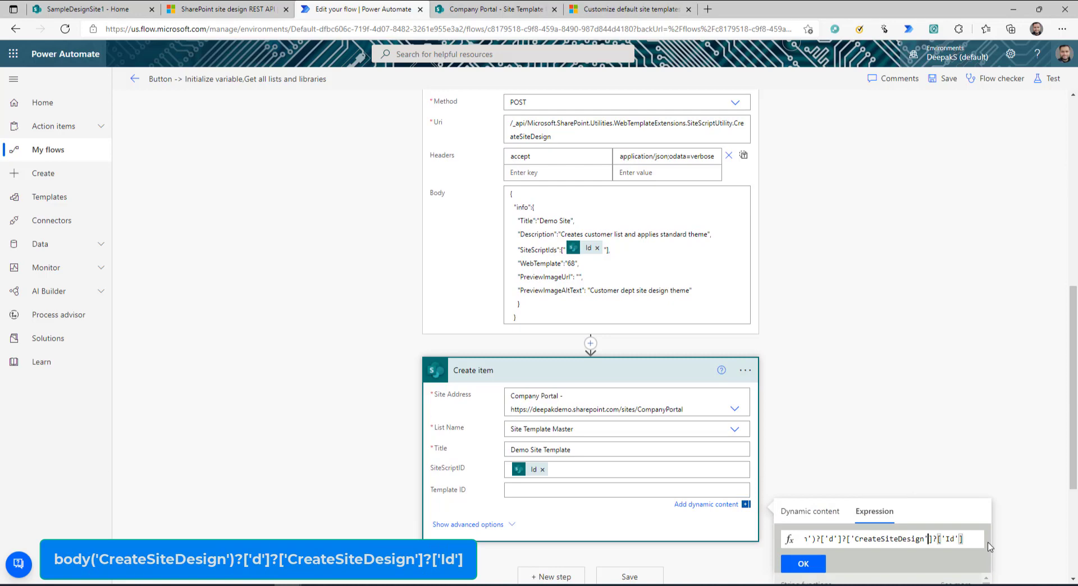
key("Left")
key("Left")
key("Left")
key("Left")
key("Left")
key("Left")
key("Left")
key("Left")
key("Left")
key("Left")
key("Left")
key("Left")
key("Left")
key("Left")
key("Left")
key("Left")
key("Left")
key("Left")
key("Left")
key("Left")
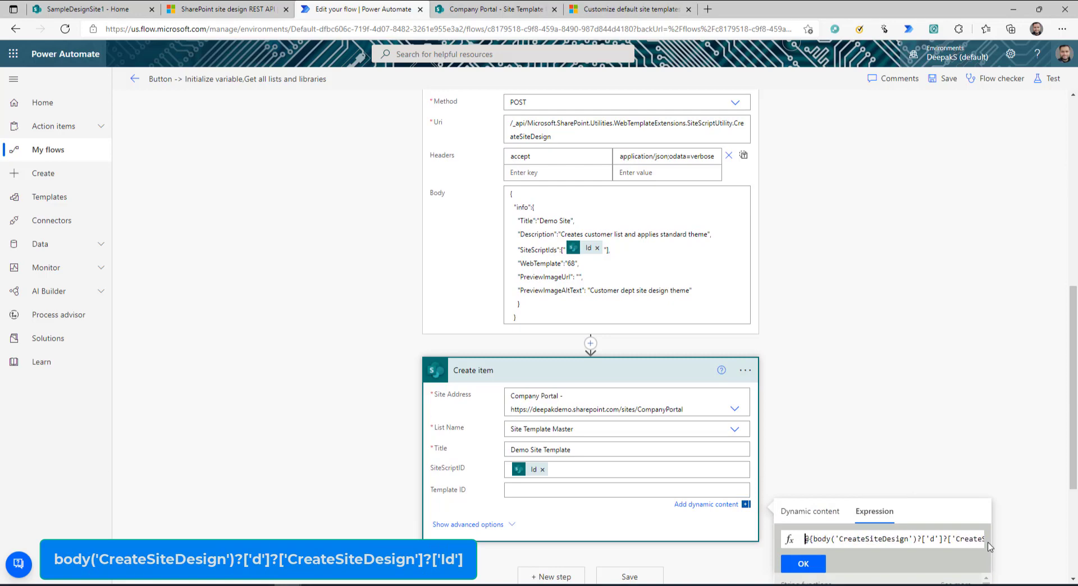
key("Delete")
key("Delete")
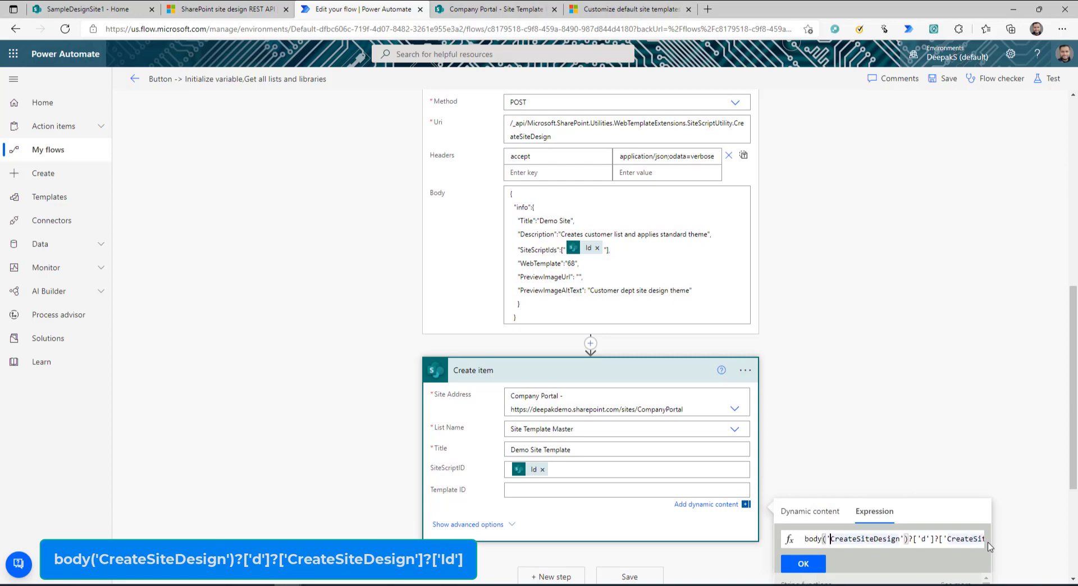
- Check the expression's action name and keys against the CreateSiteDesign action, and insert it as the Template ID value
scroll(530, 359, "up", 1)
scroll(530, 359, "up", 5)
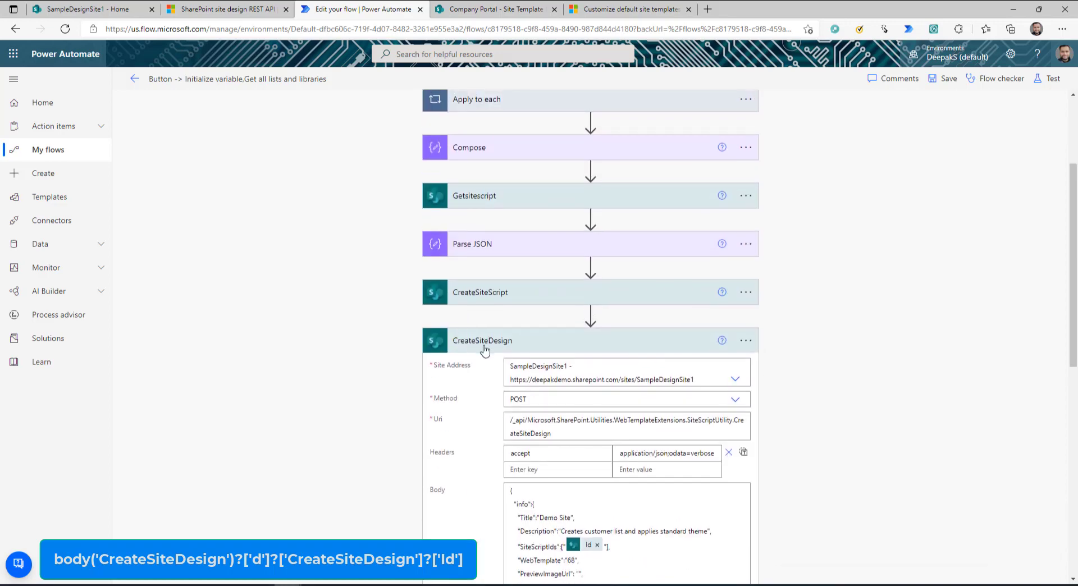
scroll(818, 372, "down", 10)
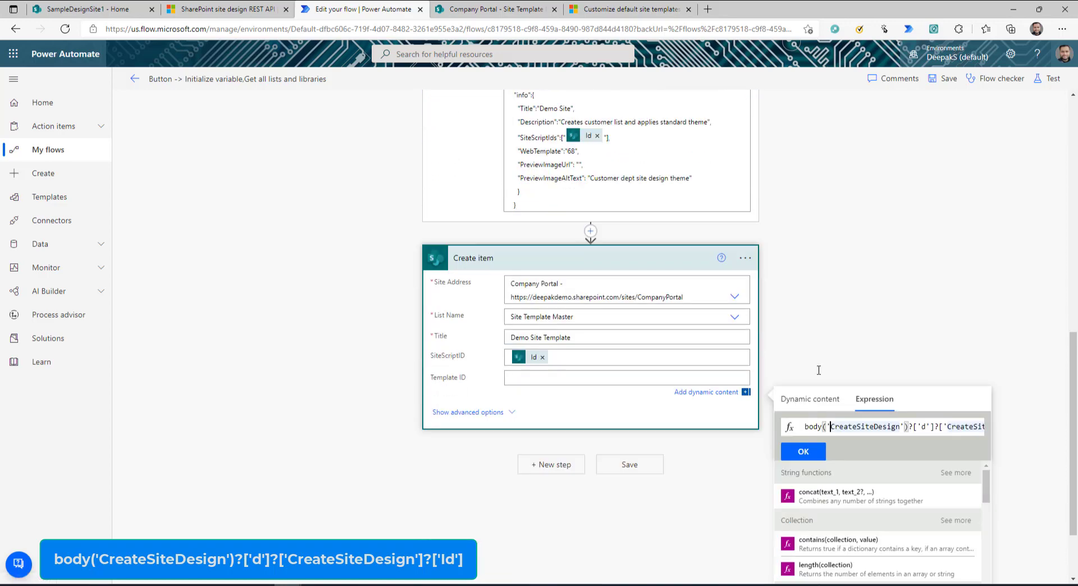
double_click(922, 331)
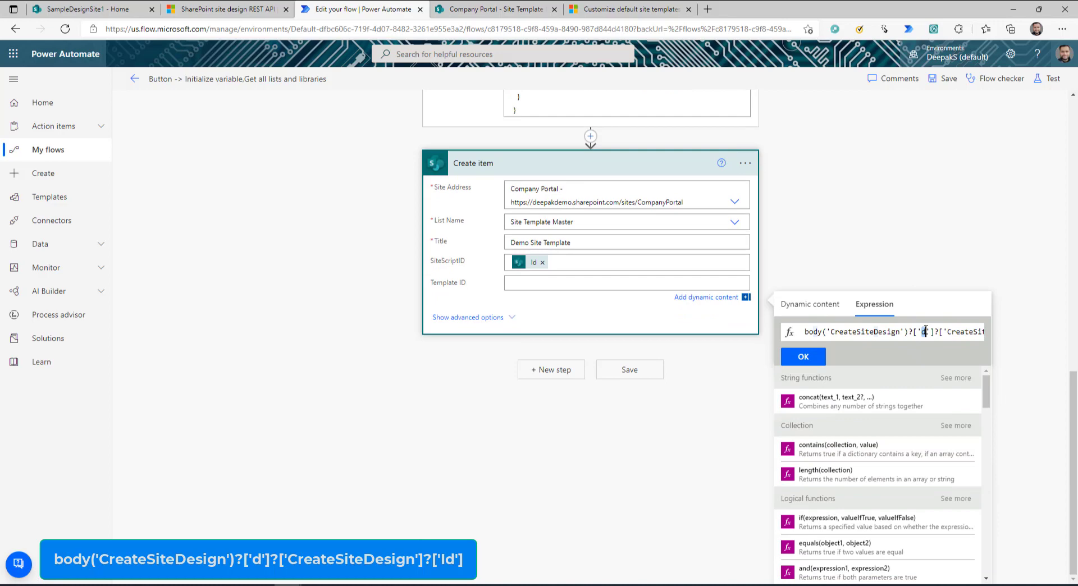
double_click(969, 336)
left_click(969, 337)
key("Right")
key("Right")
key("Right")
key("Right")
key("Right")
key("Right")
key("Right")
key("Right")
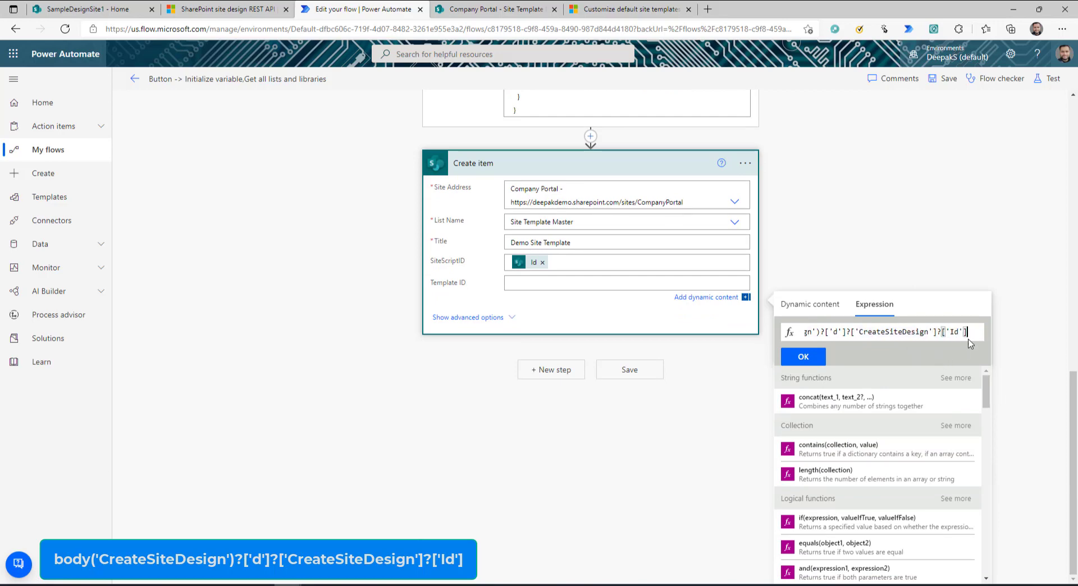
left_click(803, 357)
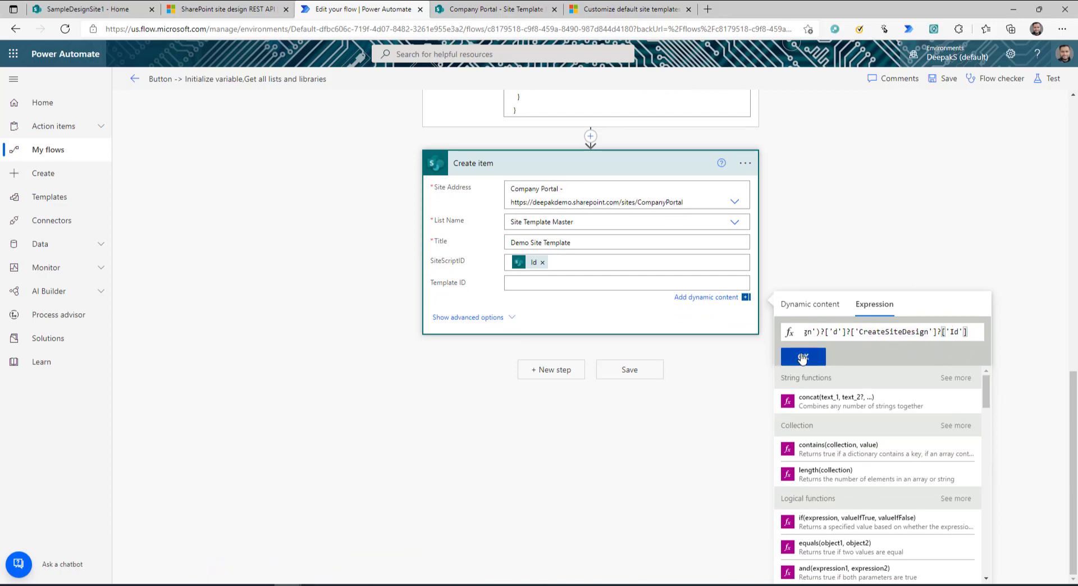
- Save and test the flow, and check the Demo Site Template row in the Company Portal's refreshed Site Template Master list
left_click(947, 79)
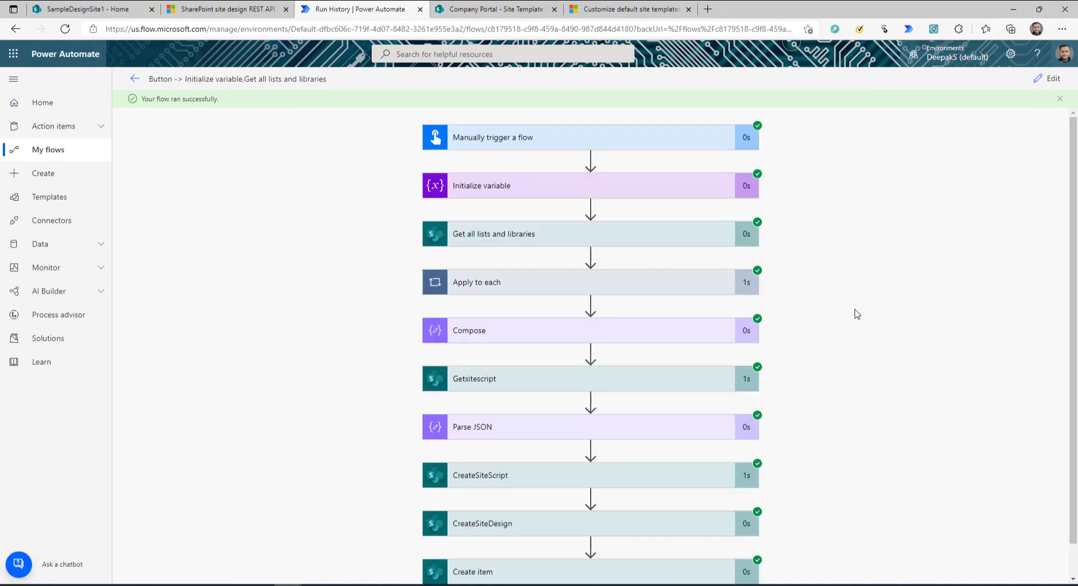
scroll(857, 313, "down", 1)
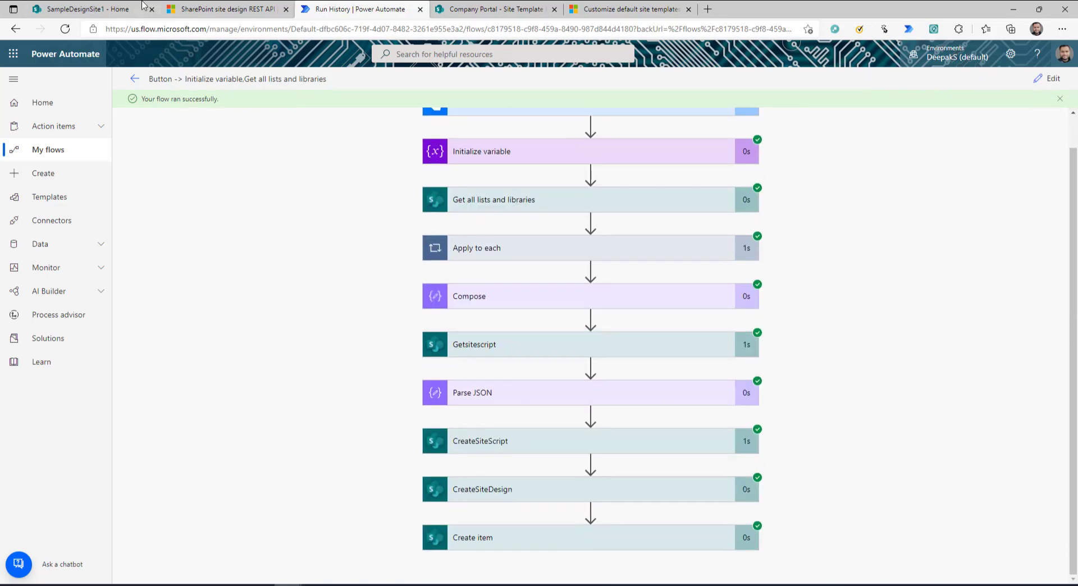
left_click(434, 7)
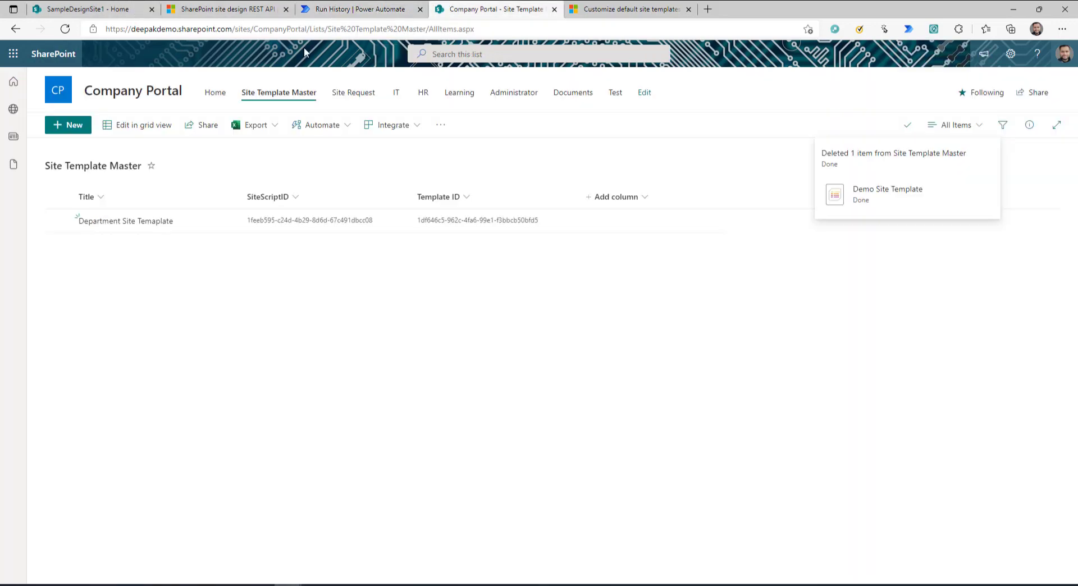
left_click(66, 28)
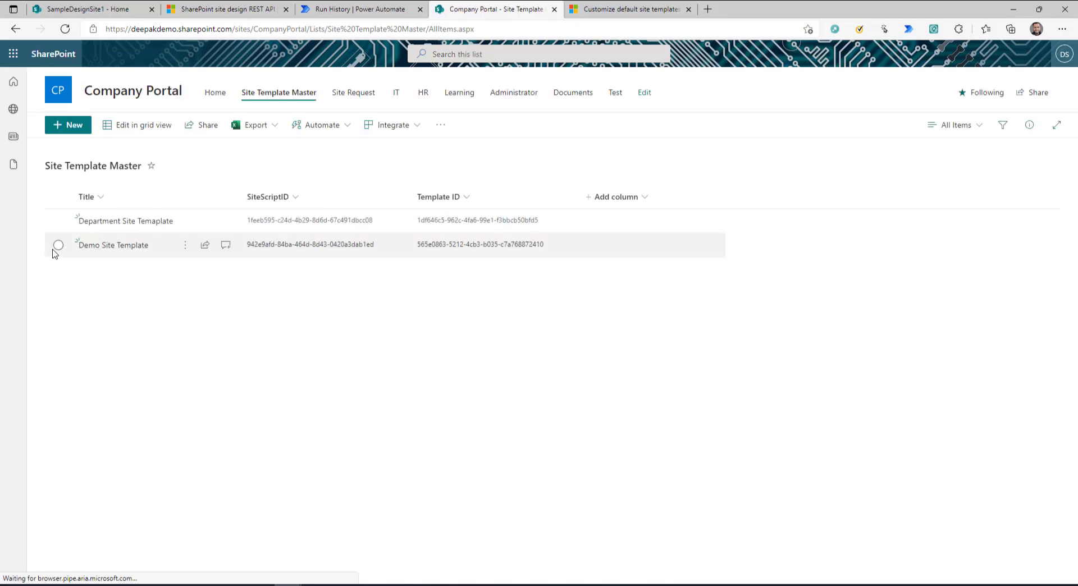
left_click(57, 246)
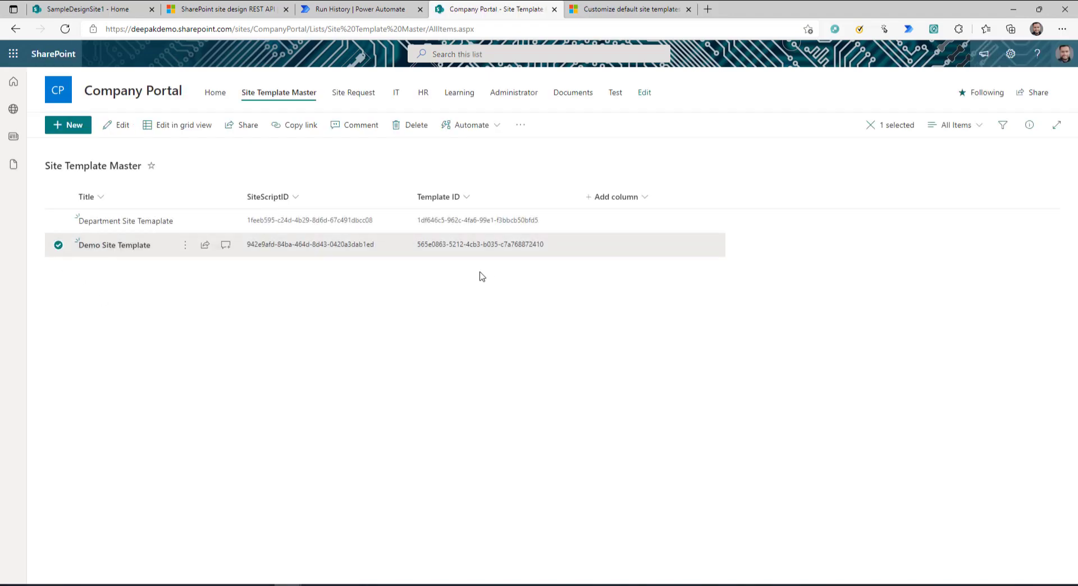
left_click(441, 251)
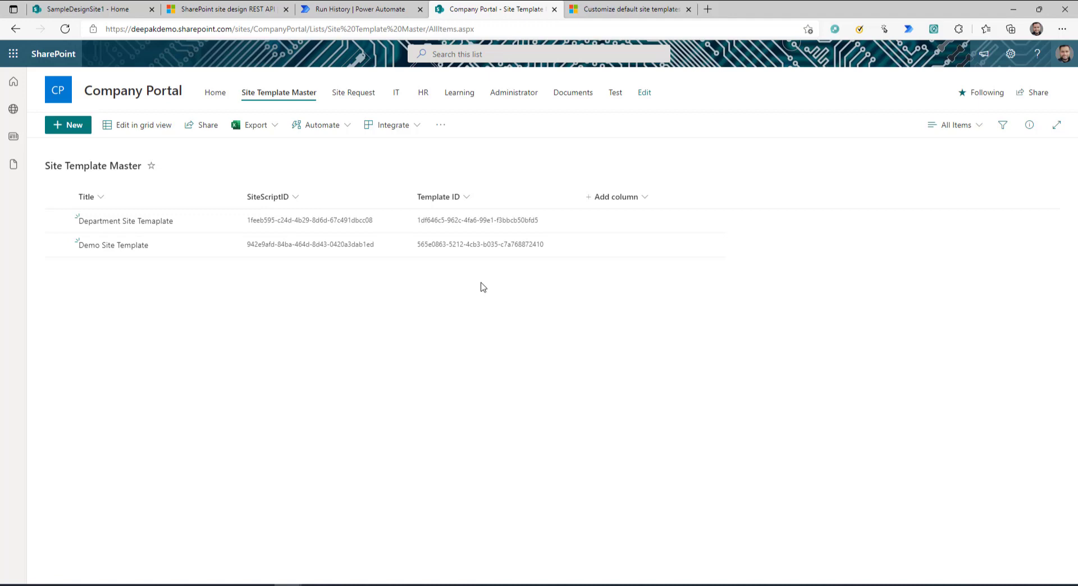
- Review the Site Request list's new item form and its Site Template options, and close the form without saving
left_click(360, 93)
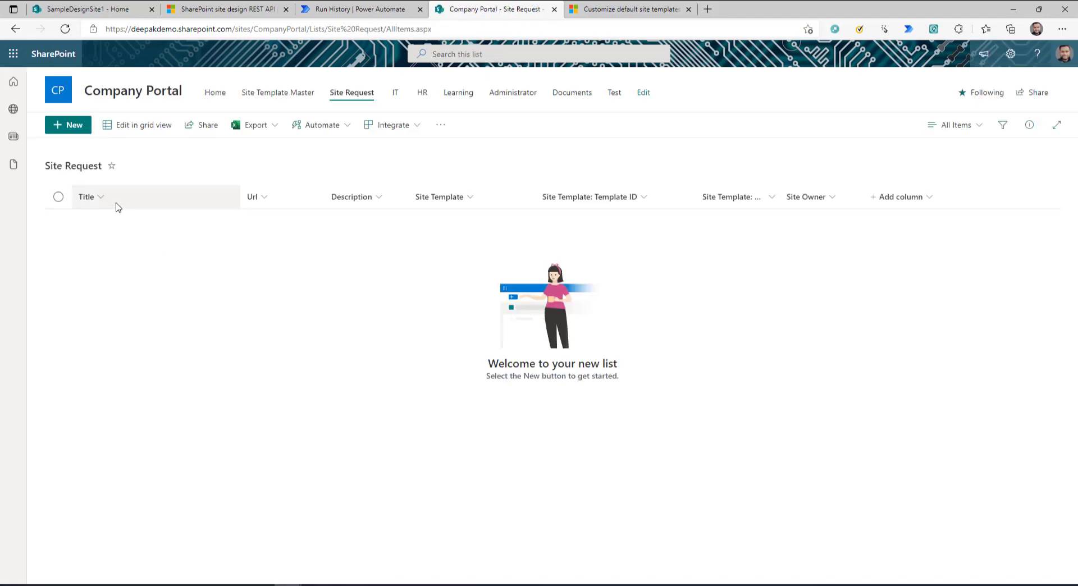
left_click(71, 128)
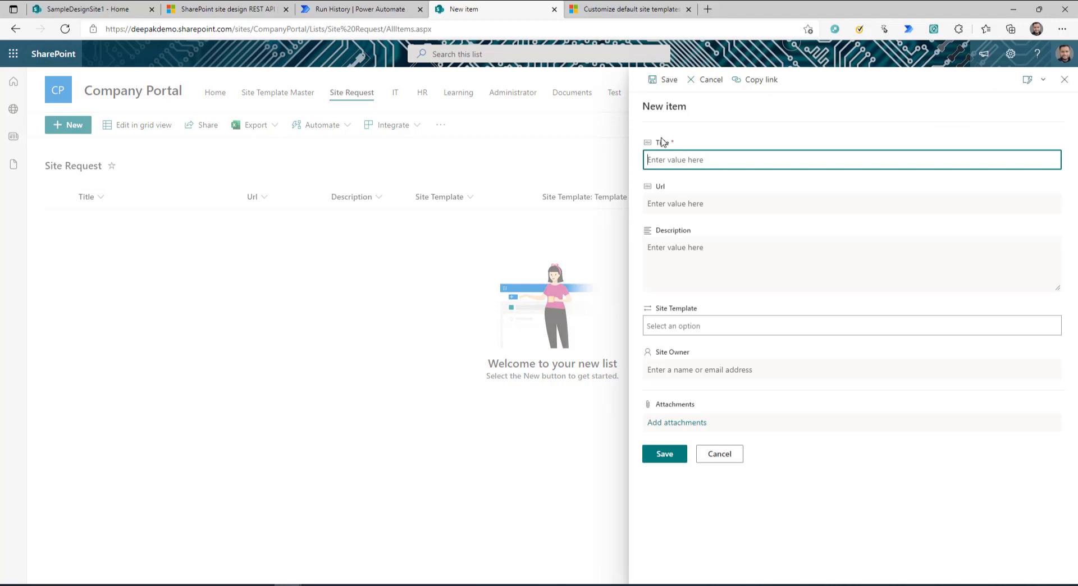
left_click(658, 186)
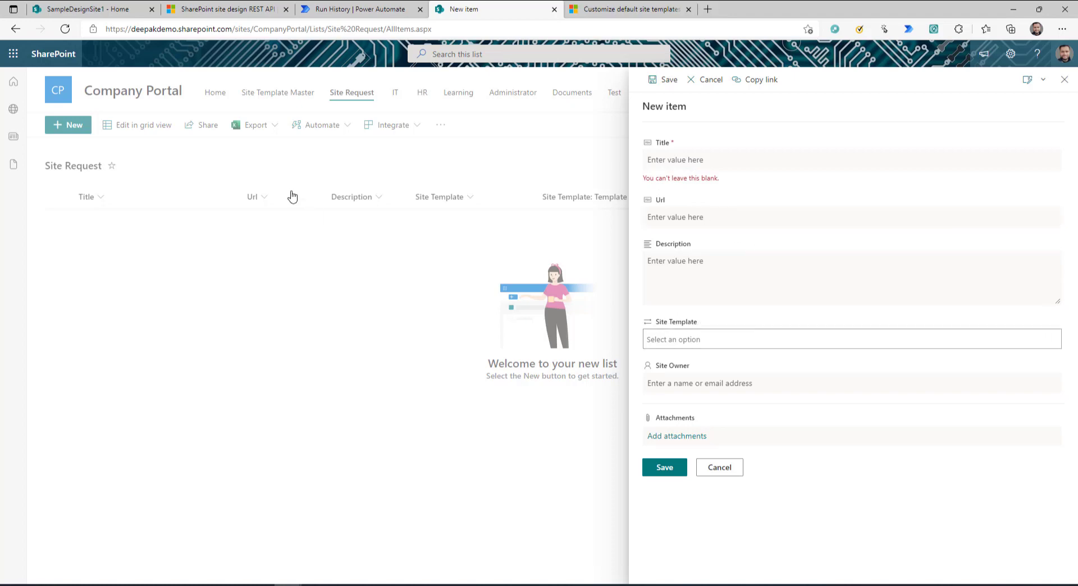
left_click(730, 343)
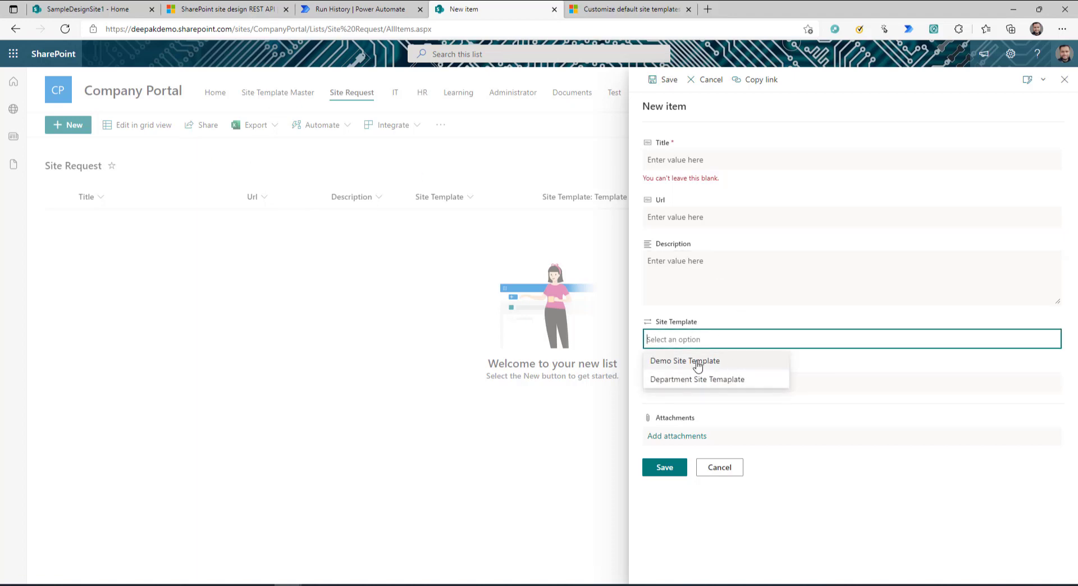
left_click(818, 382)
left_click(710, 366)
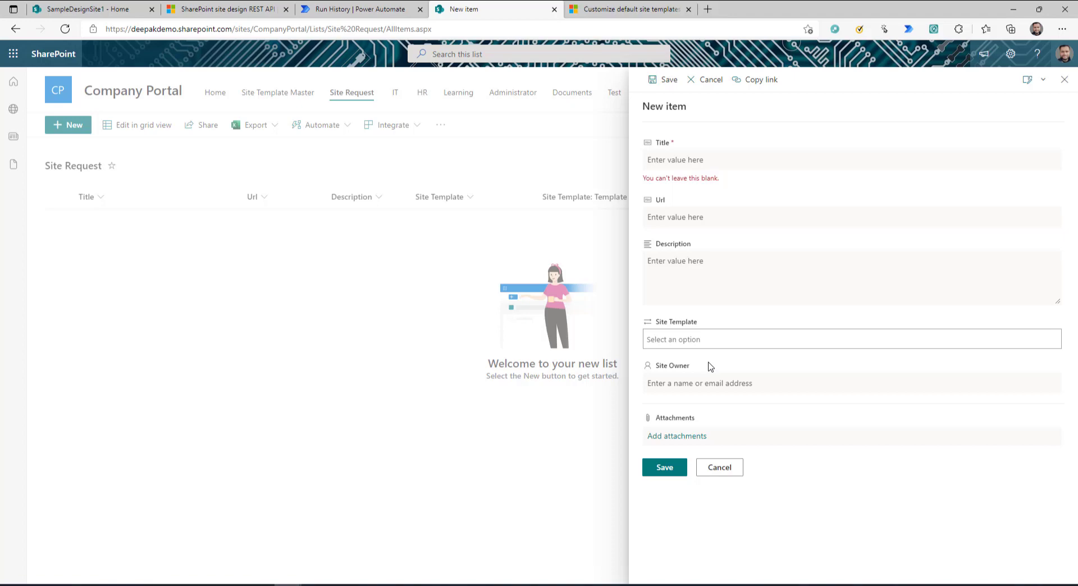
left_click(578, 292)
- Create an automated cloud flow in Power Automate with the SharePoint trigger When an item is created
left_click(374, 5)
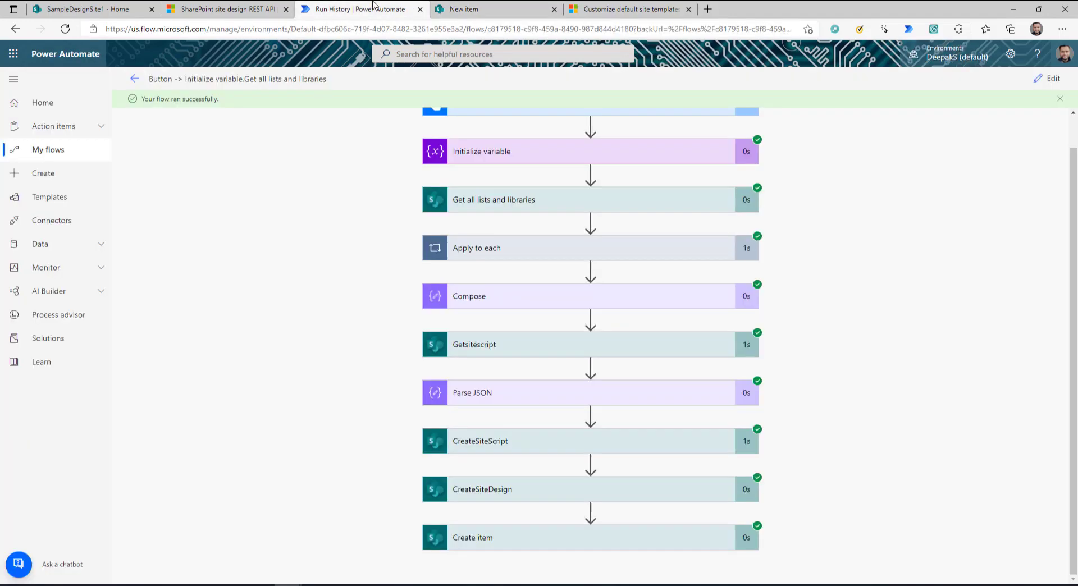
left_click(132, 78)
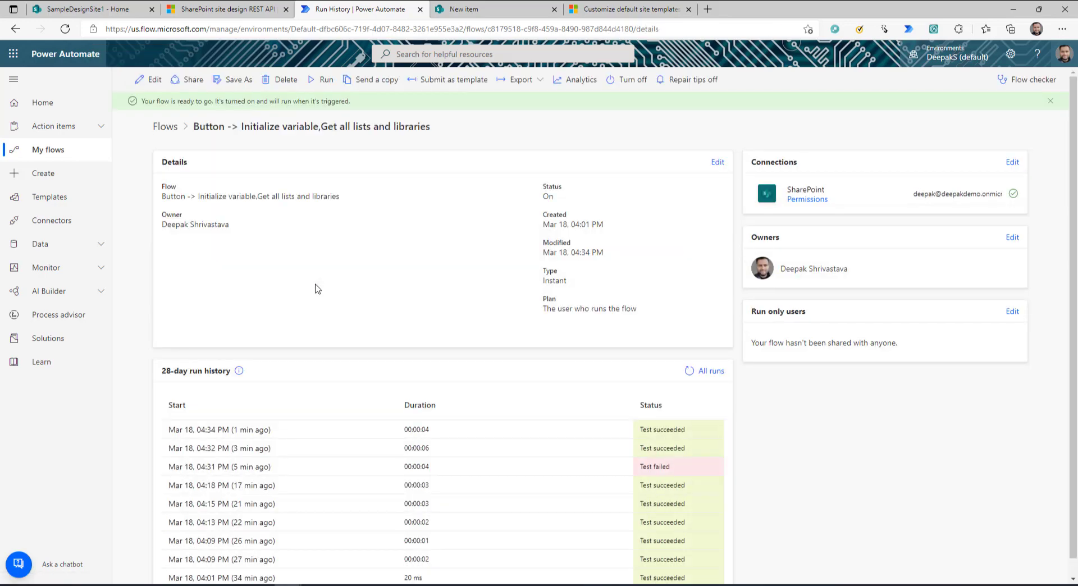
left_click(61, 173)
left_click(183, 175)
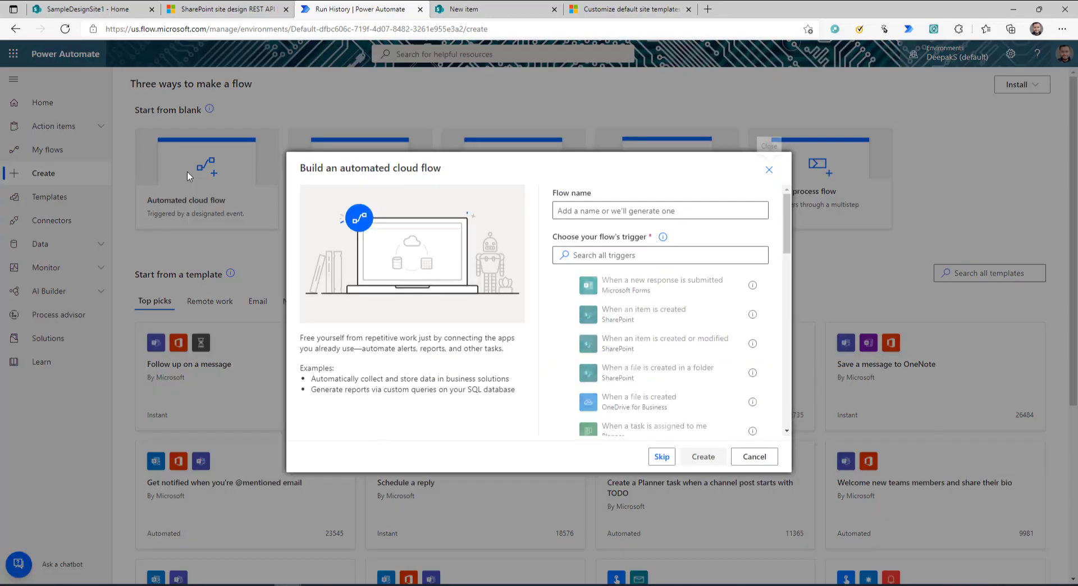
left_click(663, 318)
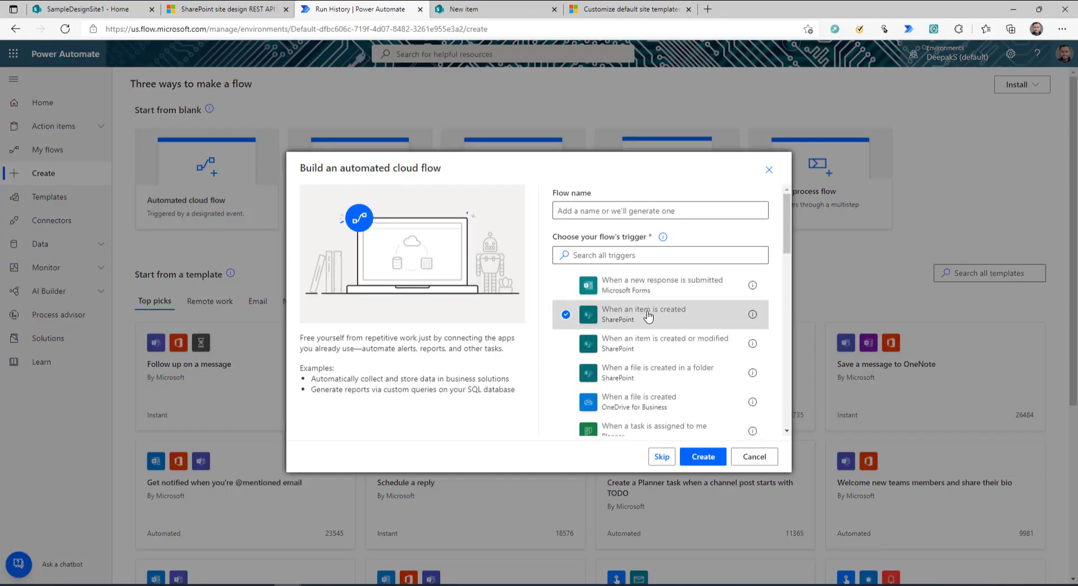
left_click(703, 456)
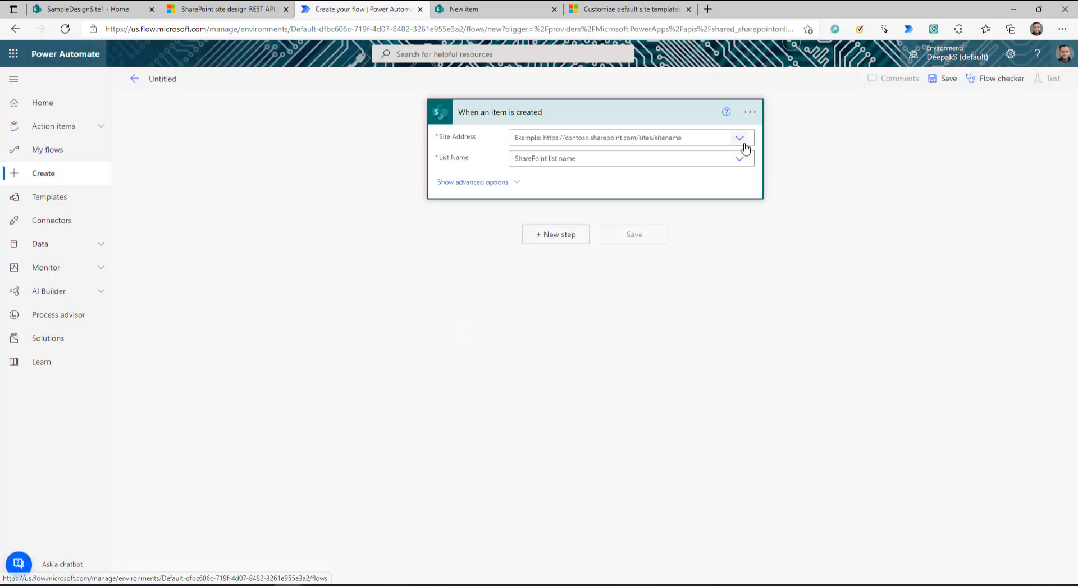
- Set the trigger's site address to Company Portal and its list name to Site Request
left_click(741, 141)
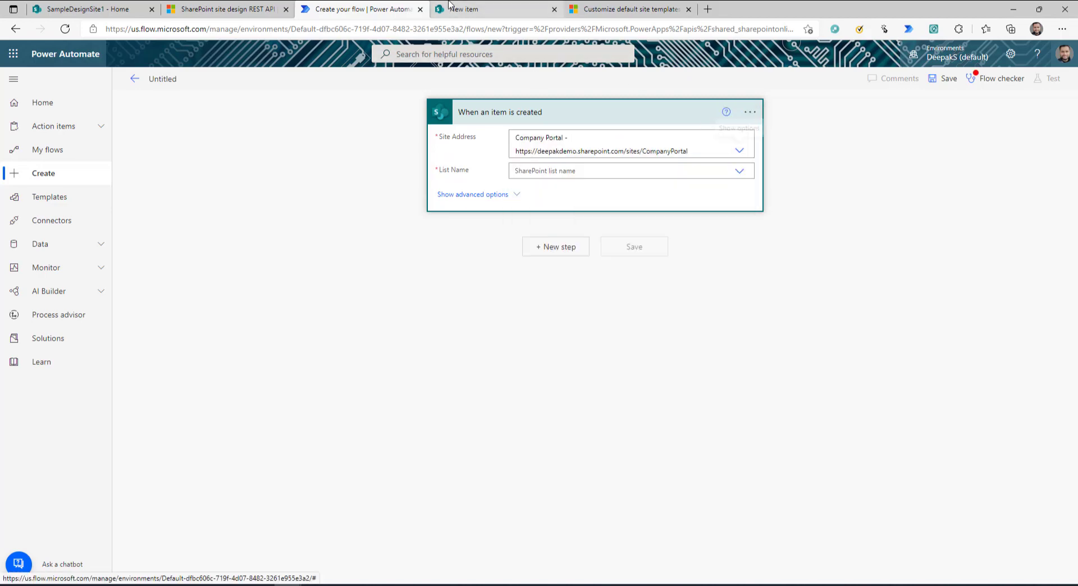
left_click(468, 10)
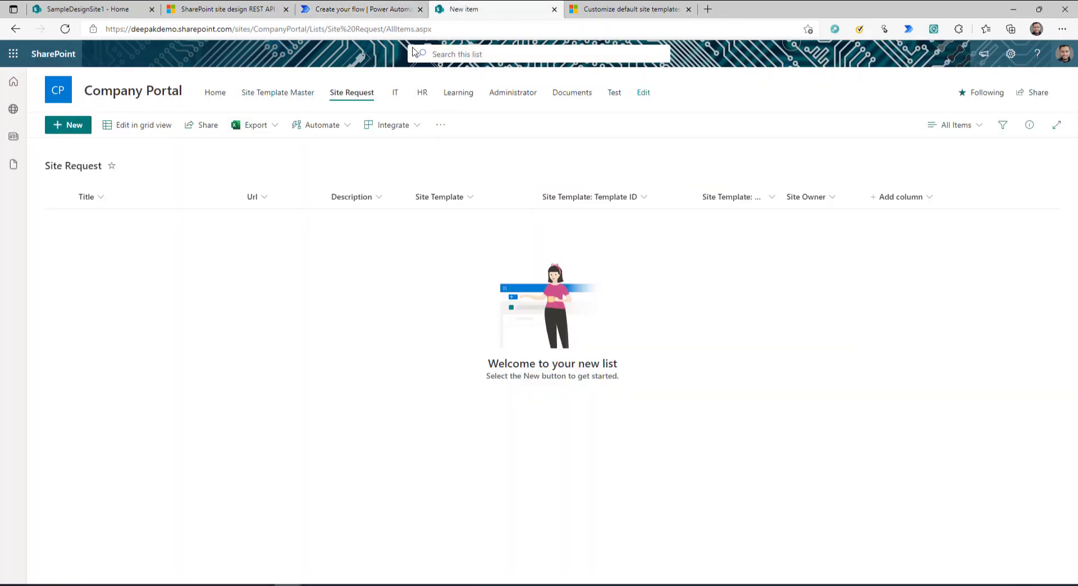
left_click(359, 9)
left_click(739, 170)
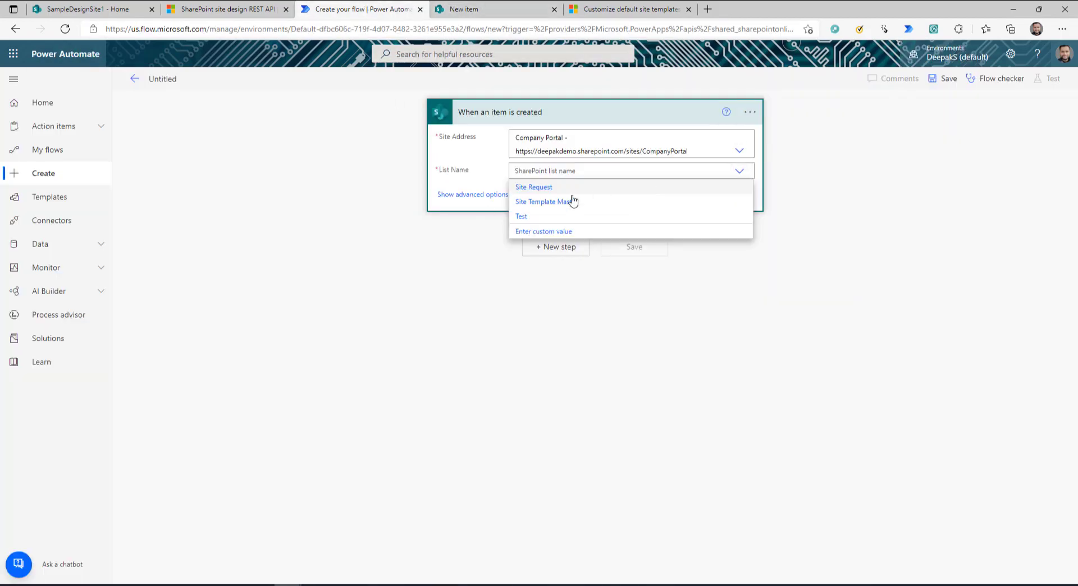
left_click(535, 191)
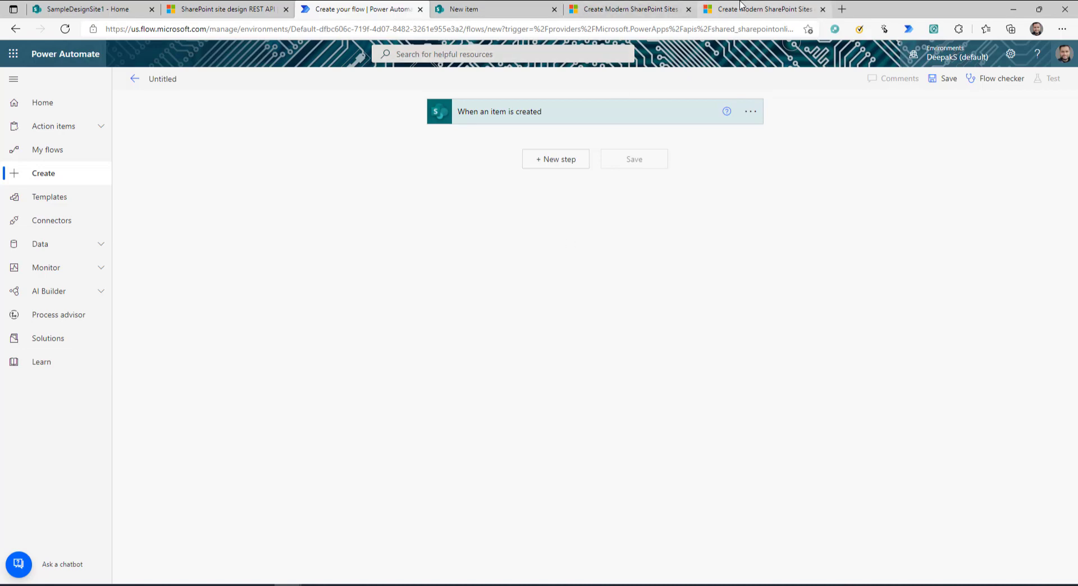
- Look up the REST endpoint for creating a modern site in the documentation, and add a Send an HTTP request to SharePoint action after the trigger
left_click(763, 9)
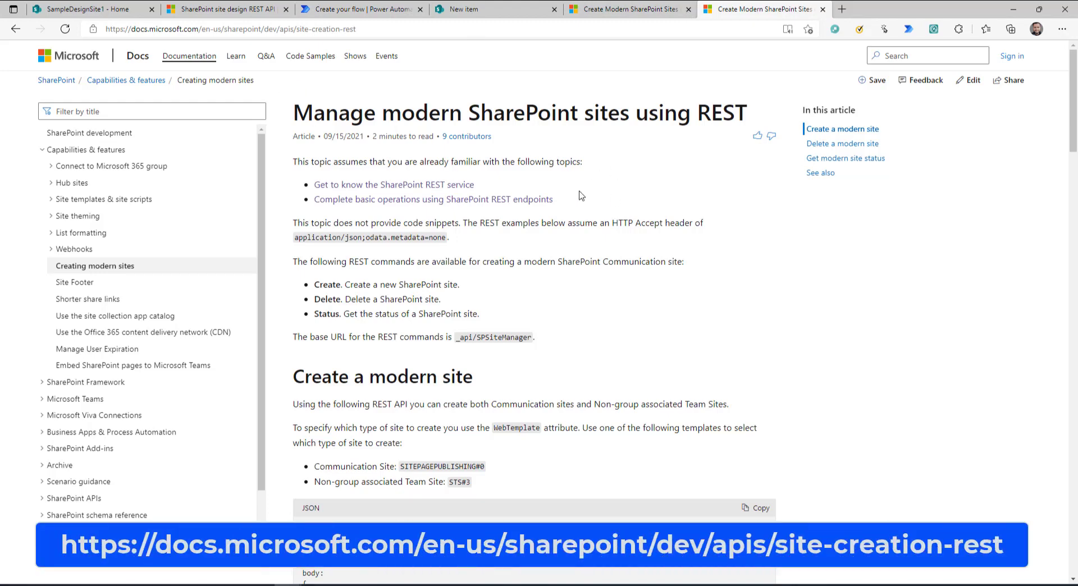
scroll(590, 195, "down", 6)
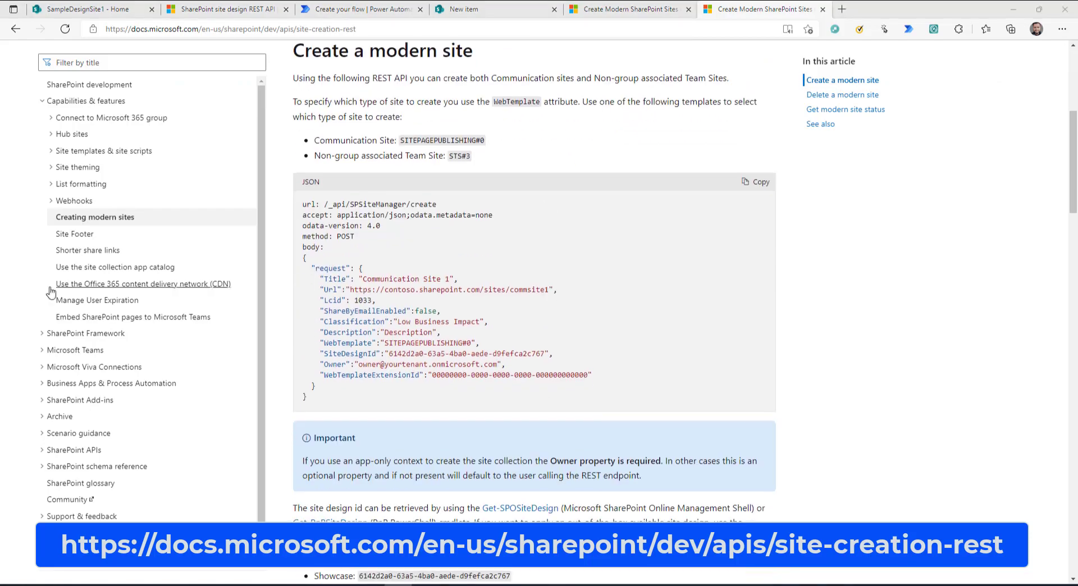
left_click_drag(326, 204, 436, 204)
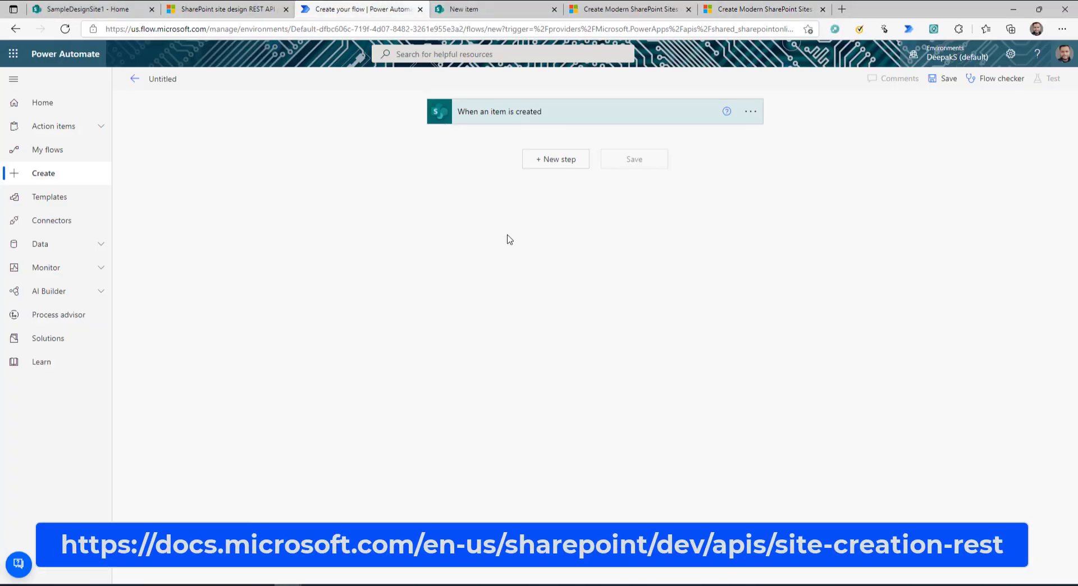
left_click(555, 160)
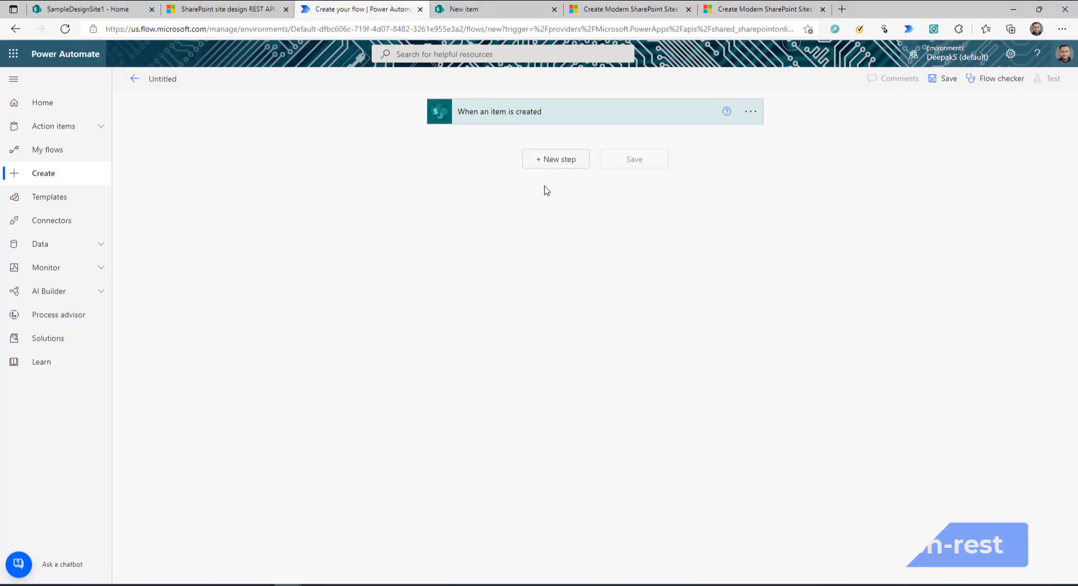
type("share")
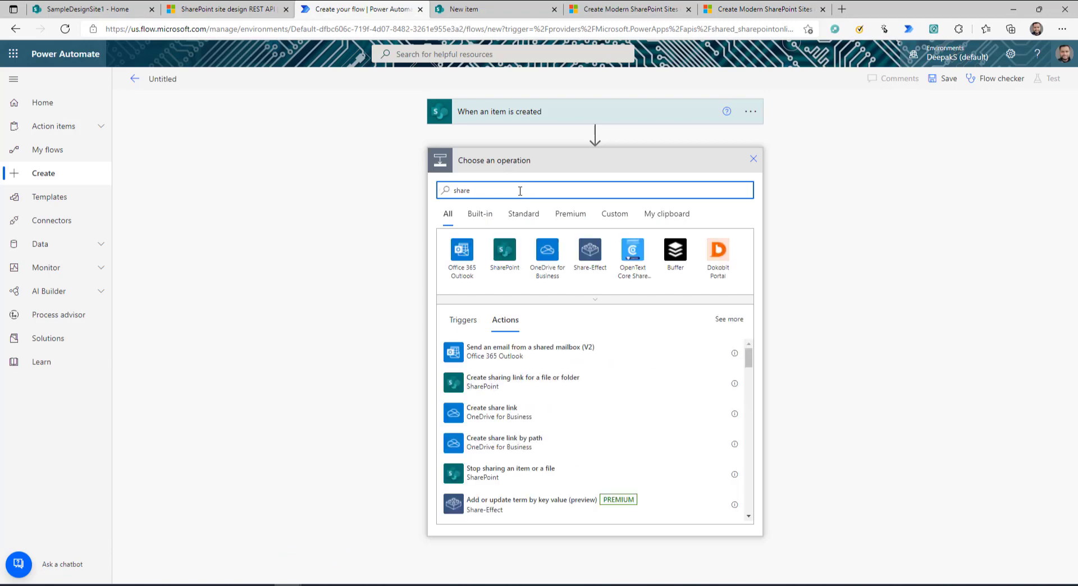
left_click(504, 249)
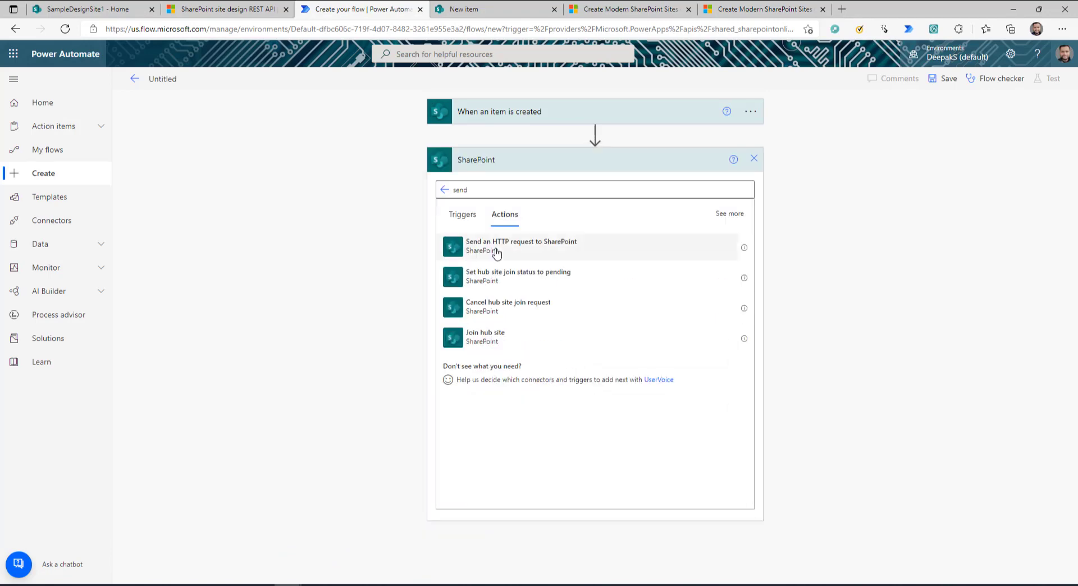
left_click(504, 247)
- Set the HTTP request's site address to Communication site, method to POST and Uri to /_api/SPSiteManager/create from the documentation
left_click(739, 186)
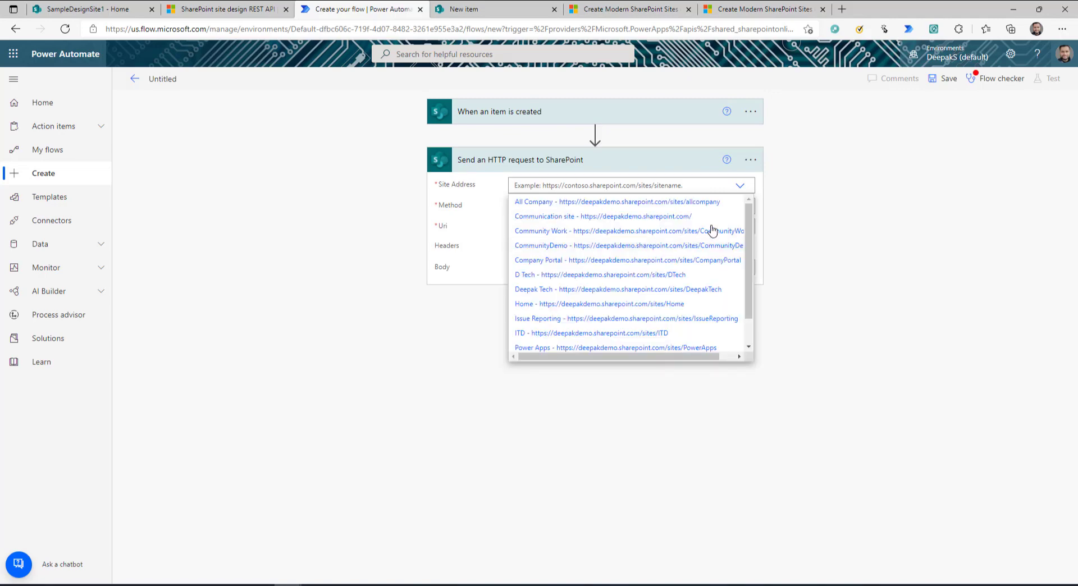
left_click(682, 219)
left_click(735, 208)
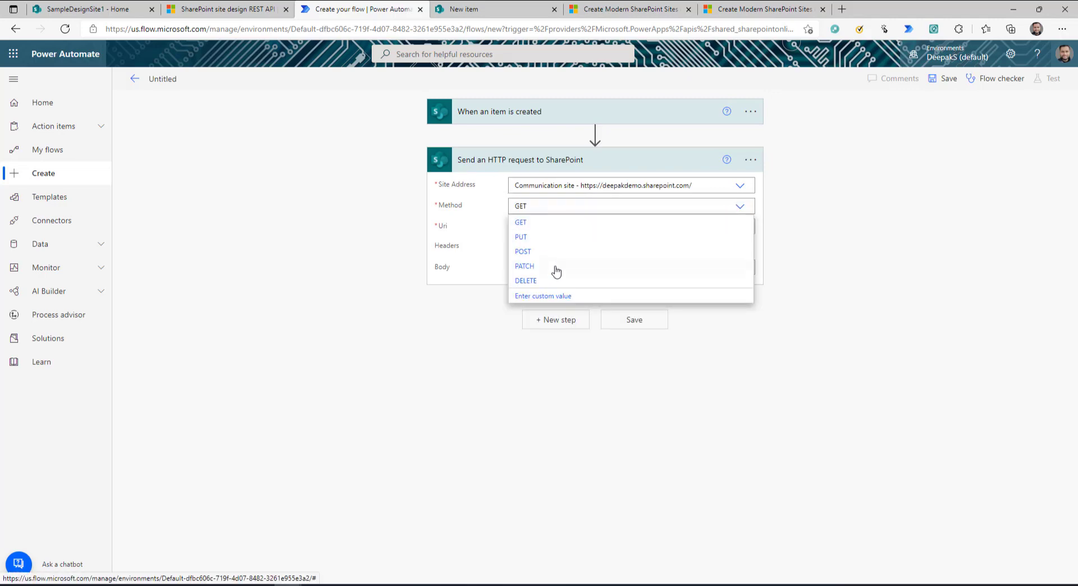
left_click(537, 253)
left_click(561, 226)
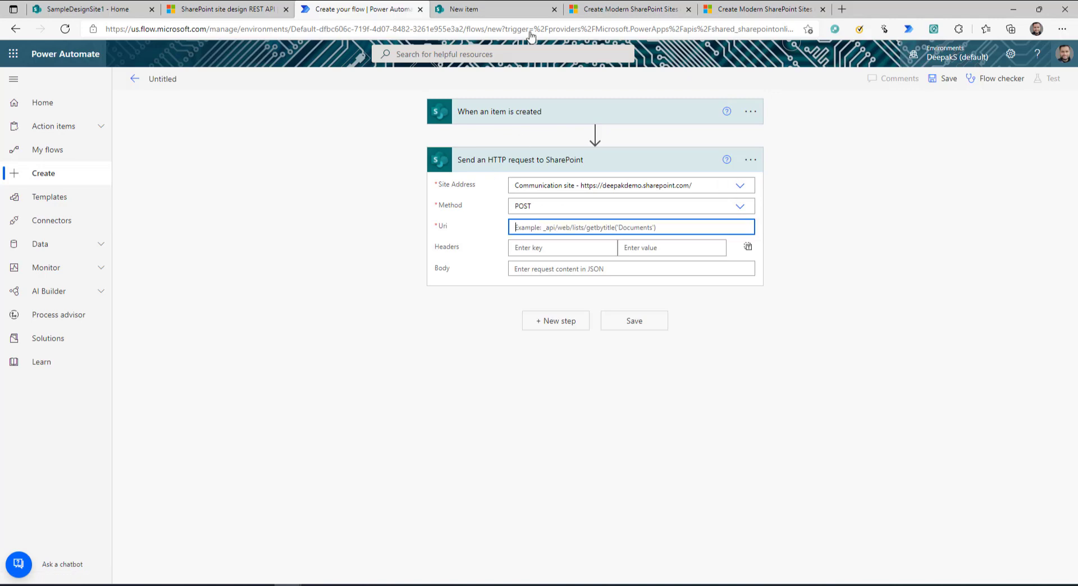
left_click(758, 9)
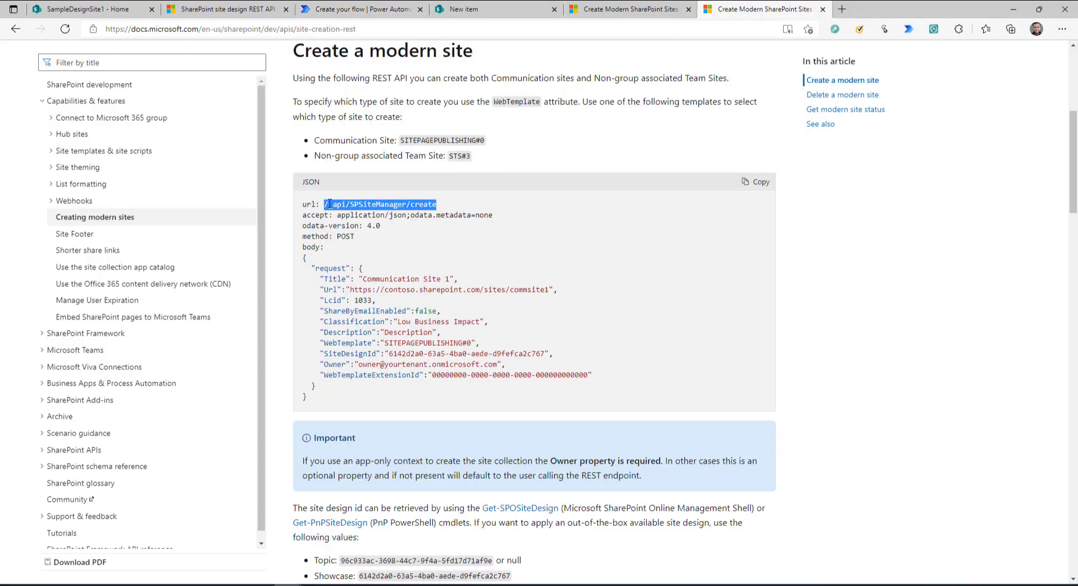
left_click(434, 206)
left_click(758, 9)
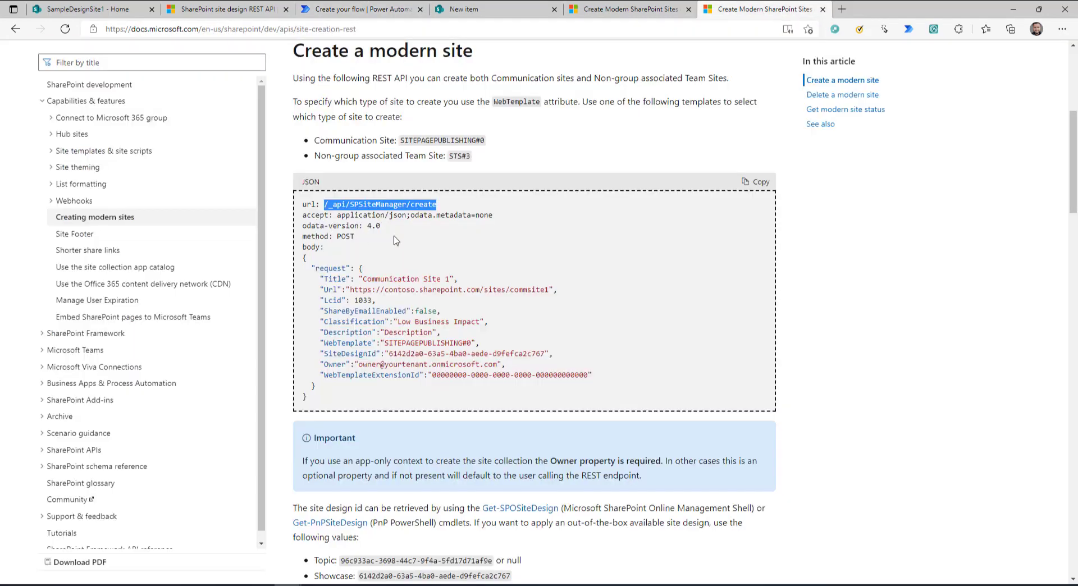
- Add the documented request headers accept: application/json;odata.metadata=none and odata-version: 4.0 to the HTTP request
left_click(350, 226)
left_click_drag(303, 216, 398, 227)
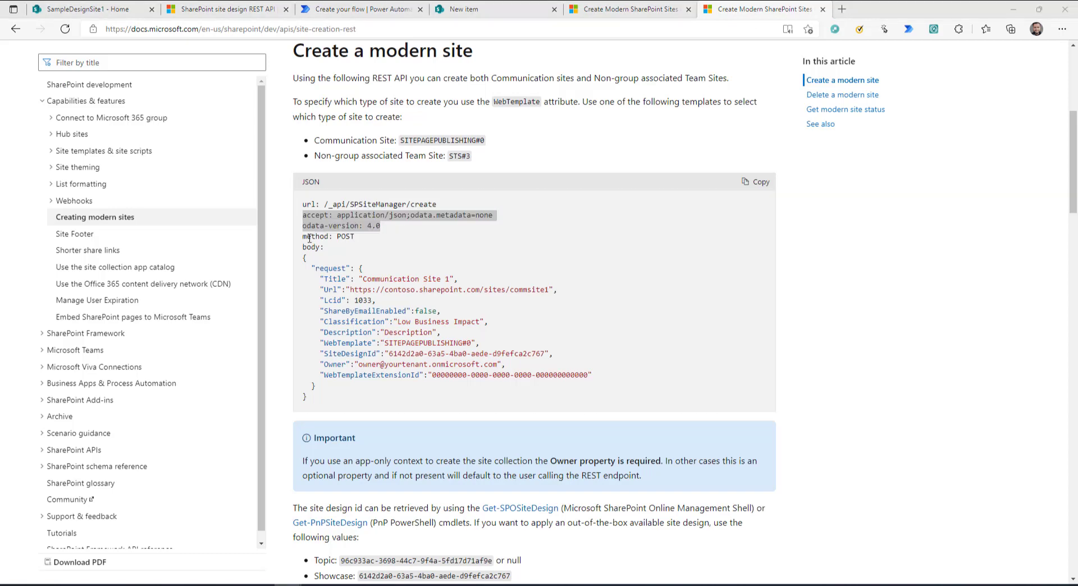
left_click(314, 216)
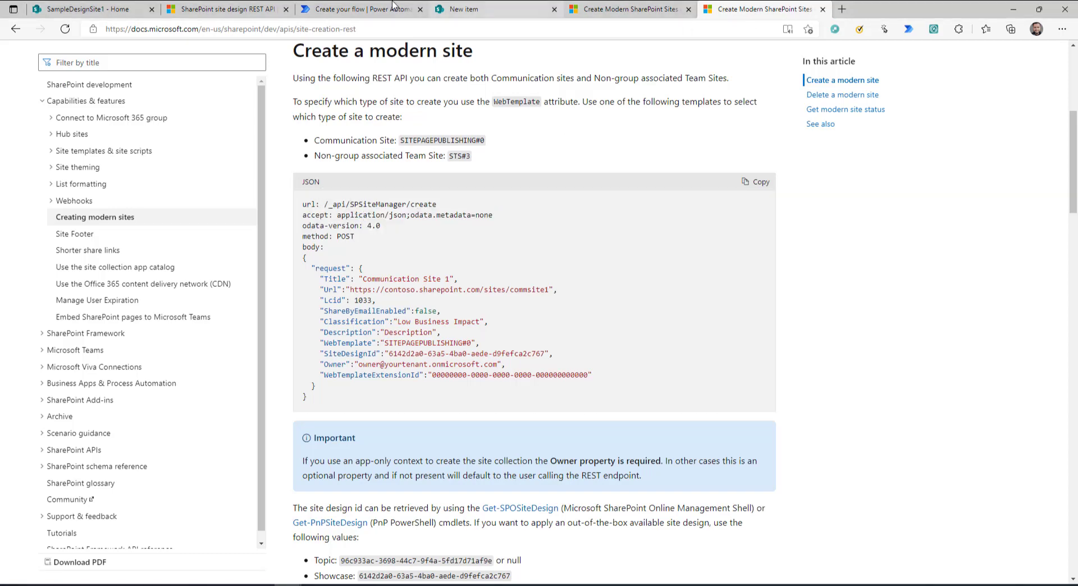
left_click(359, 9)
left_click(749, 248)
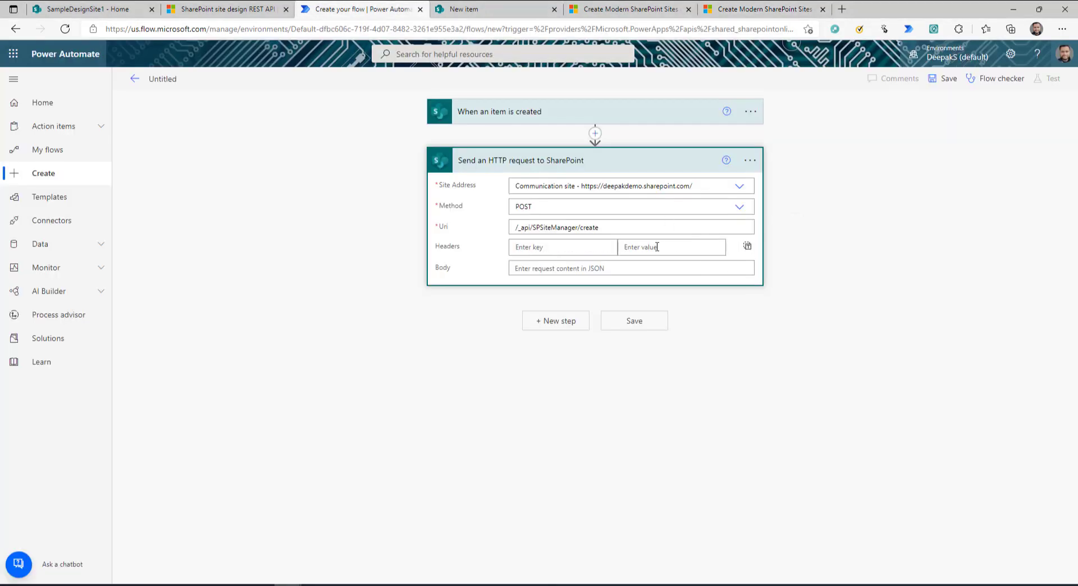
left_click(747, 247)
left_click(625, 251)
type("{ \"accept\": \"application/json;odata.metadata=none\", \"odata-version\": \"4.0\" }")
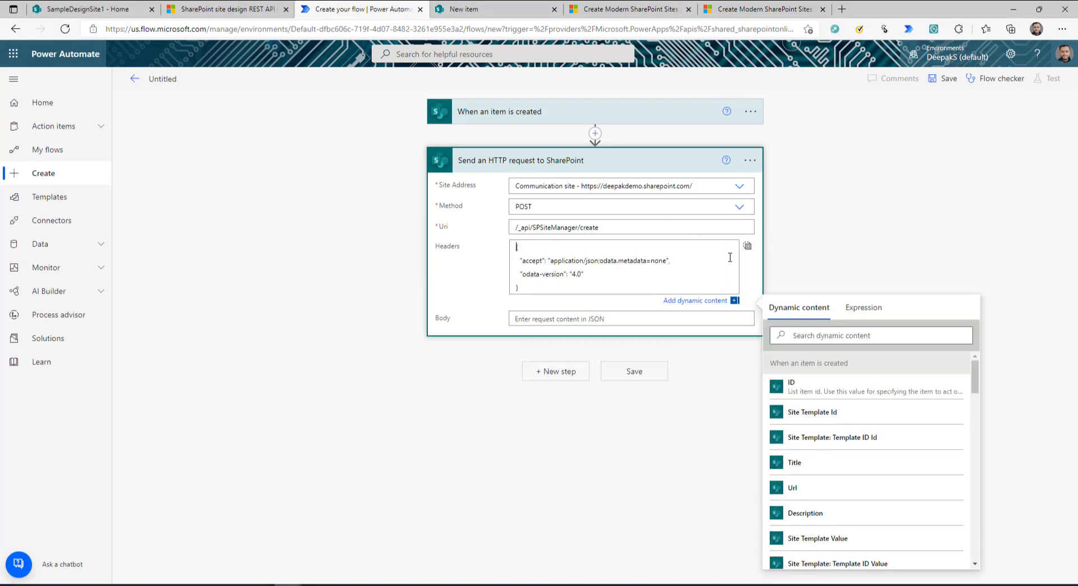
left_click(747, 245)
- Copy the documentation's sample site-creation JSON into the HTTP request's body
left_click(520, 250)
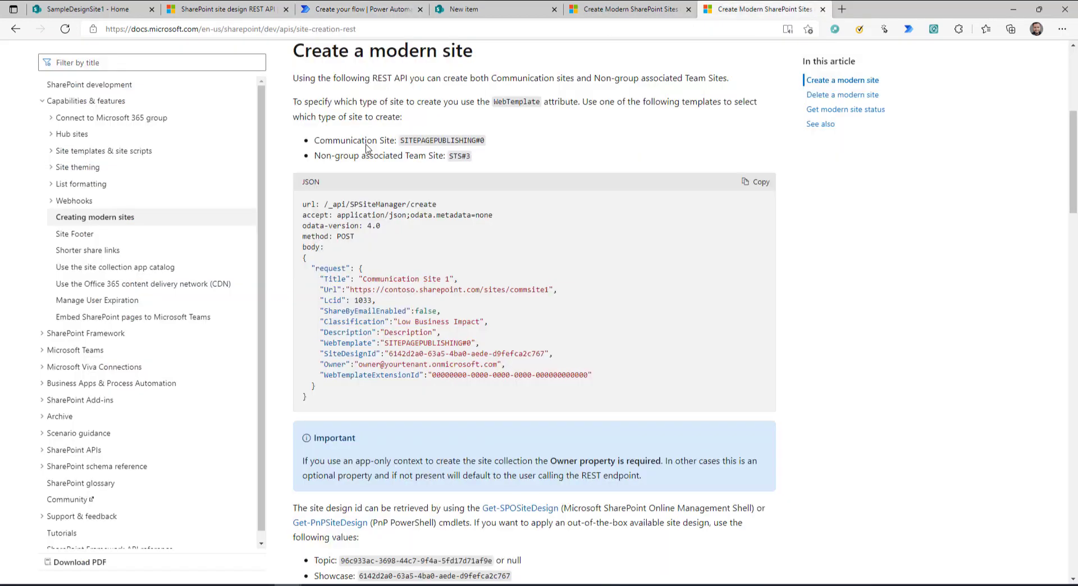
left_click(730, 9)
left_click_drag(303, 259, 323, 399)
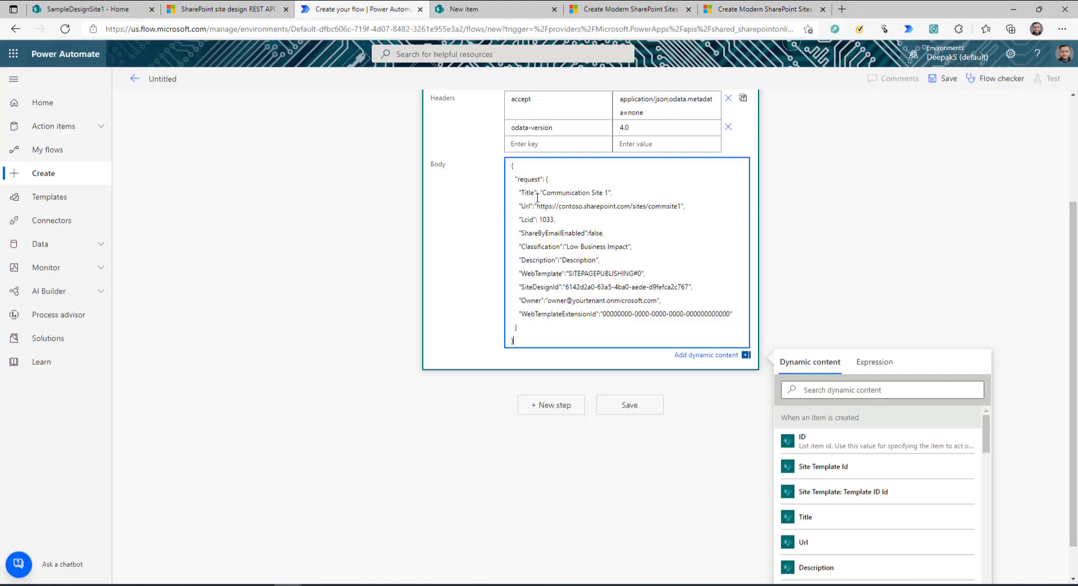
- Go through the Title, Url, Lcid and Classification entries in the request body, and empty the Classification value
left_click_drag(539, 193, 605, 192)
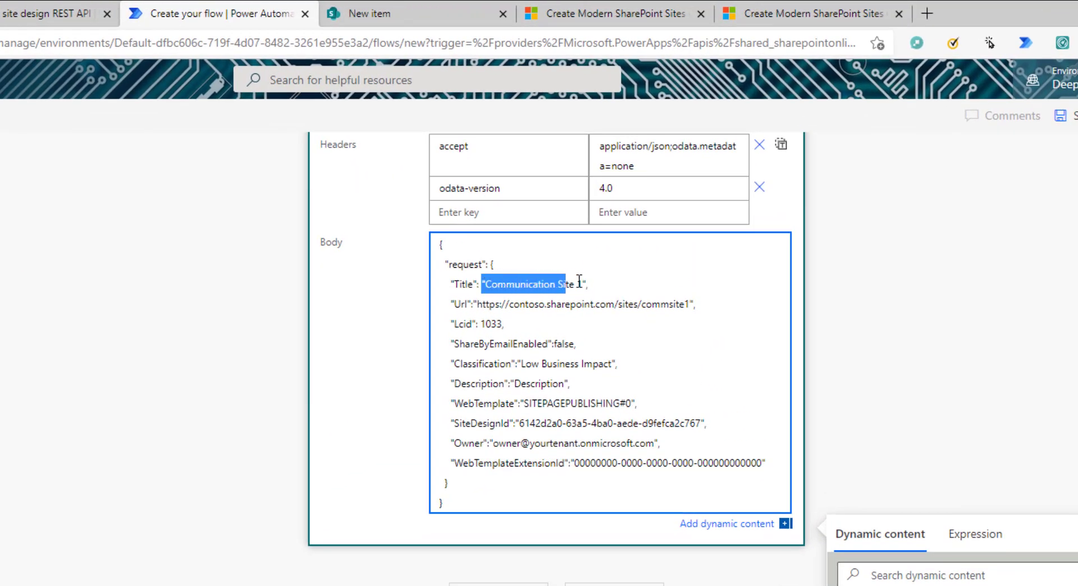
left_click_drag(579, 280, 595, 280)
left_click(465, 304)
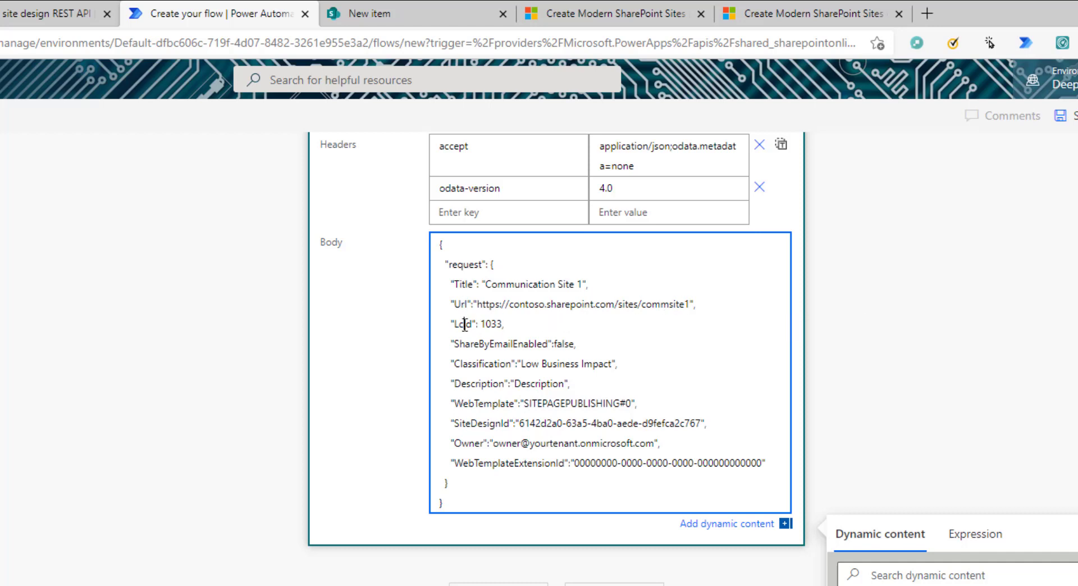
double_click(493, 323)
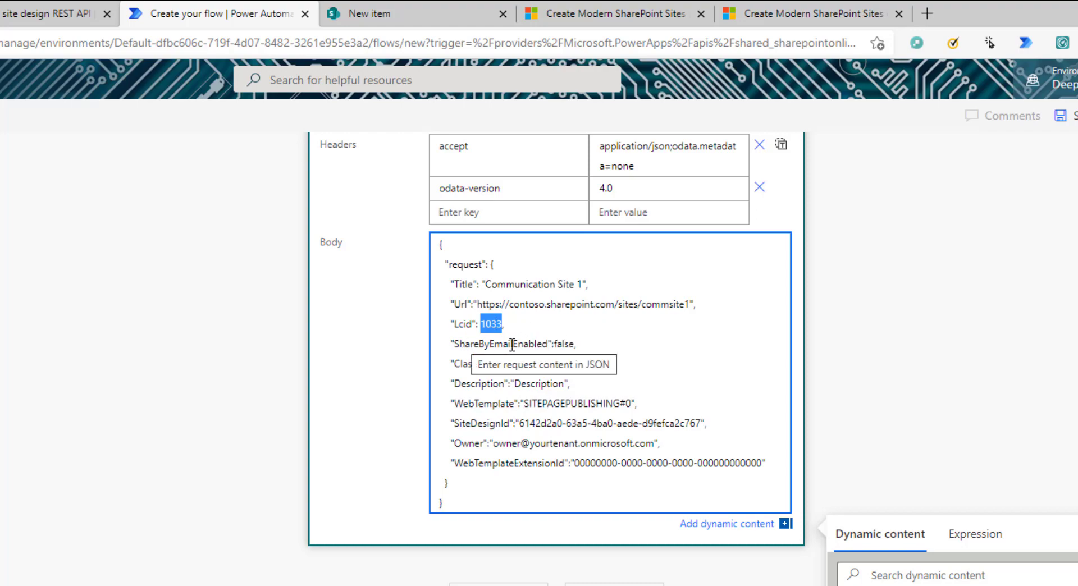
left_click(473, 363)
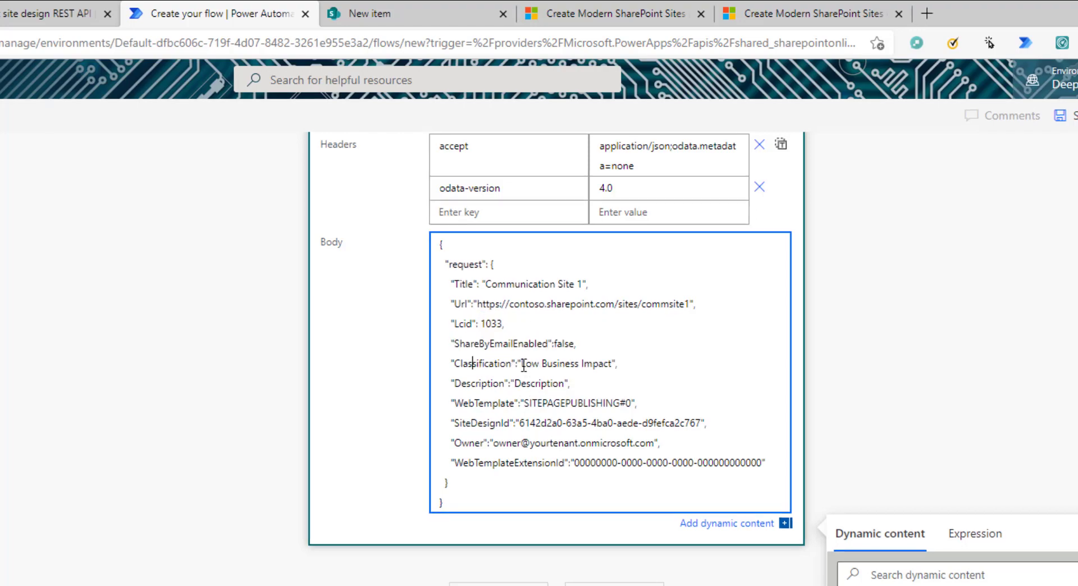
double_click(528, 363)
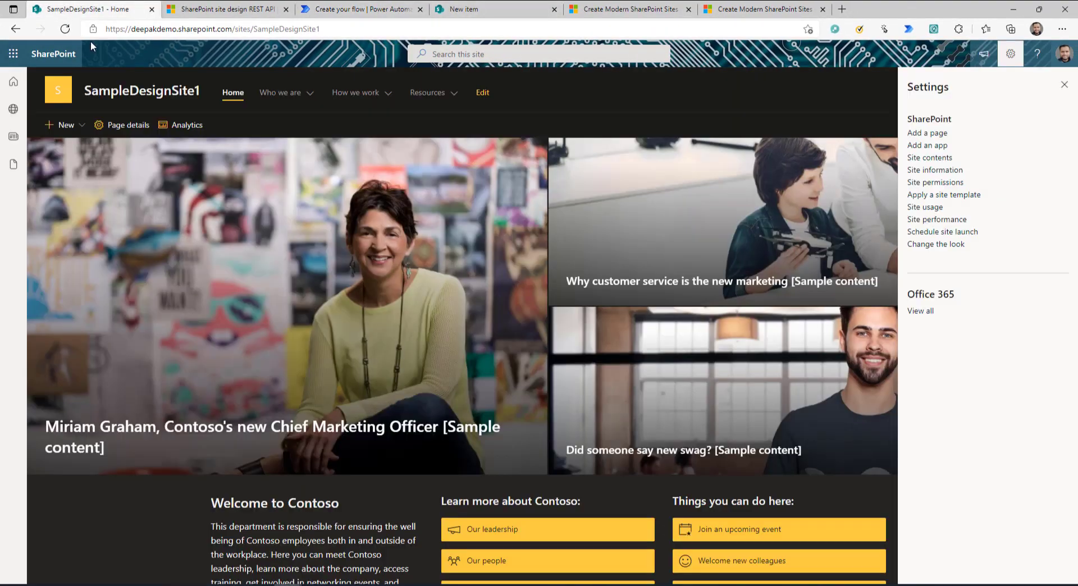
left_click(371, 10)
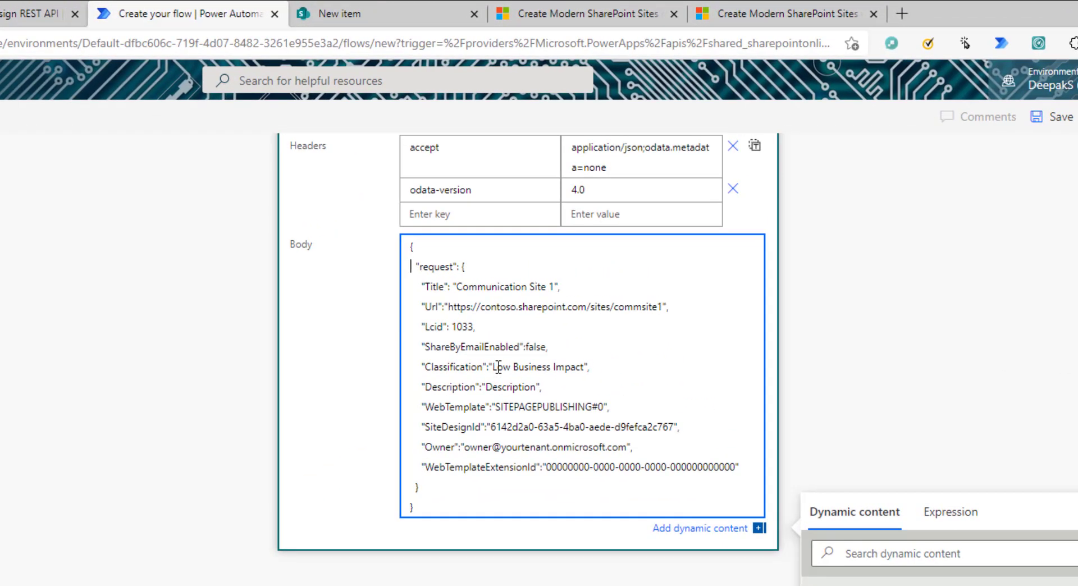
left_click_drag(493, 367, 585, 368)
key("BackSpace")
- Review the body's Description, WebTemplate, SiteDesignId and Owner entries, and check the documentation's WebTemplate codes for communication and team sites
double_click(509, 386)
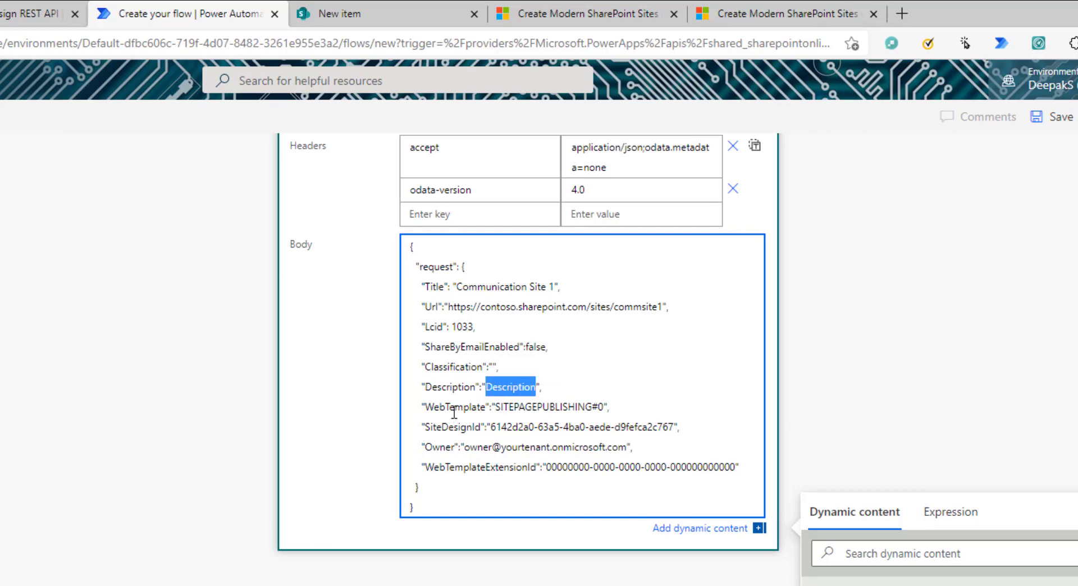
double_click(533, 407)
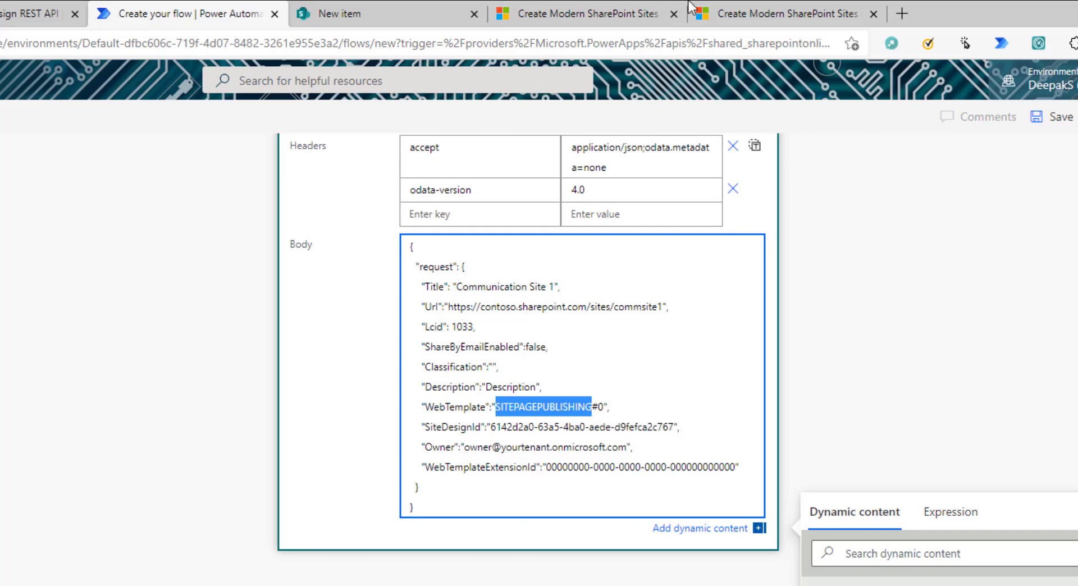
left_click(780, 13)
left_click(202, 216)
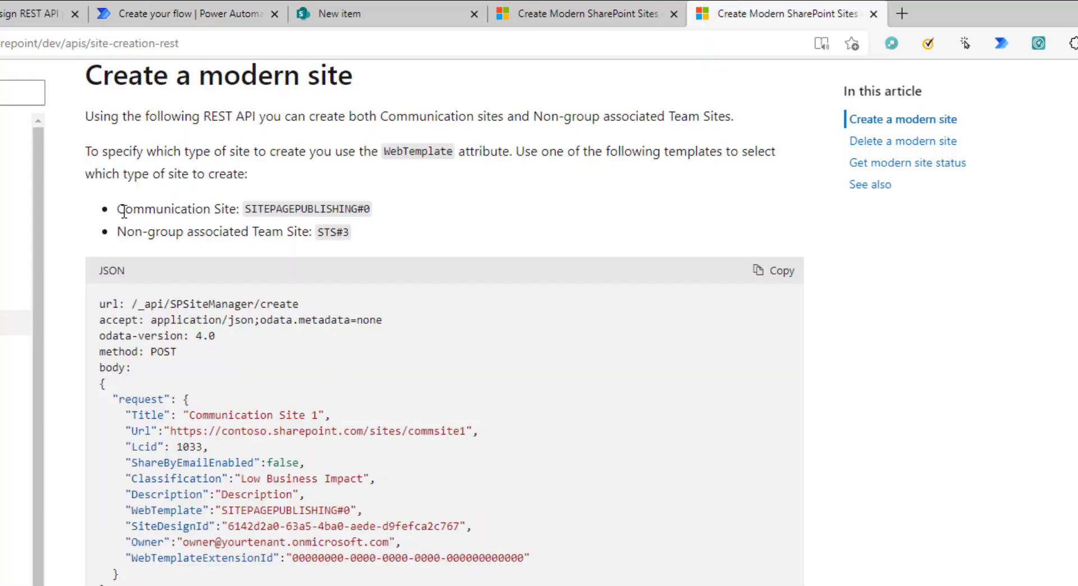
left_click_drag(125, 208, 329, 213)
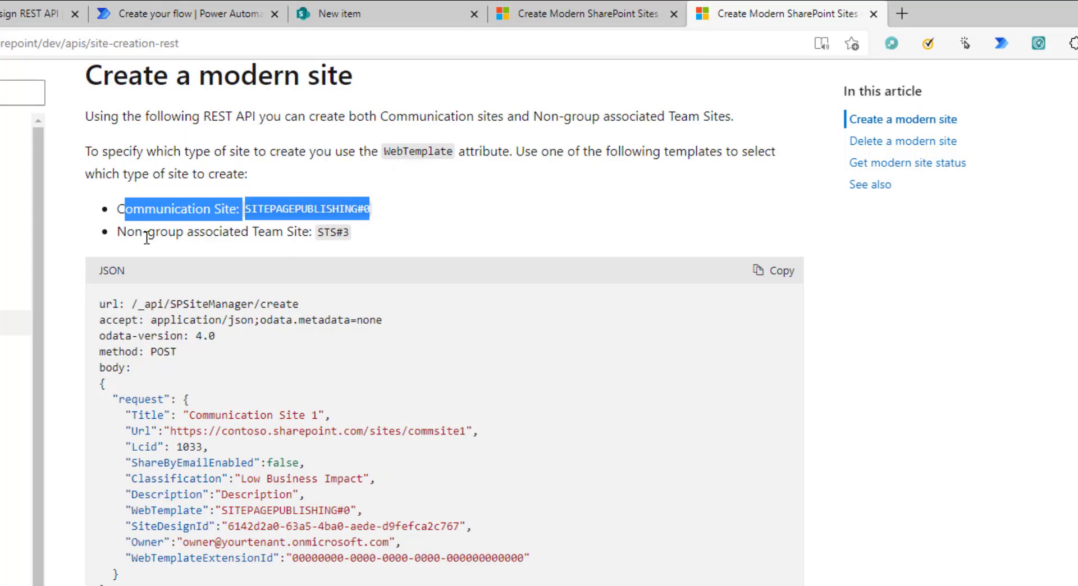
left_click_drag(126, 231, 350, 233)
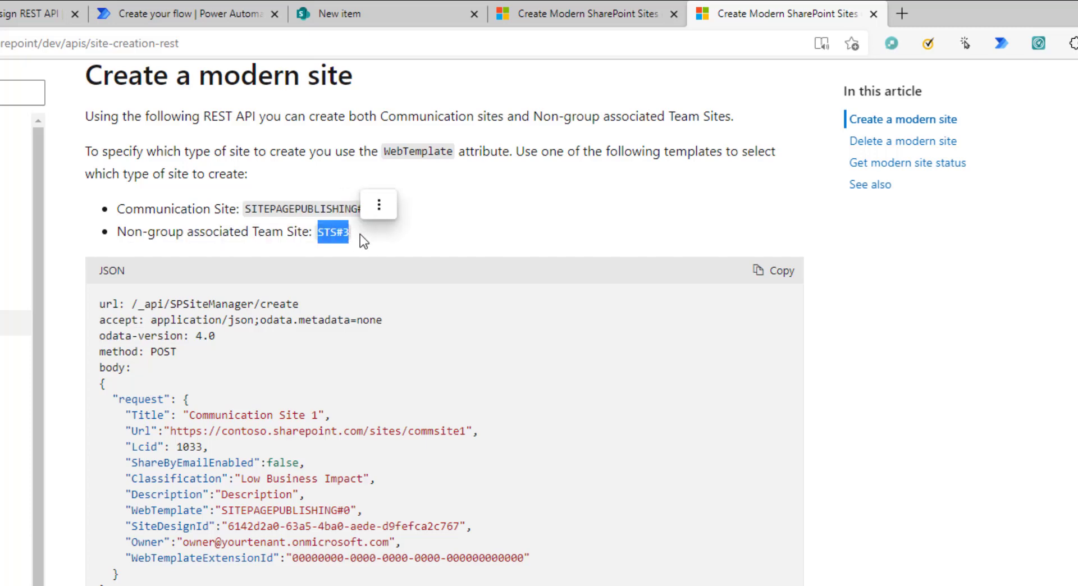
left_click(193, 9)
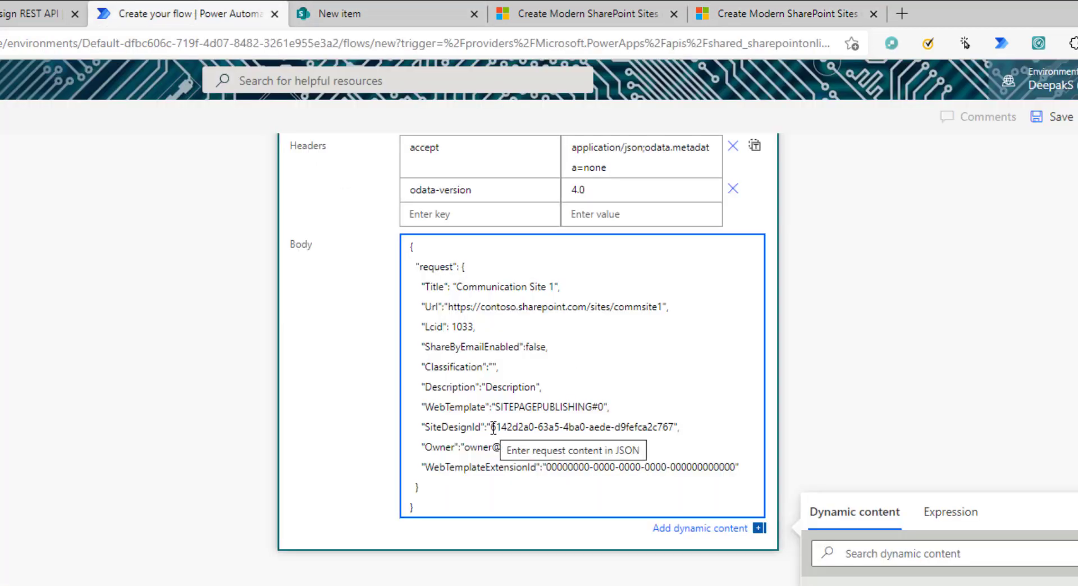
left_click_drag(490, 426, 675, 424)
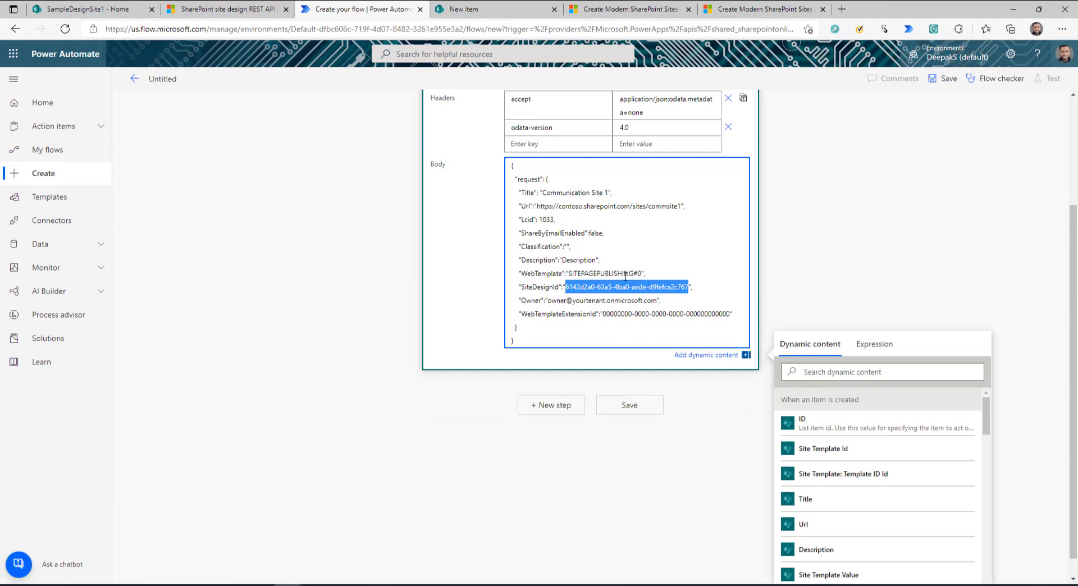
left_click(548, 302)
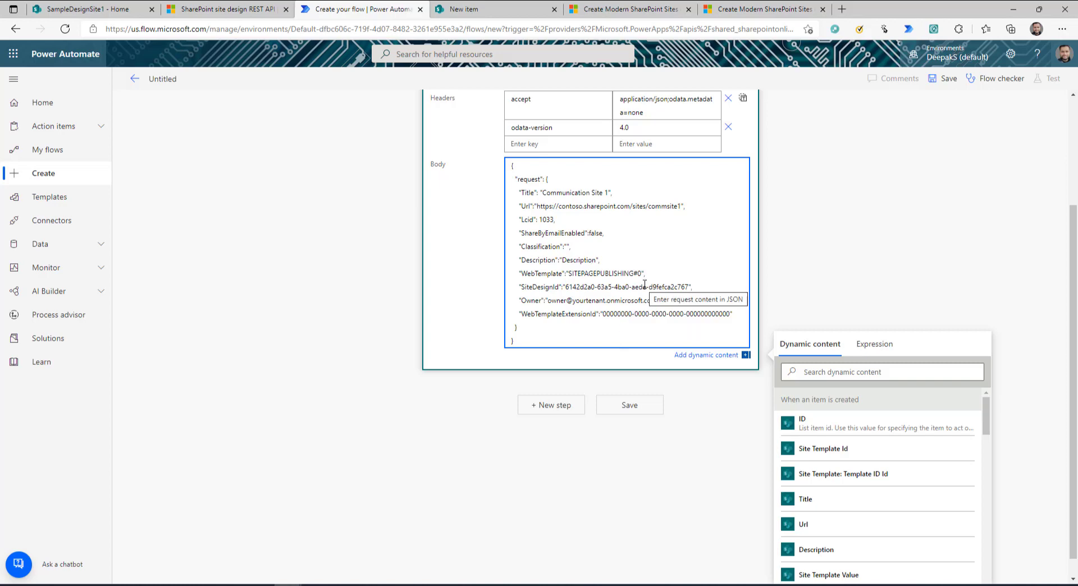
- Replace the sample Title value in the HTTP request's body with the Title dynamic content from the created item
scroll(677, 271, "up", 3)
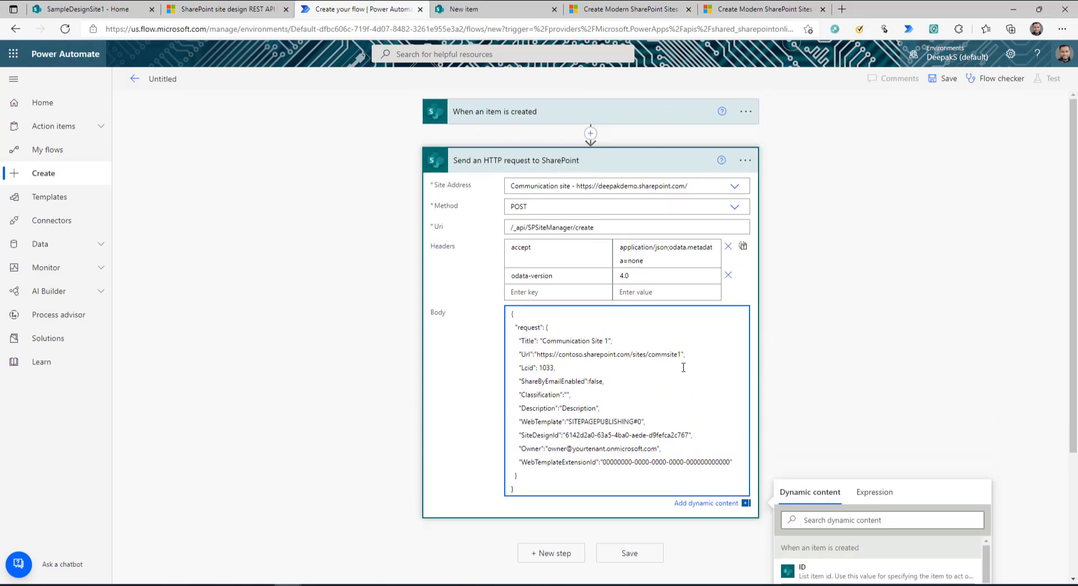
left_click_drag(543, 341, 607, 340)
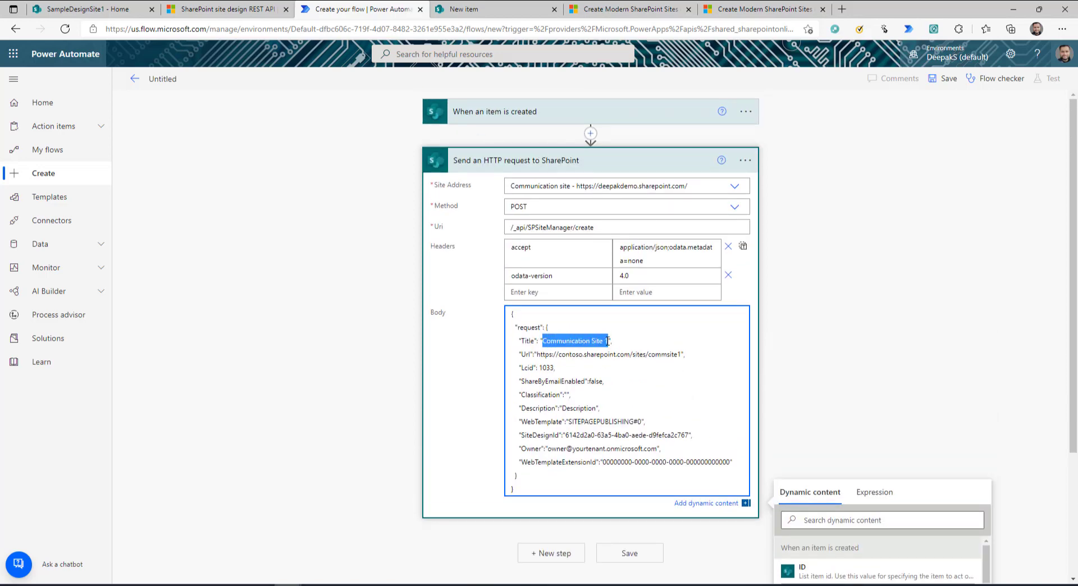
scroll(728, 334, "down", 3)
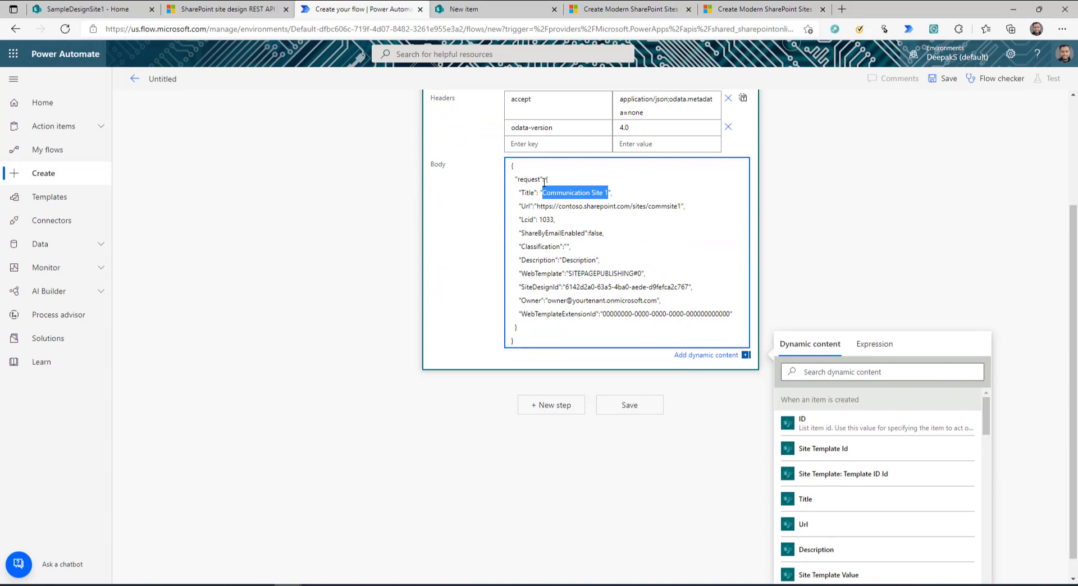
left_click(808, 499)
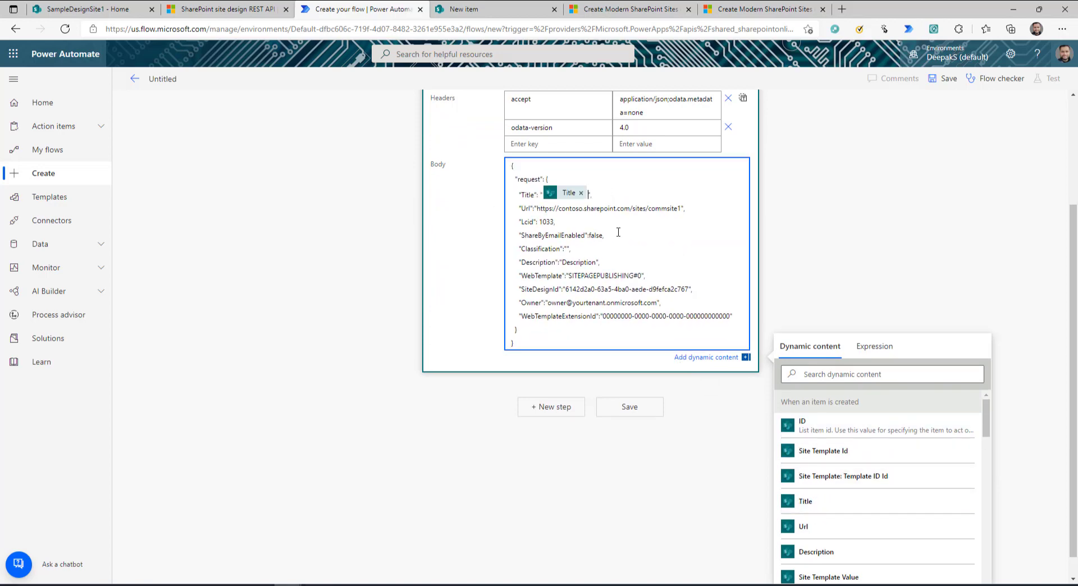
- Replace the body's sample Url and Description values with the item's Url and Description dynamic content
left_click(488, 4)
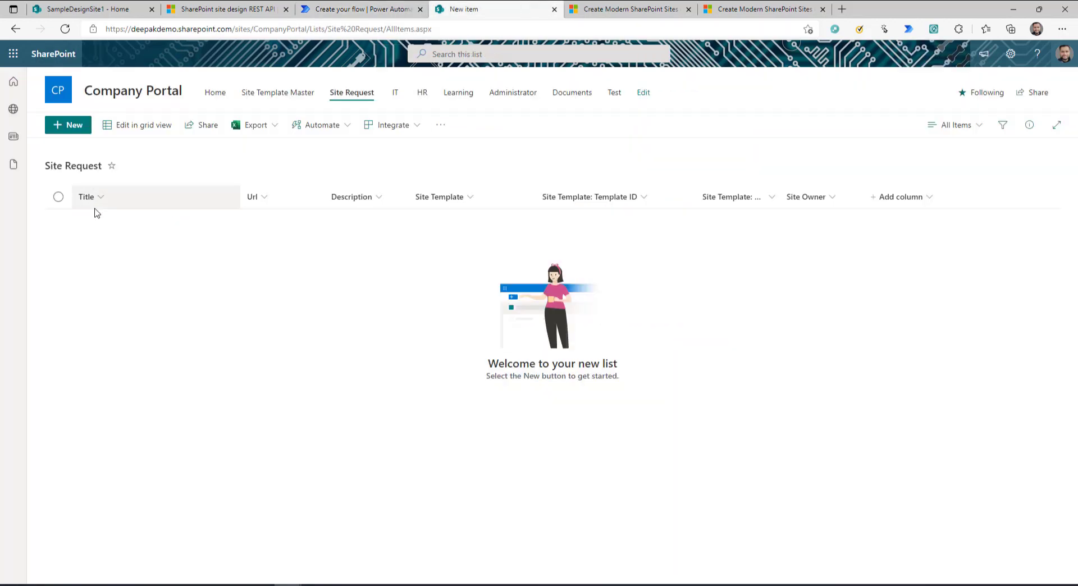
left_click(389, 5)
left_click_drag(537, 208, 668, 208)
key("Delete")
left_click(821, 532)
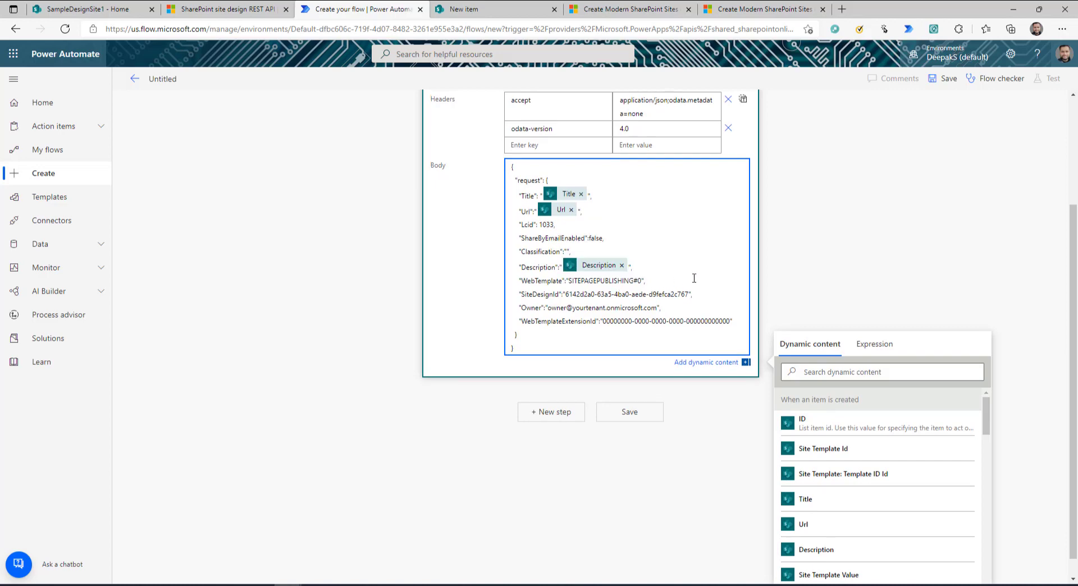
- For the SiteDesignId value, check the Site Request list's Site Template lookup column settings and the Site Template Master list's Template ID column
scroll(549, 259, "down", 1)
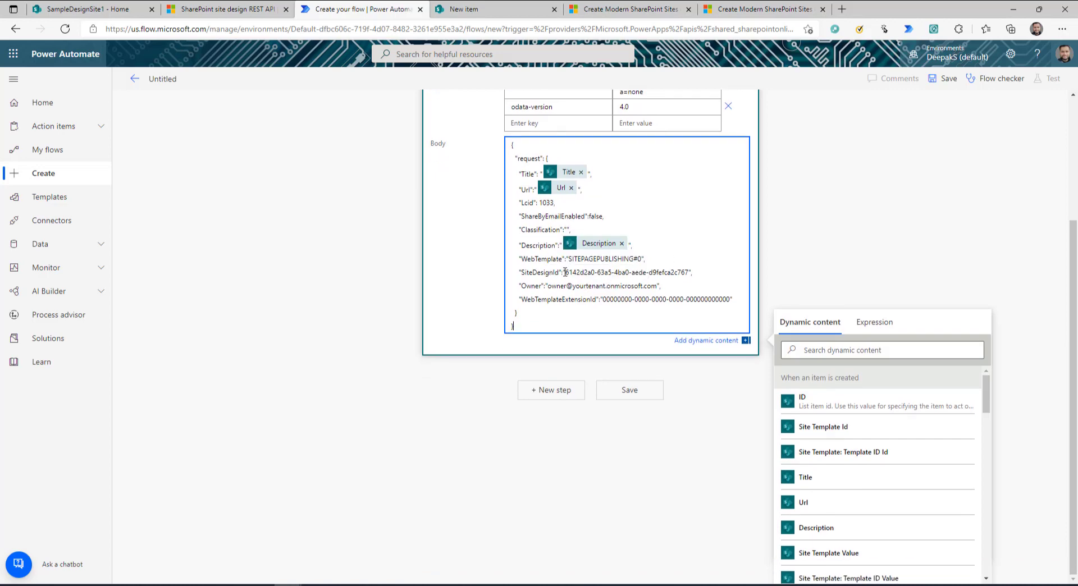
left_click_drag(565, 272, 688, 270)
scroll(914, 438, "down", 1)
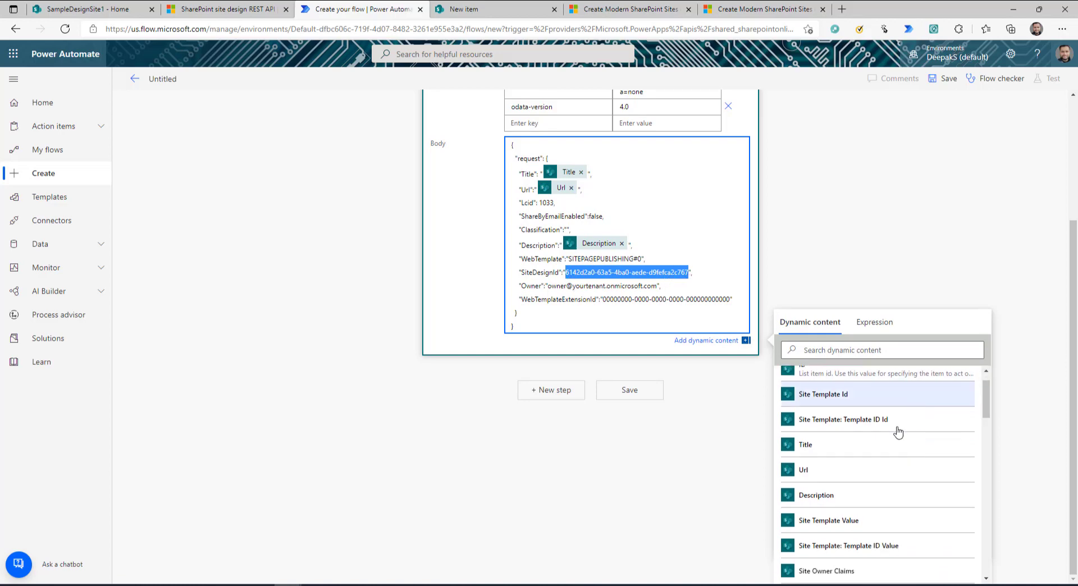
left_click(493, 7)
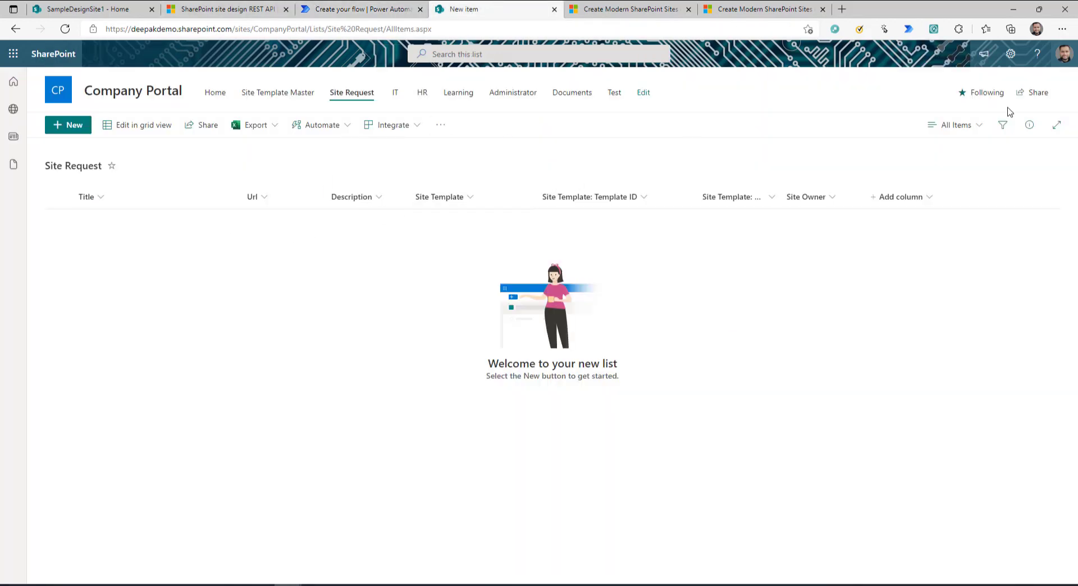
left_click(1010, 53)
left_click(910, 176)
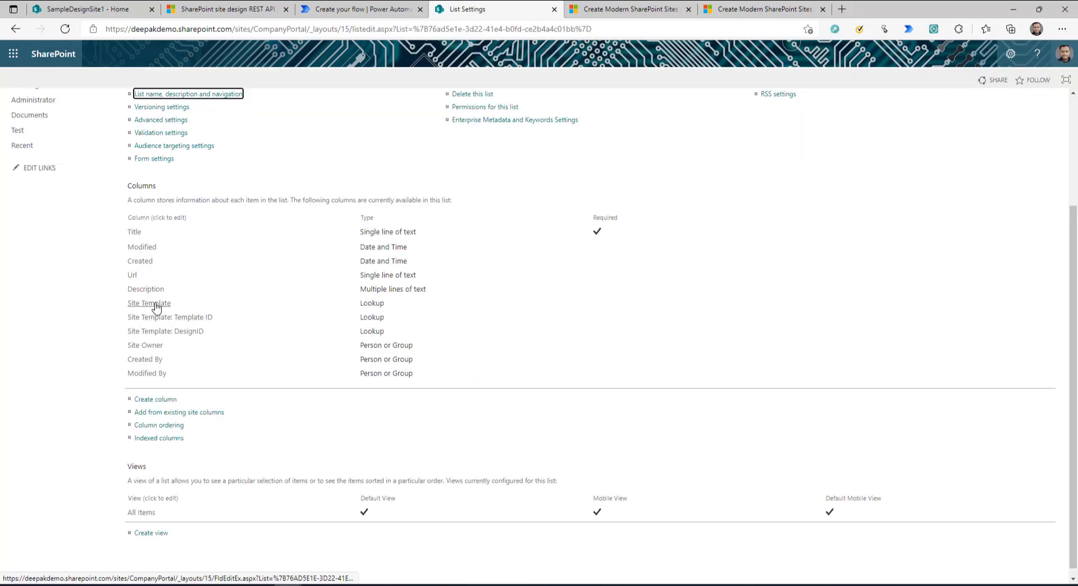
left_click(156, 304)
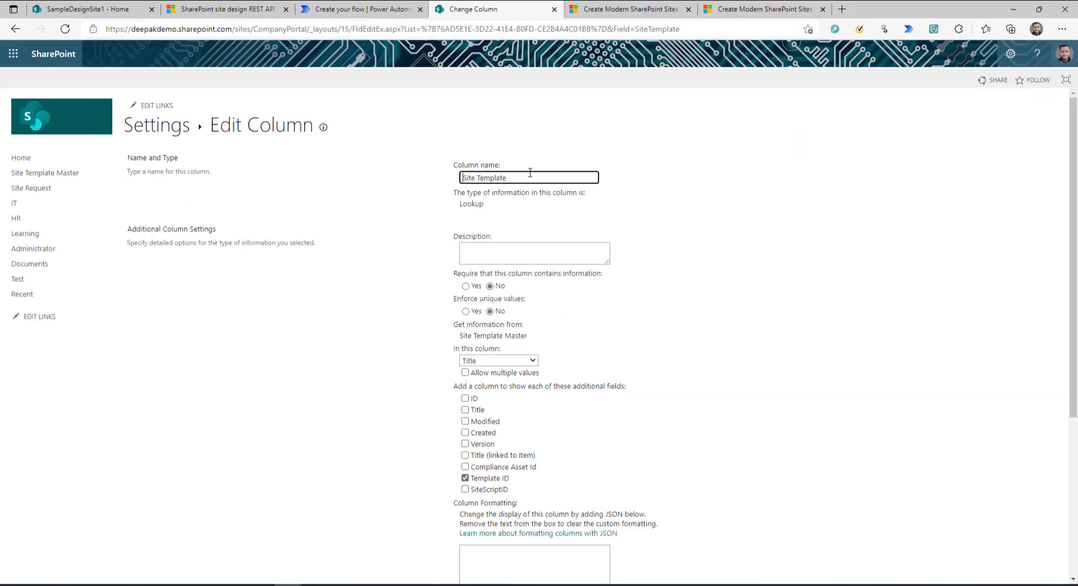
scroll(600, 348, "down", 1)
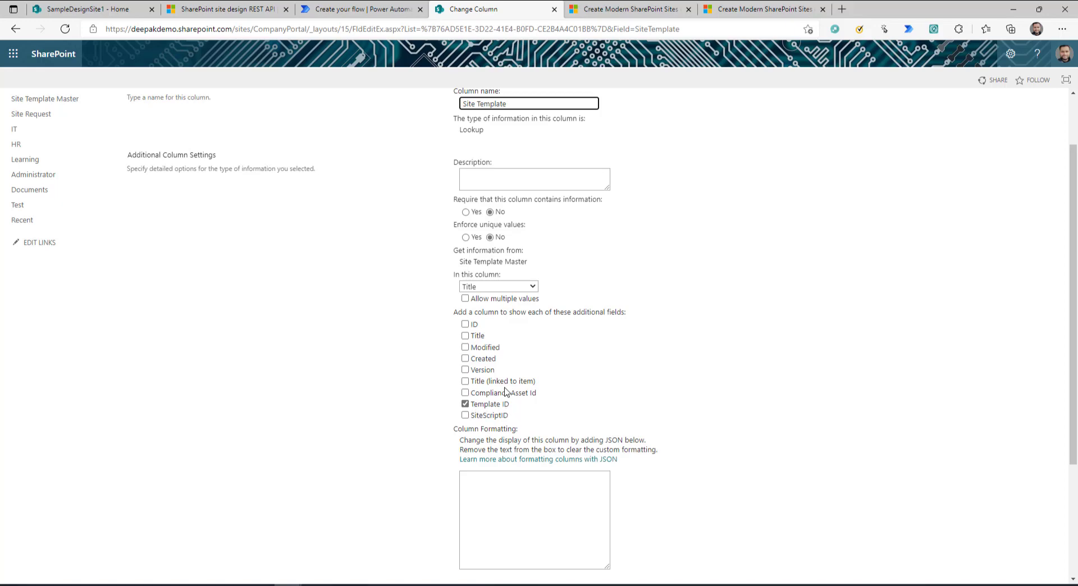
scroll(507, 392, "up", 1)
left_click(136, 124)
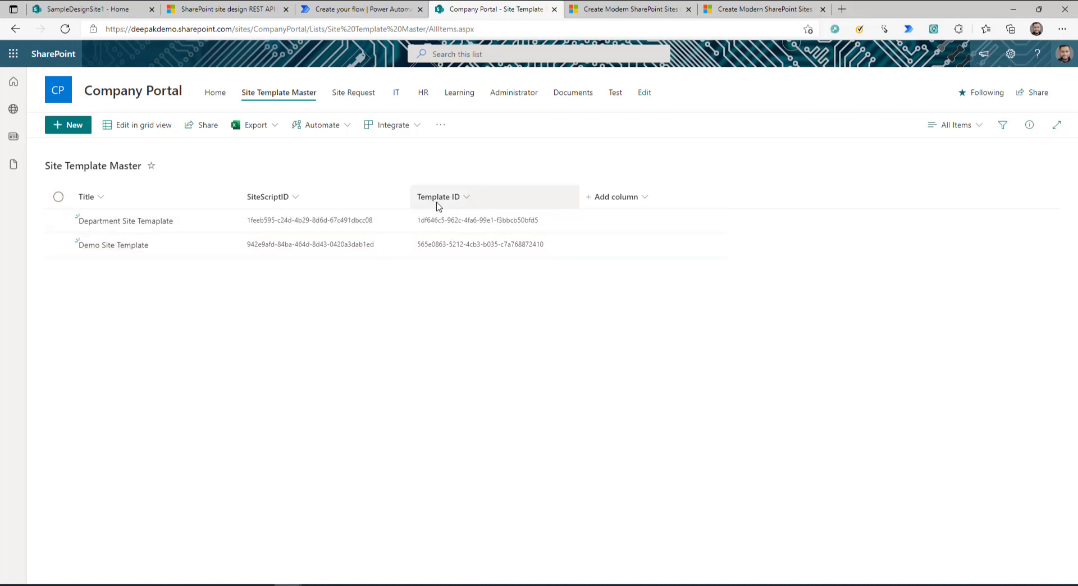
- Replace the sample SiteDesignId value in the request body with the Site Template: Template ID Value dynamic content
left_click(386, 8)
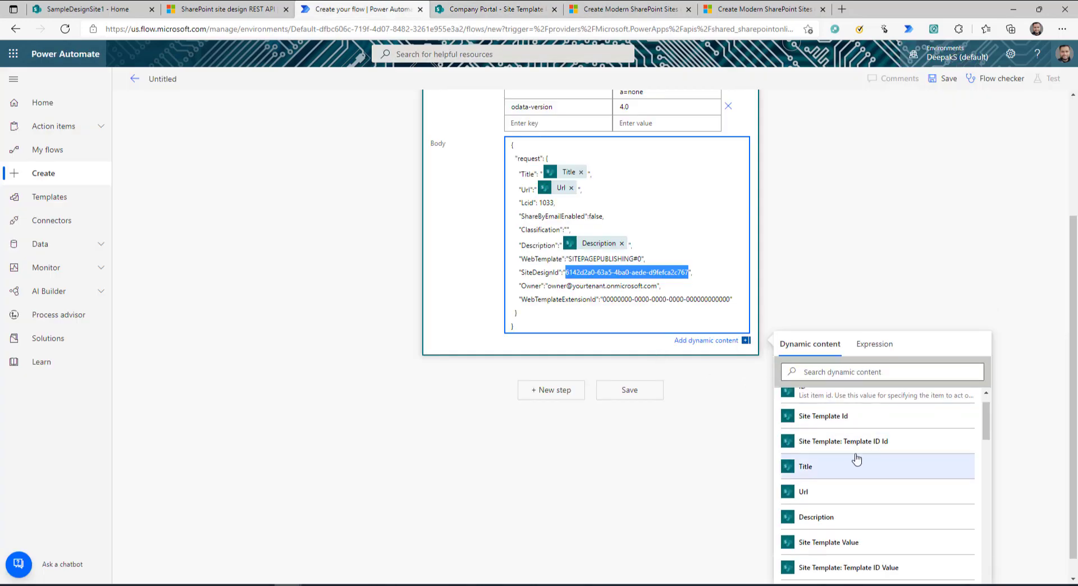
scroll(861, 430, "up", 1)
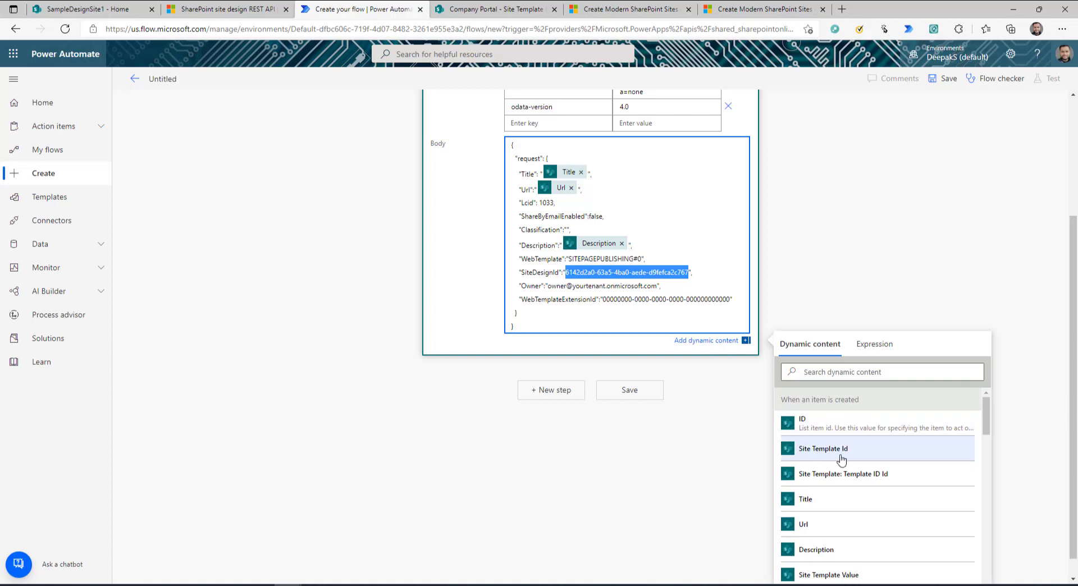
scroll(879, 462, "down", 1)
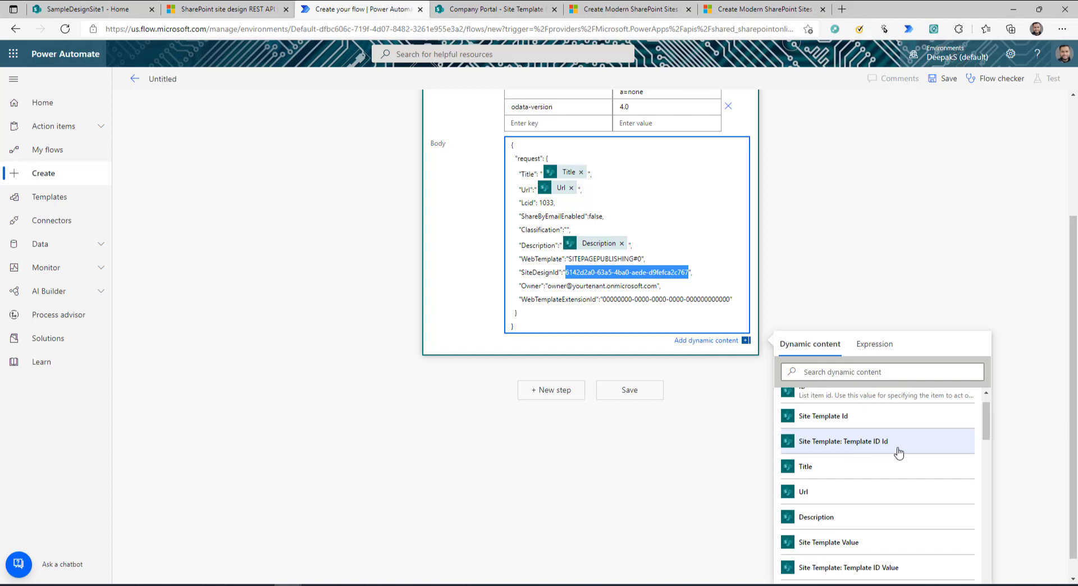
scroll(899, 453, "down", 1)
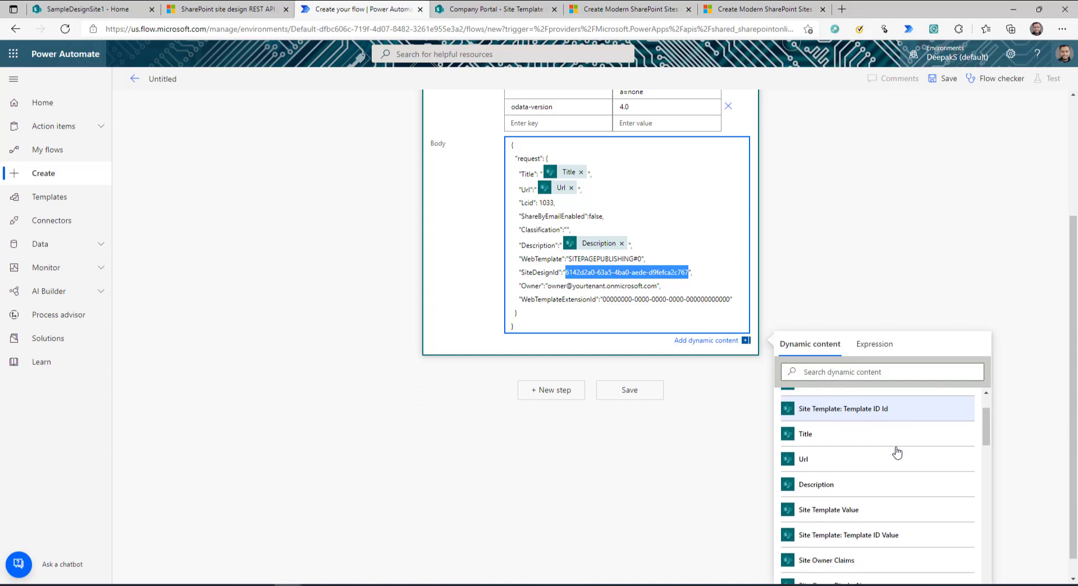
left_click(892, 537)
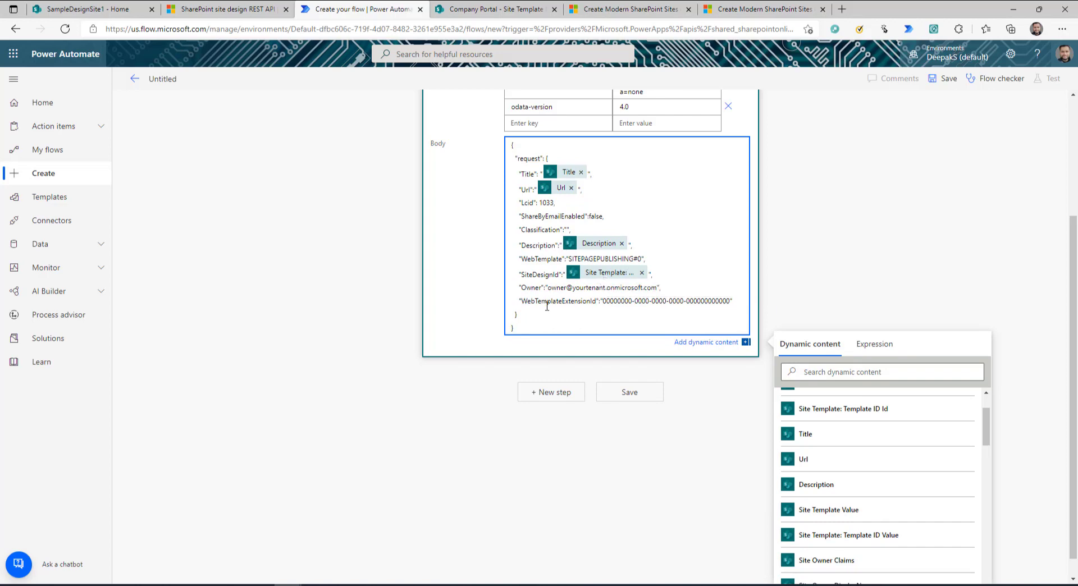
- Replace the sample Owner address in the request body with the Site Owner Email dynamic content
left_click_drag(548, 288, 658, 287)
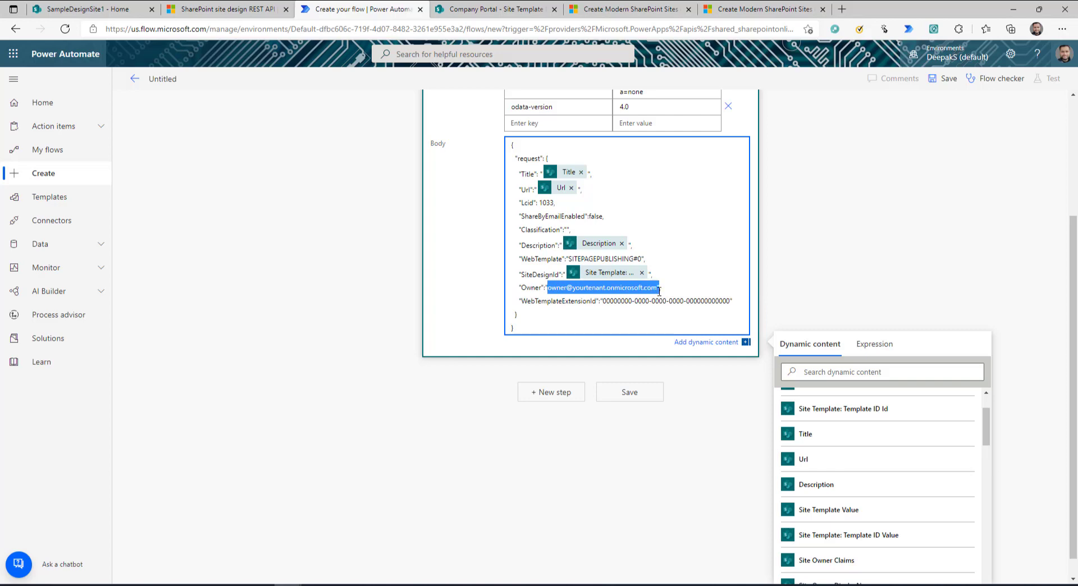
scroll(823, 509, "down", 1)
left_click(824, 546)
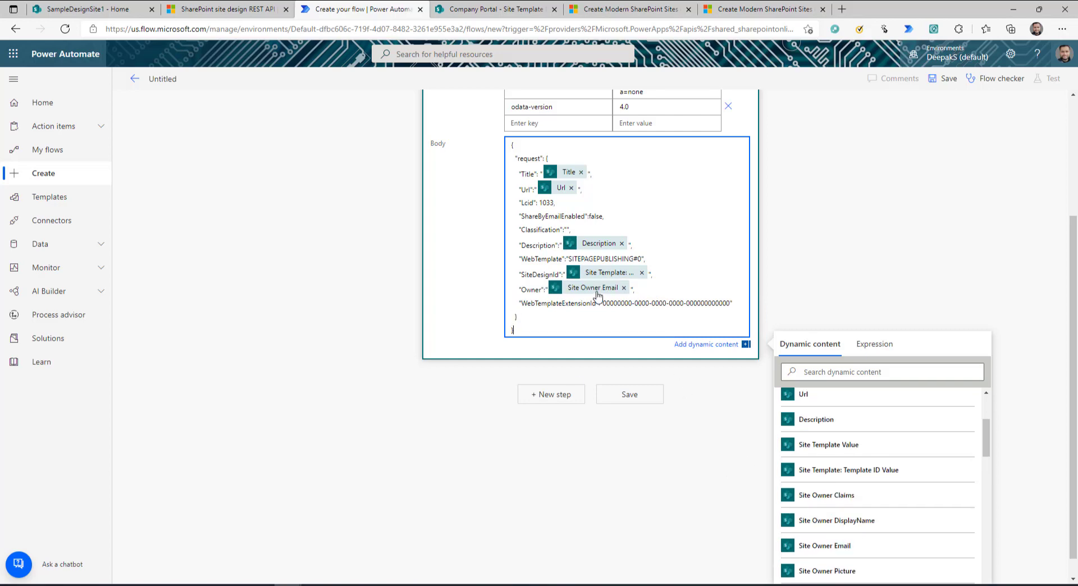
- Start a new flow step and copy the AddSiteDesignTaskToCurrentWeb endpoint path from the site design REST API documentation's example
scroll(597, 295, "up", 3)
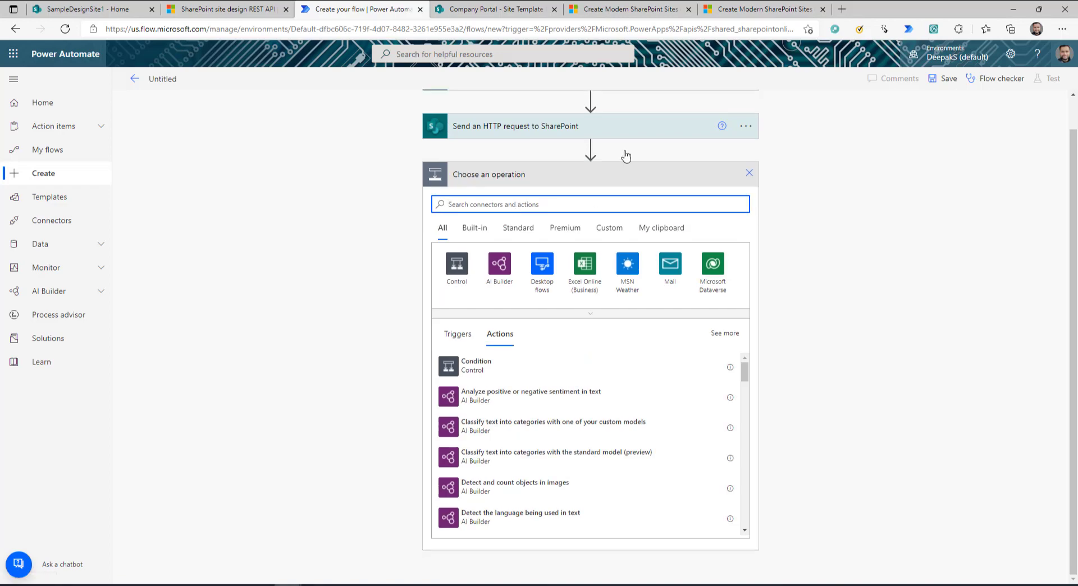
left_click(626, 9)
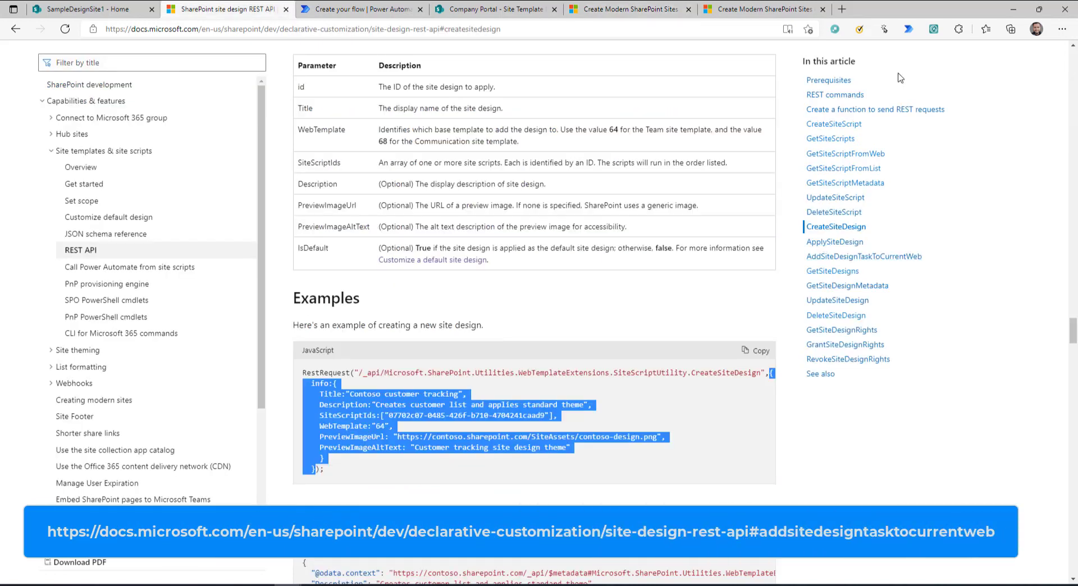
left_click(862, 258)
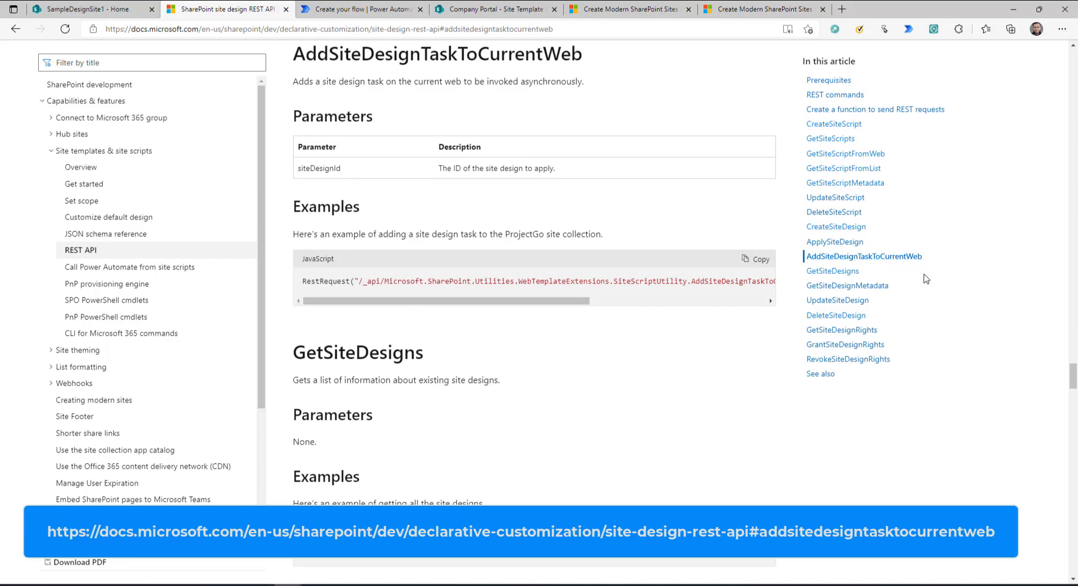
left_click_drag(361, 280, 521, 280)
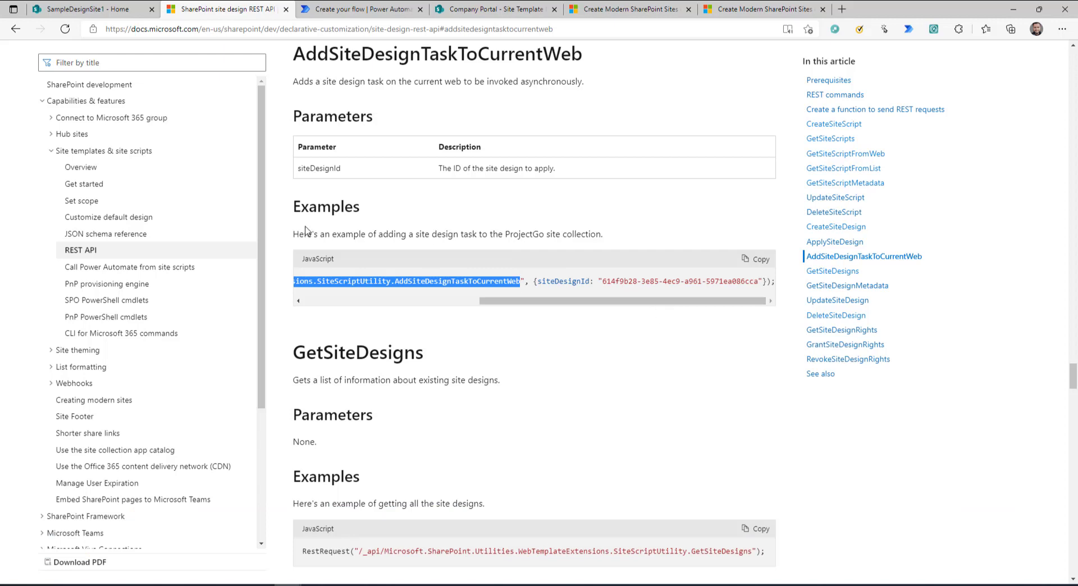
- Add a second Send an HTTP request to SharePoint action to the flow with the POST method
key("ctrl+Tab")
type("send")
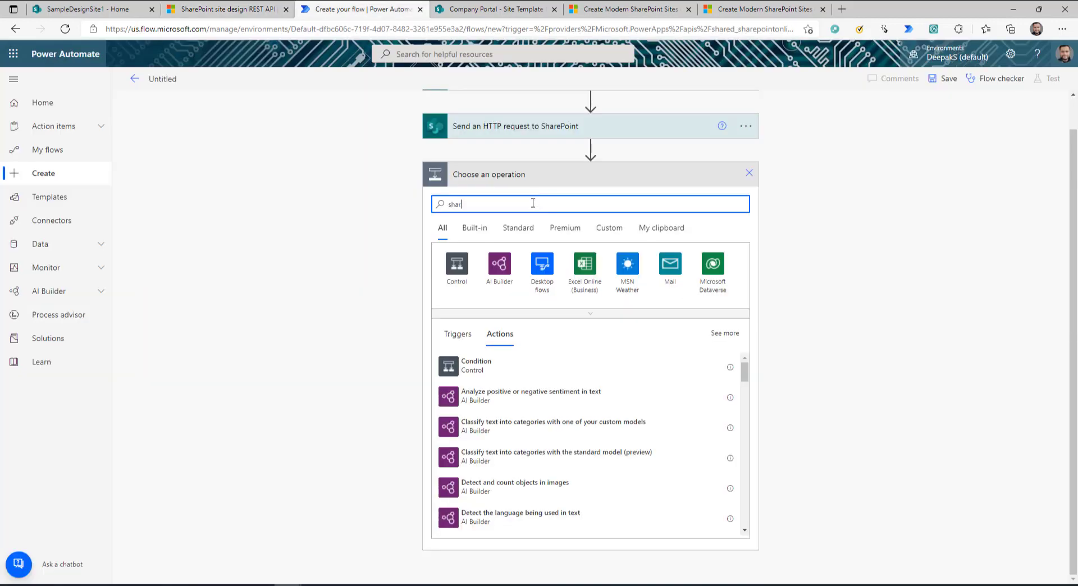
left_click(517, 273)
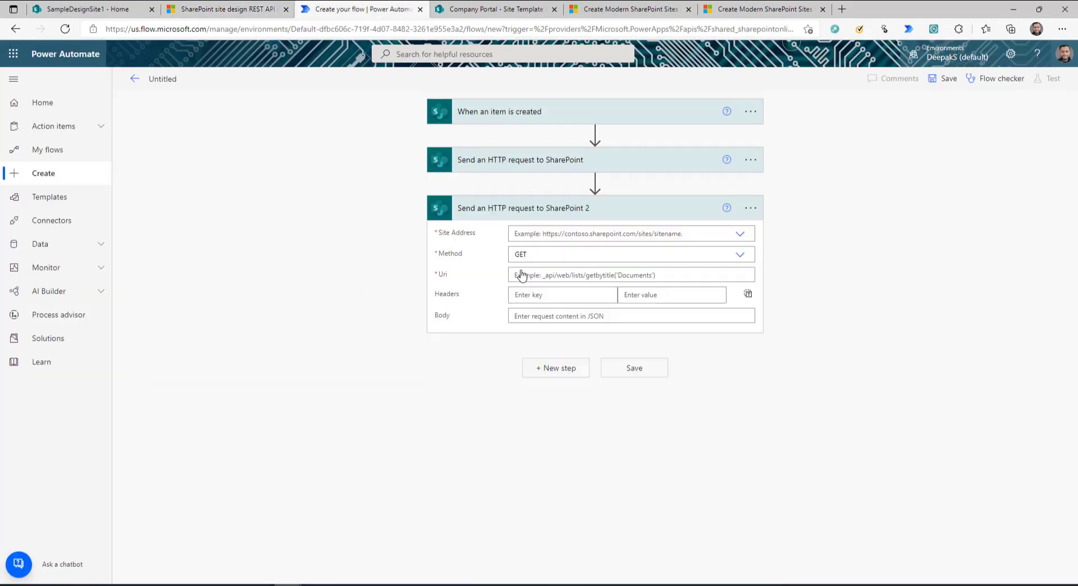
left_click(735, 256)
- Set the second request's Site Address to the item's Url as a custom value and its Uri to /_api/Microsoft.SharePoint.Utilities.WebTemplateExtensions.SiteScriptUtility.AddSiteDesignTaskToCurrentWeb
left_click(739, 234)
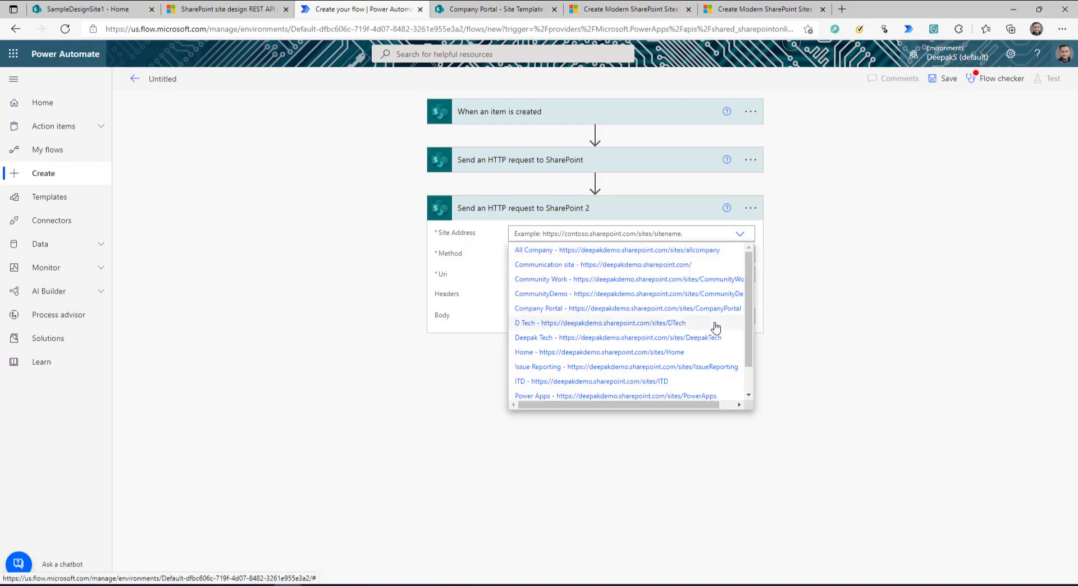
scroll(715, 327, "down", 1)
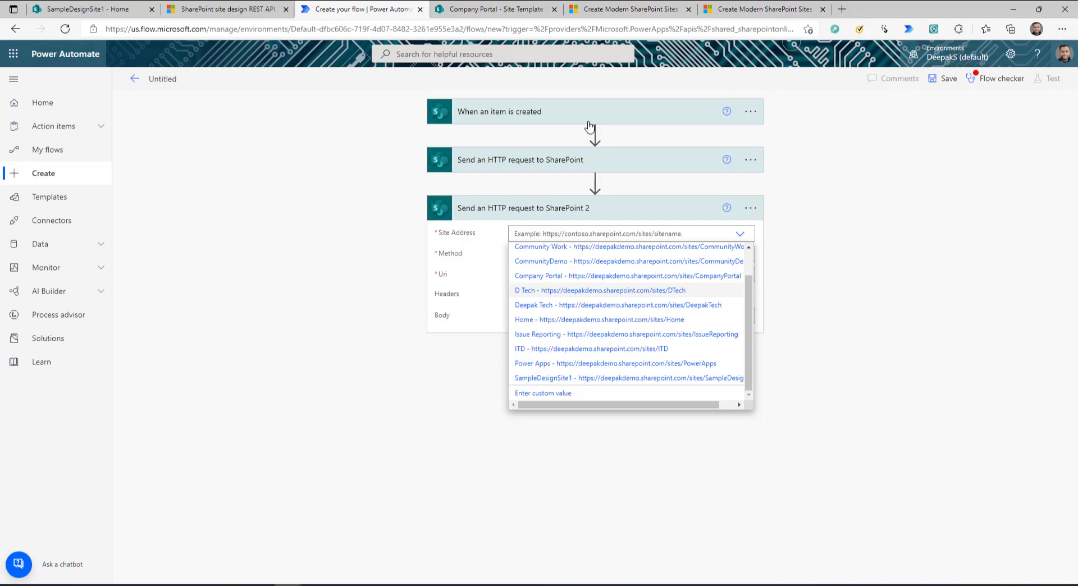
left_click(547, 393)
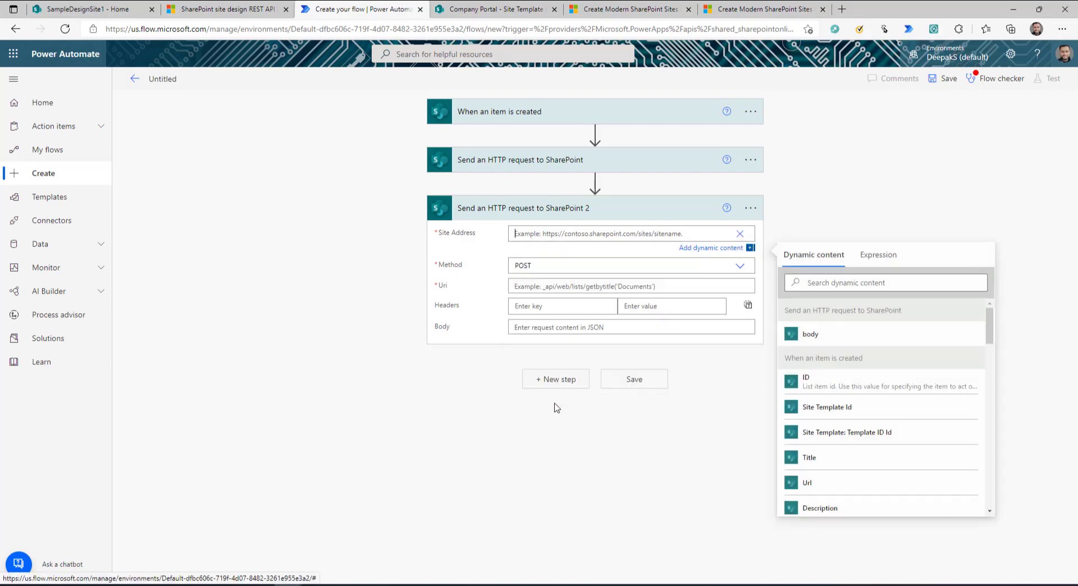
left_click(808, 486)
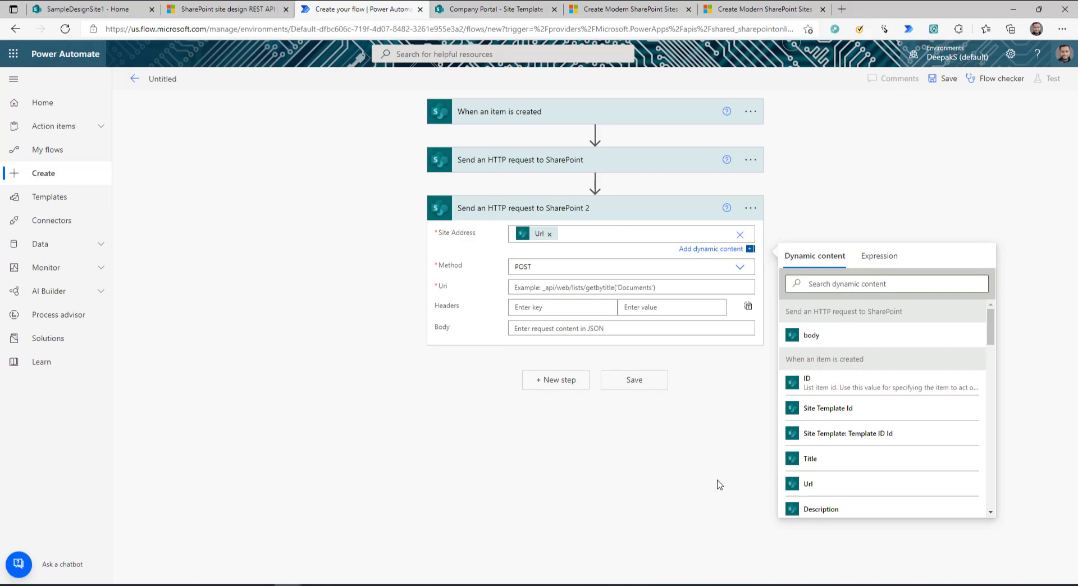
left_click(527, 289)
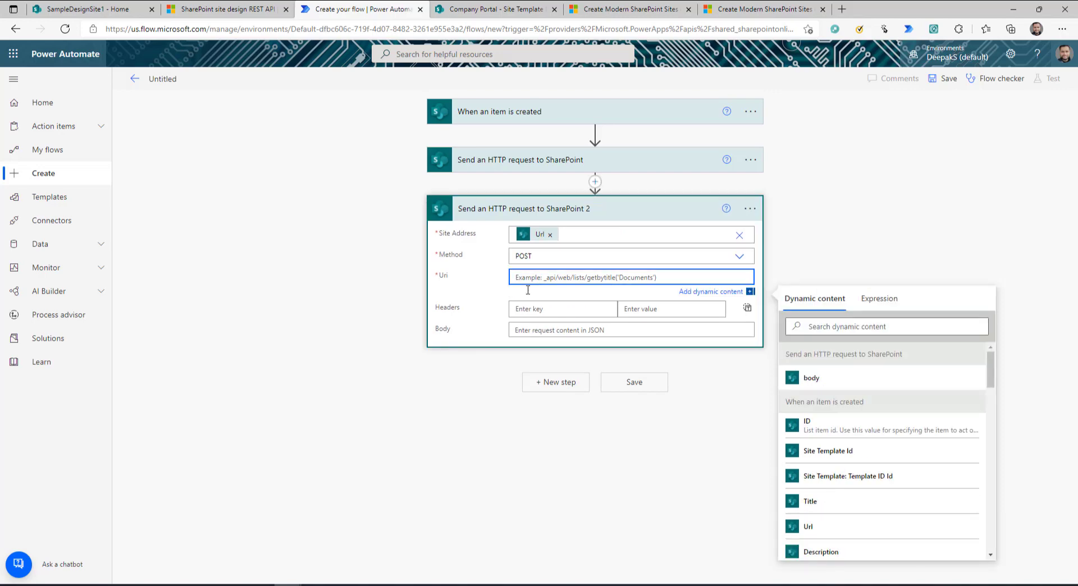
type("/_api/Microsoft.SharePoint.Utilities.WebTemplateExtensions.SiteScriptUtility.AddSiteDesignTaskToCurrentWeb")
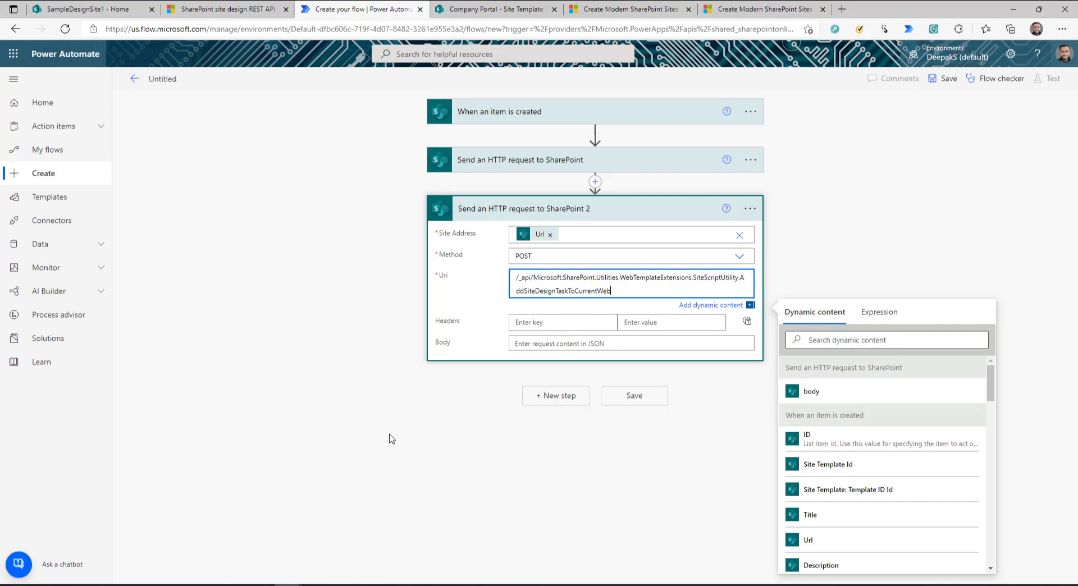
- Fill the second request's body with a siteDesignId entry holding the Site Template: Template ID dynamic content, and compare it with the documentation's example
left_click(636, 347)
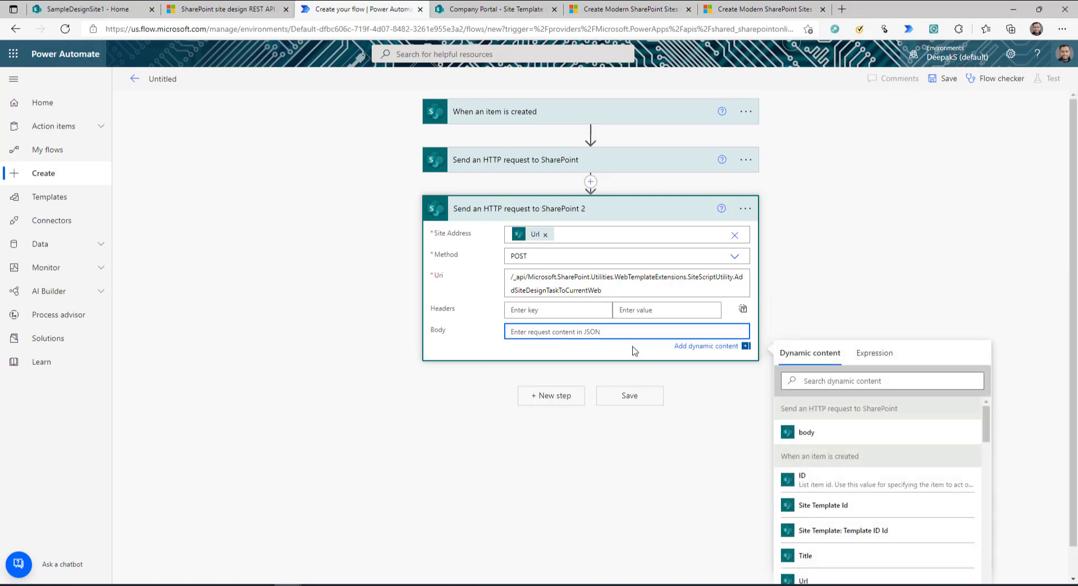
left_click(581, 335)
key("ctrl+v")
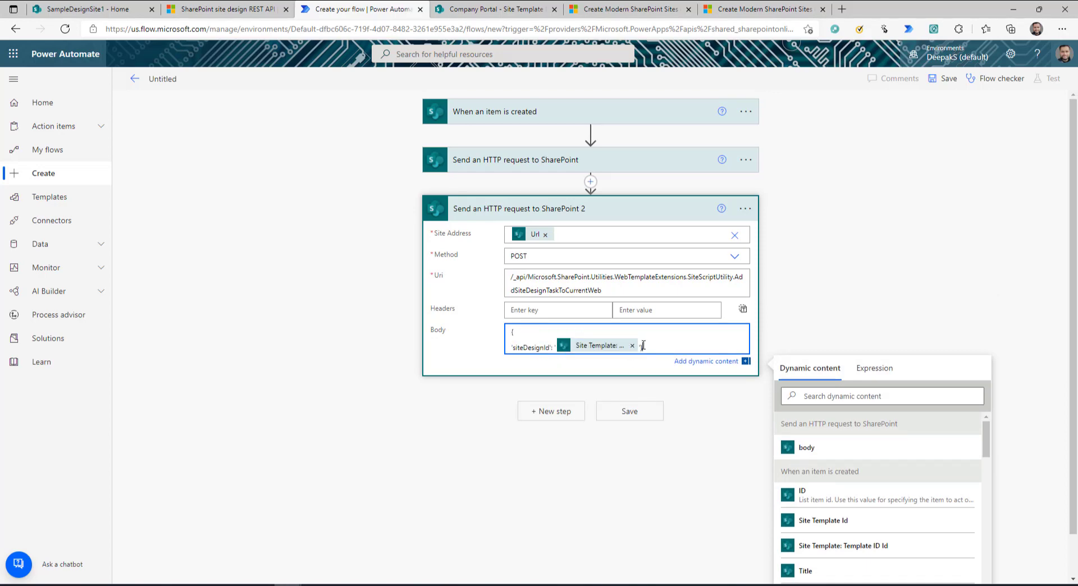
double_click(534, 347)
key("ctrl+shift+Tab")
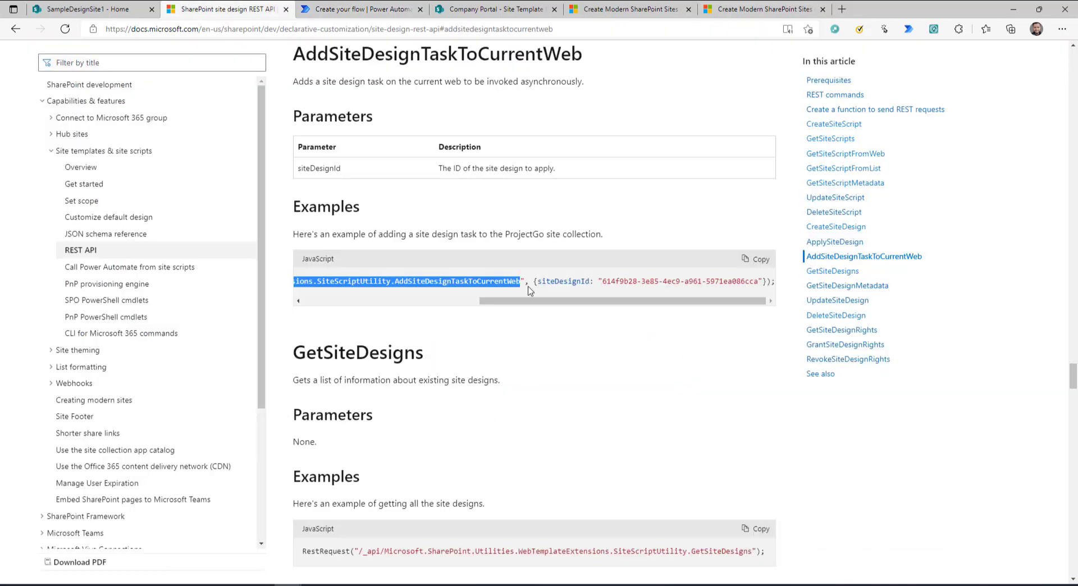
- Compare the documentation example's siteDesignId key and ID value with the second request's body and its available dynamic content
left_click(548, 280)
double_click(548, 280)
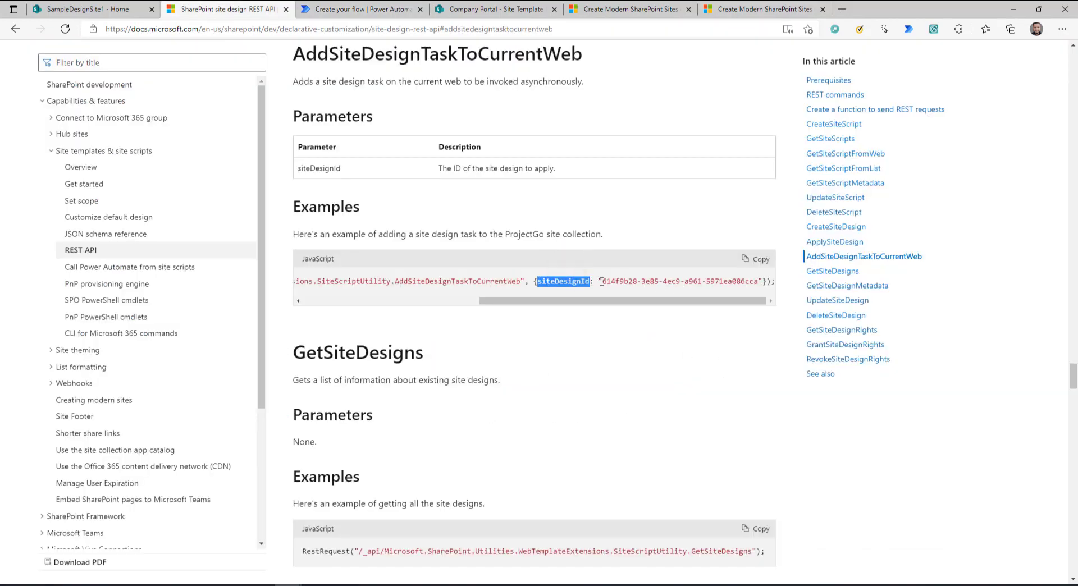
left_click_drag(601, 281, 759, 283)
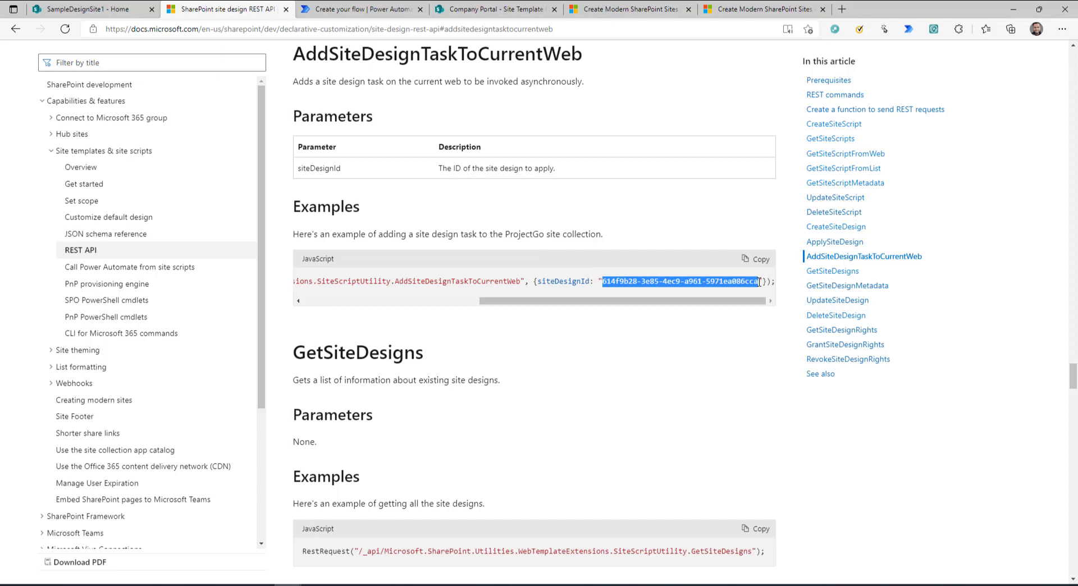
left_click(359, 9)
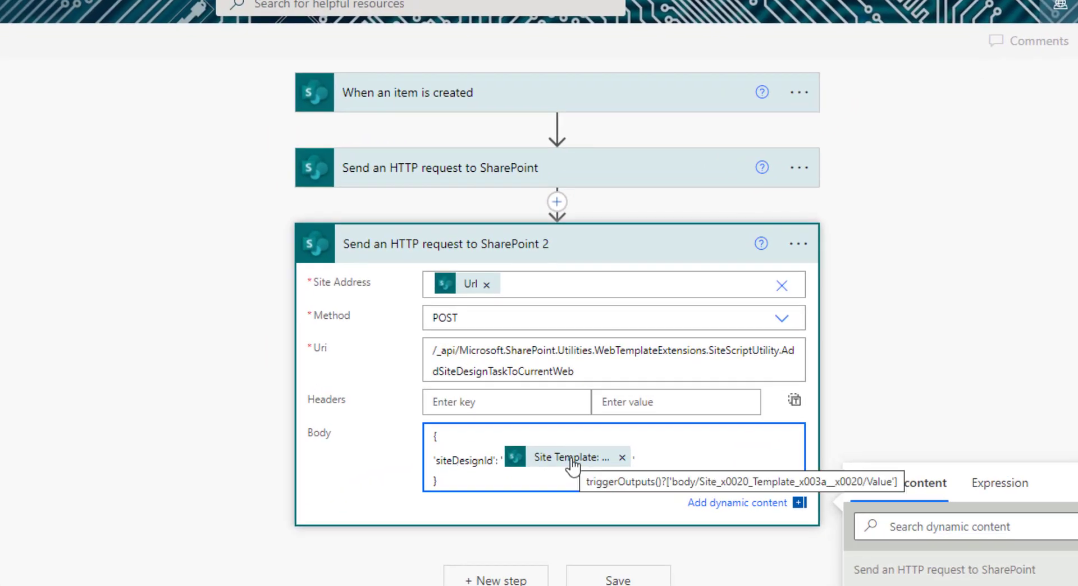
scroll(882, 556, "down", 2)
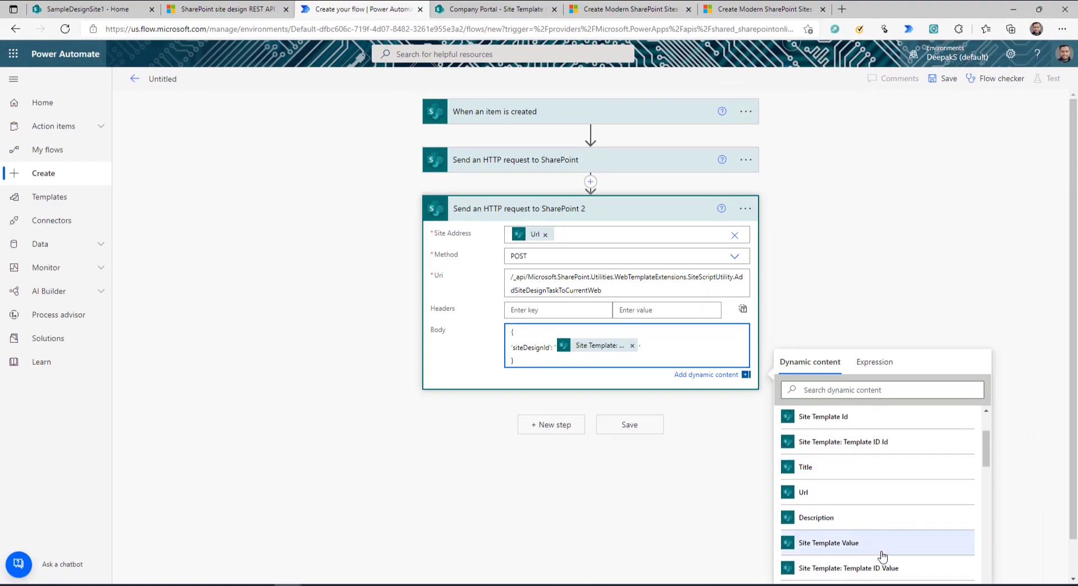
scroll(883, 556, "down", 1)
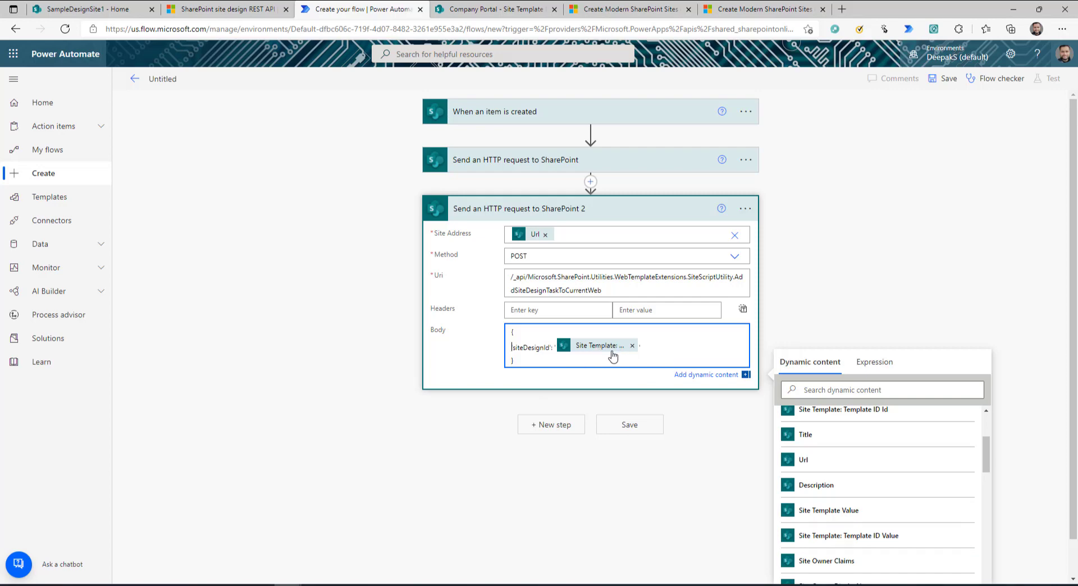
- Save the flow and start a manual test run
left_click(940, 79)
left_click(1049, 78)
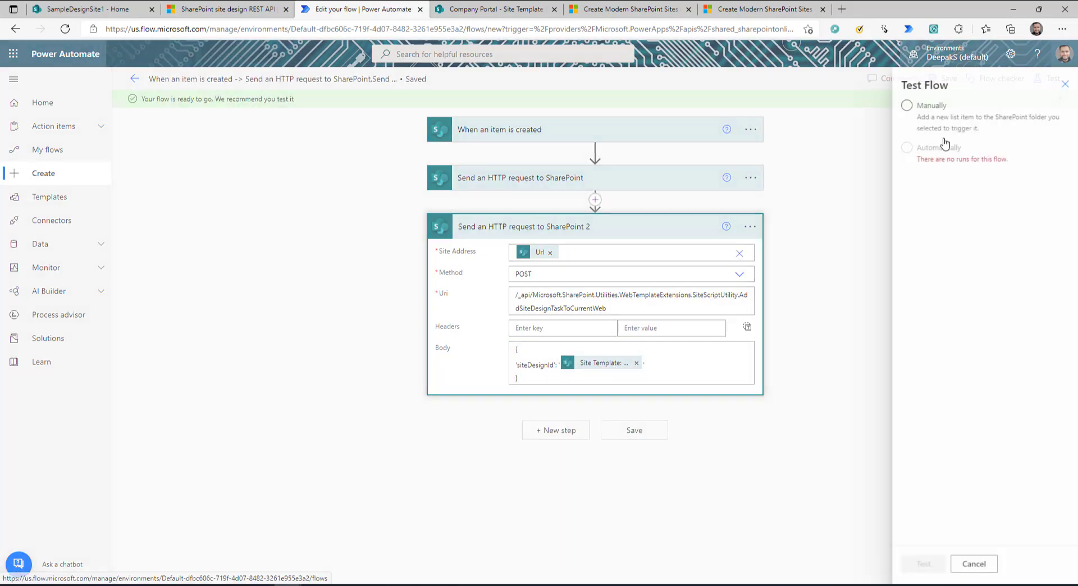
left_click(929, 106)
left_click(918, 564)
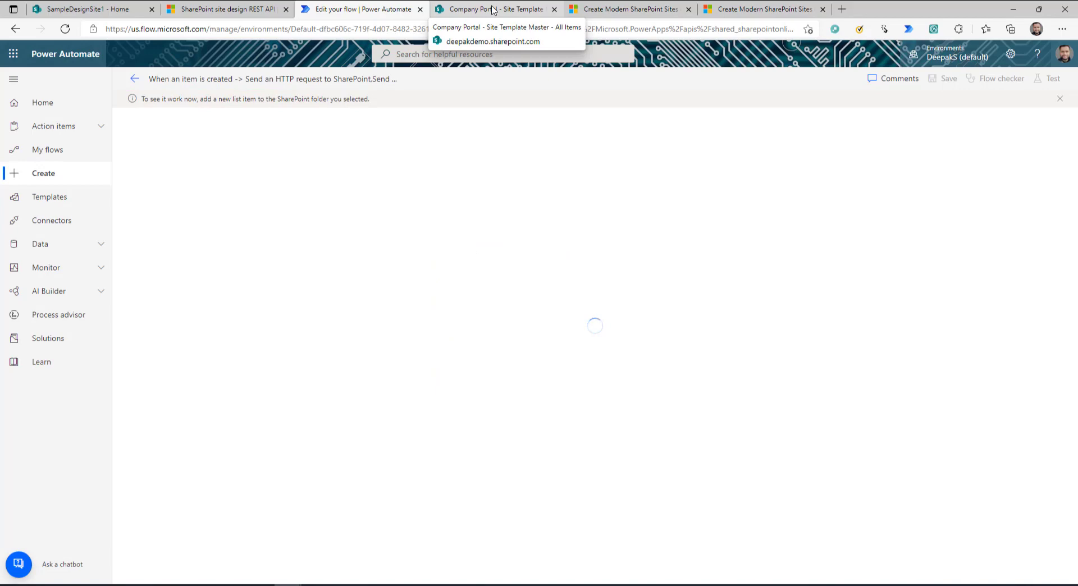
- Start a Site Request item titled My Demo site with a Url ending in /sites/mydemosite, description mydemosite and the Demo Site Template
left_click(492, 9)
left_click(352, 93)
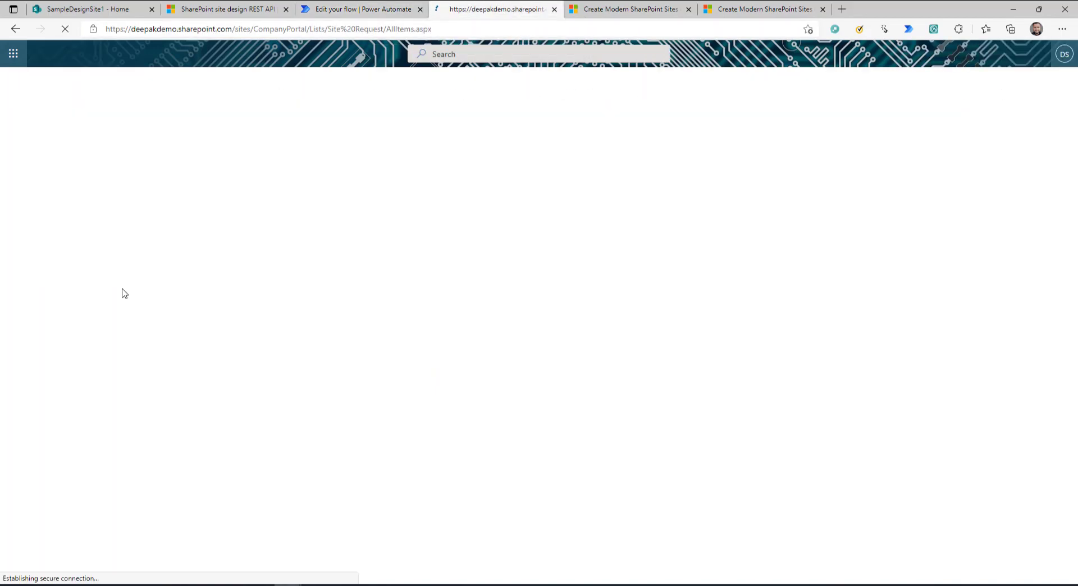
left_click(77, 128)
left_click(703, 160)
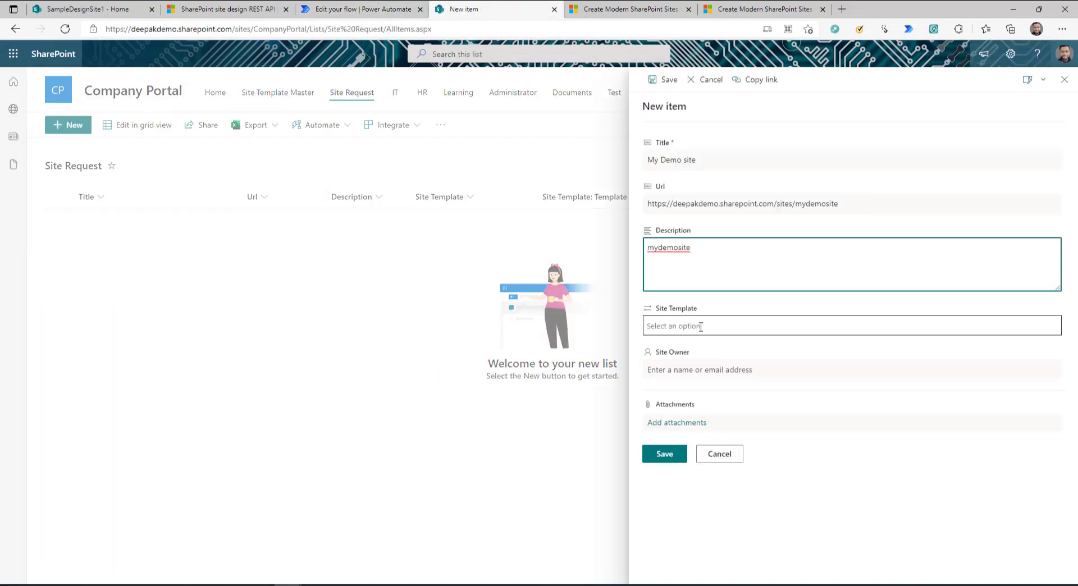
left_click(690, 326)
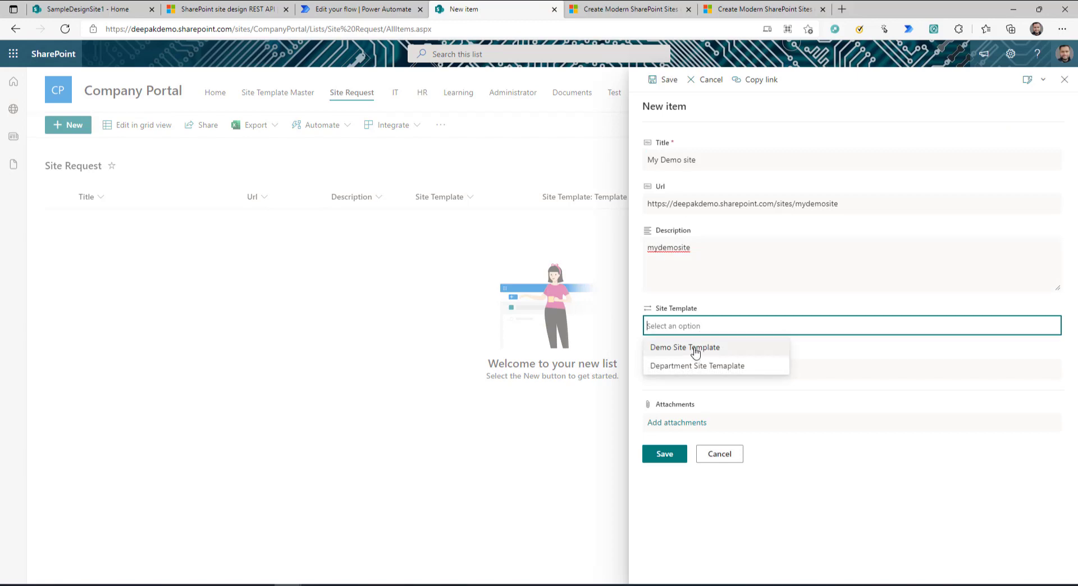
left_click(696, 349)
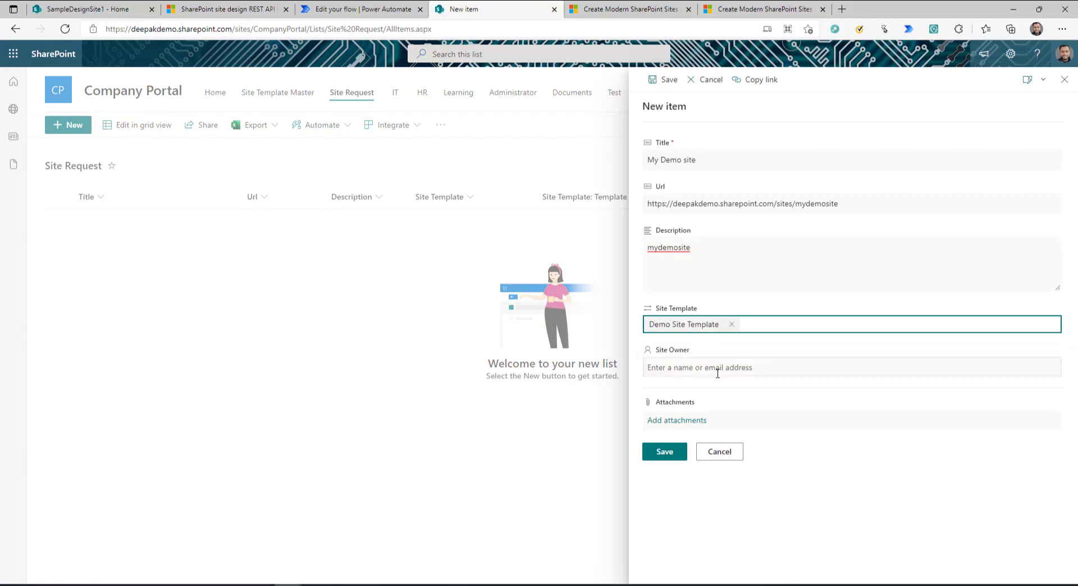
- Assign the site owner in the new Site Request item and save it
left_click(717, 369)
type("de")
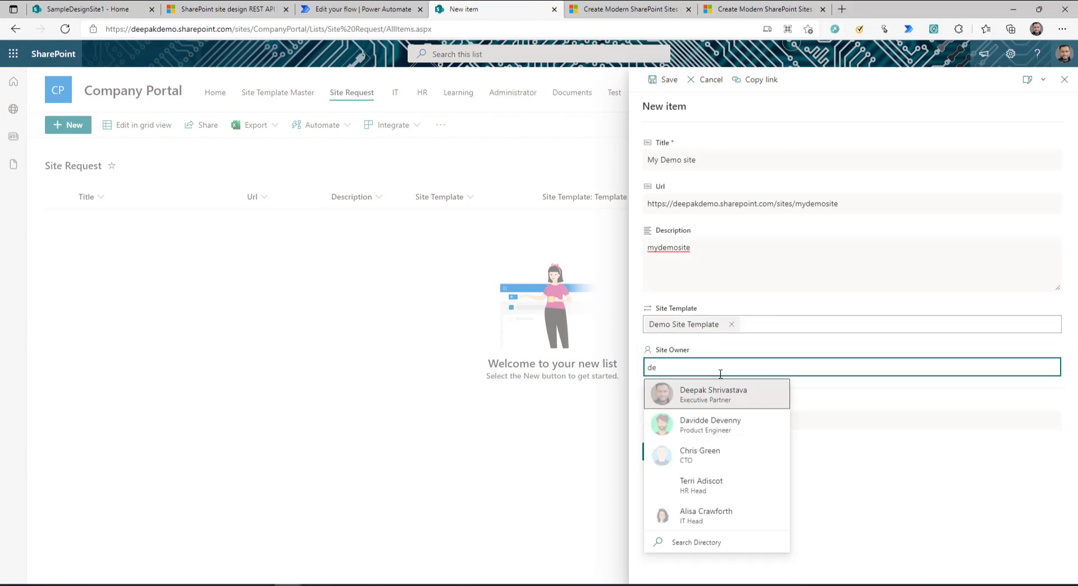
left_click(697, 389)
left_click(664, 451)
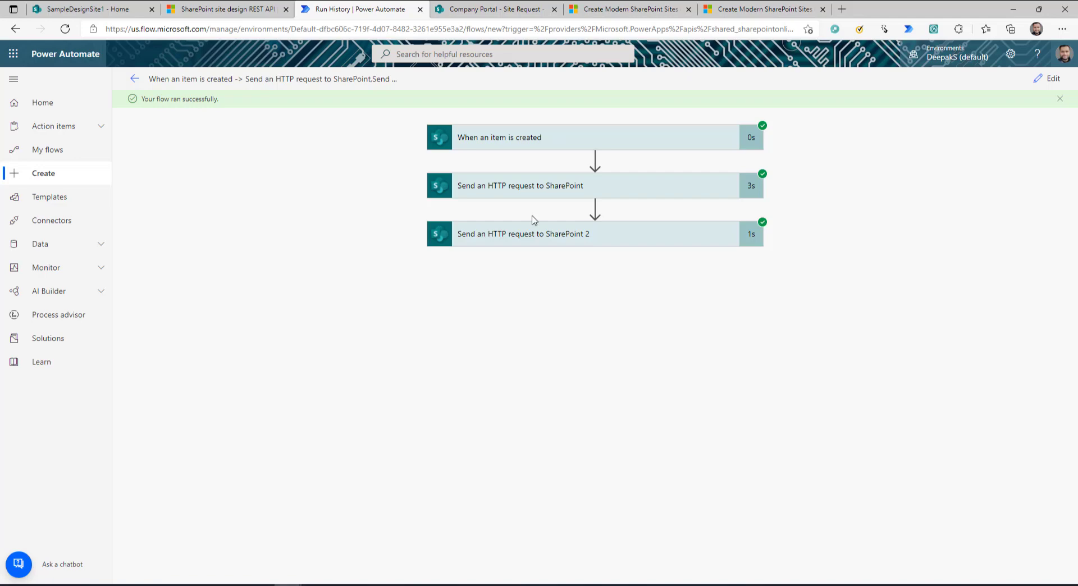
- Copy the site Url from the first HTTP request's body in the flow run and open it in a new browser tab
left_click(532, 191)
left_click_drag(498, 498, 711, 498)
key("ctrl+c")
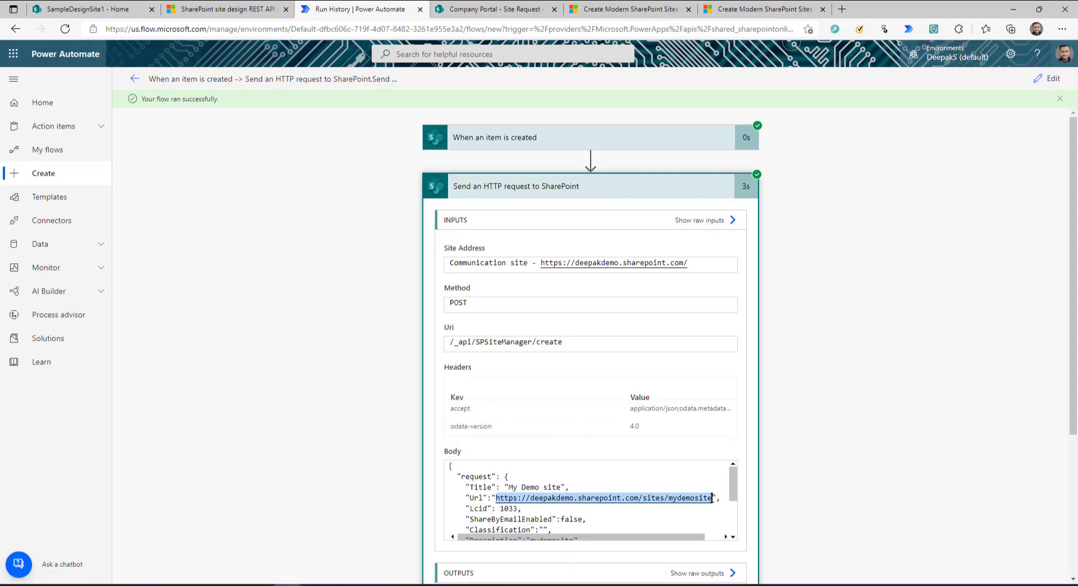
left_click(841, 9)
key("ctrl+v")
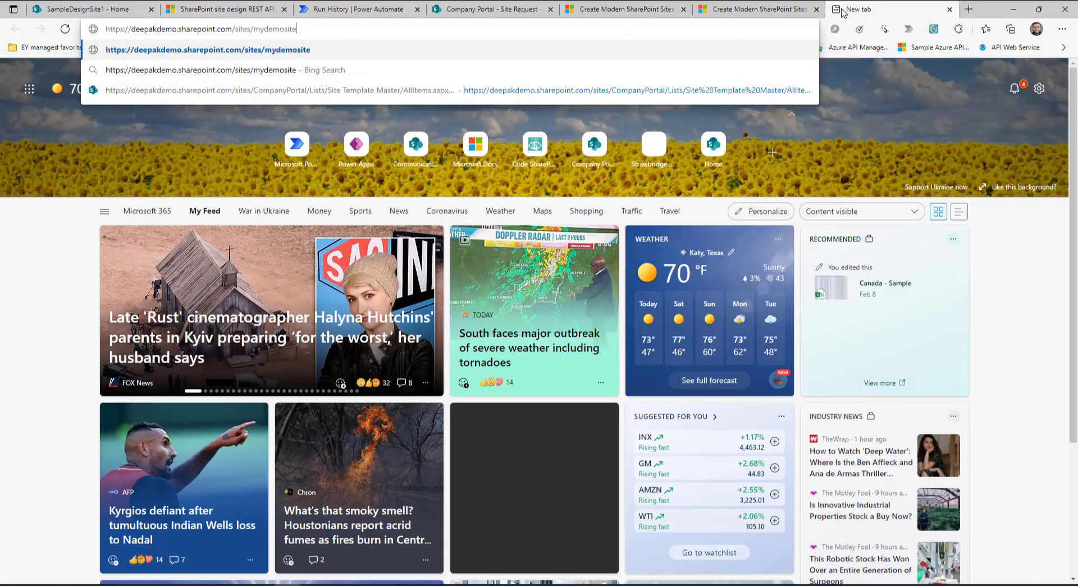
key("Return")
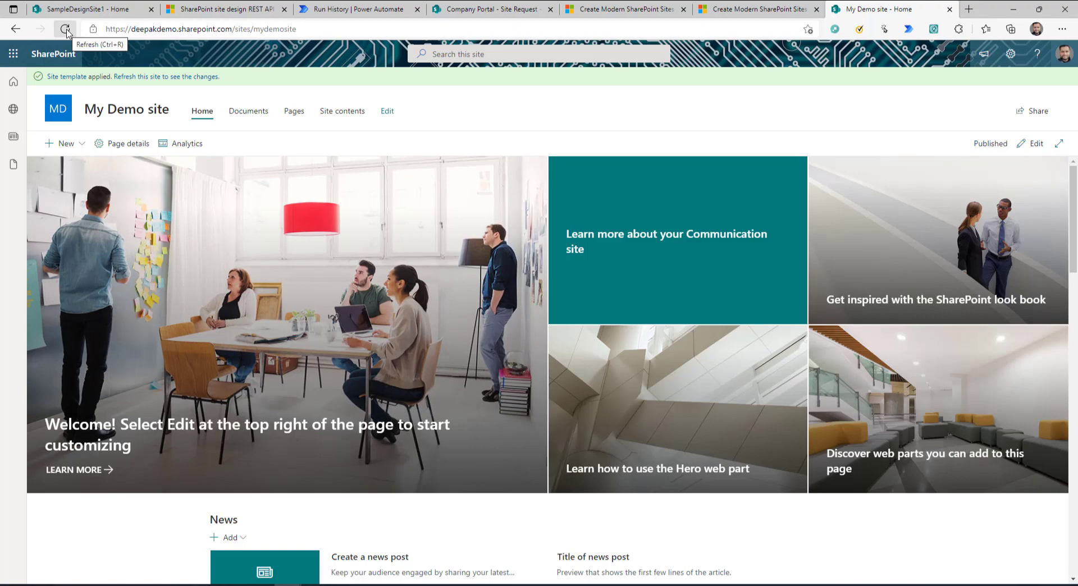
- Refresh My Demo site to load the applied template, inspect its Site contents, and return to its home page
left_click(66, 29)
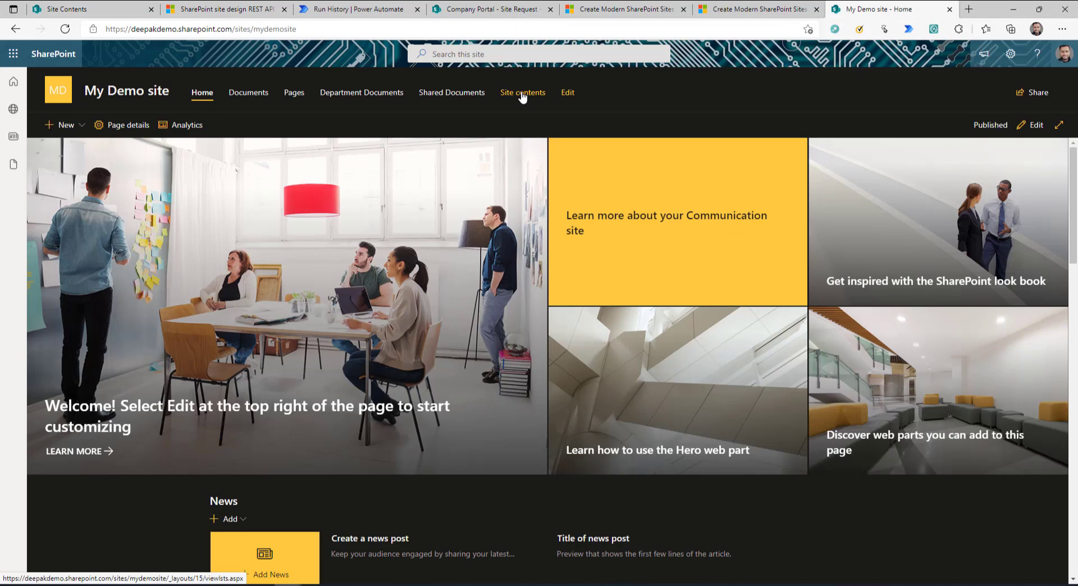
left_click(521, 95)
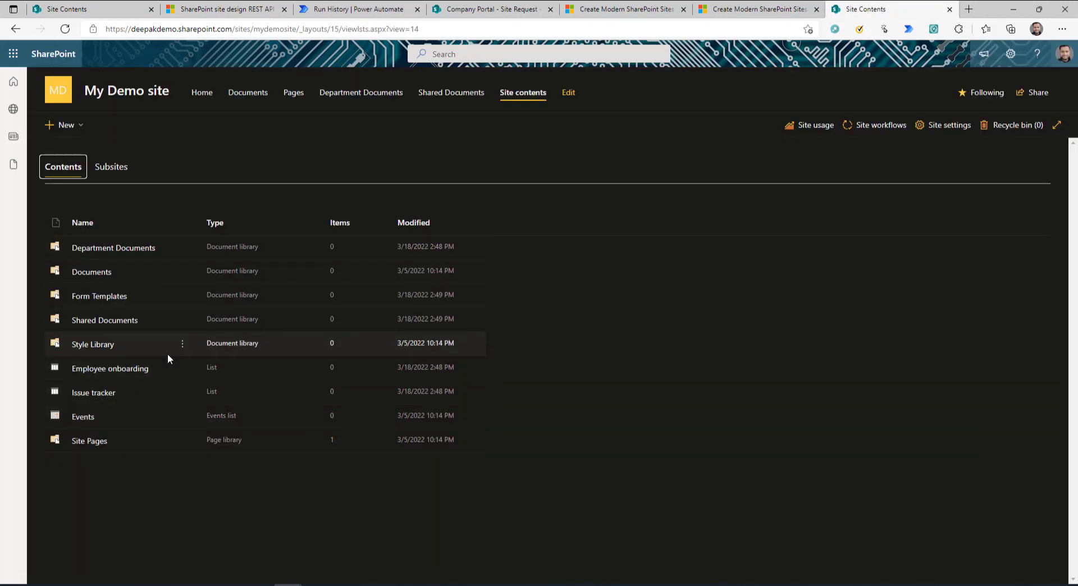
left_click(212, 94)
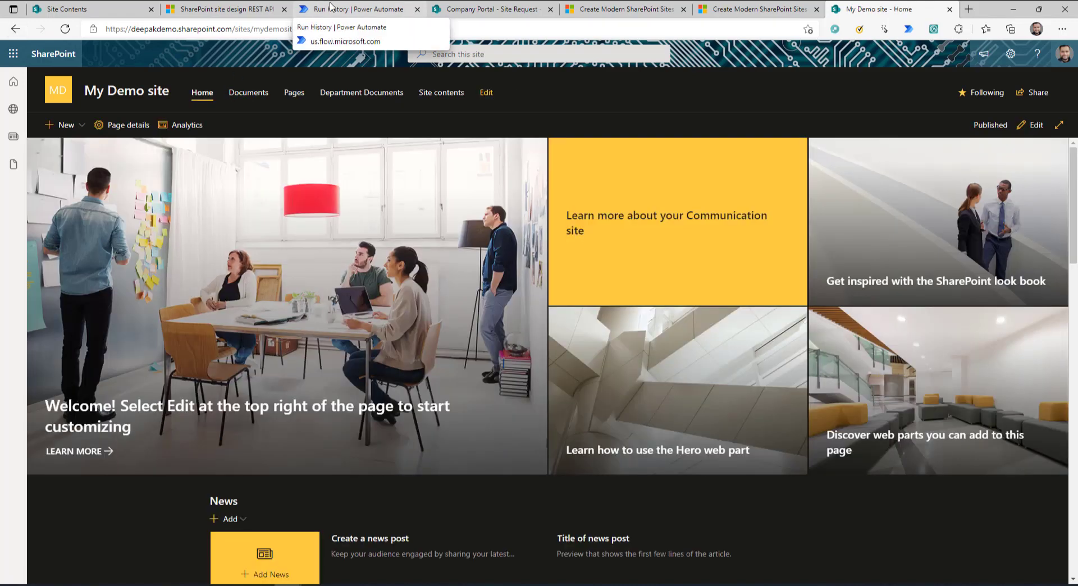